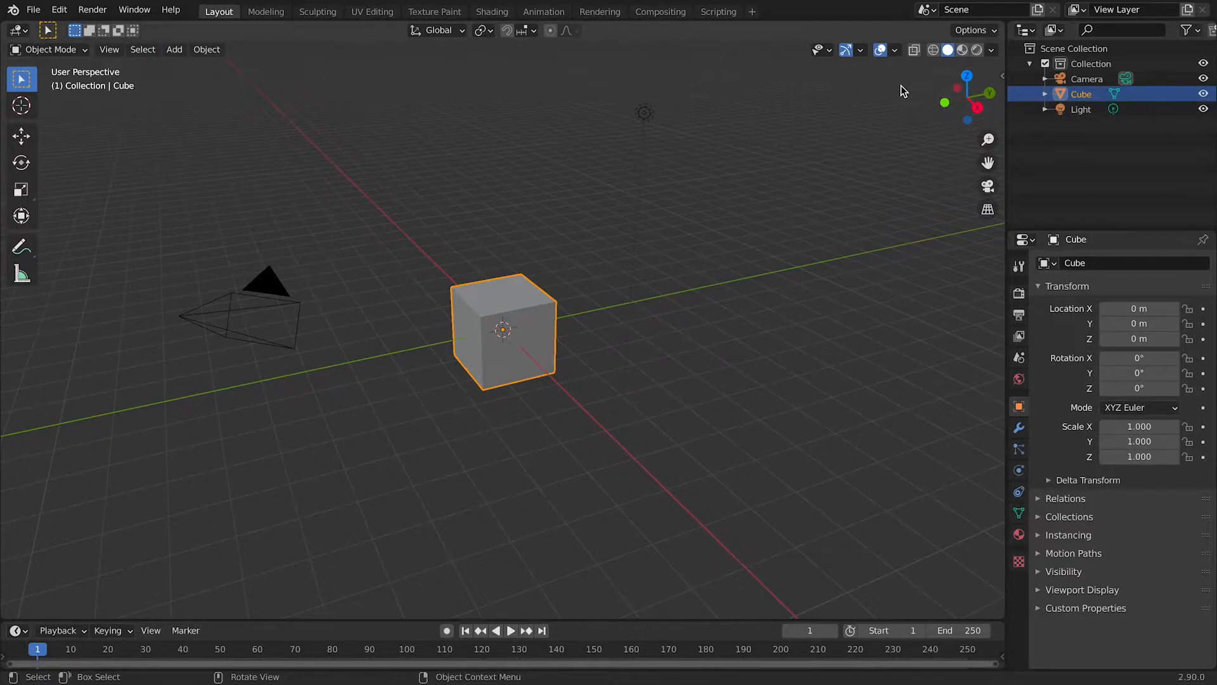
# Step: Search the add-ons in the preferences for "scree" to check the Screencast Keys add-on, and close the preferences
pyautogui.click(90, 10)
pyautogui.moveTo(58, 10)
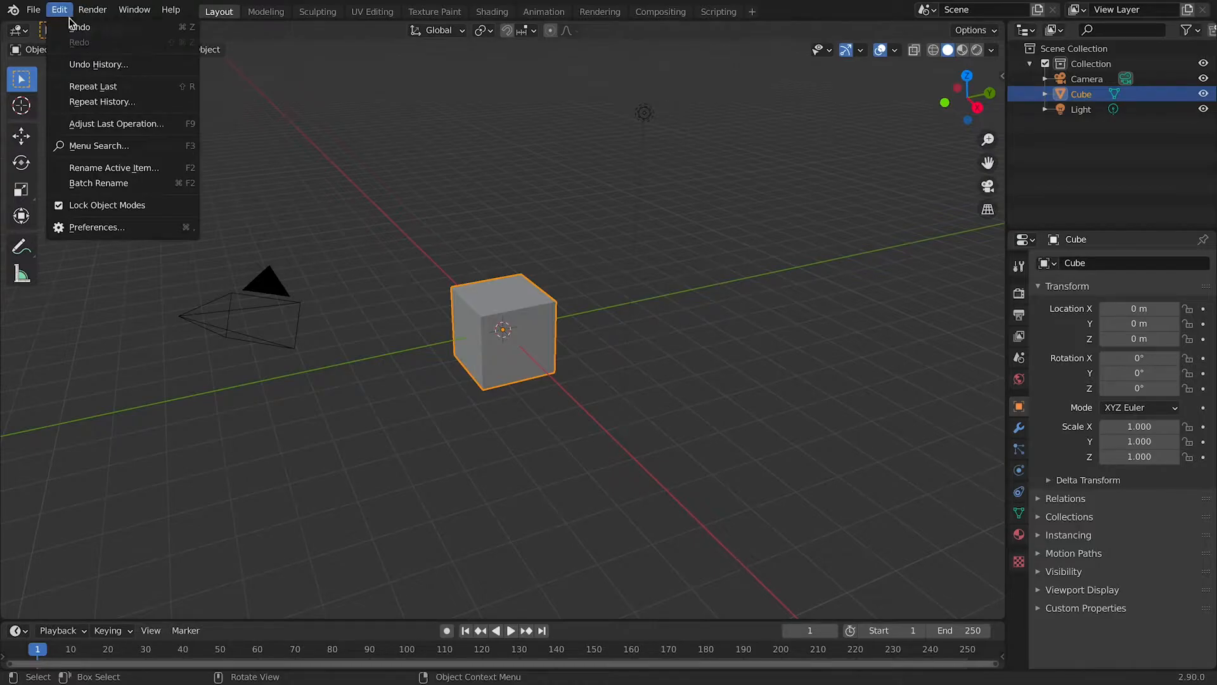
pyautogui.click(81, 225)
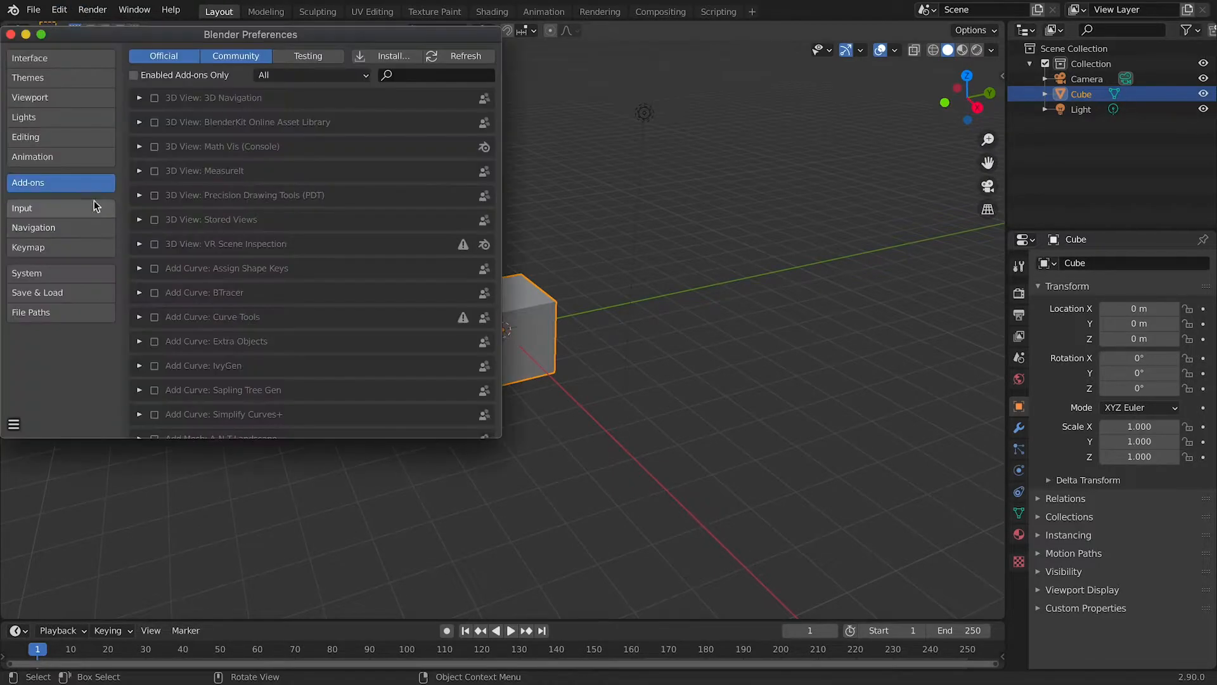
pyautogui.click(412, 74)
pyautogui.write('scree')
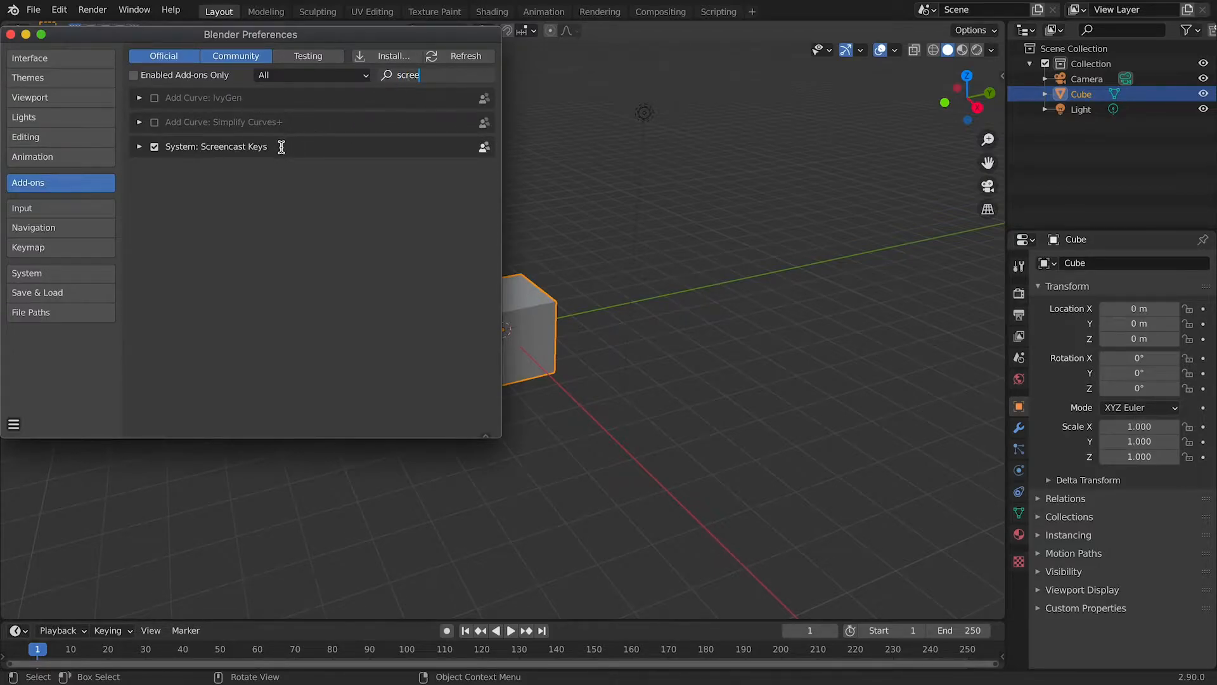
pyautogui.click(11, 34)
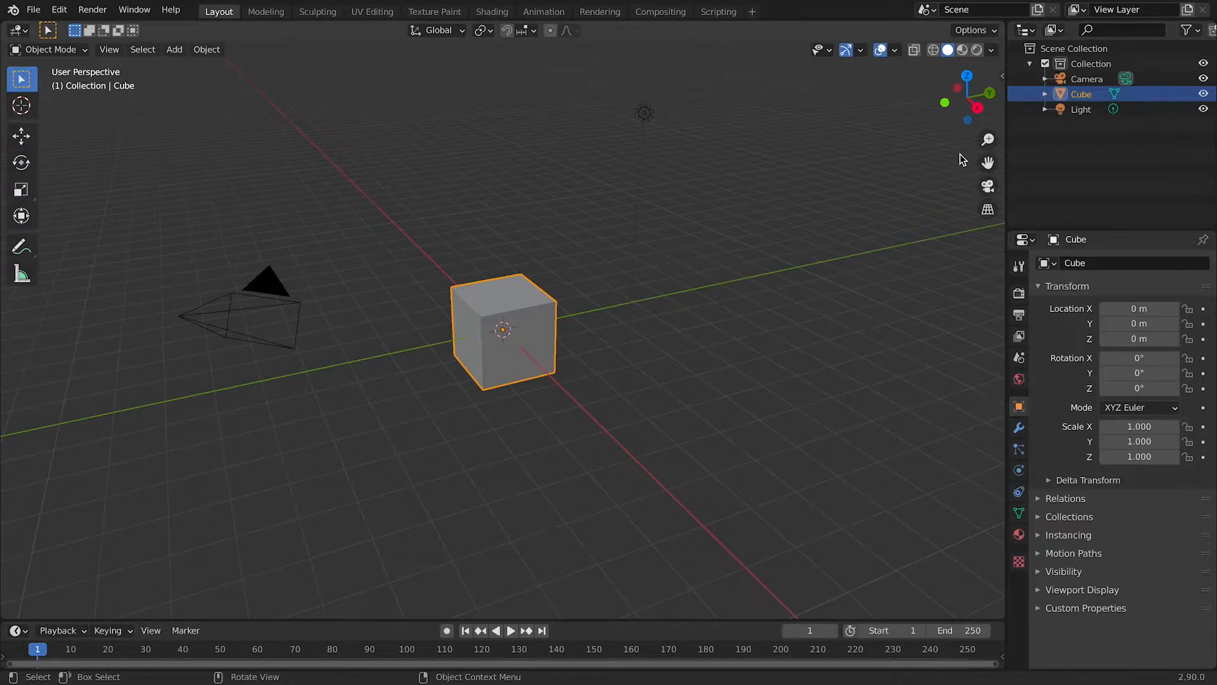
# Step: Turn on the Screencast Keys display for the viewport, test it in empty space, and hide the sidebar again
pyautogui.press('n')
pyautogui.click(999, 218)
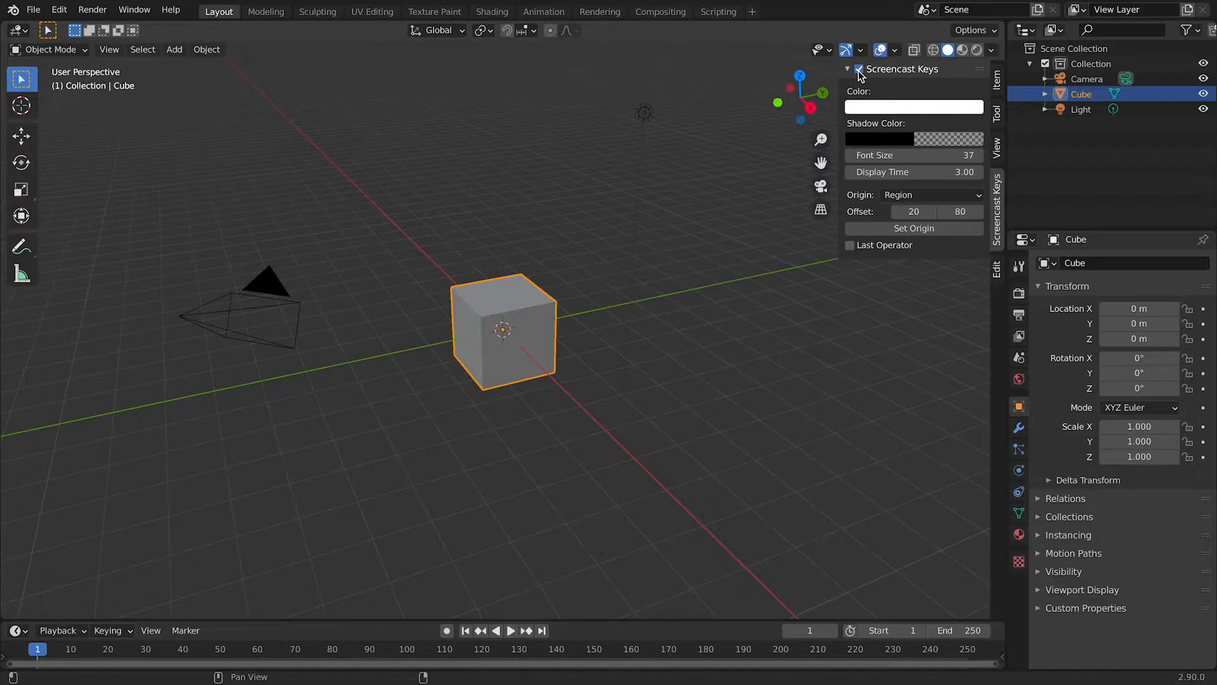
pyautogui.click(732, 393)
pyautogui.click(739, 377)
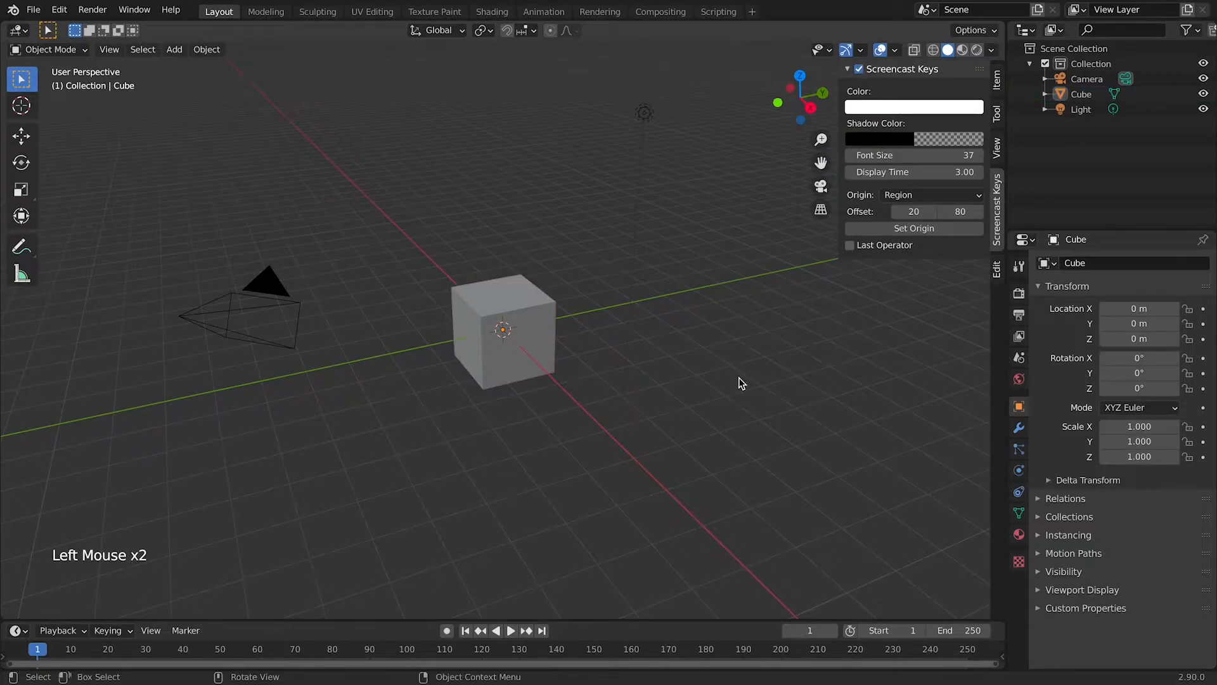
pyautogui.press('n')
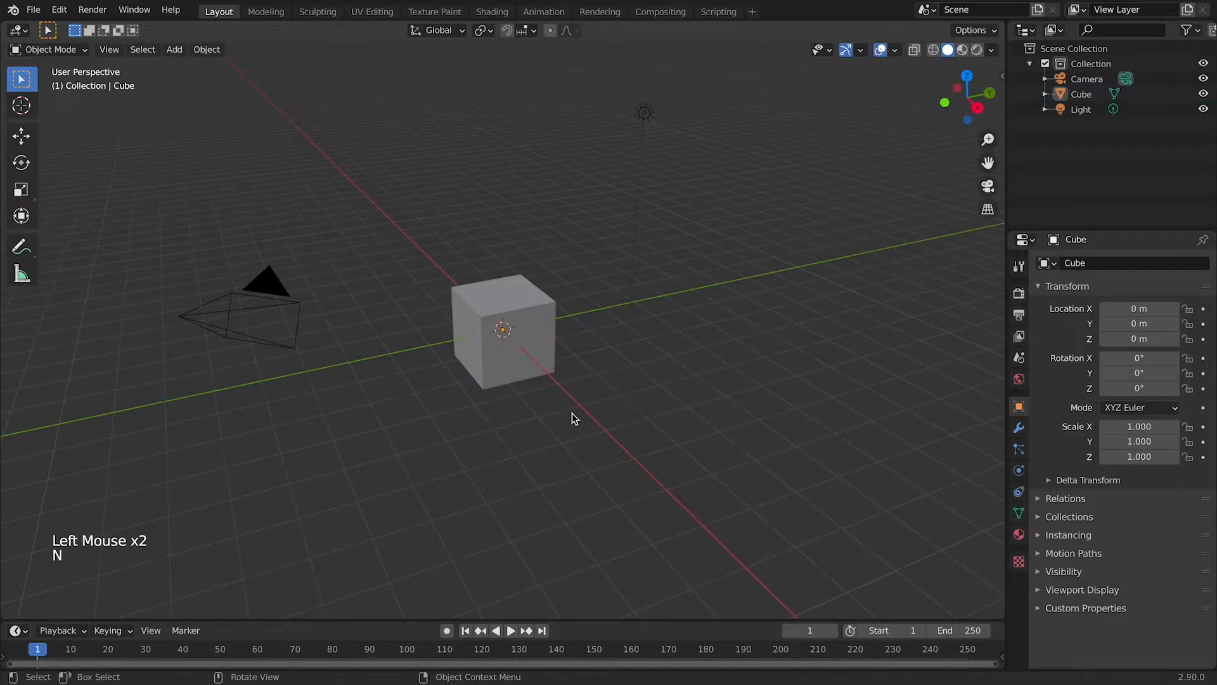
# Step: Select the cube, duplicate it with the copy placed slightly above the original, and undo the duplication
pyautogui.click(498, 368)
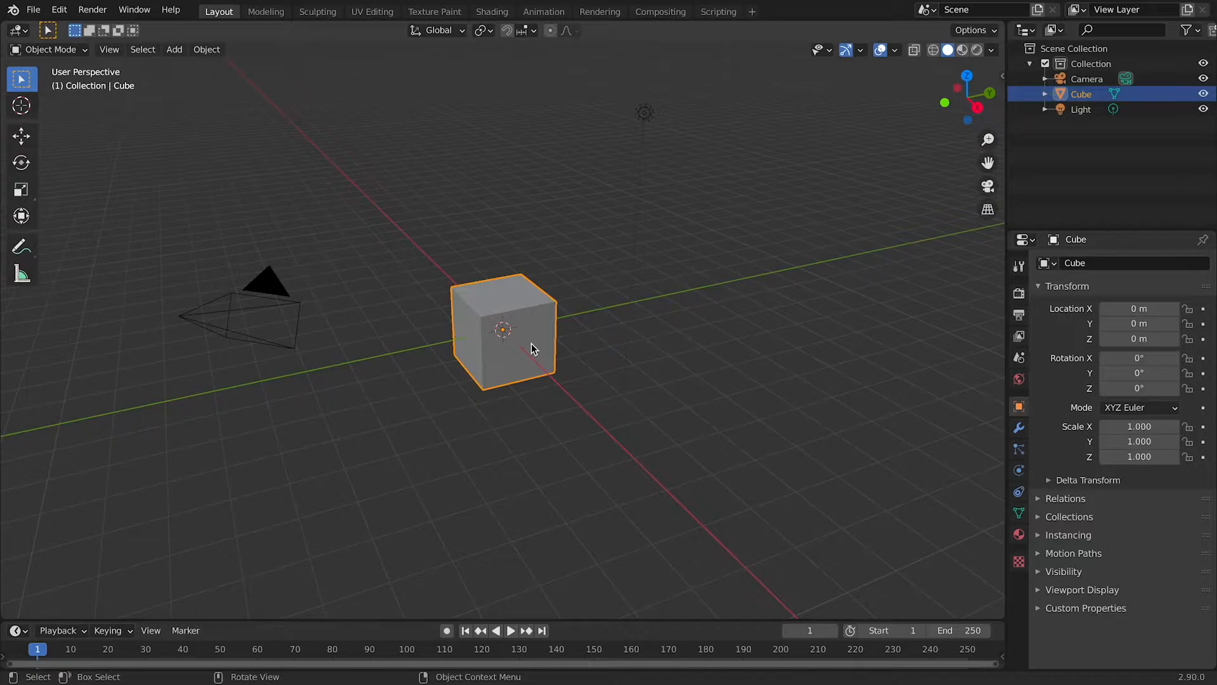
pyautogui.press('shift')
pyautogui.hotkey('shift', 'd')
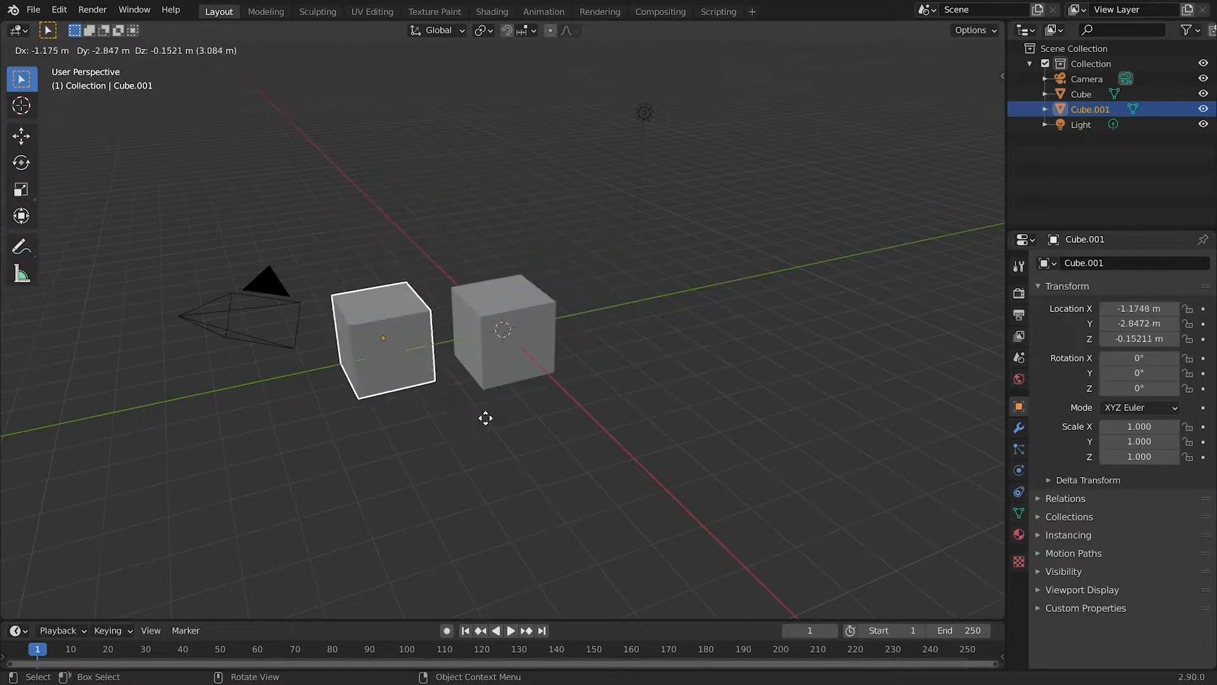
pyautogui.click(530, 331)
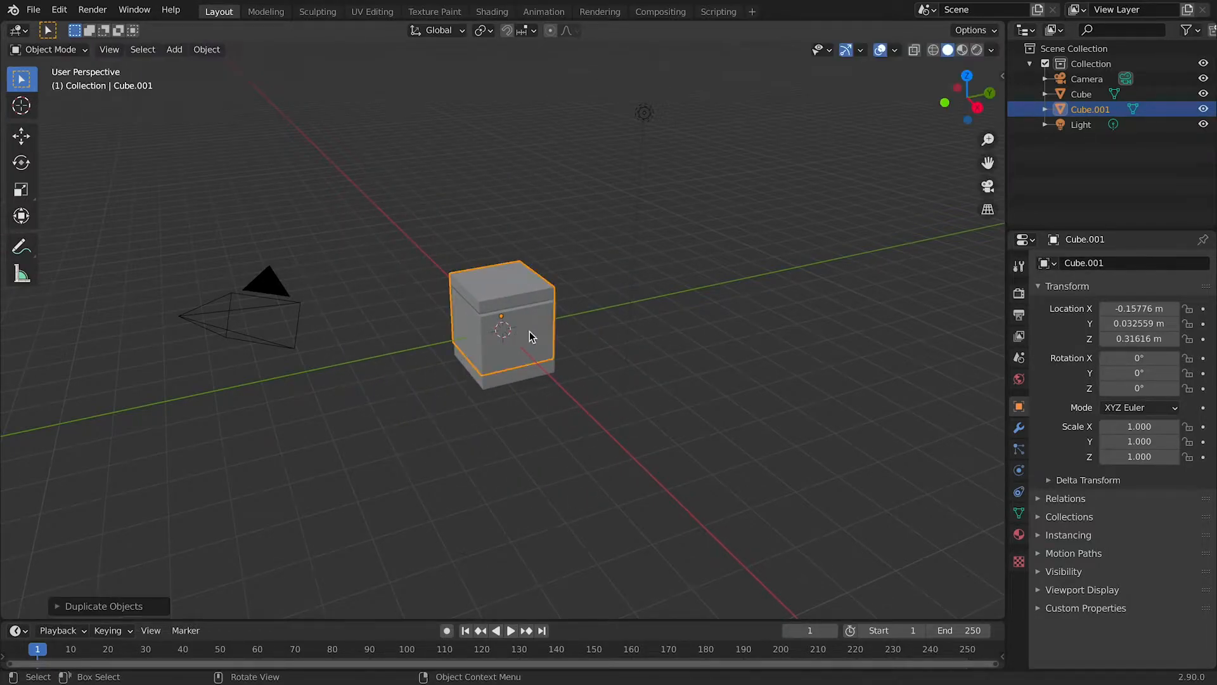
pyautogui.press('super+z')
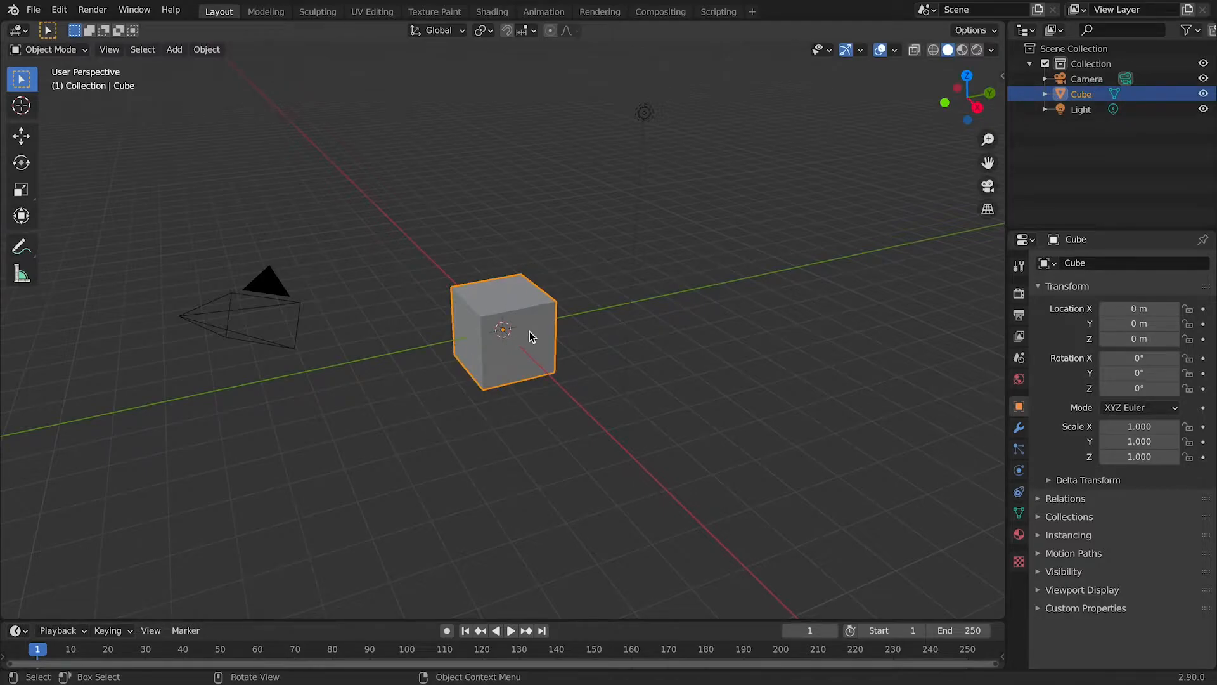
# Step: Duplicate the cube in place and raise the copy about 3.05 m along Z with the Move tool
pyautogui.press('shift')
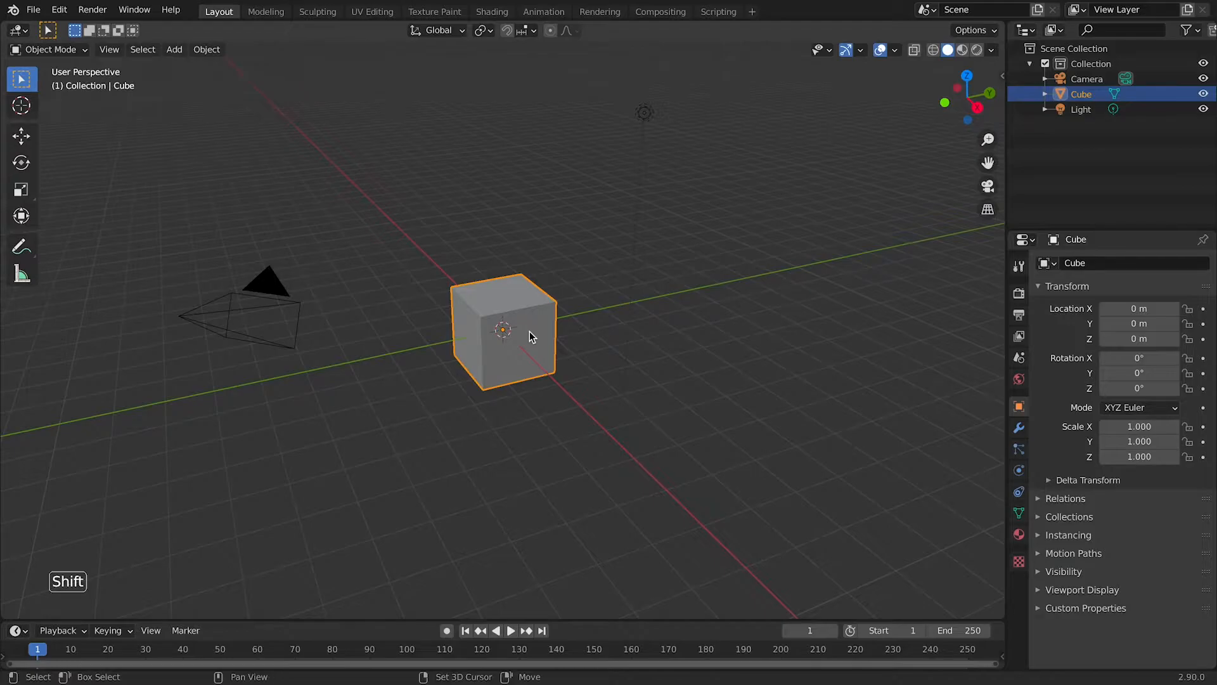
pyautogui.hotkey('shift', 'd')
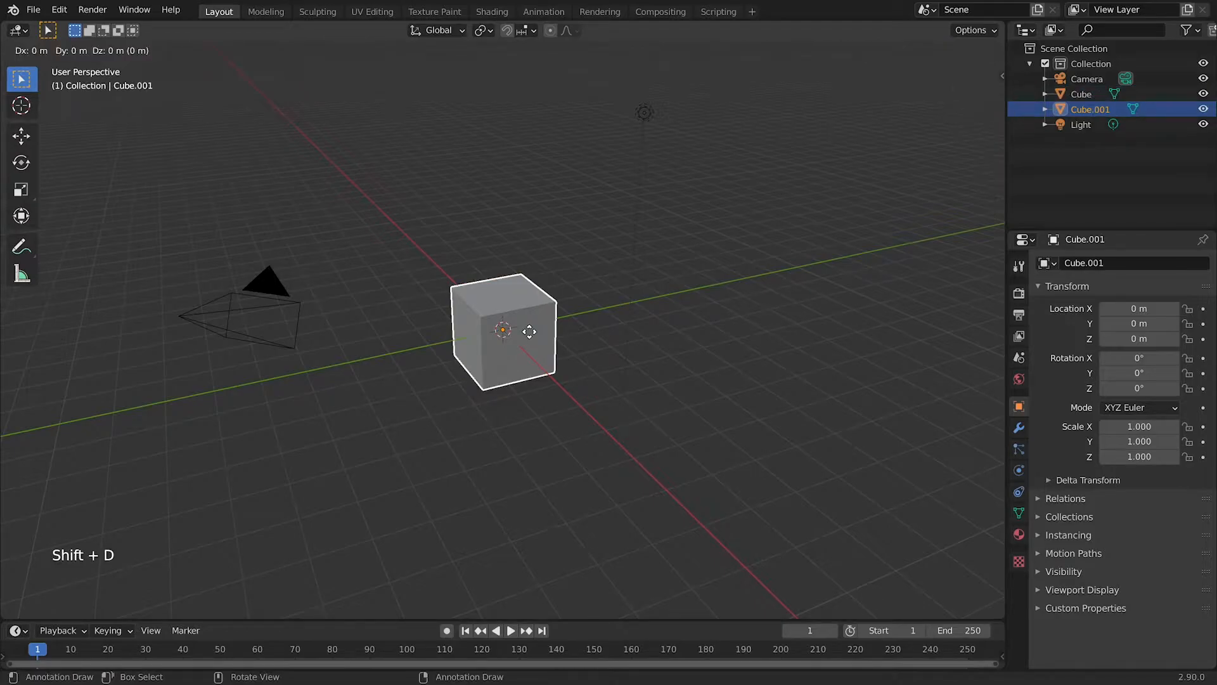
pyautogui.click(529, 331)
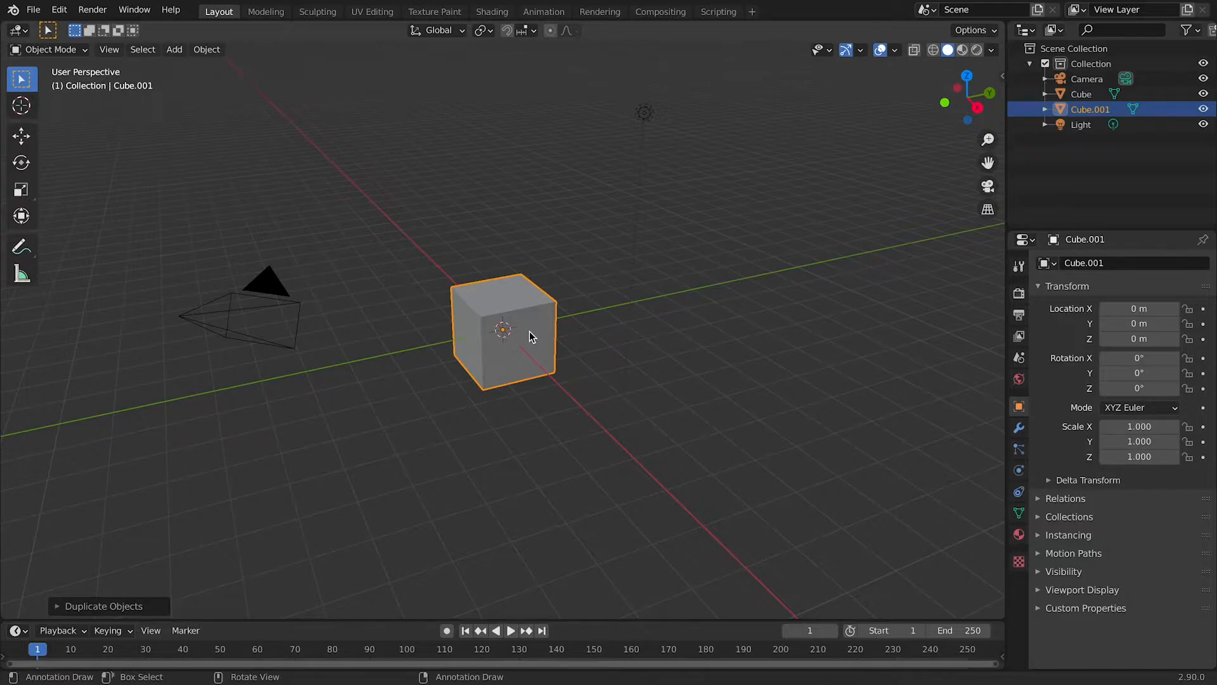
pyautogui.click(32, 142)
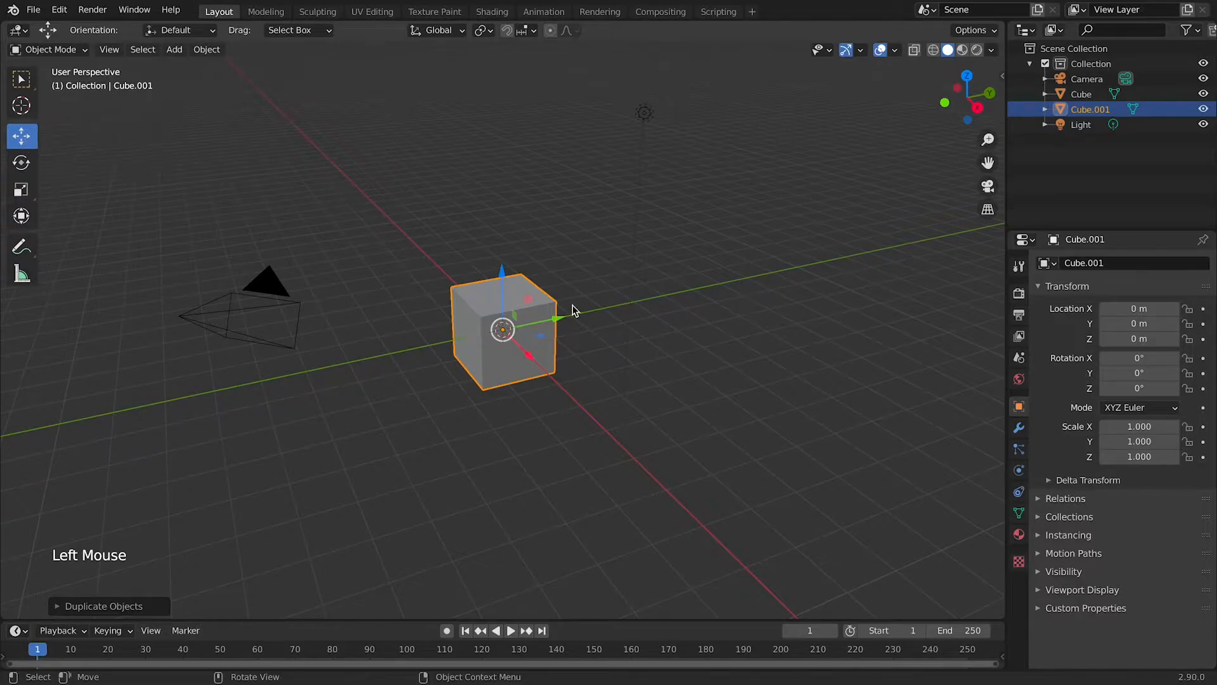
pyautogui.moveTo(505, 280); pyautogui.dragTo(508, 157)
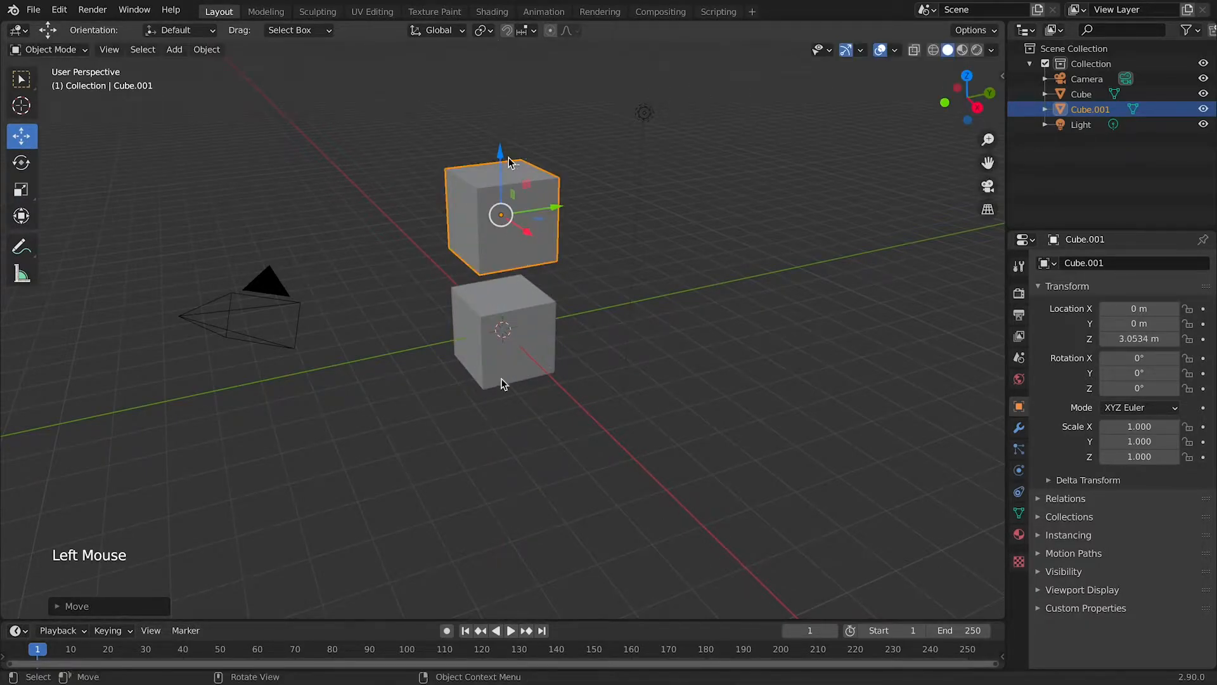
pyautogui.scroll(3, 510, 349)
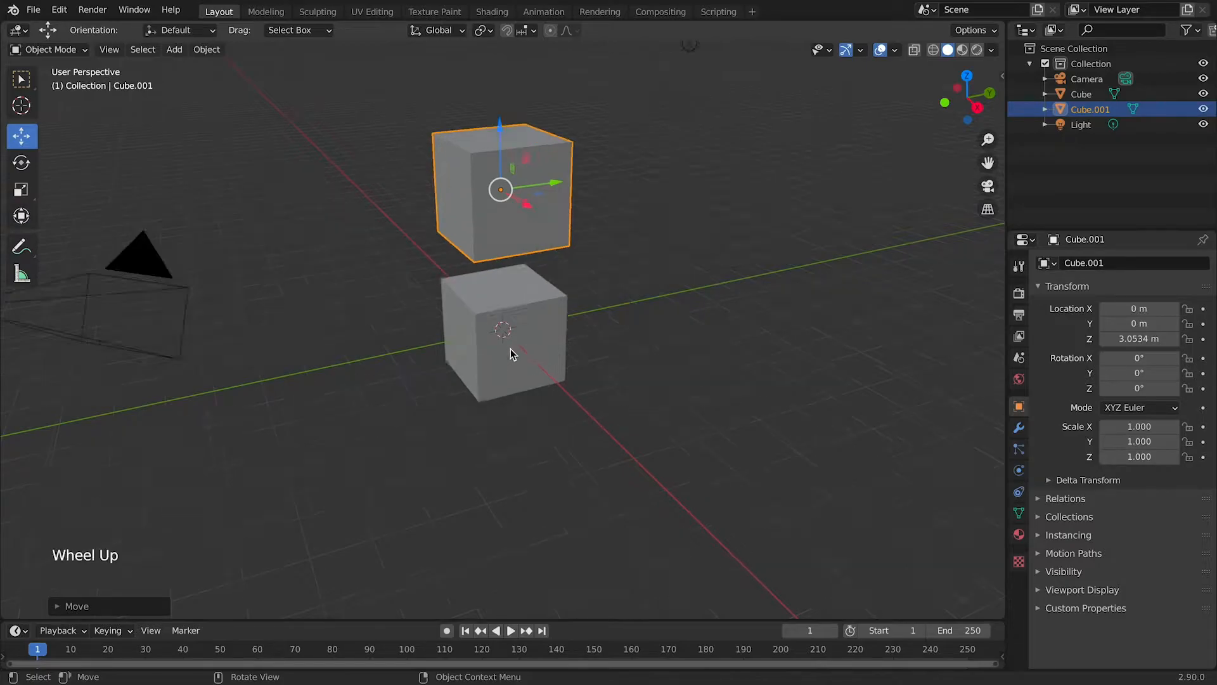
pyautogui.scroll(-3, 512, 347)
# Step: Undo the copy's move and the duplication, and try raising the original cube about 1.67 m along Z before undoing that as well
pyautogui.press('super')
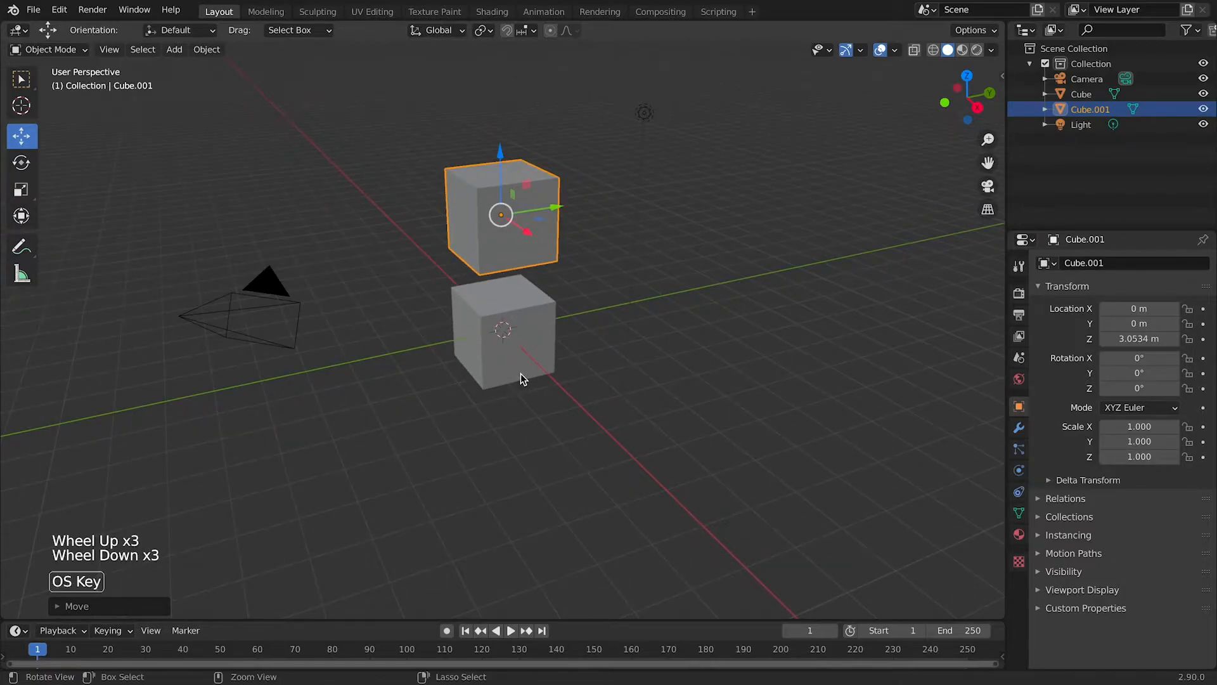
pyautogui.press('super+z')
pyautogui.press('super+z')
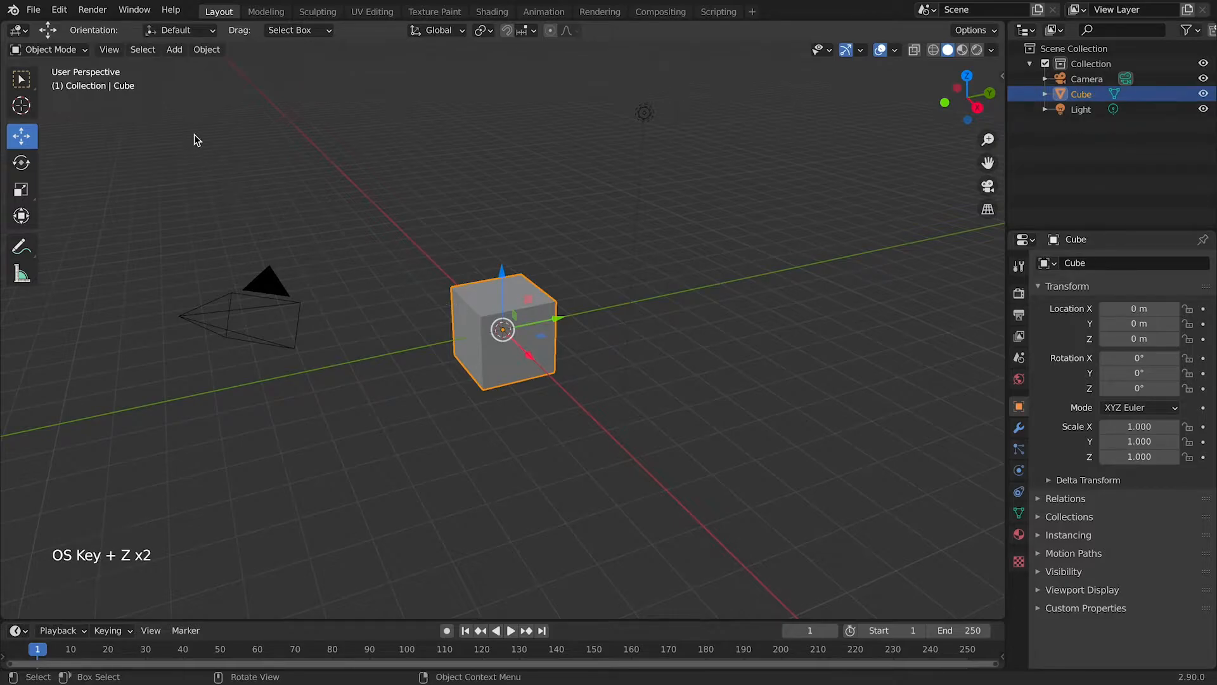
pyautogui.moveTo(500, 272); pyautogui.dragTo(511, 213)
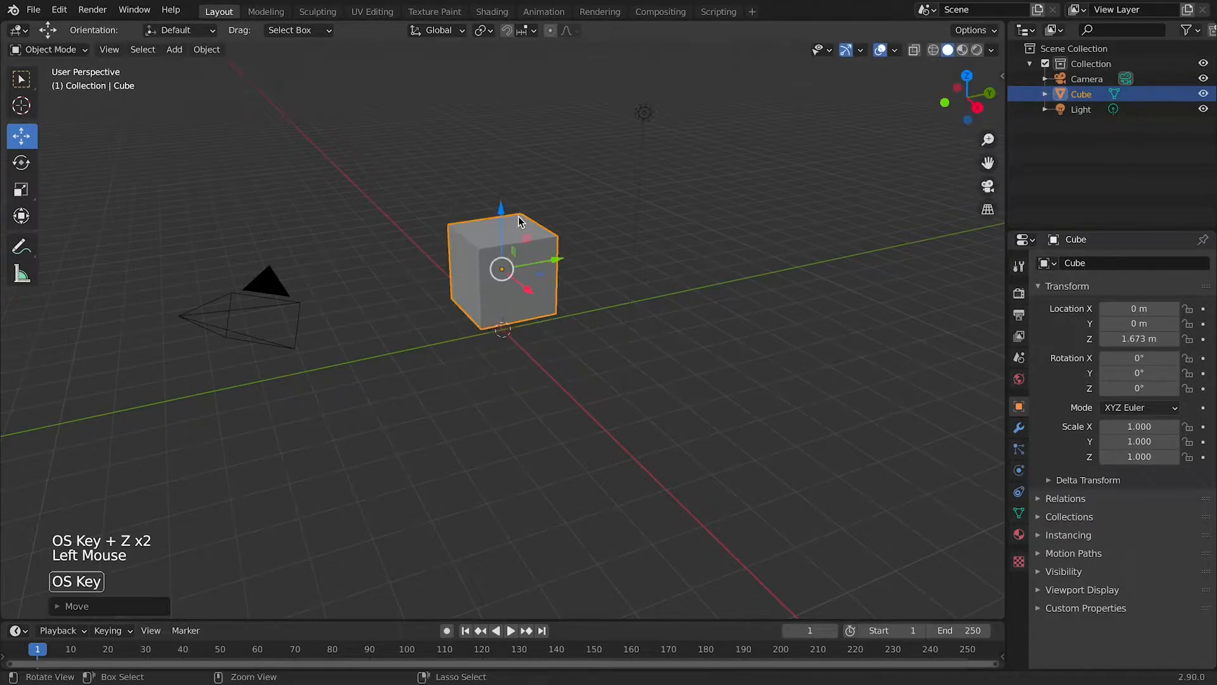
pyautogui.press('super+z')
# Step: Add a second cube mesh and raise it about 2.71 m along Z above the first cube
pyautogui.click(175, 51)
pyautogui.moveTo(183, 66)
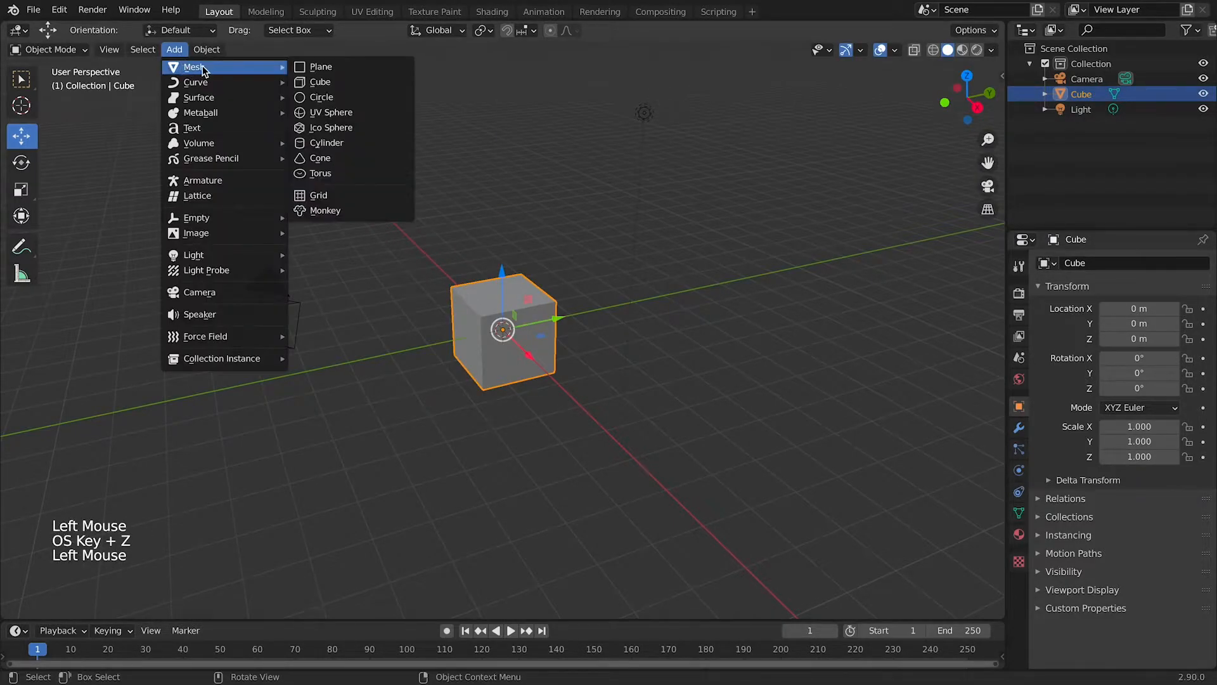
pyautogui.click(301, 83)
pyautogui.moveTo(501, 274); pyautogui.dragTo(517, 170)
pyautogui.scroll(4, 520, 261)
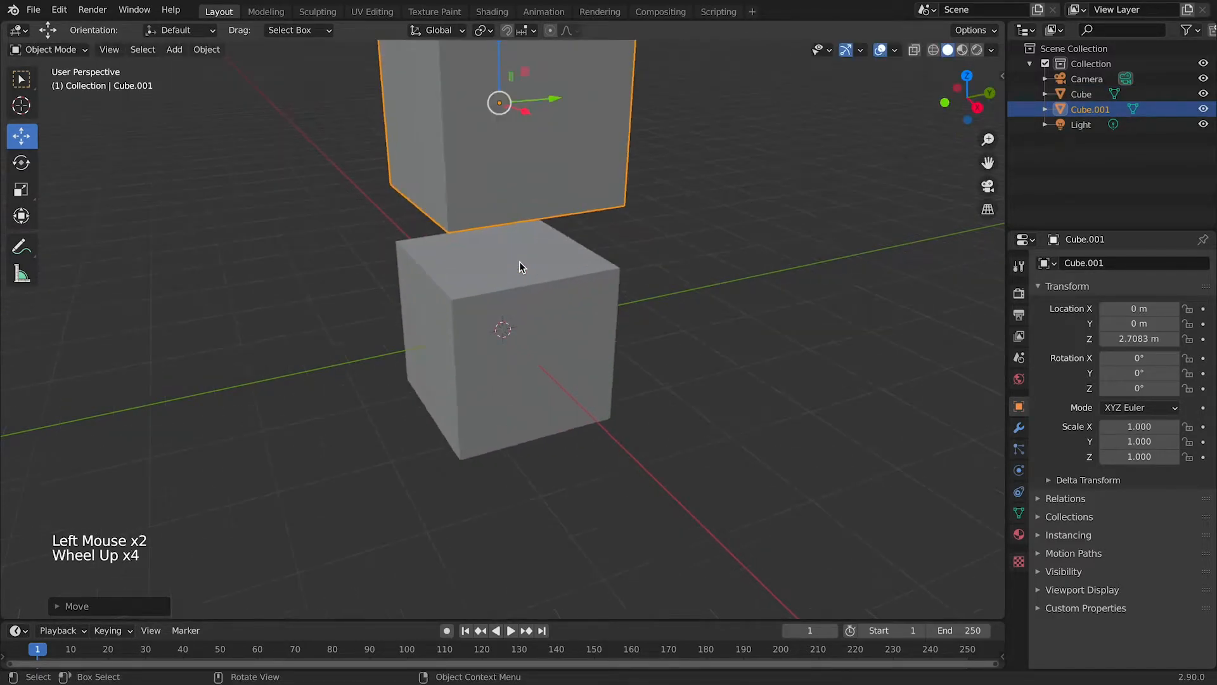
pyautogui.moveTo(519, 261); pyautogui.dragTo(557, 277, button='middle')
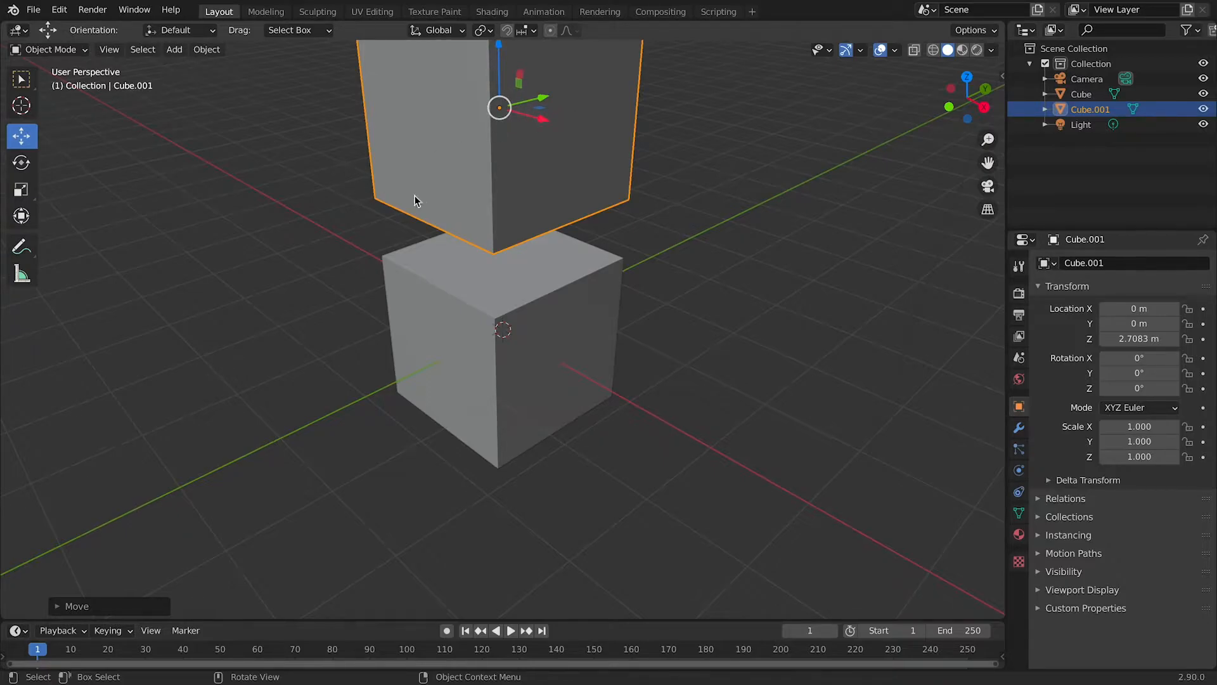
# Step: Put the upper cube into Edit Mode and toggle back and forth between Object Mode and Edit Mode
pyautogui.click(65, 51)
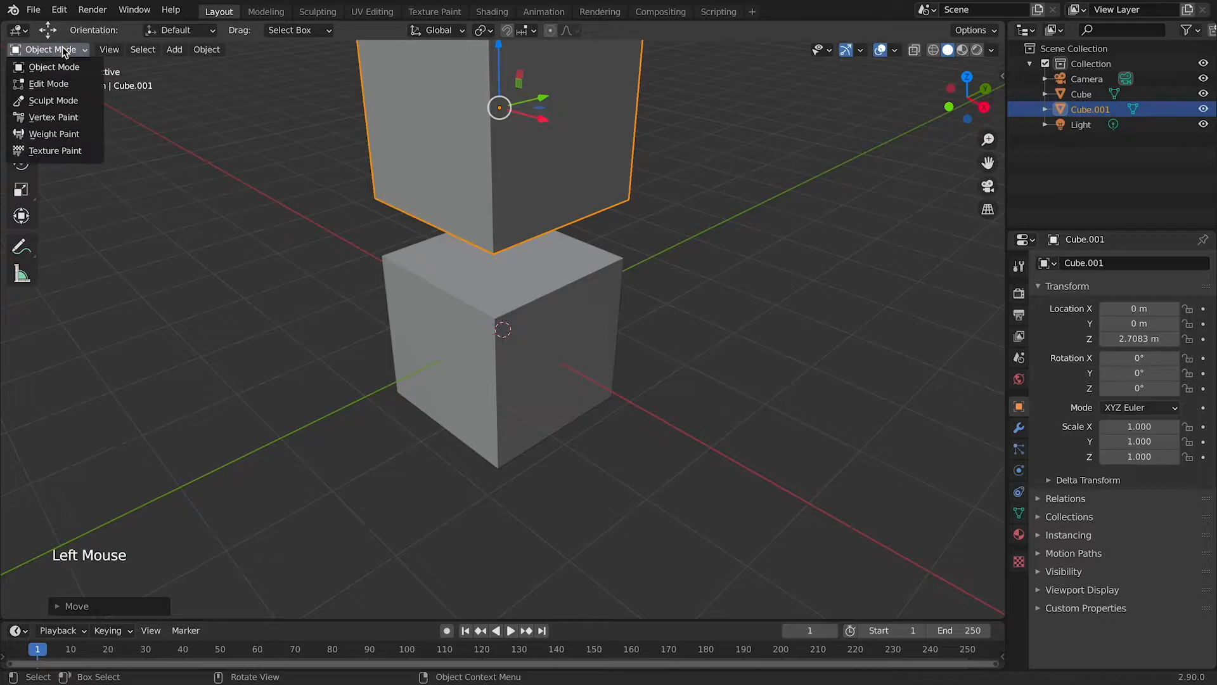
pyautogui.click(67, 83)
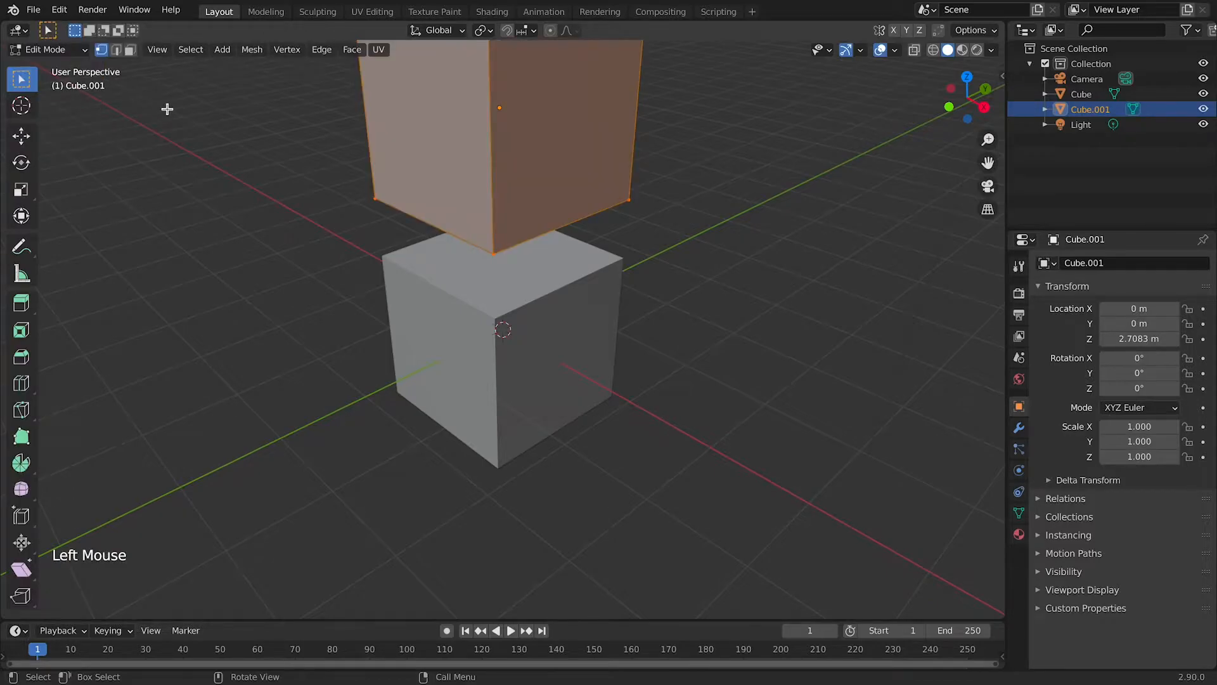
pyautogui.press('Tab')
pyautogui.press('Tab')
pyautogui.press('Tab')
pyautogui.press('Tab')
# Step: Try moving the upper cube's lower front corner vertex with the Move tool, undo the move, and return to Object Mode
pyautogui.click(494, 253)
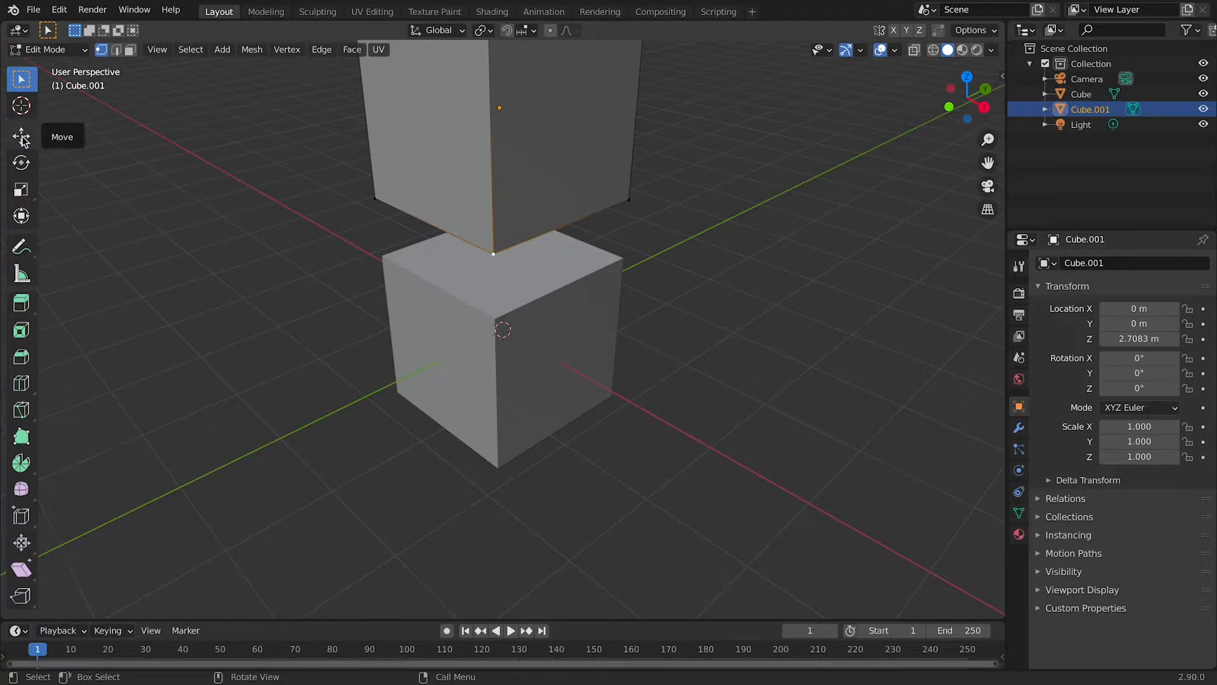
pyautogui.click(21, 137)
pyautogui.moveTo(535, 239); pyautogui.dragTo(493, 252)
pyautogui.press('super+z')
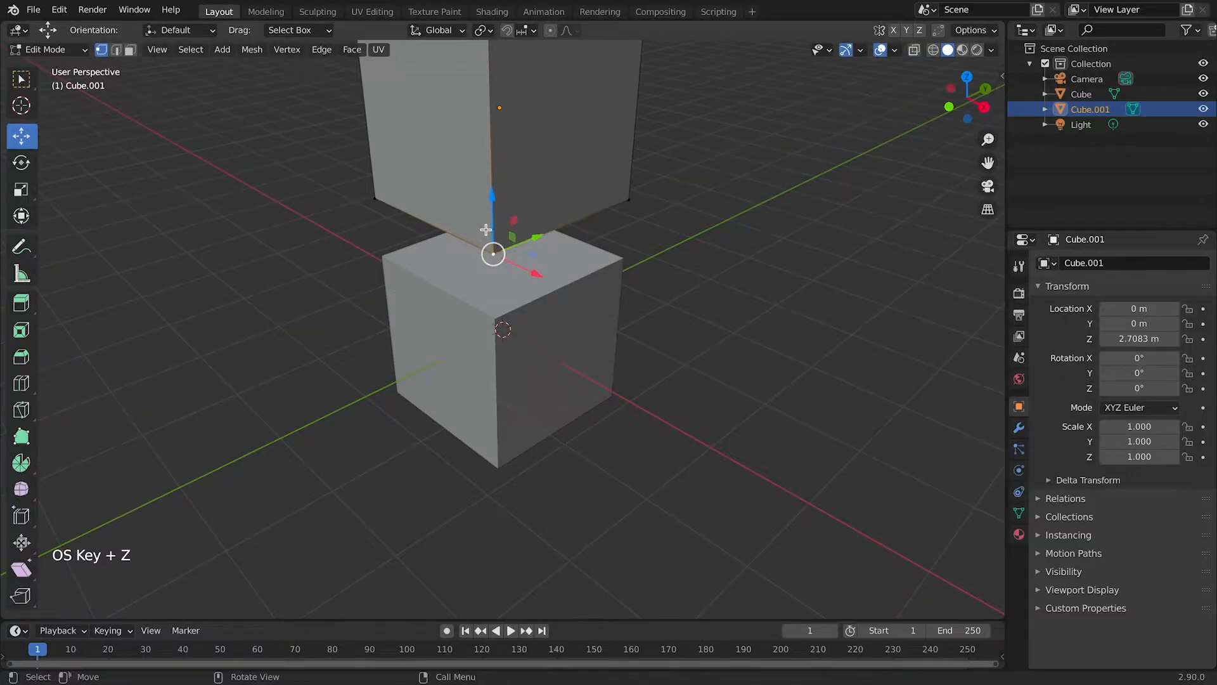
pyautogui.press('Tab')
# Step: Select the lower cube, switch its Edit Mode on and off, and add the upper cube to the selection
pyautogui.click(463, 301)
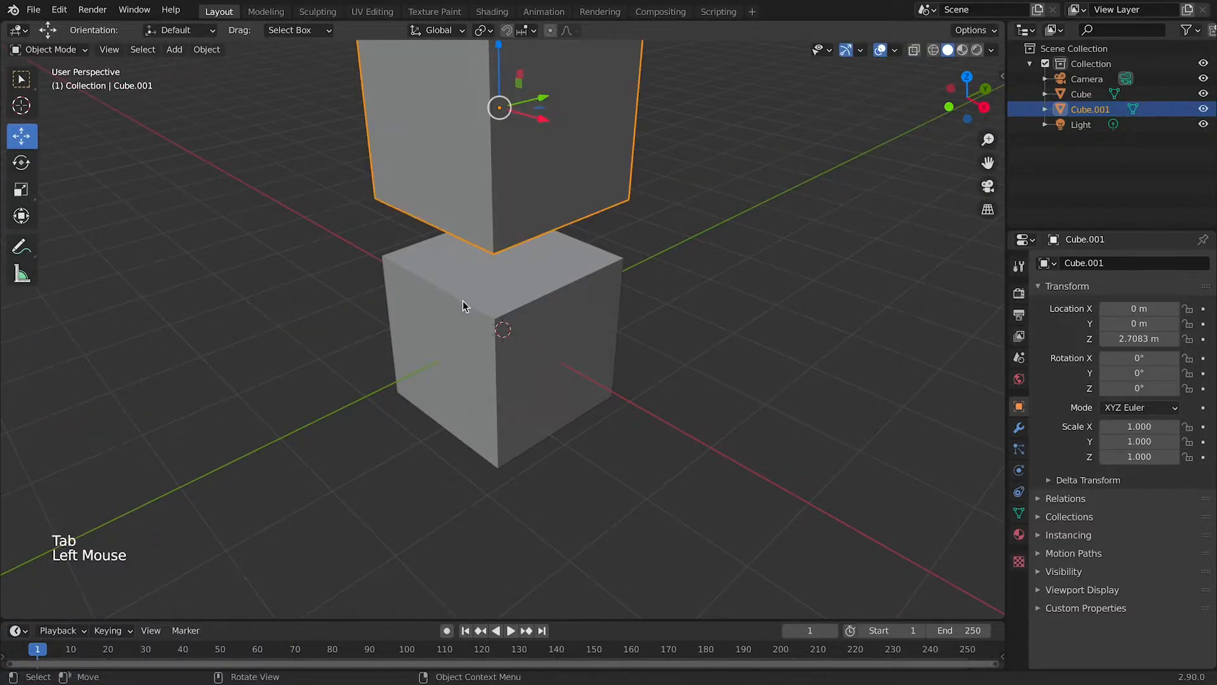
pyautogui.press('Tab')
pyautogui.press('Tab')
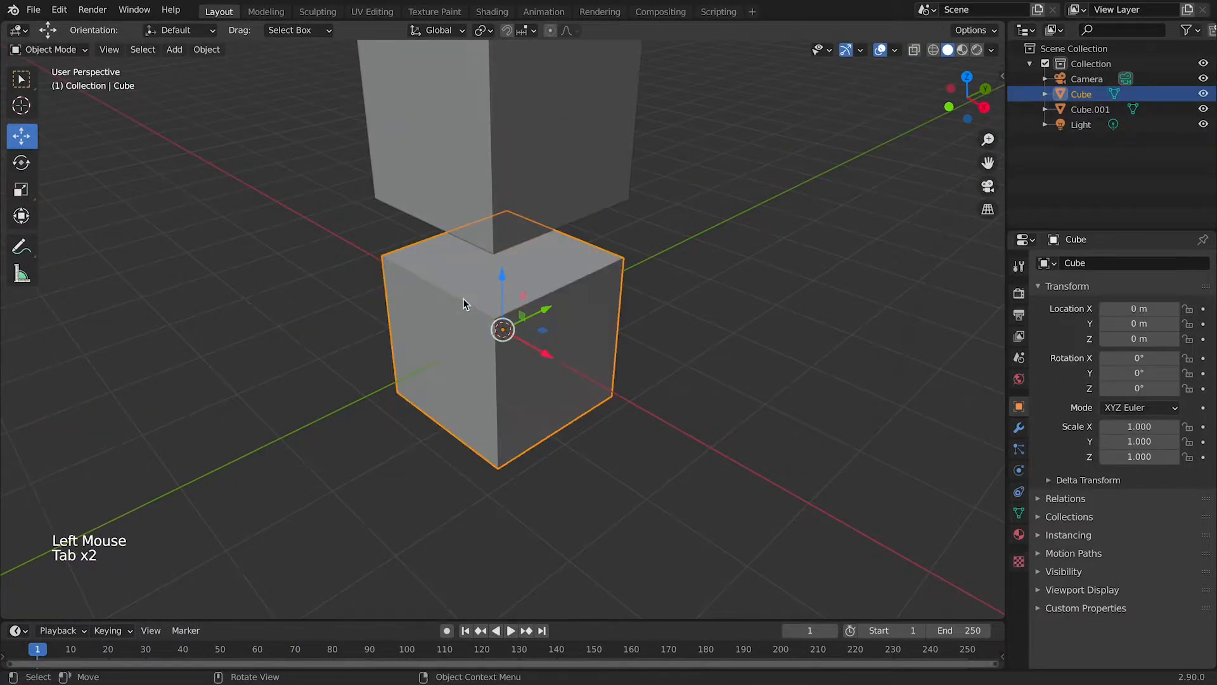
pyautogui.keyDown('shift'); pyautogui.click(476, 173); pyautogui.keyUp('shift')
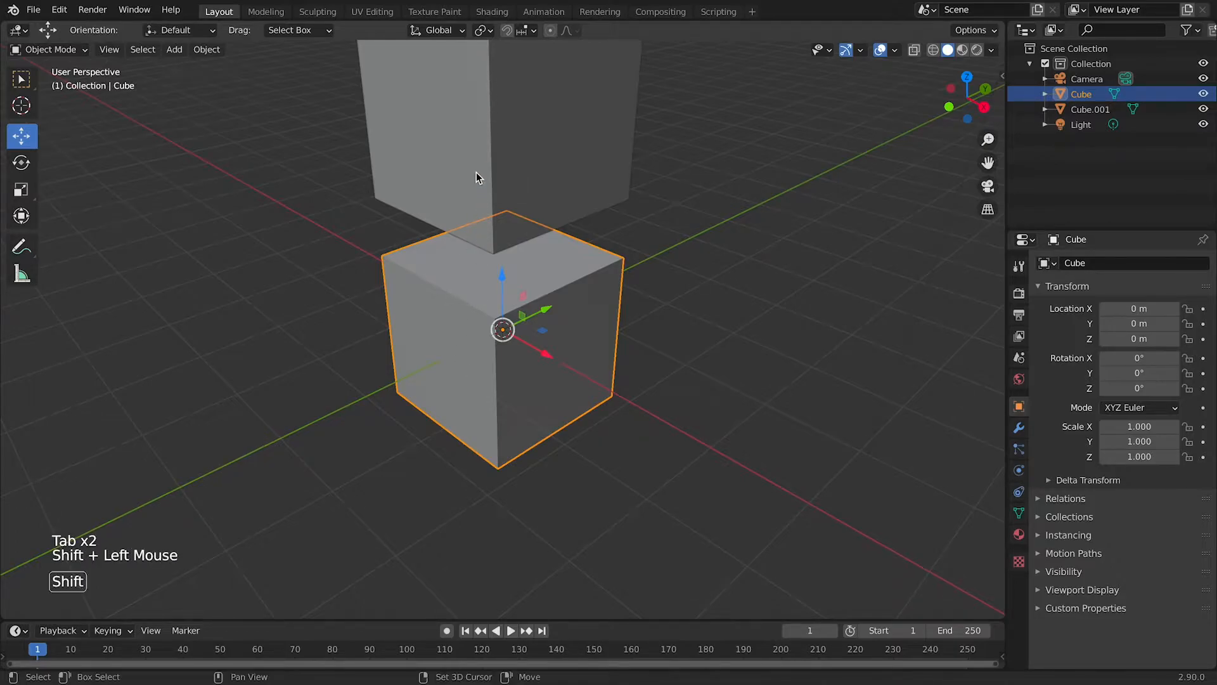
# Step: Clear the selection and join the upper cube into the lower cube as one object, keeping the lower cube active
pyautogui.scroll(-4, 577, 258)
pyautogui.keyDown('shift'); pyautogui.moveTo(622, 306); pyautogui.dragTo(644, 329, button='middle'); pyautogui.keyUp('shift')
pyautogui.scroll(-1, 592, 321)
pyautogui.scroll(-1, 552, 355)
pyautogui.scroll(4, 551, 356)
pyautogui.click(713, 323)
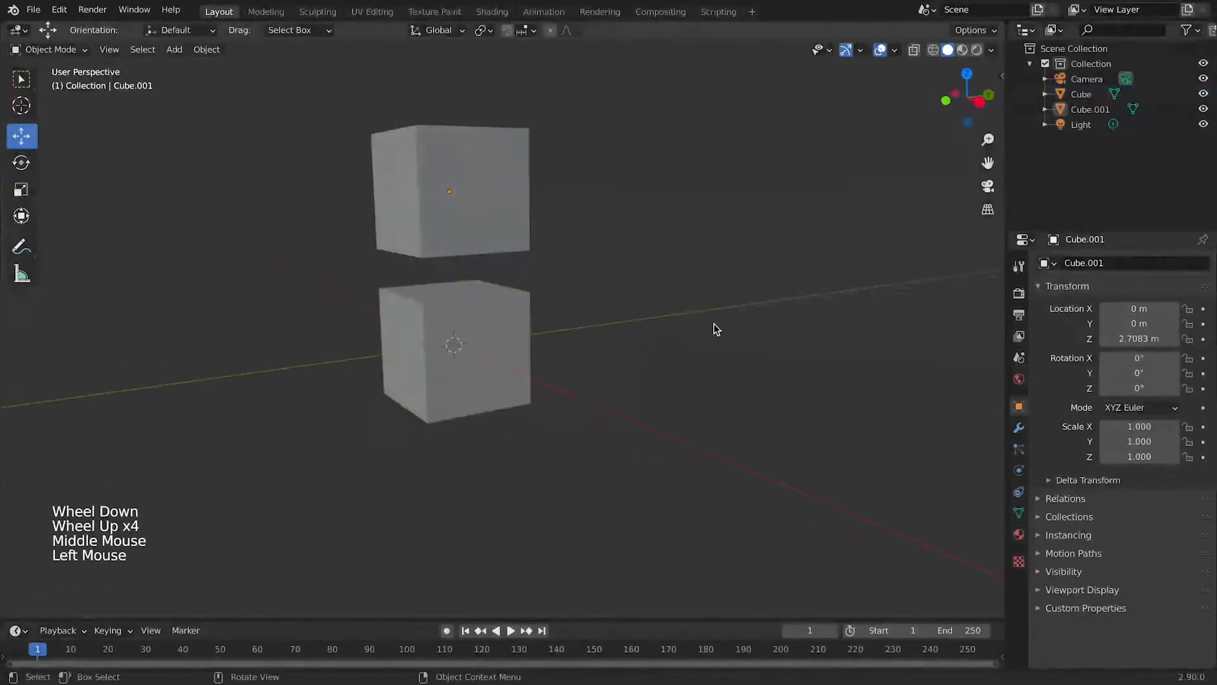
pyautogui.click(490, 212)
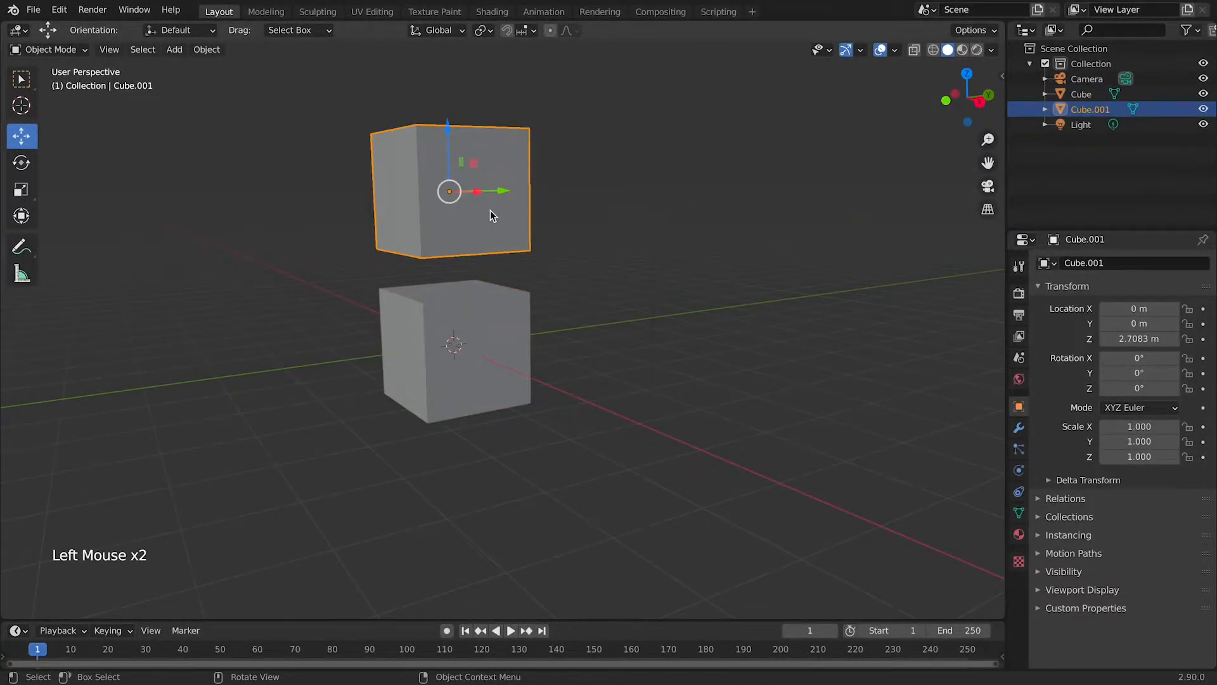
pyautogui.press('shift')
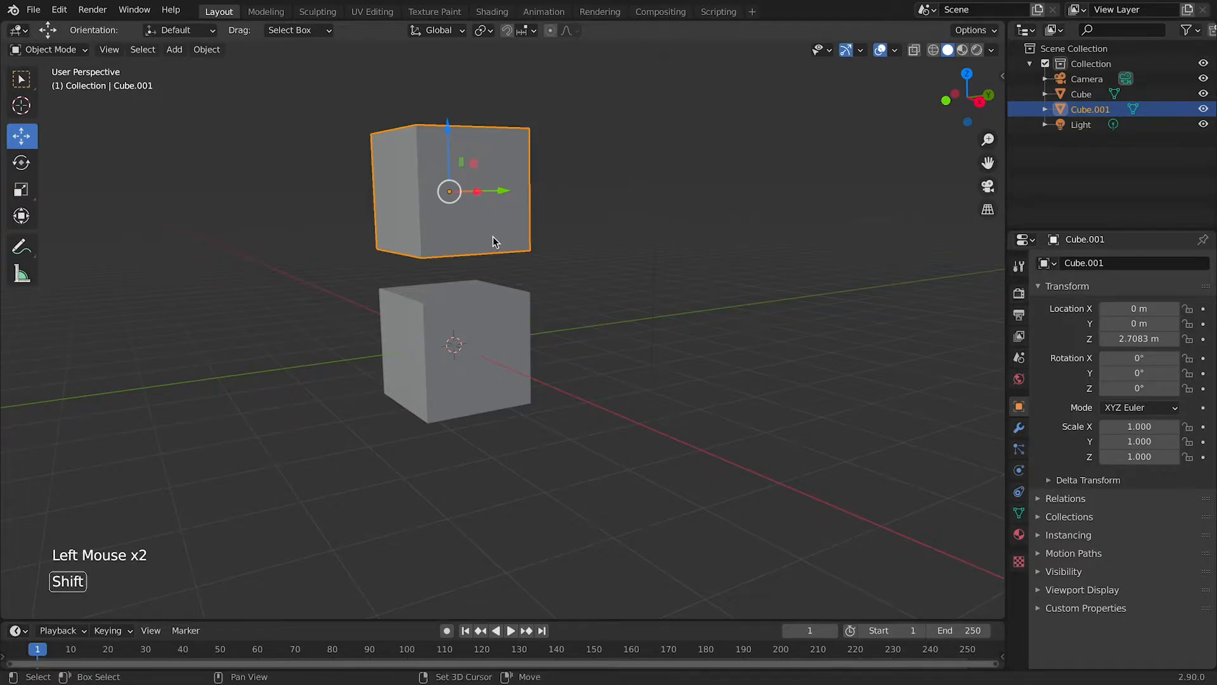
pyautogui.keyDown('shift'); pyautogui.click(482, 352); pyautogui.keyUp('shift')
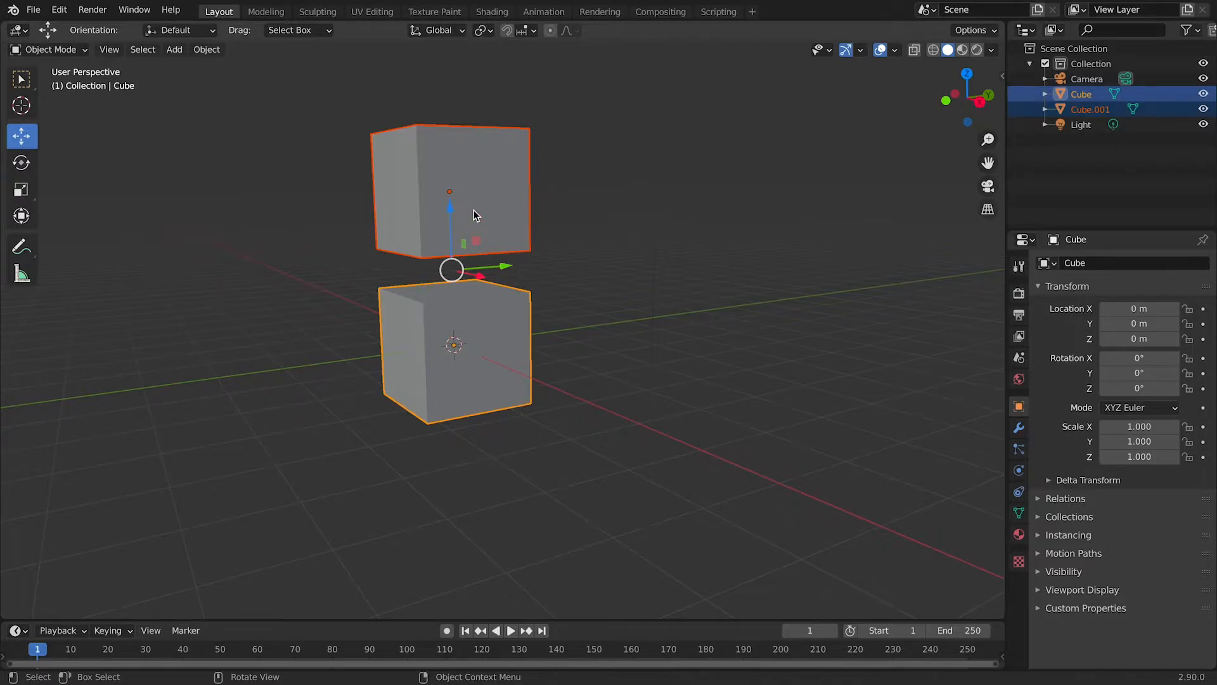
pyautogui.press('super+j')
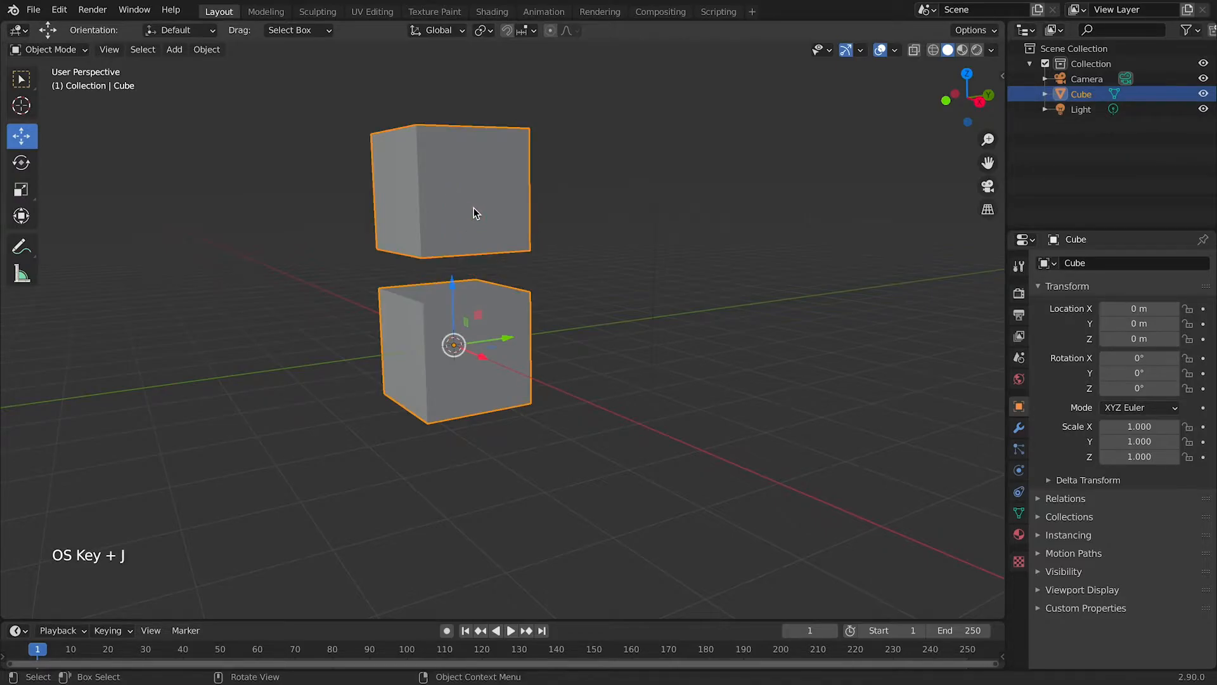
pyautogui.click(169, 52)
pyautogui.moveTo(207, 49)
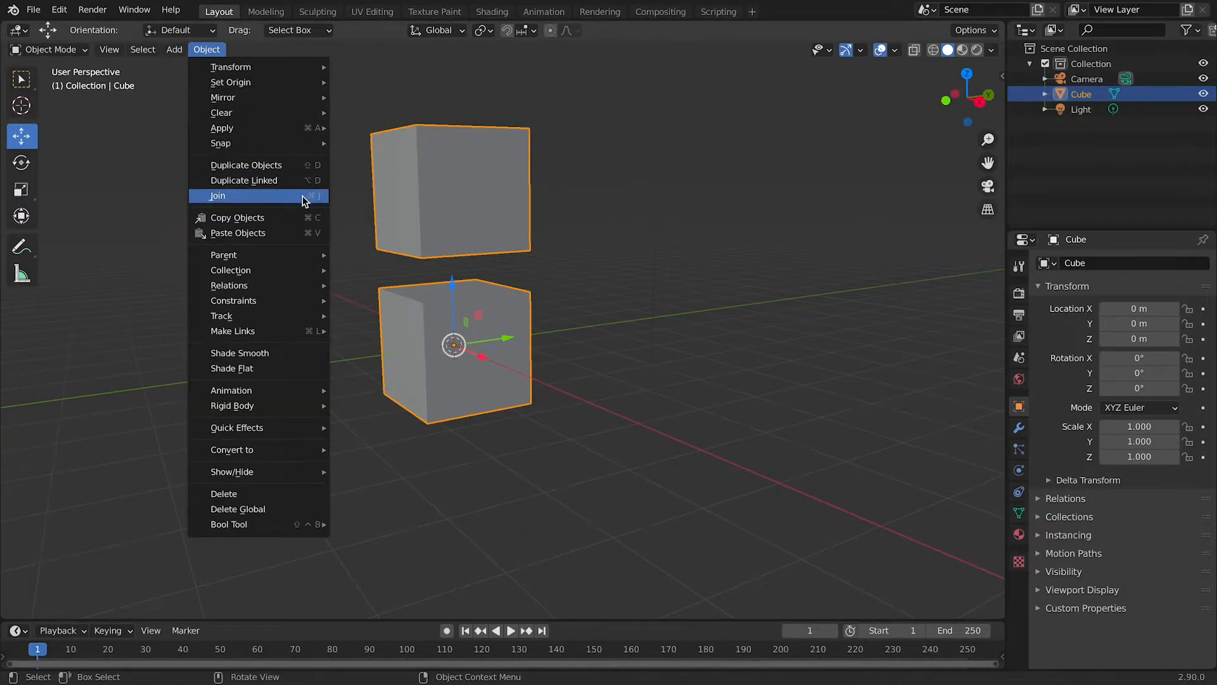
pyautogui.click(695, 264)
pyautogui.click(502, 244)
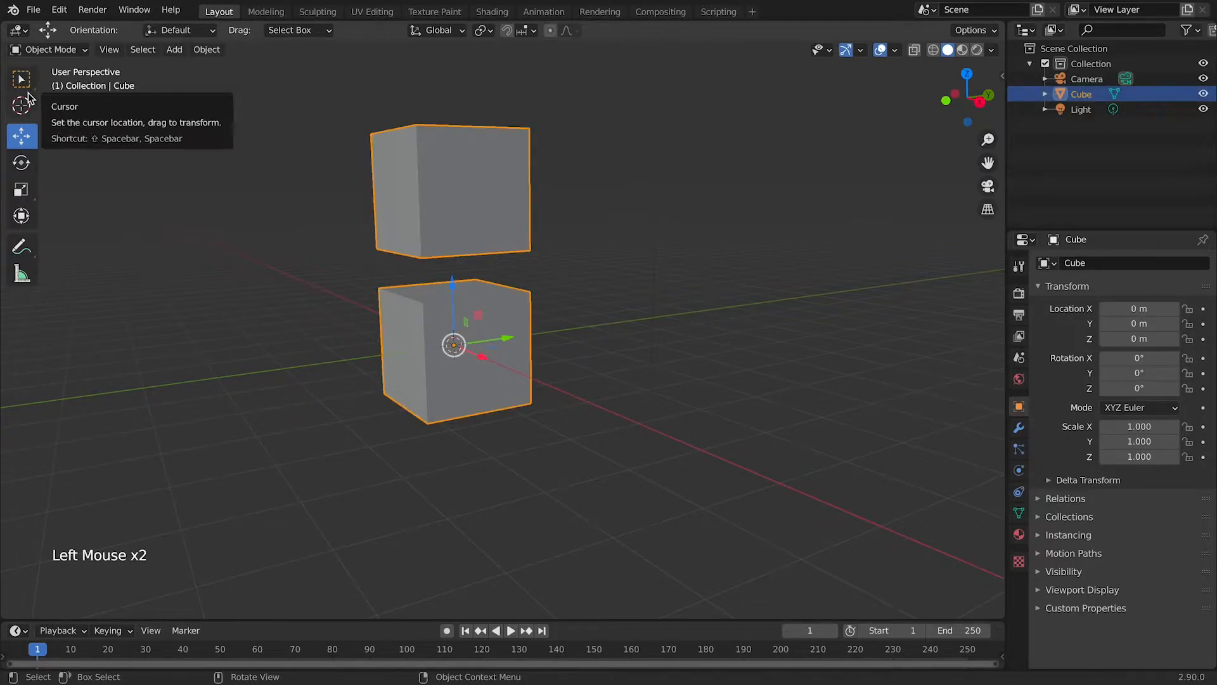
# Step: Put the joined object into Edit Mode, select single corner vertices on the upper and lower cubes, and return to Object Mode
pyautogui.click(84, 49)
pyautogui.click(82, 83)
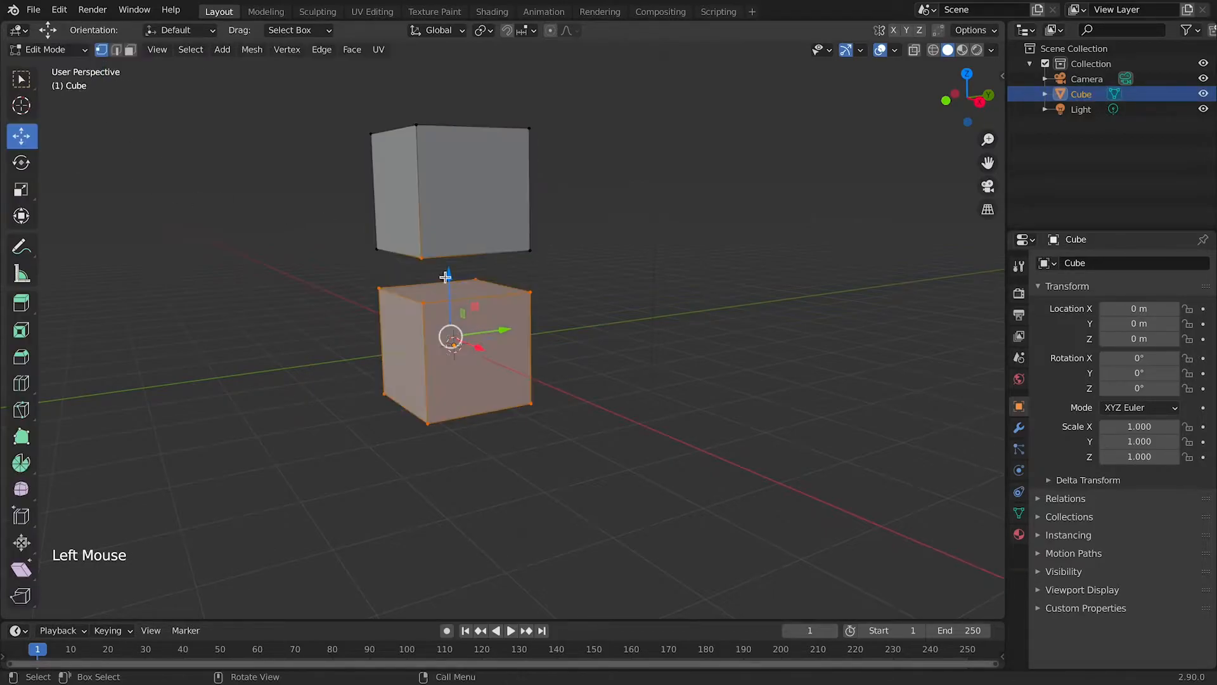
pyautogui.click(607, 289)
pyautogui.click(529, 250)
pyautogui.click(530, 292)
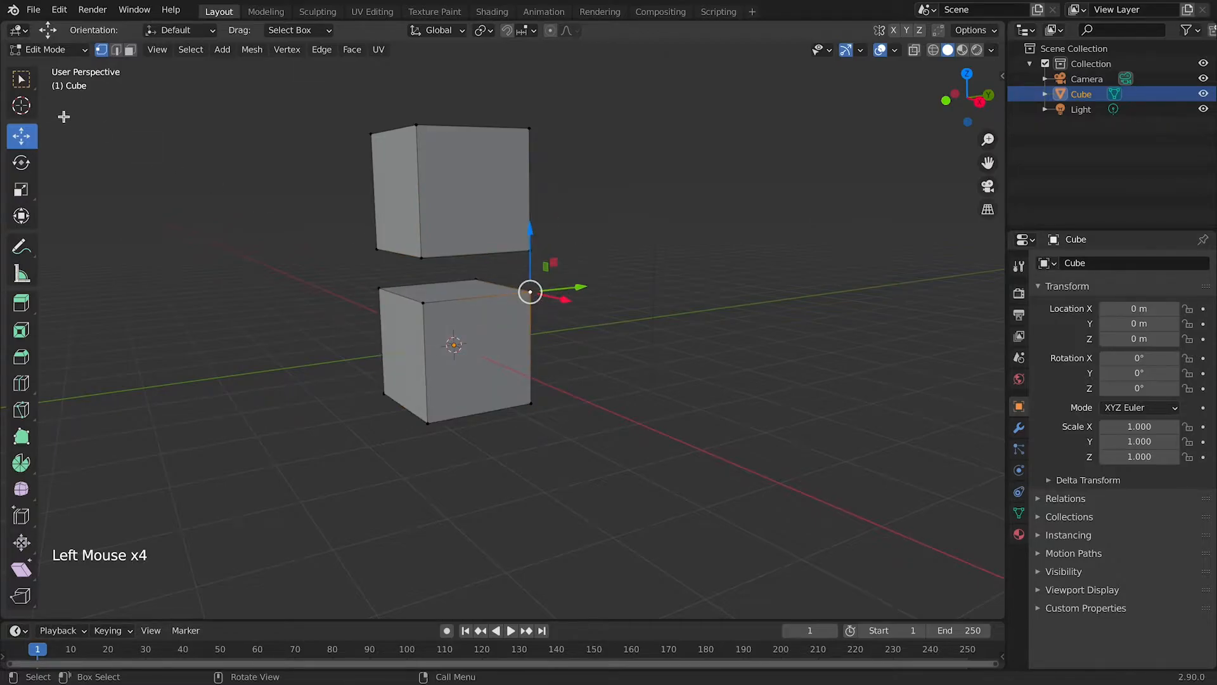
pyautogui.press('Tab')
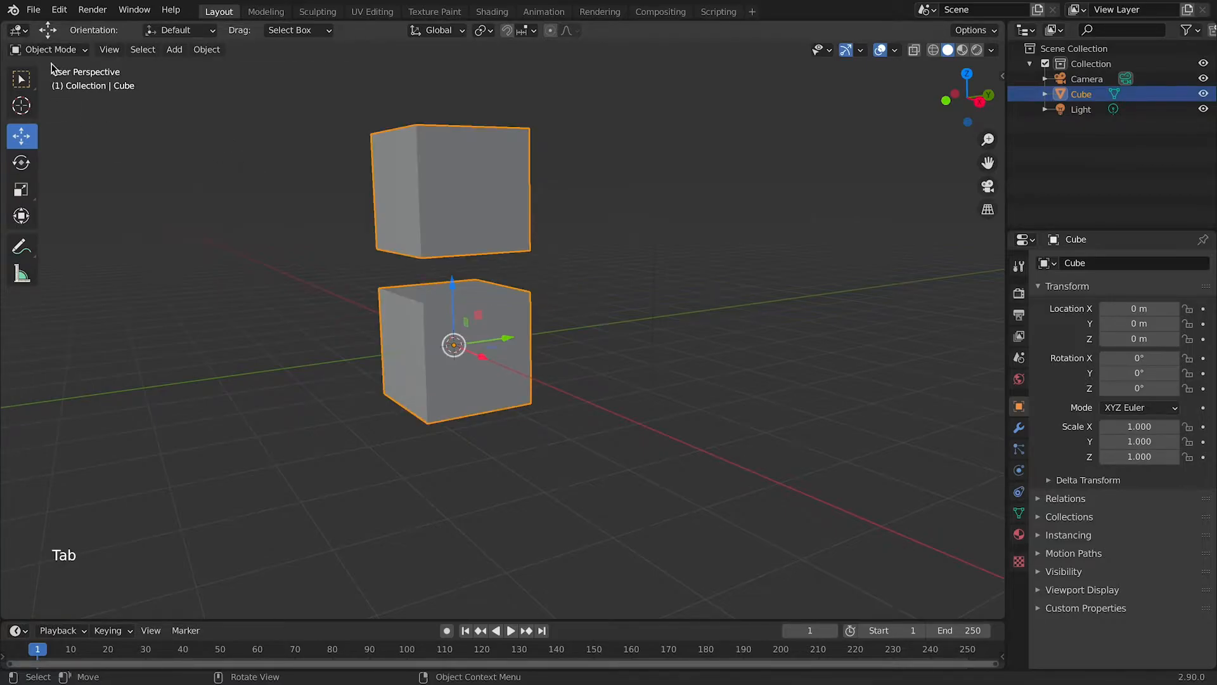
pyautogui.click(902, 375)
pyautogui.click(485, 322)
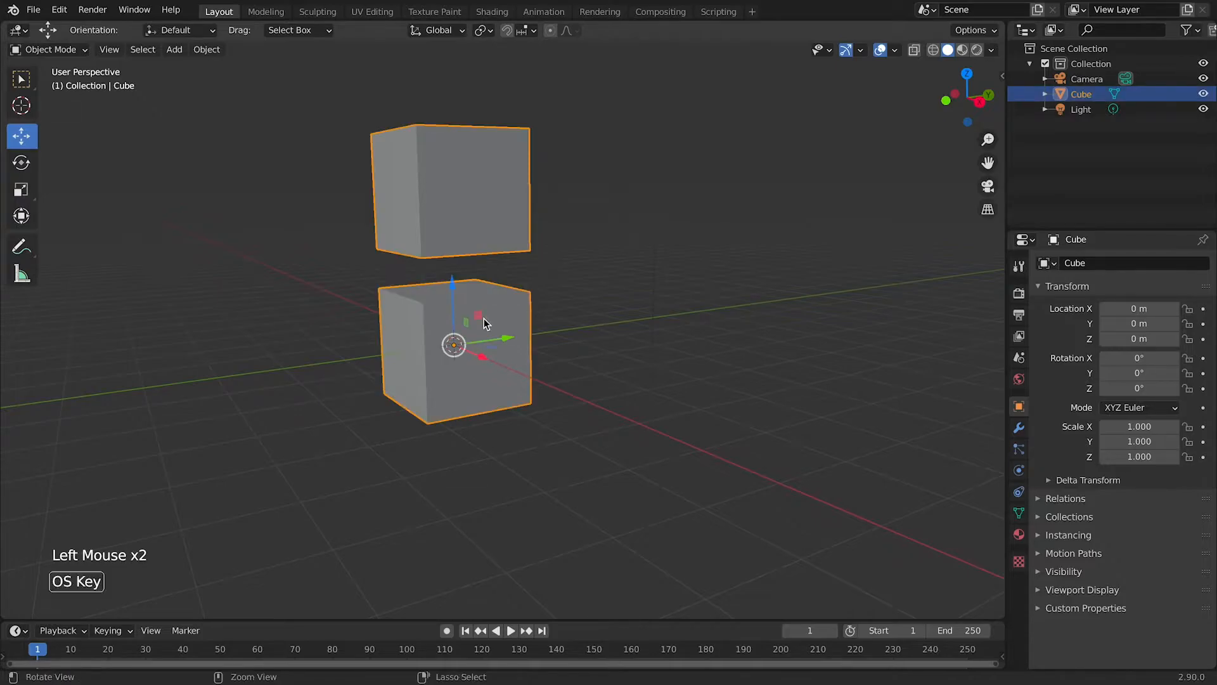
# Step: Undo the join along with the mode and selection changes around it, and leave both cubes deselected in Object Mode
pyautogui.press('super+z')
pyautogui.press('super+z')
pyautogui.press('super+z')
pyautogui.press('super+z')
pyautogui.press('super+z')
pyautogui.press('super+z')
pyautogui.press('super+z')
pyautogui.press('super+z')
pyautogui.press('super+z')
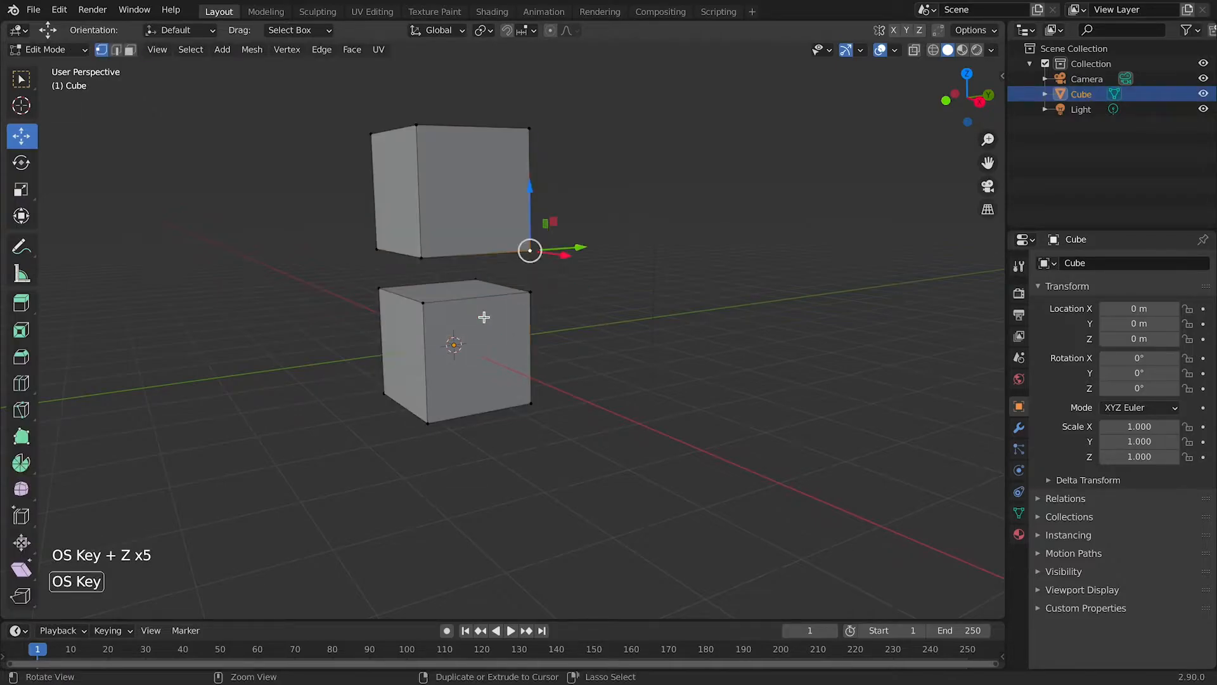
pyautogui.press('super+z')
pyautogui.press('super+z')
pyautogui.click(508, 265)
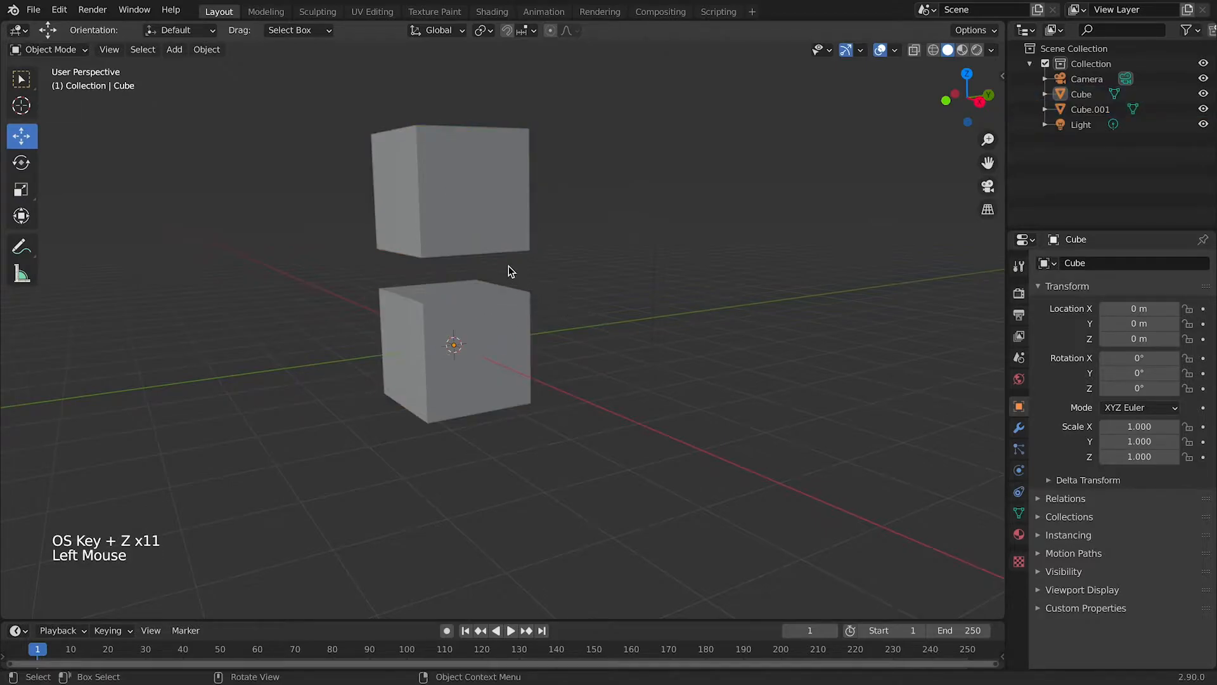
# Step: Join the lower cube into the upper cube as one object, with the upper cube as the active object
pyautogui.click(479, 219)
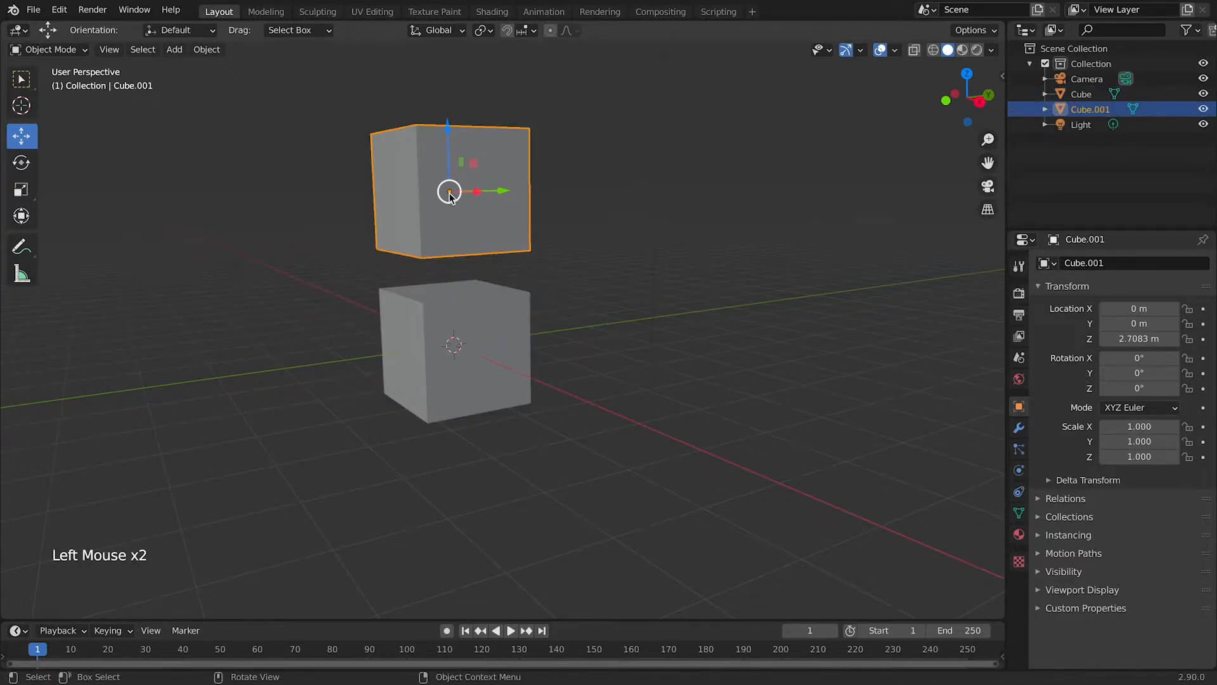
pyautogui.click(456, 345)
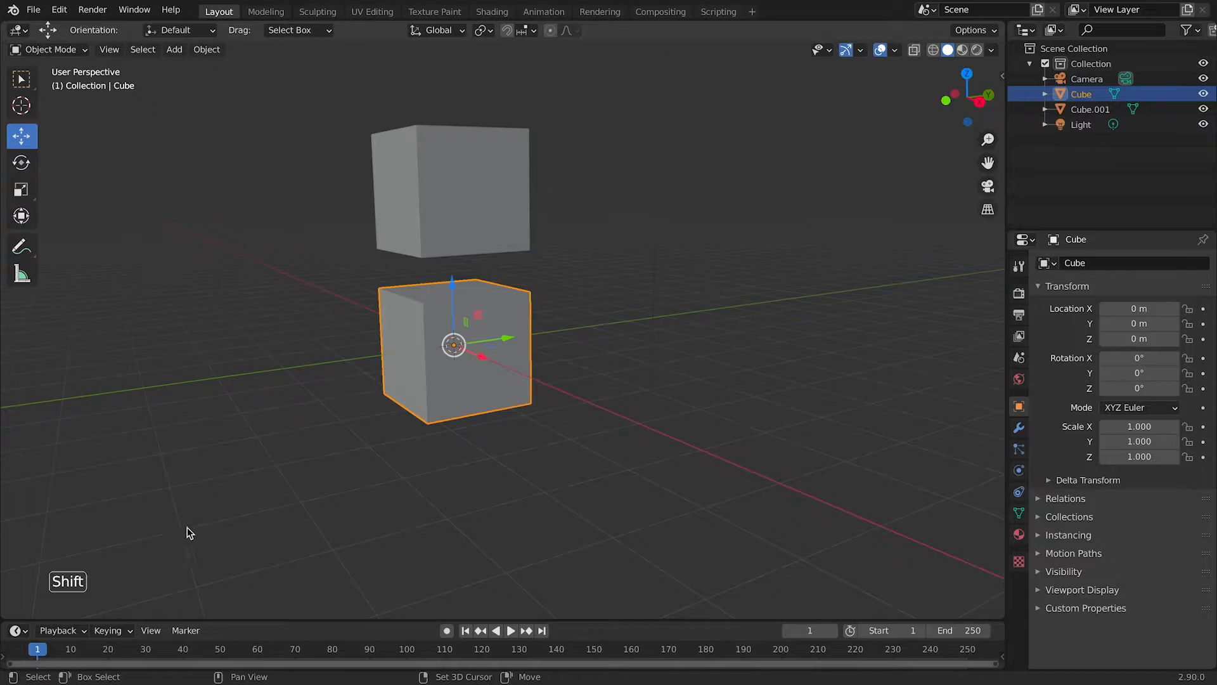
pyautogui.keyDown('shift'); pyautogui.click(471, 184); pyautogui.keyUp('shift')
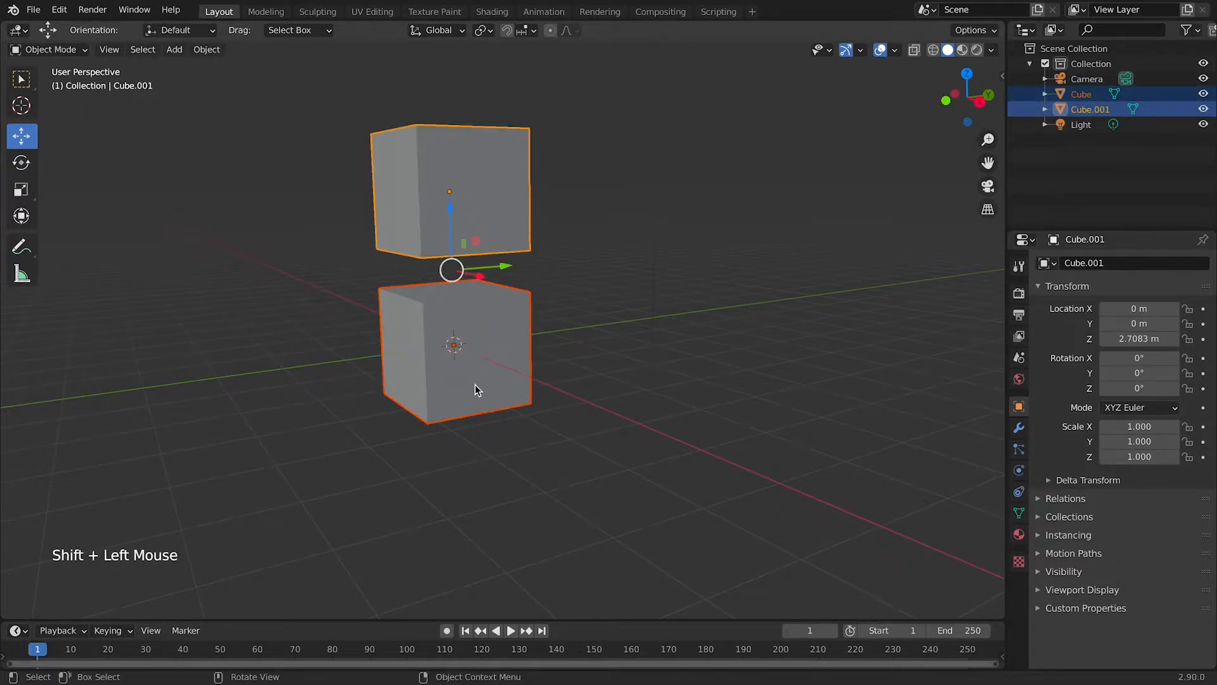
pyautogui.press('super+j')
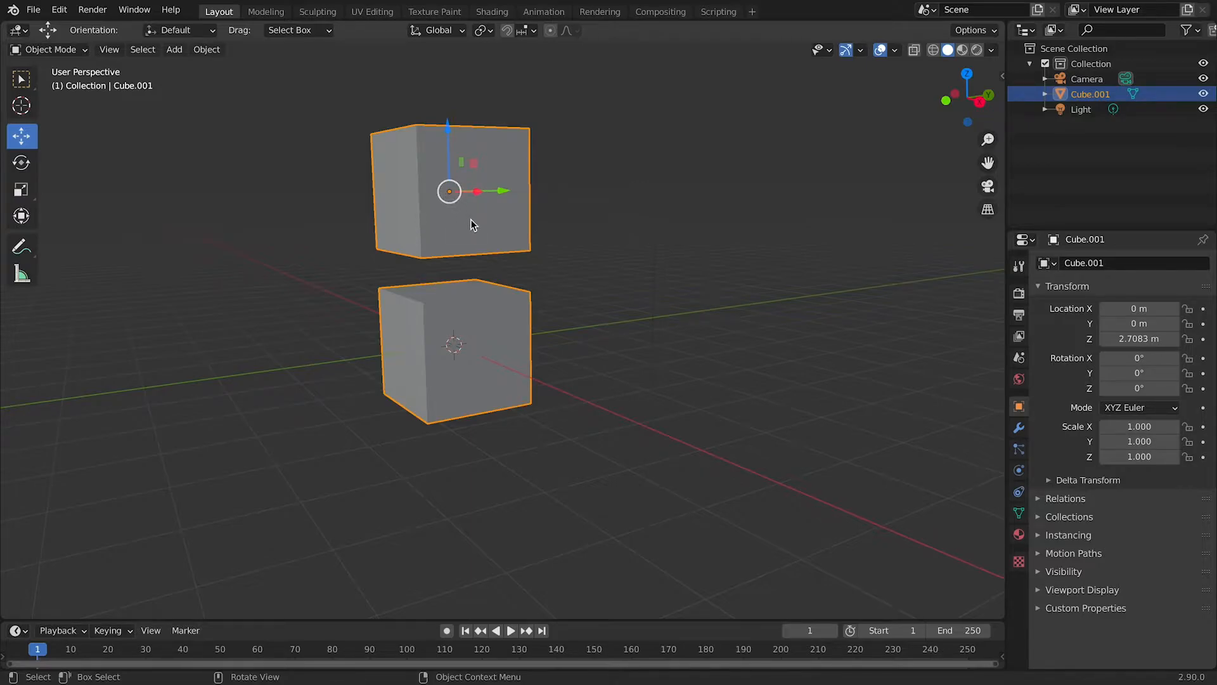
pyautogui.scroll(2, 472, 224)
pyautogui.scroll(-2, 475, 227)
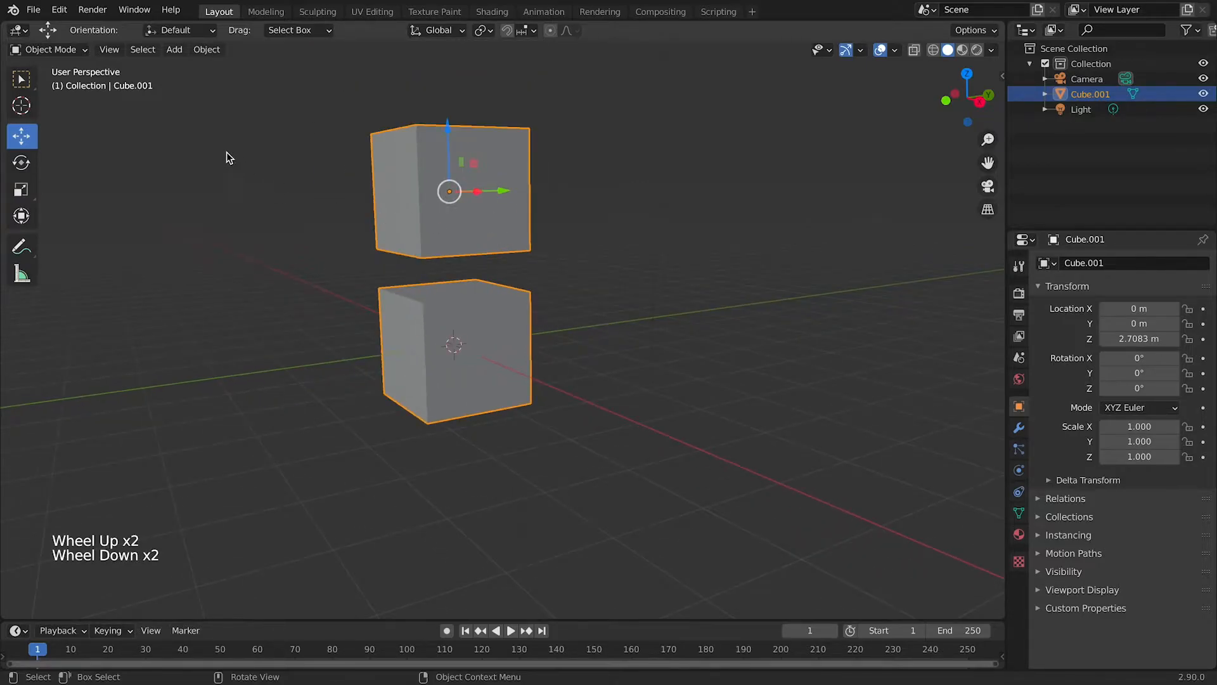
# Step: Enter Edit Mode and select the upper cube's lower front corner vertex together with the lower cube's matching upper corner vertex
pyautogui.click(47, 49)
pyautogui.click(64, 82)
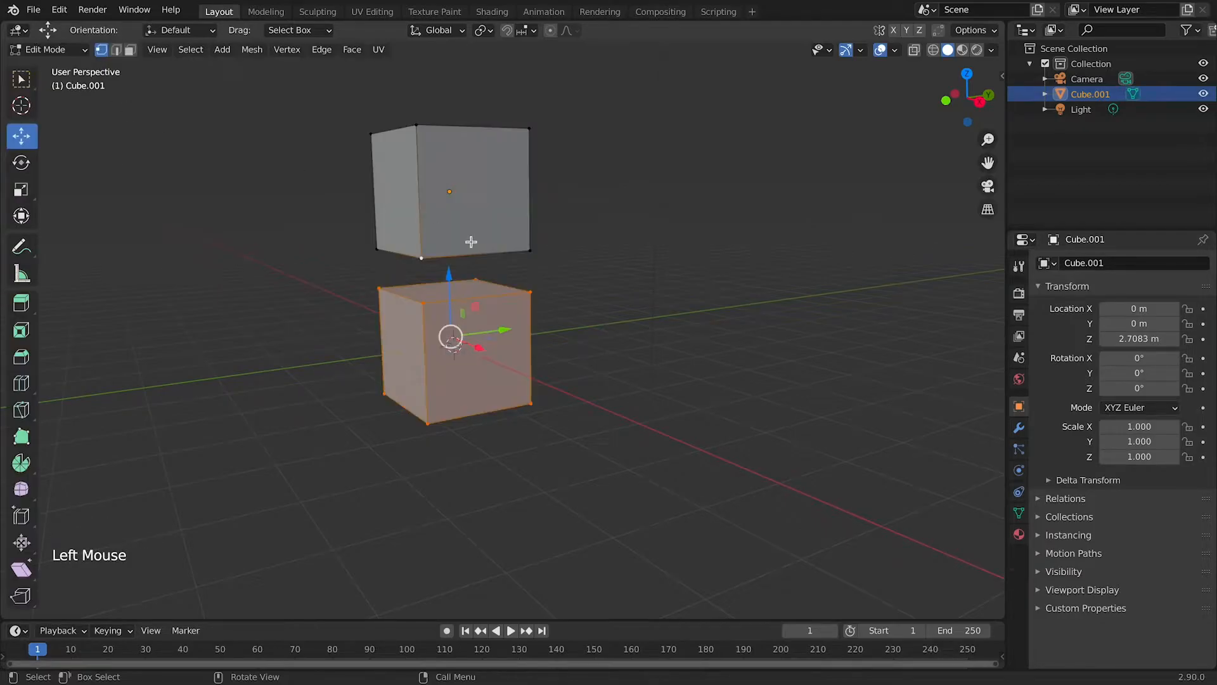
pyautogui.scroll(2, 471, 241)
pyautogui.click(380, 220)
pyautogui.moveTo(595, 317); pyautogui.dragTo(532, 337, button='middle')
pyautogui.keyDown('shift'); pyautogui.moveTo(576, 291); pyautogui.dragTo(620, 453, button='middle'); pyautogui.keyUp('shift')
pyautogui.keyDown('shift'); pyautogui.click(465, 429); pyautogui.keyUp('shift')
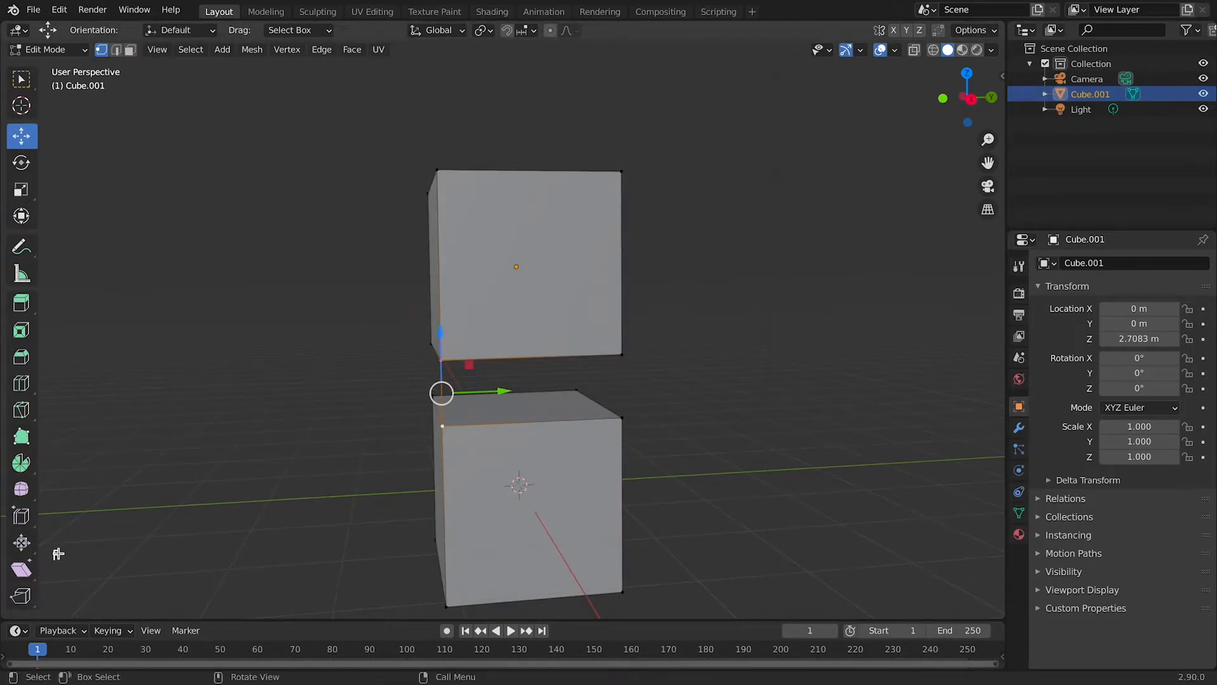
pyautogui.press('super+z')
# Step: Connect the two selected corner vertices with a new edge across the gap between the cubes
pyautogui.click(295, 52)
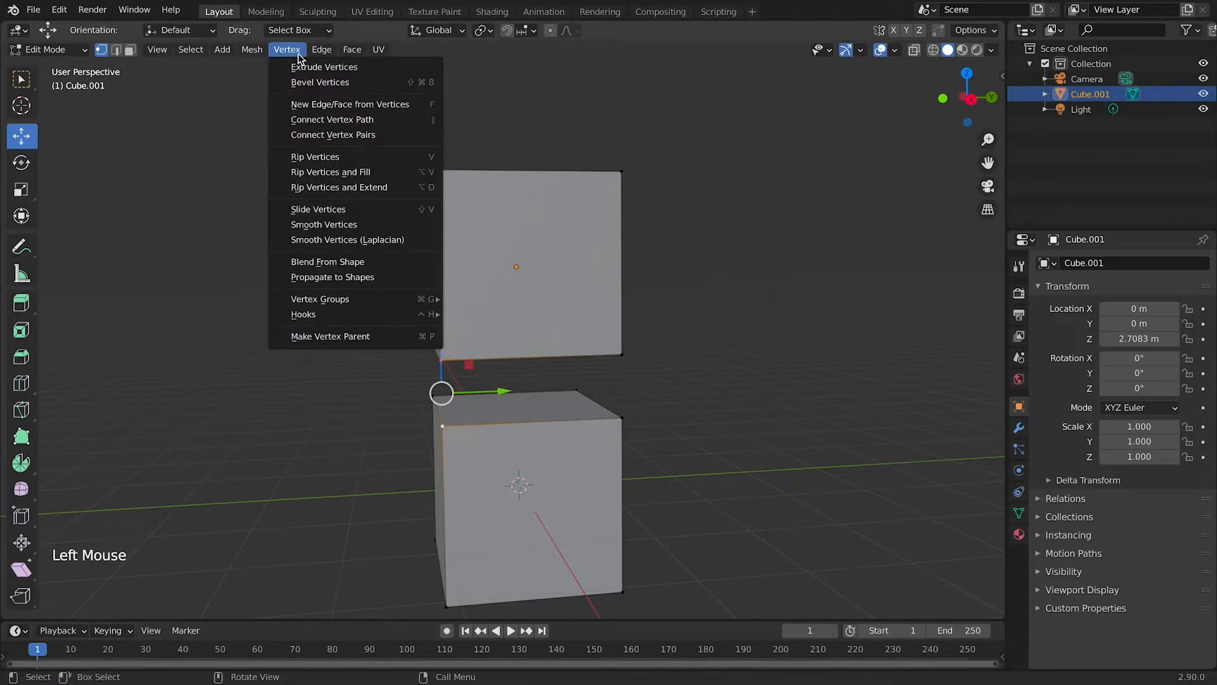
pyautogui.moveTo(256, 52)
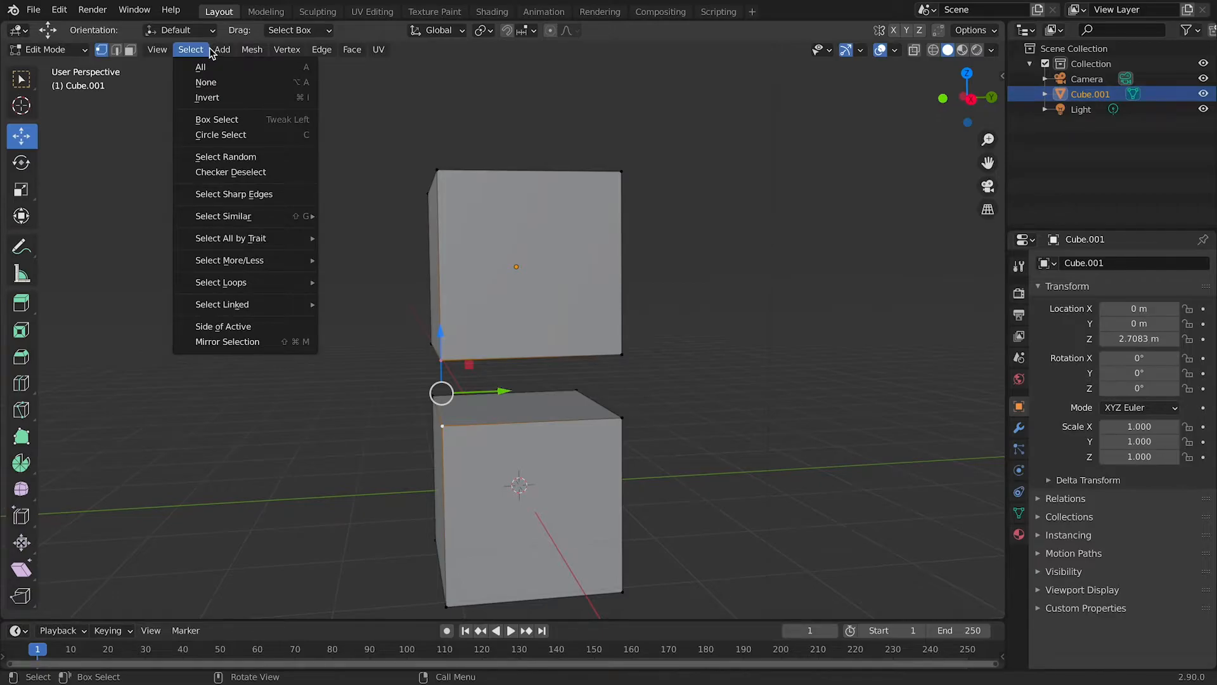
pyautogui.moveTo(352, 51)
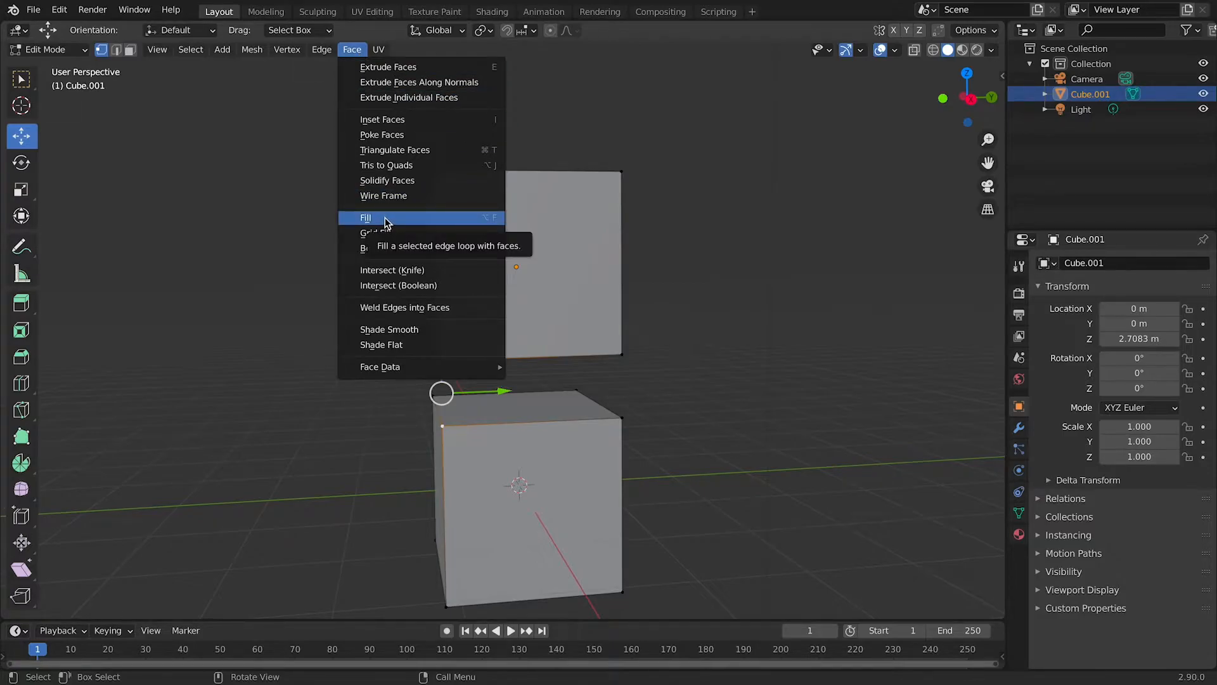
pyautogui.moveTo(750, 429); pyautogui.dragTo(775, 423, button='middle')
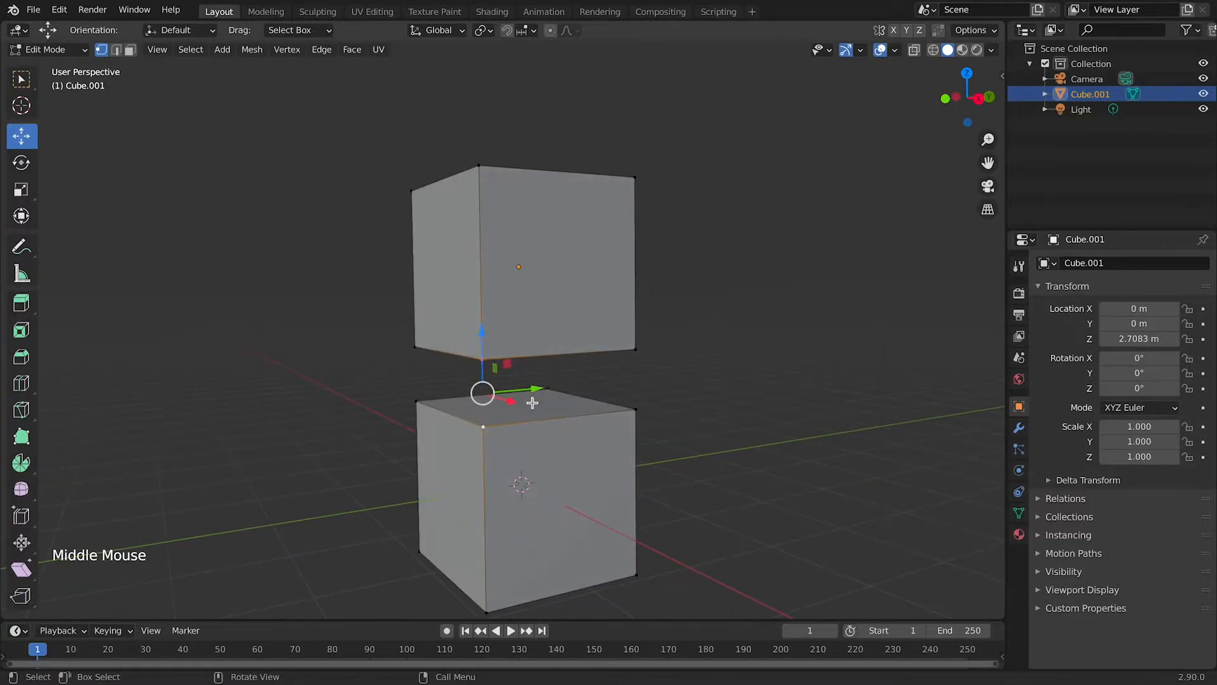
pyautogui.press('f')
pyautogui.moveTo(615, 416); pyautogui.dragTo(465, 421, button='middle')
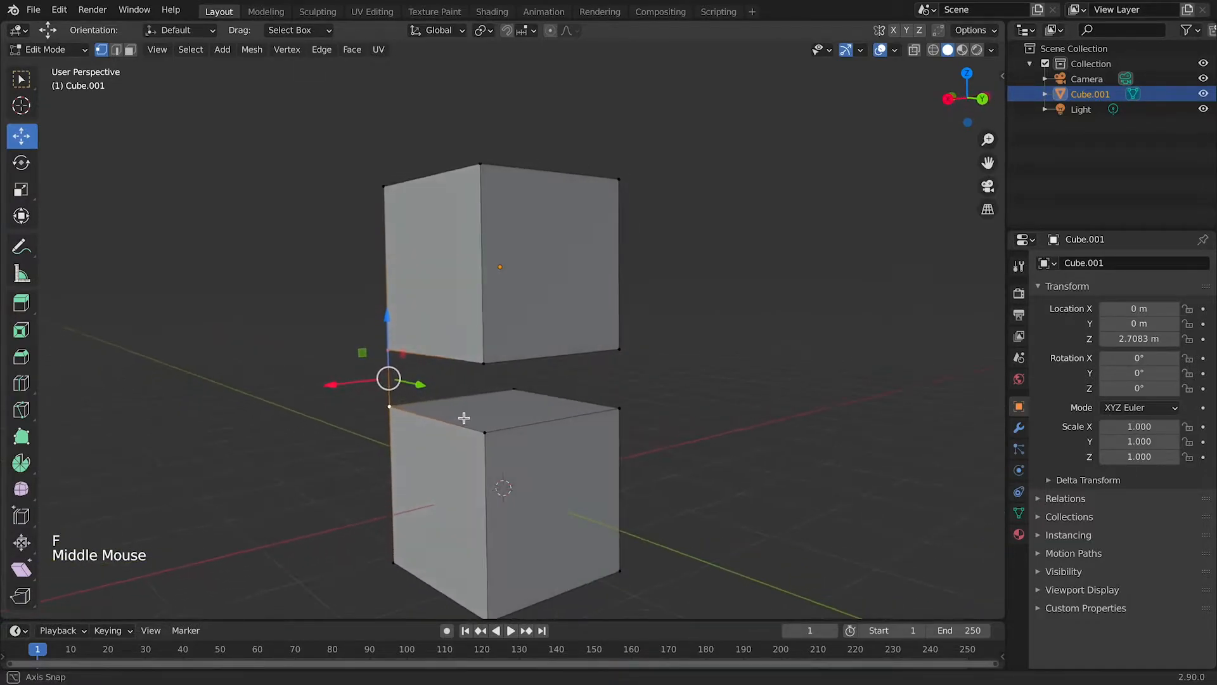
# Step: Open the add-on preferences, clear the search text, and list only the enabled add-ons
pyautogui.click(59, 10)
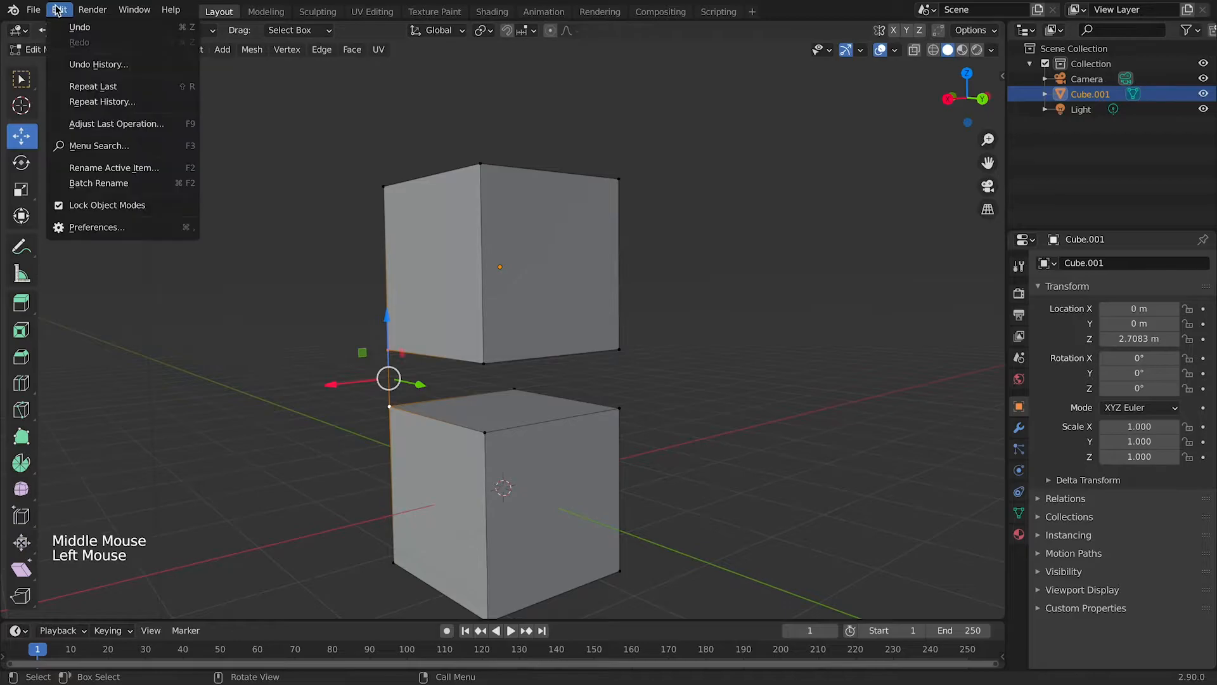
pyautogui.moveTo(67, 14)
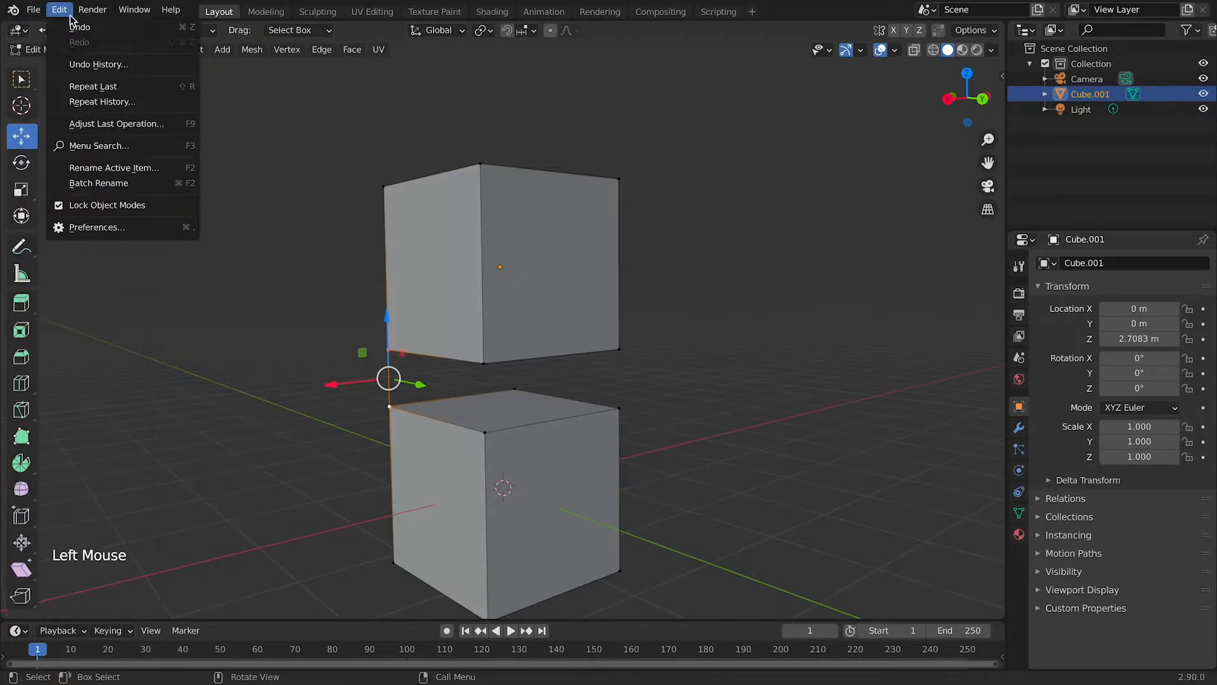
pyautogui.click(121, 226)
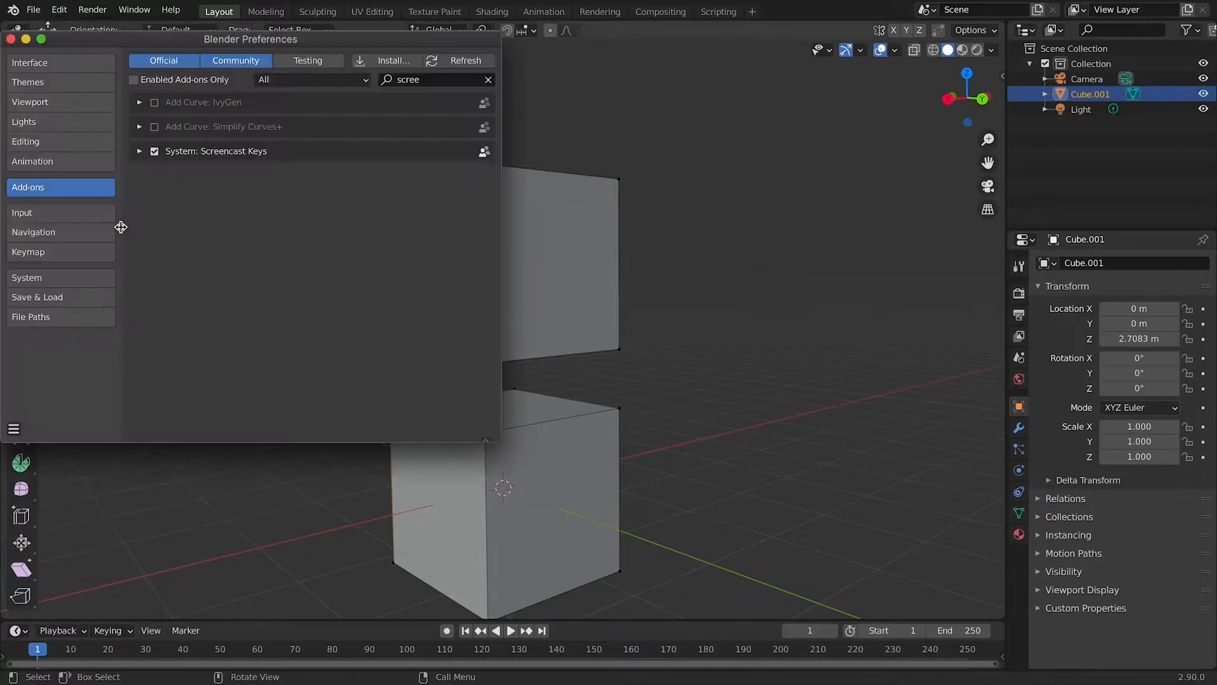
pyautogui.click(488, 80)
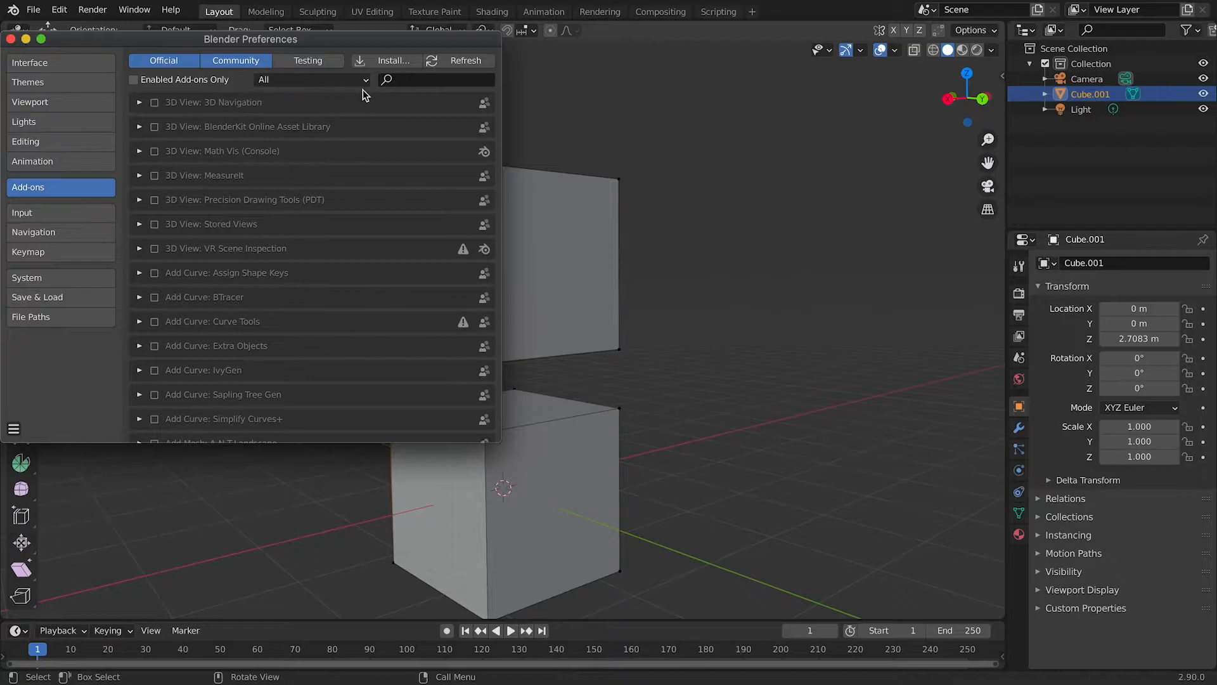
pyautogui.click(135, 80)
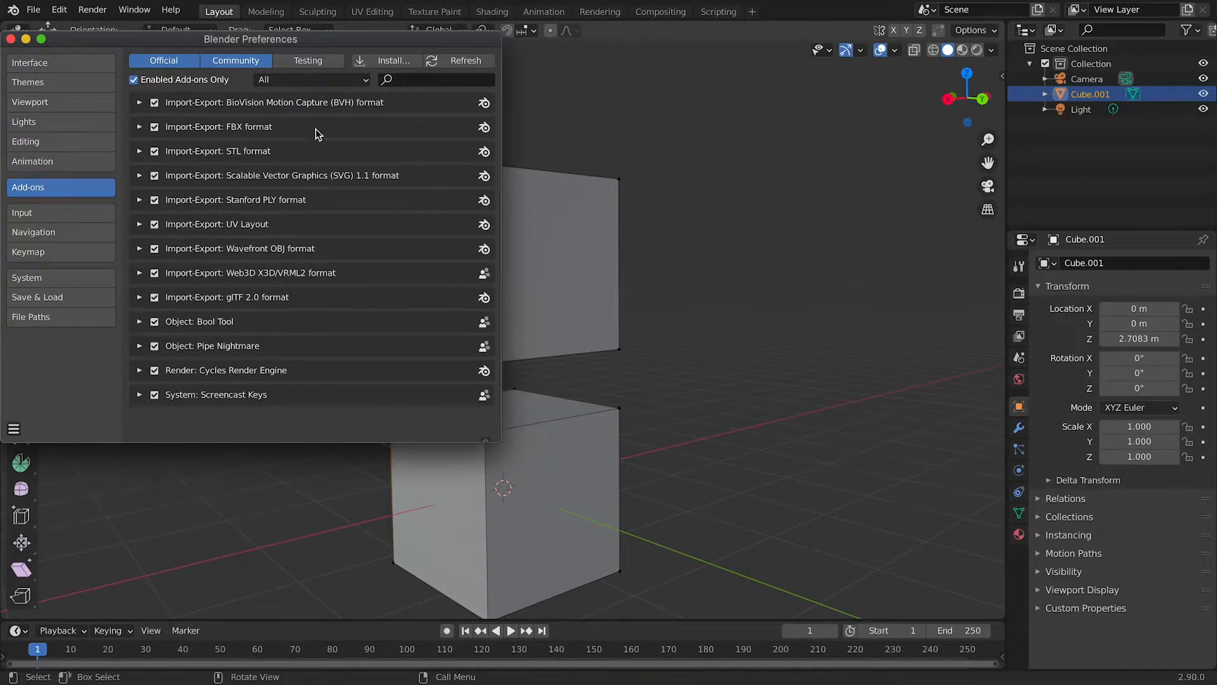
pyautogui.click(425, 79)
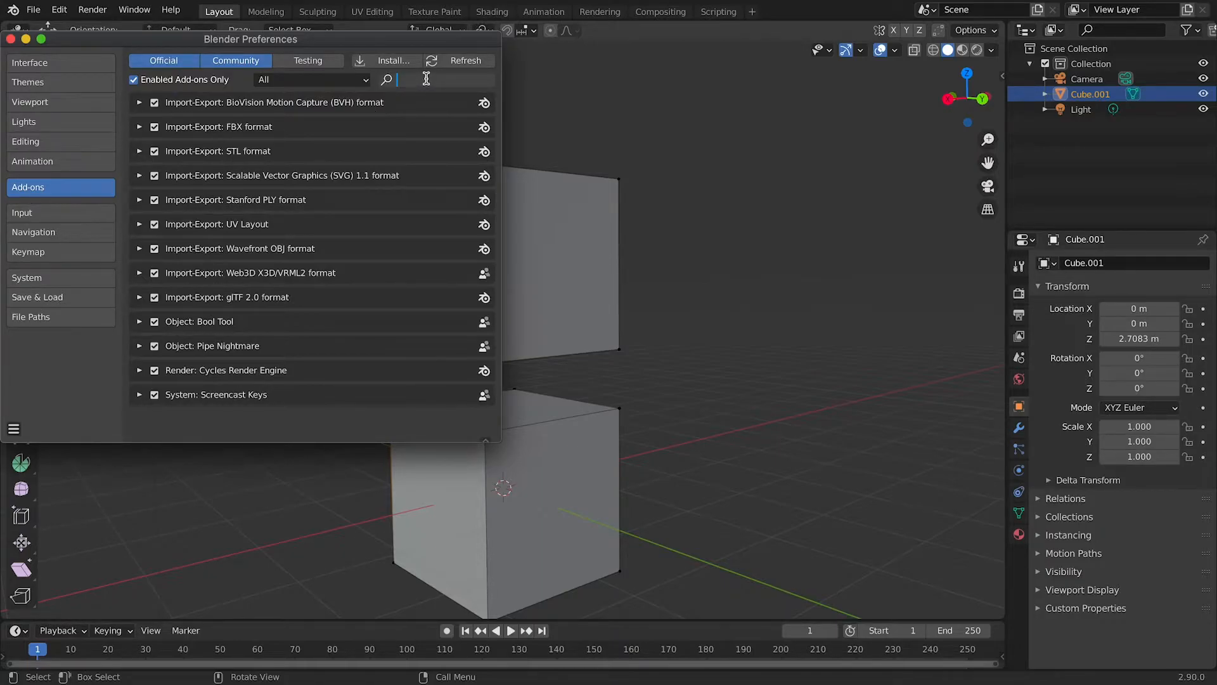
# Step: Disable the Object: Bool Tool add-on and turn off the Enabled Add-ons Only filter
pyautogui.click(154, 324)
pyautogui.click(154, 322)
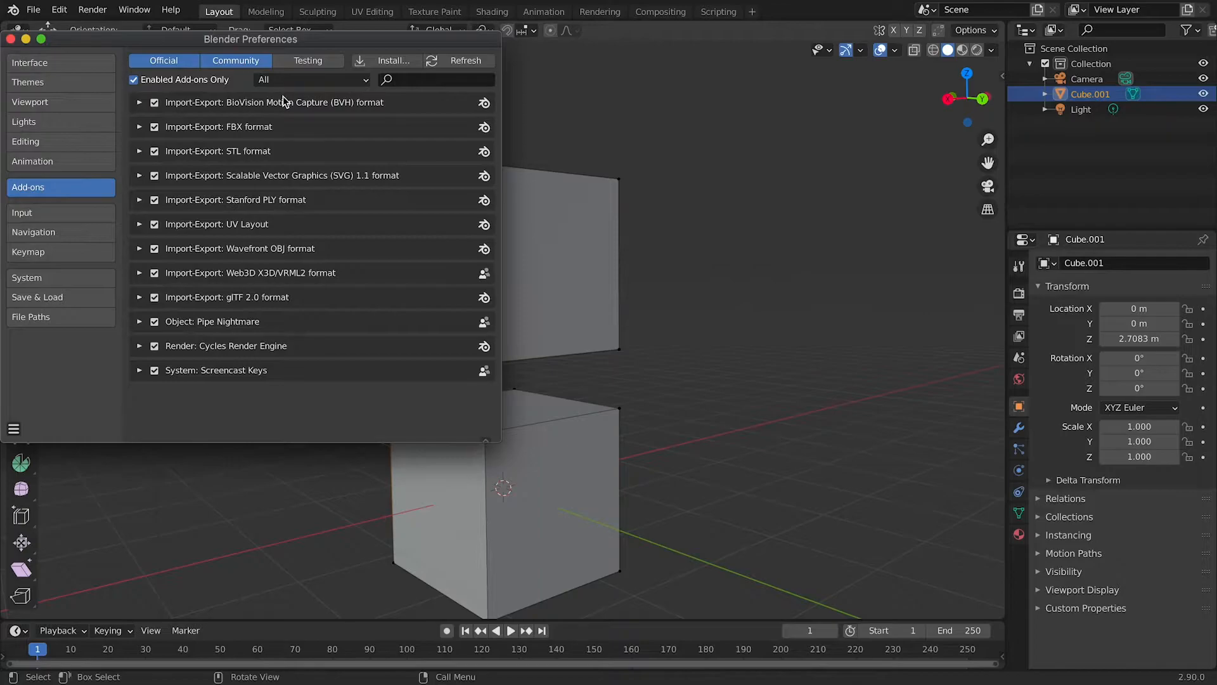
pyautogui.click(134, 81)
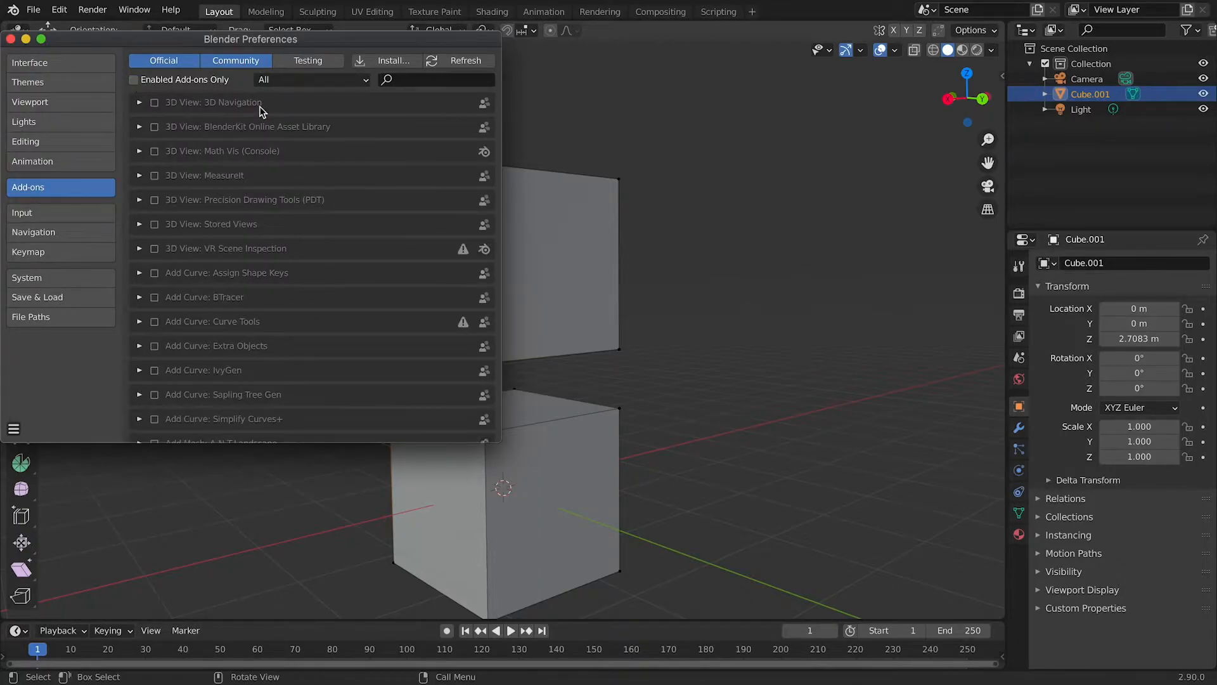
# Step: Search the add-ons for "bool", enable Object: Bool Tool, and save the preferences before closing them
pyautogui.click(411, 82)
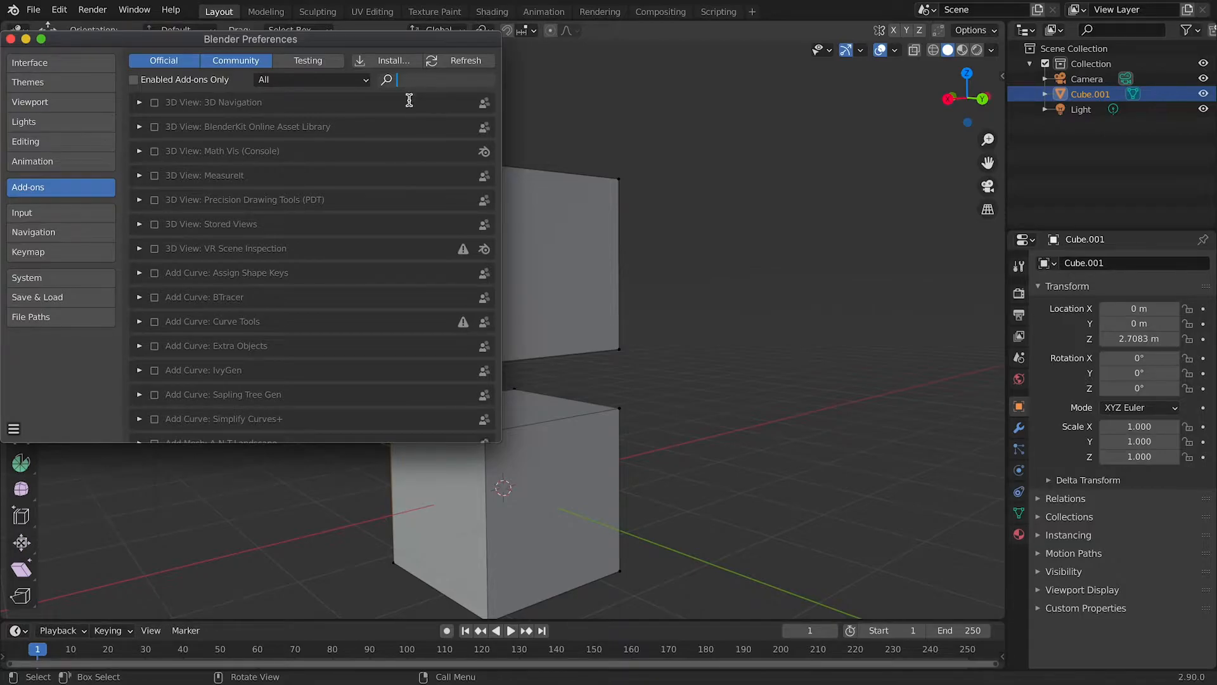
pyautogui.write('bool')
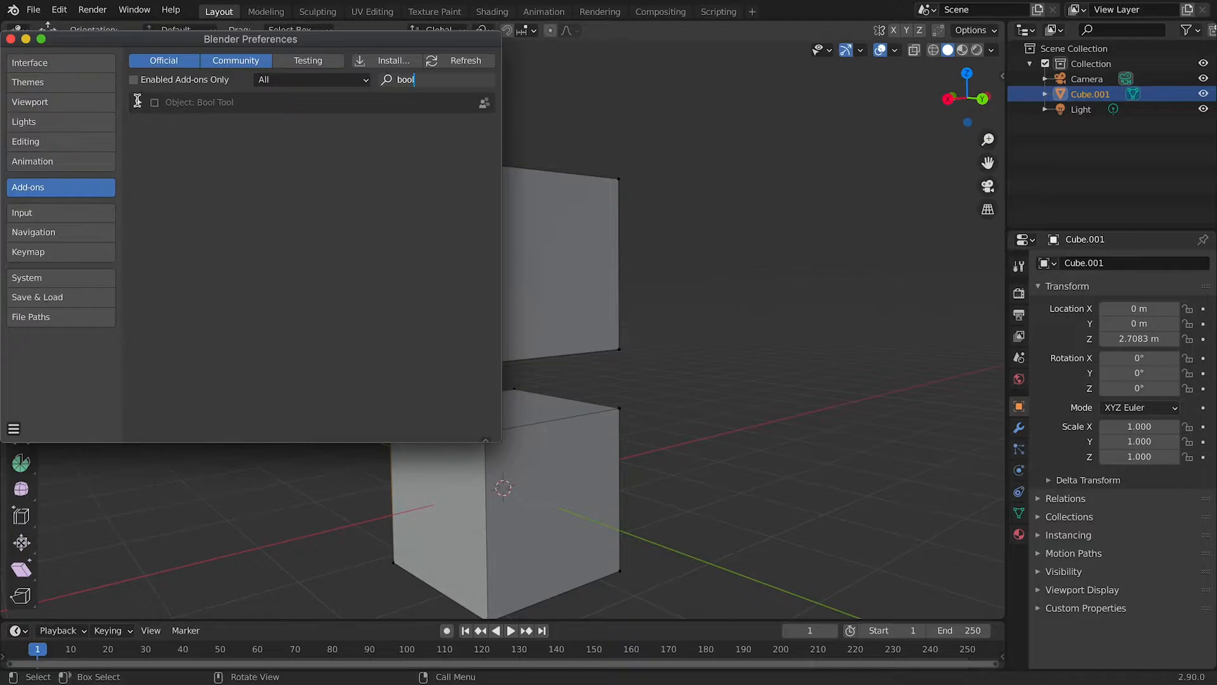
pyautogui.click(154, 103)
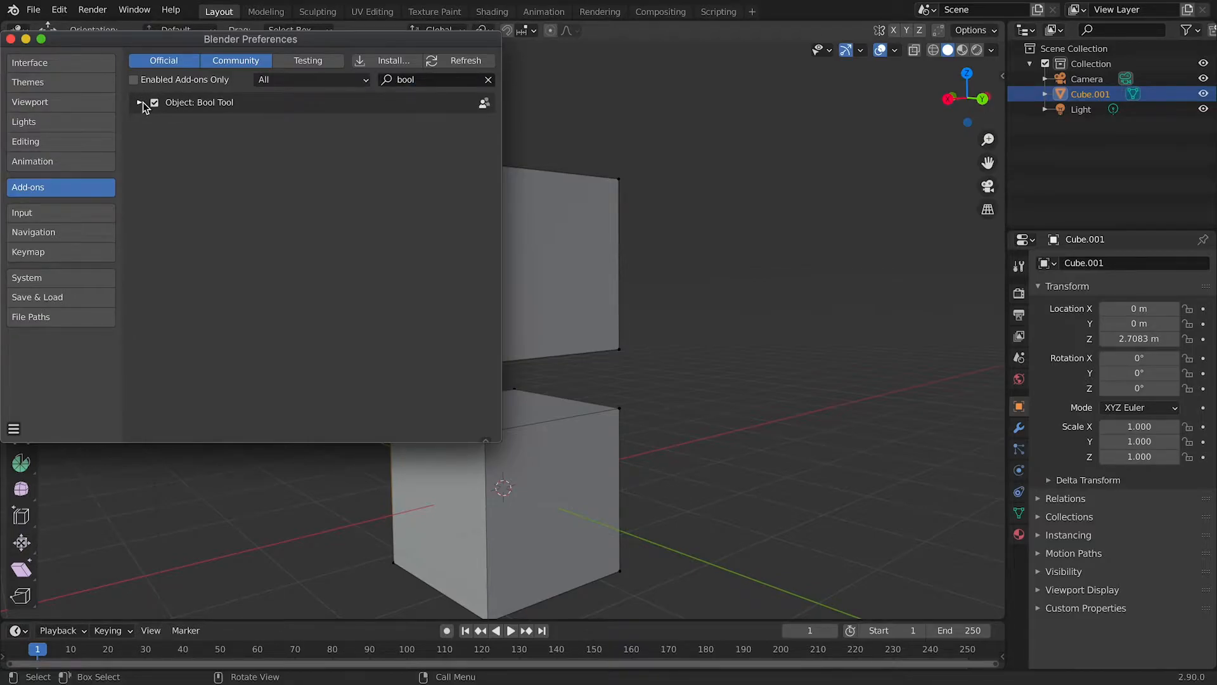
pyautogui.click(16, 427)
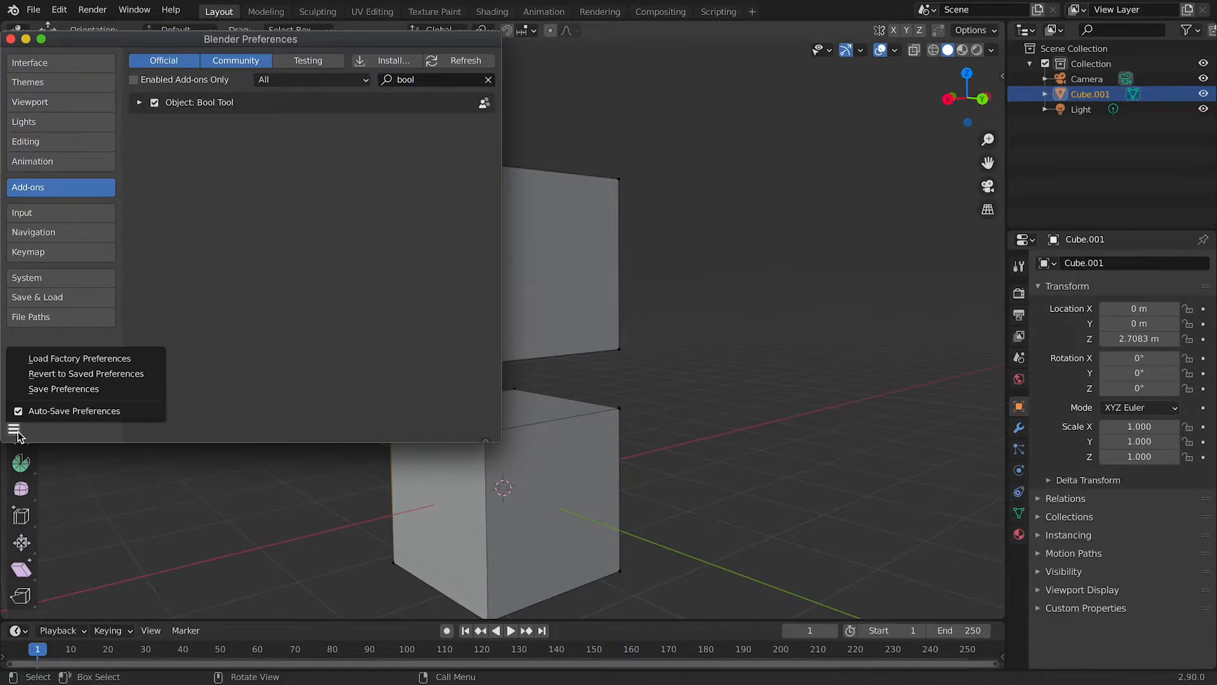
pyautogui.click(66, 389)
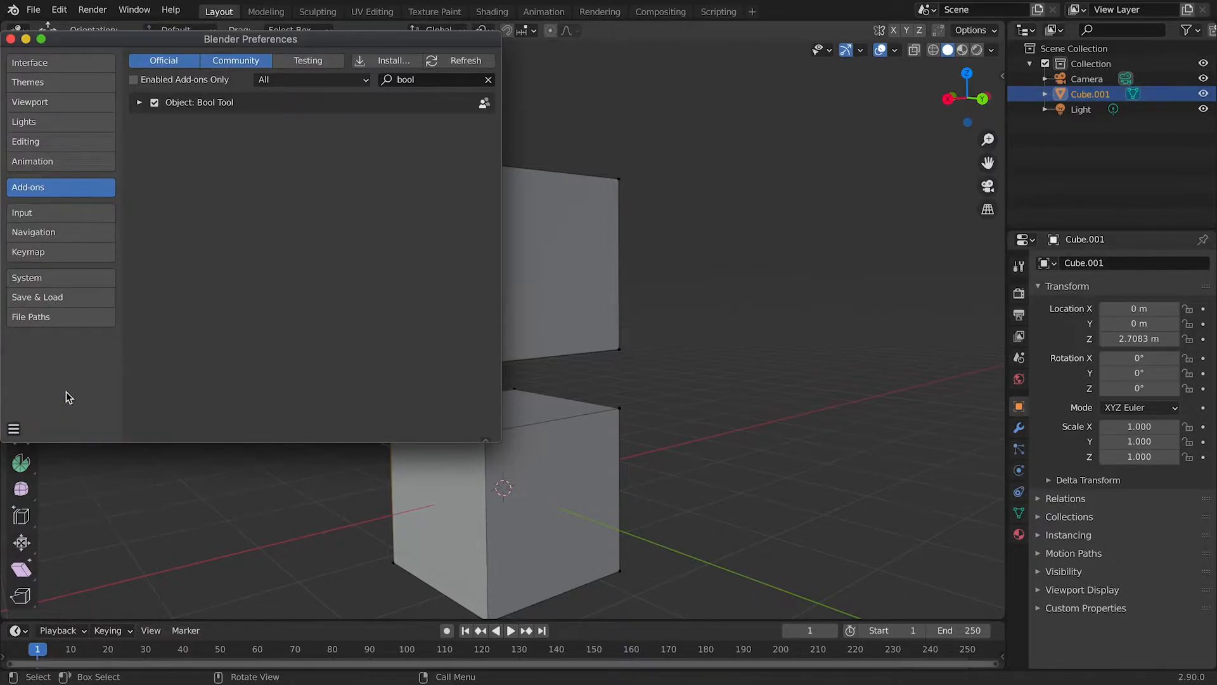
pyautogui.click(11, 39)
# Step: Connect the upper cube's lower corner vertex to the matching corner vertex of the lower cube with a new edge
pyautogui.moveTo(422, 281); pyautogui.dragTo(489, 298, button='middle')
pyautogui.click(568, 383)
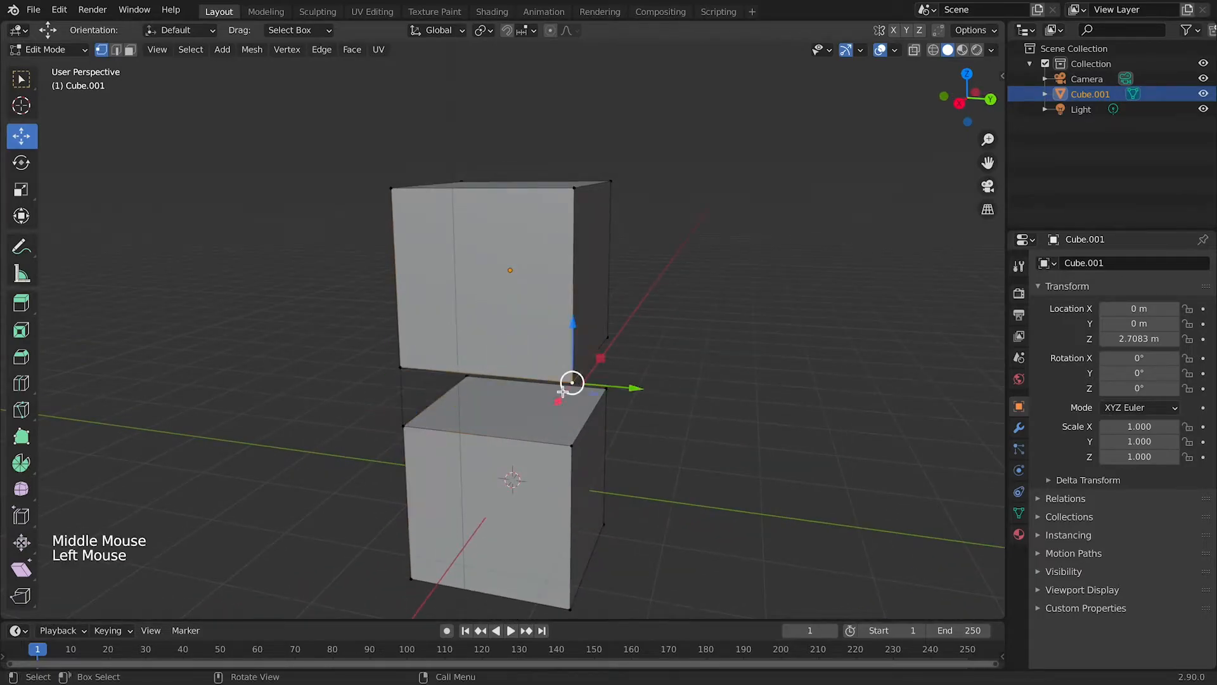
pyautogui.keyDown('shift'); pyautogui.click(571, 447); pyautogui.keyUp('shift')
pyautogui.moveTo(644, 467); pyautogui.dragTo(424, 383, button='middle')
pyautogui.scroll(3, 413, 389)
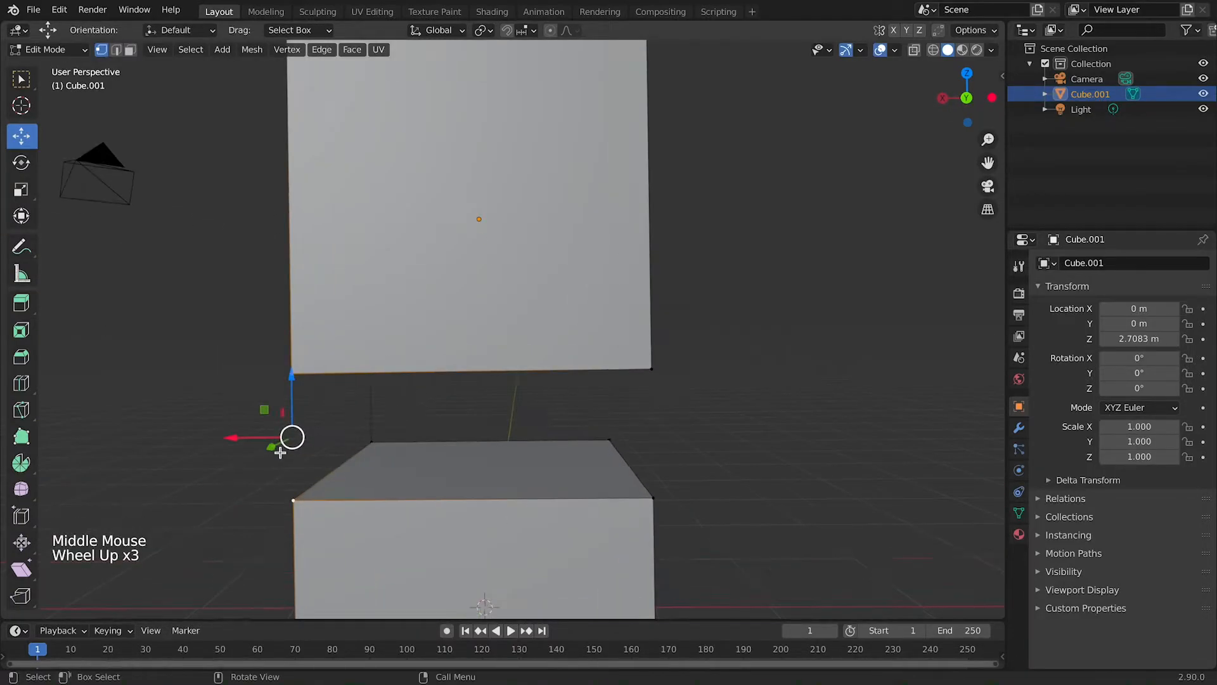
pyautogui.press('f')
pyautogui.moveTo(280, 452); pyautogui.dragTo(578, 470, button='middle')
pyautogui.scroll(-2, 470, 478)
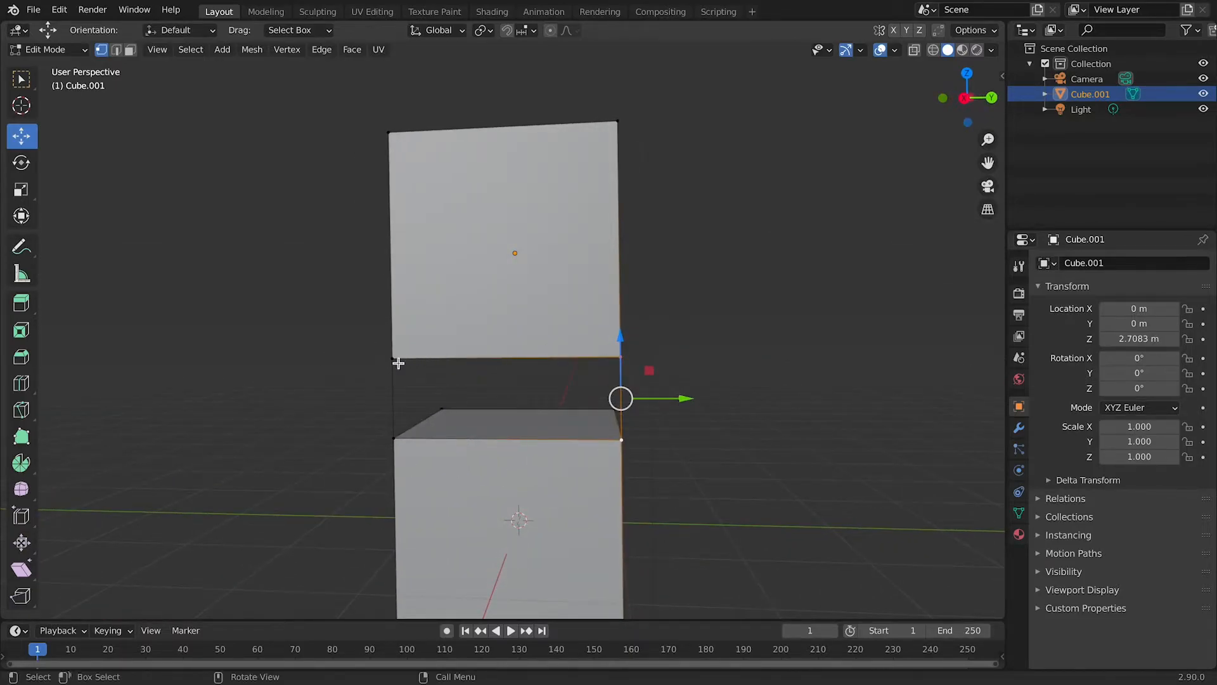
# Step: Switch to edge selection and fill a face between the two vertical edges that bridge the gap between the cubes
pyautogui.click(118, 51)
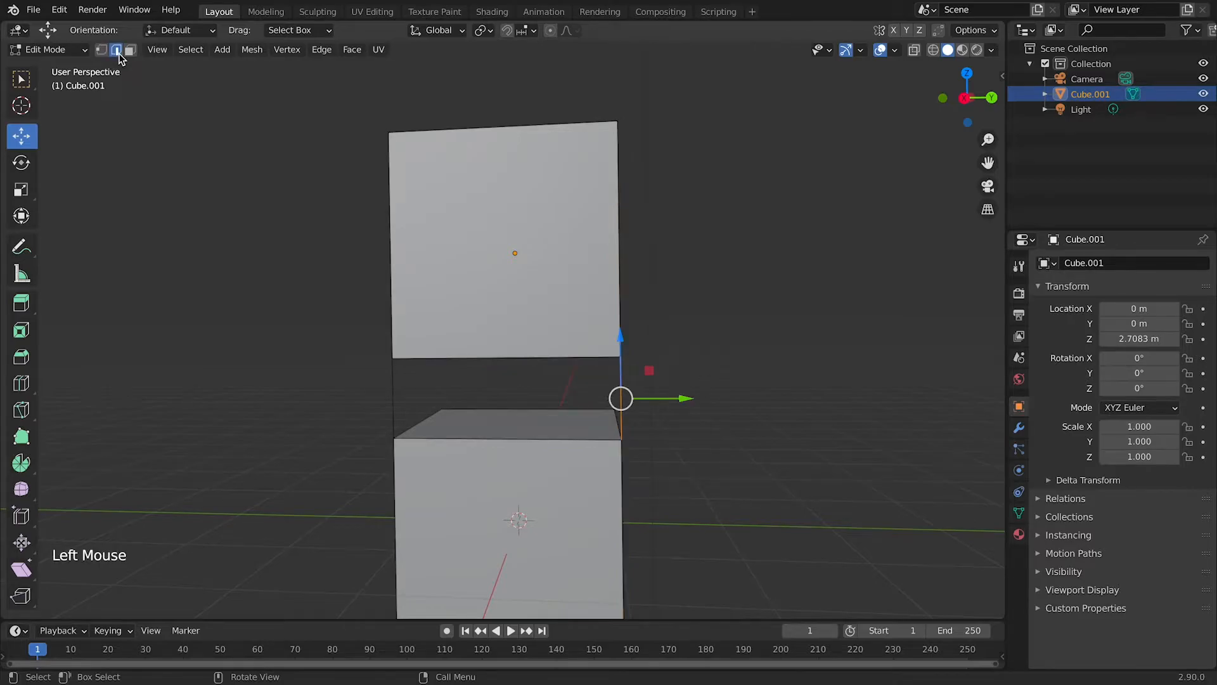
pyautogui.click(392, 393)
pyautogui.keyDown('shift'); pyautogui.click(622, 412); pyautogui.keyUp('shift')
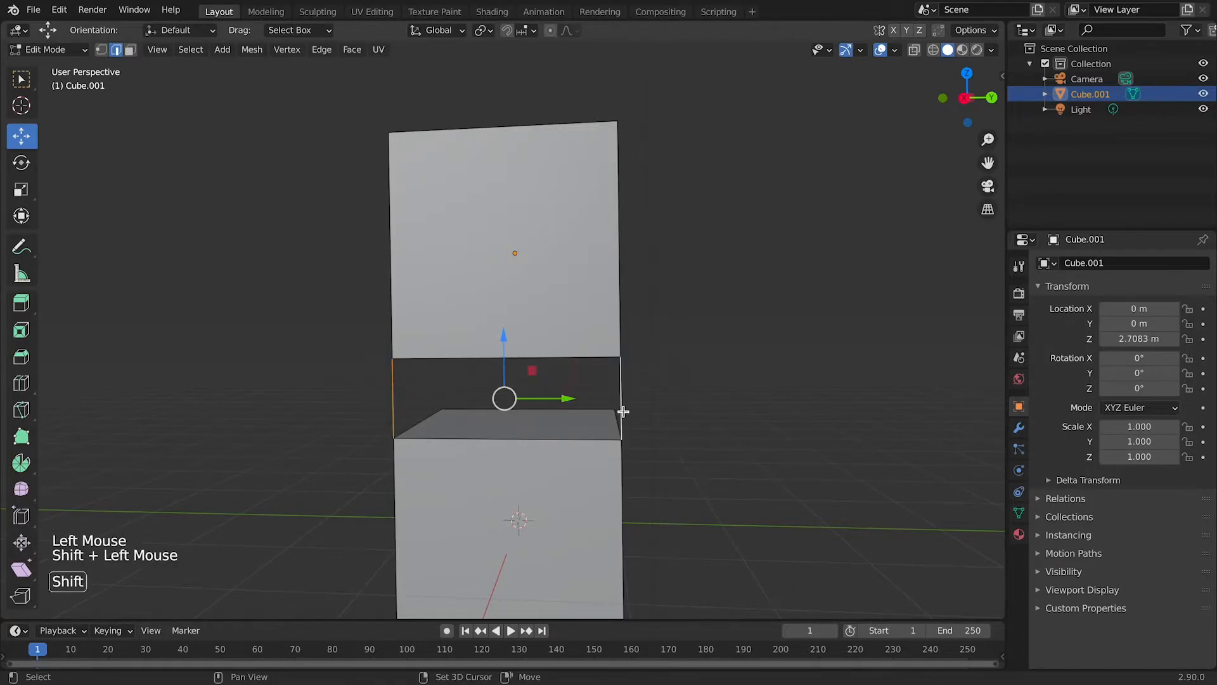
pyautogui.scroll(1, 623, 411)
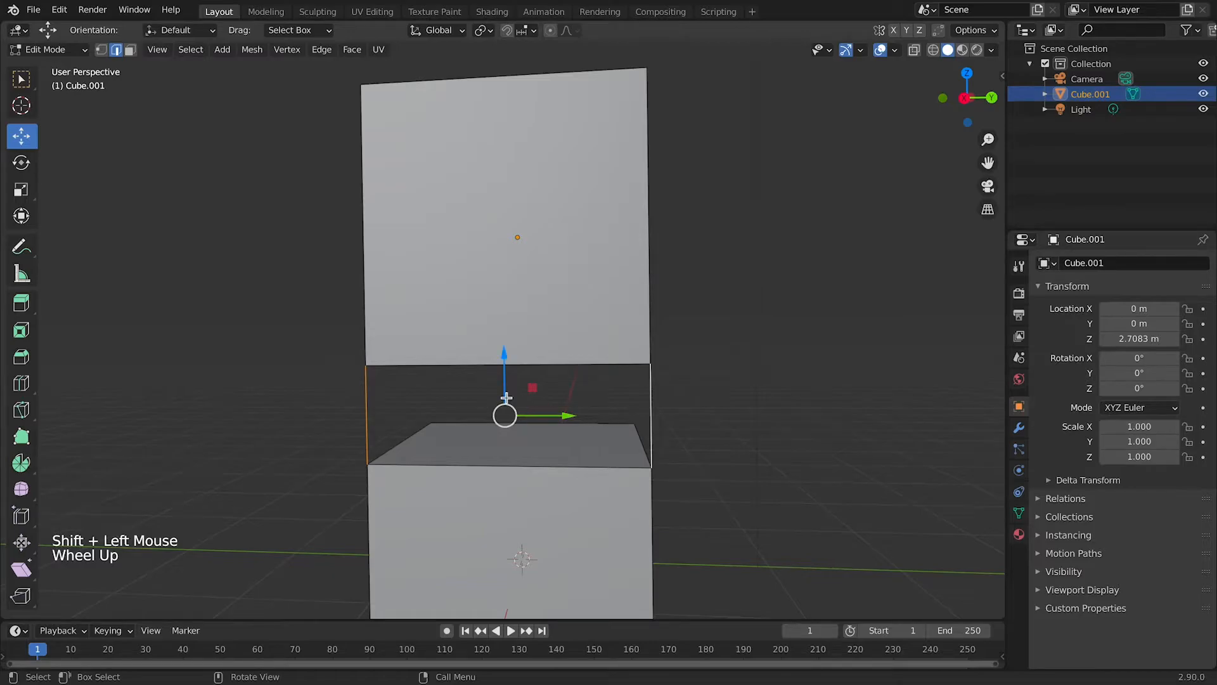
pyautogui.press('f')
pyautogui.moveTo(618, 426)
pyautogui.mouseDown(button='middle')
pyautogui.moveTo(477, 431)
pyautogui.moveTo(634, 431)
pyautogui.mouseUp(button='middle')
# Step: Enable the Face Orientation overlay and inspect the direction of the mesh faces around the bridged gap
pyautogui.click(891, 52)
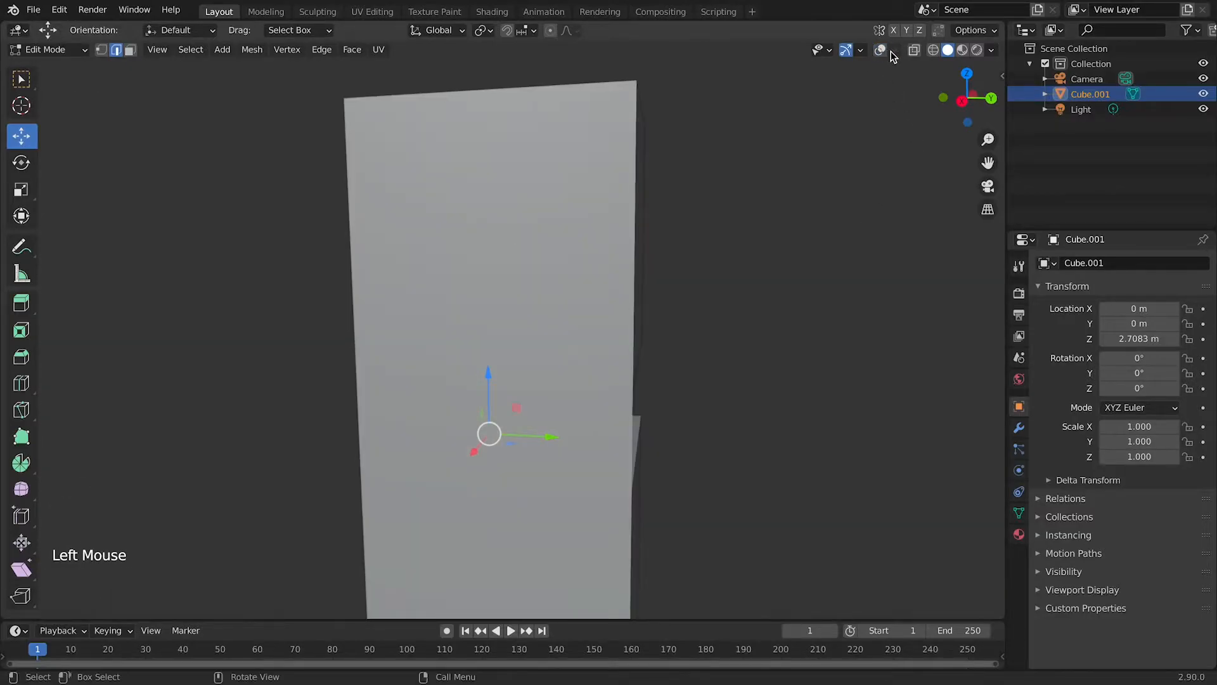
pyautogui.click(889, 54)
pyautogui.click(895, 51)
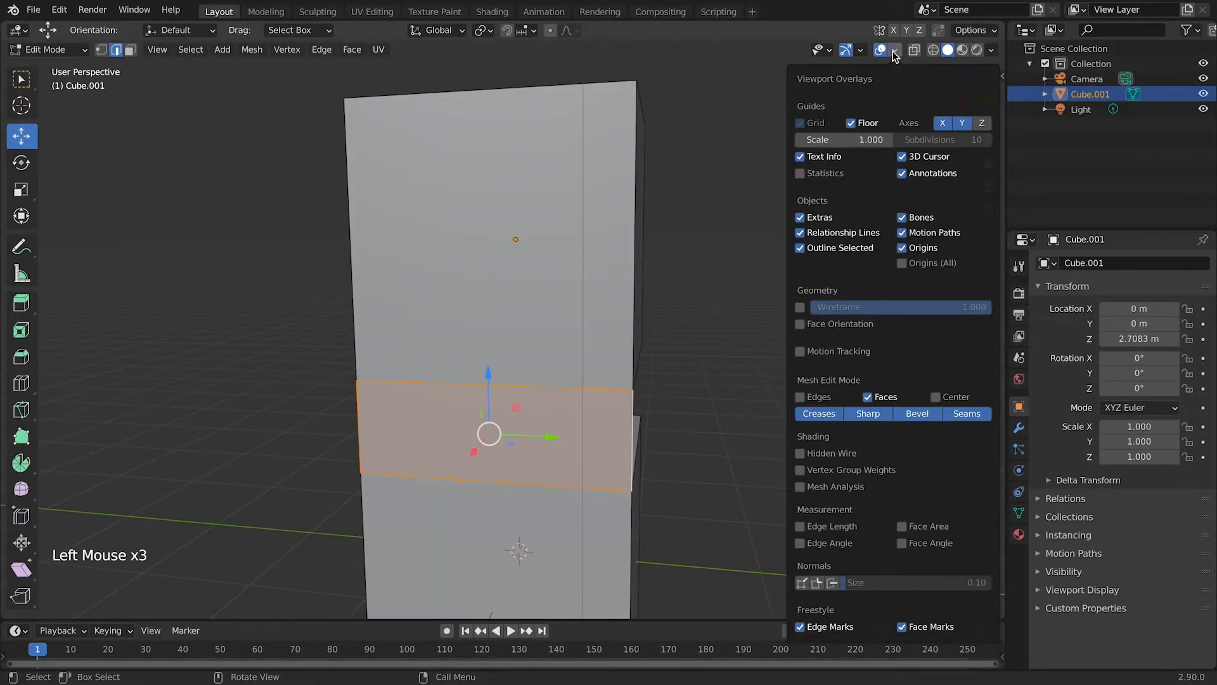
pyautogui.click(801, 324)
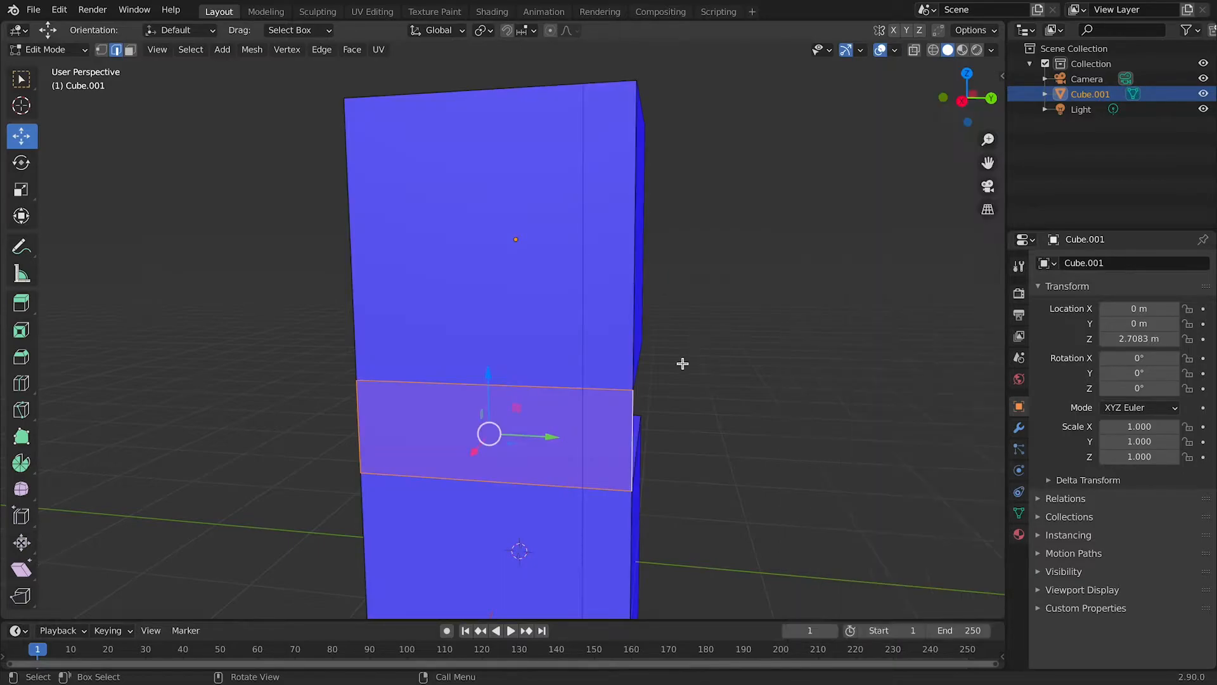
pyautogui.moveTo(685, 361); pyautogui.dragTo(638, 361, button='middle')
pyautogui.scroll(-3, 480, 497)
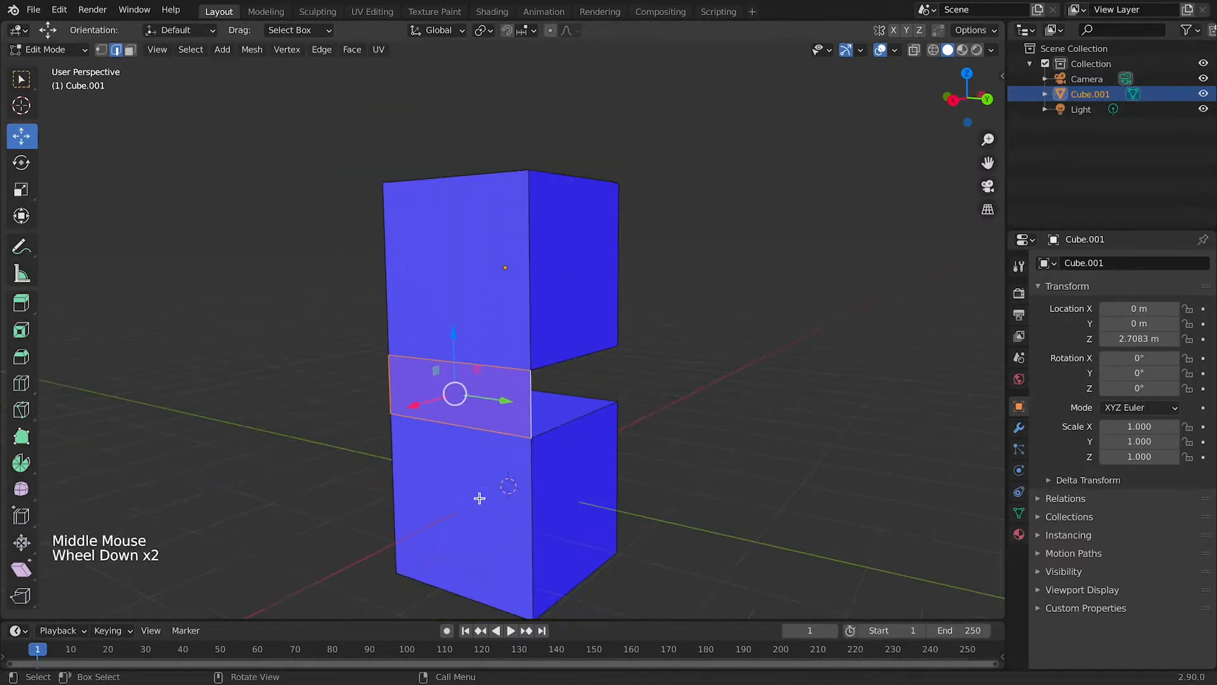
pyautogui.moveTo(482, 496); pyautogui.dragTo(603, 397, button='middle')
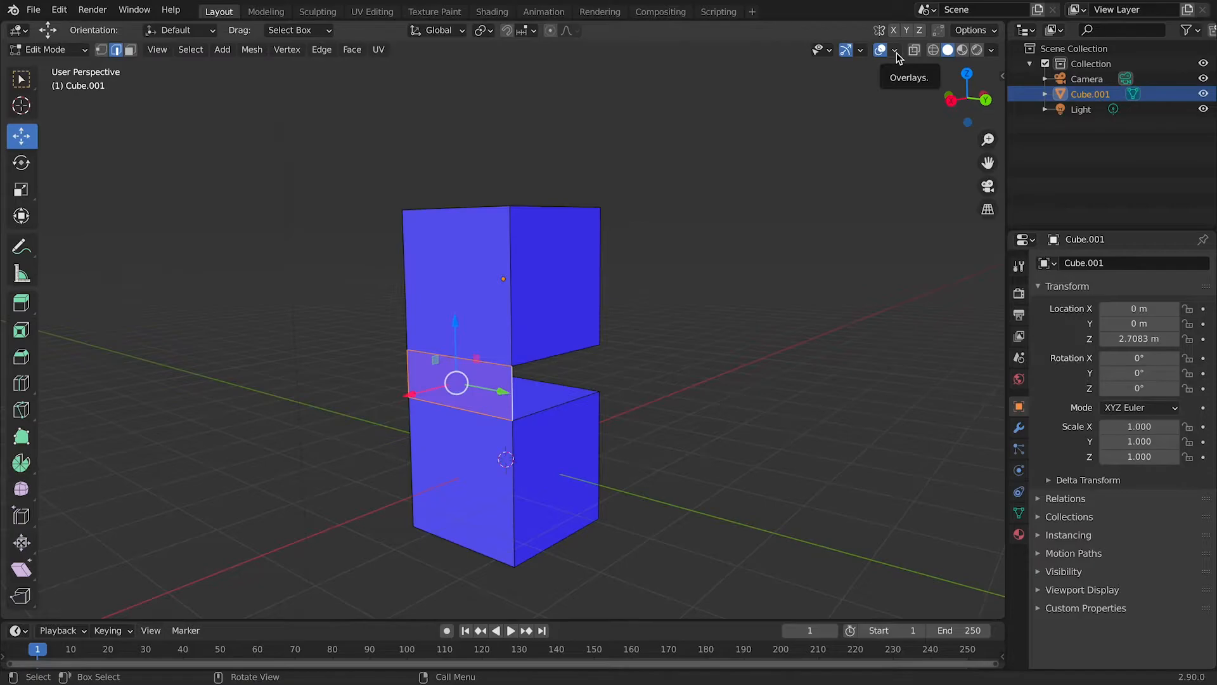
# Step: Switch to face selection, select the bridging face, and recalculate its normals inside
pyautogui.click(771, 417)
pyautogui.click(456, 390)
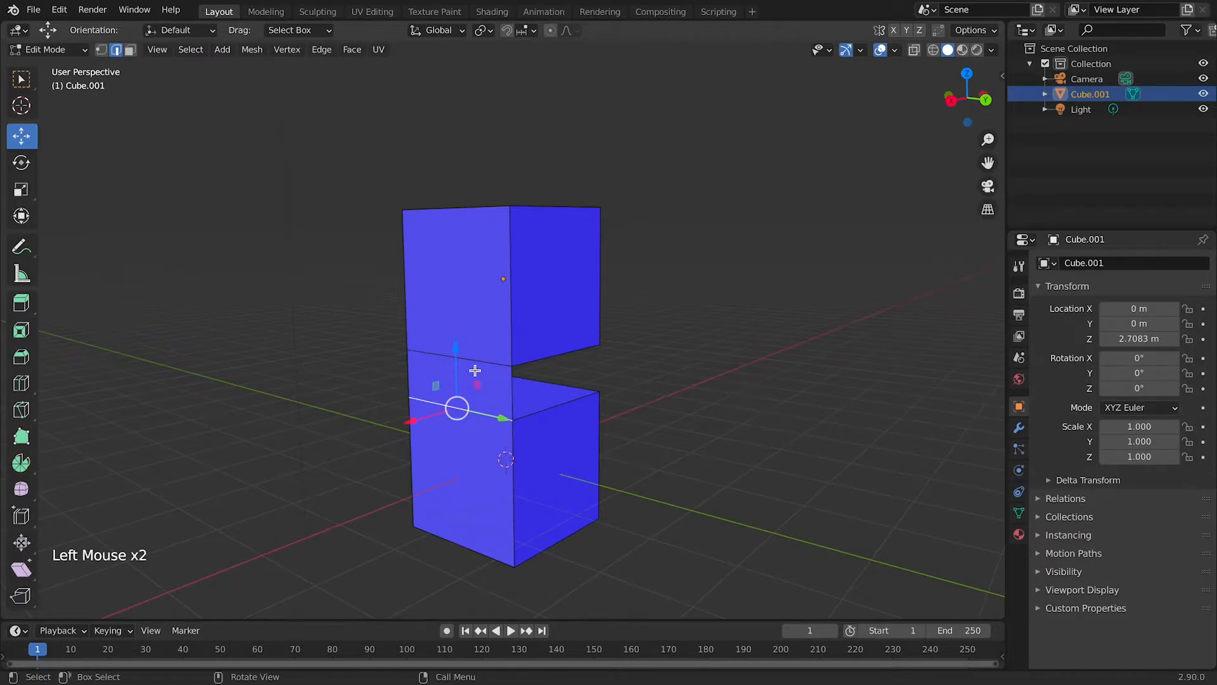
pyautogui.click(130, 50)
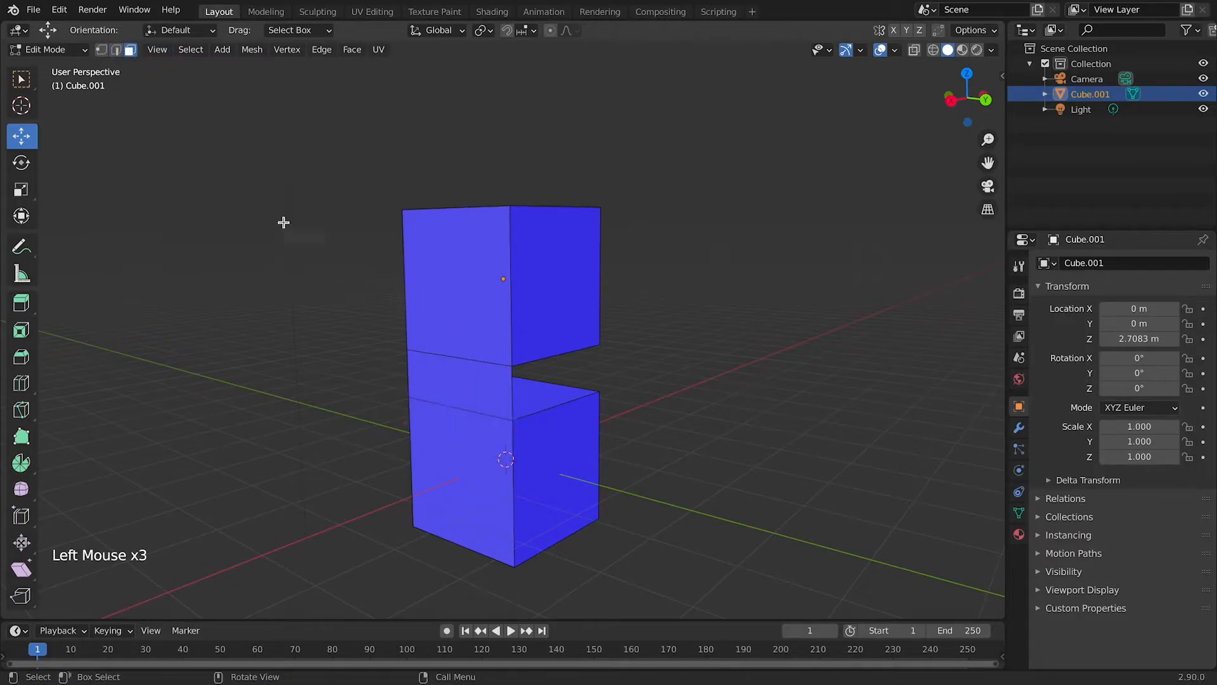
pyautogui.click(467, 379)
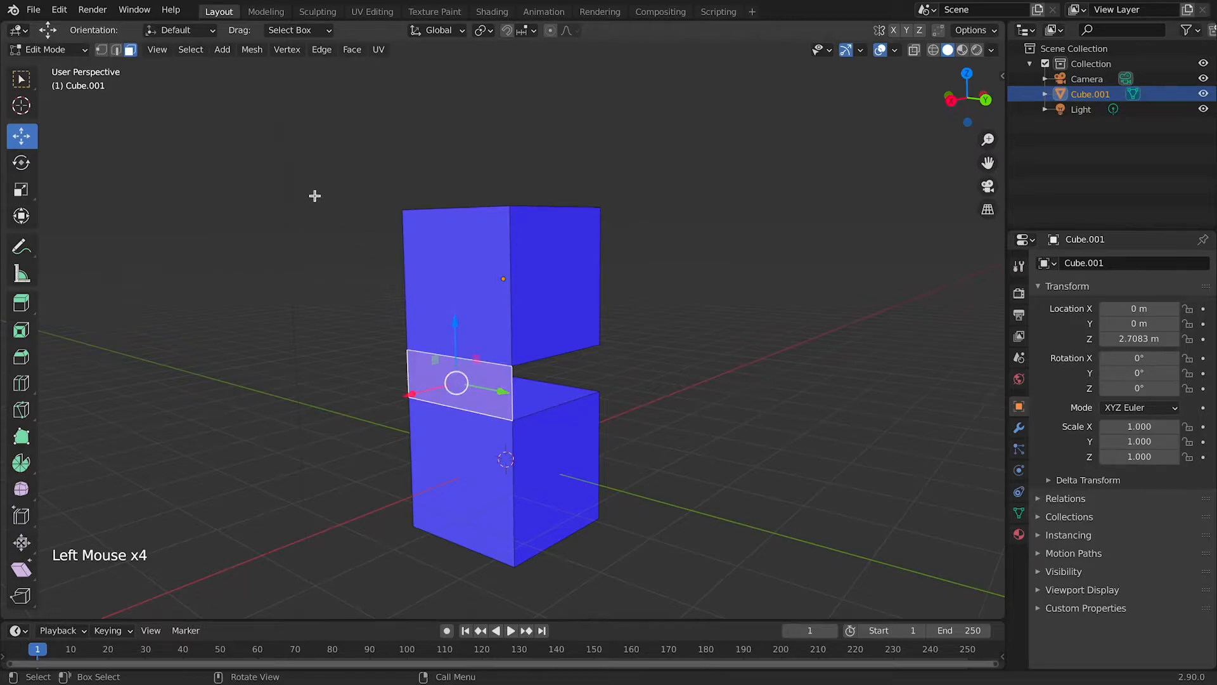
pyautogui.click(252, 50)
pyautogui.moveTo(316, 51)
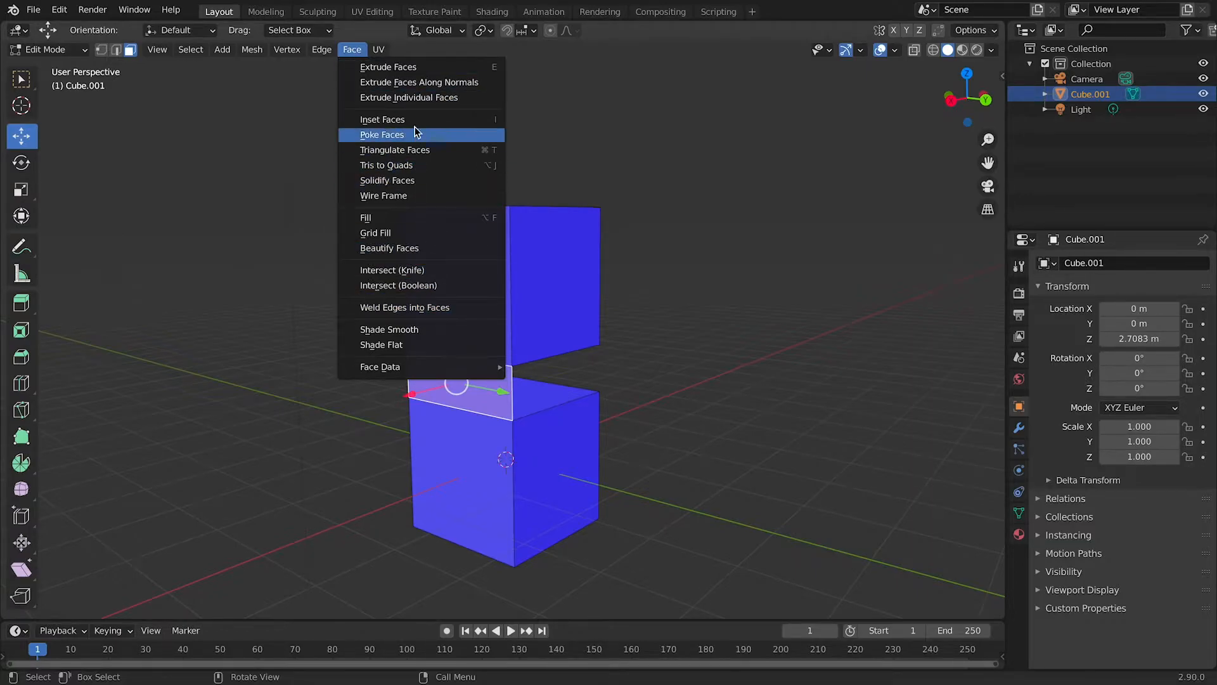
pyautogui.click(252, 49)
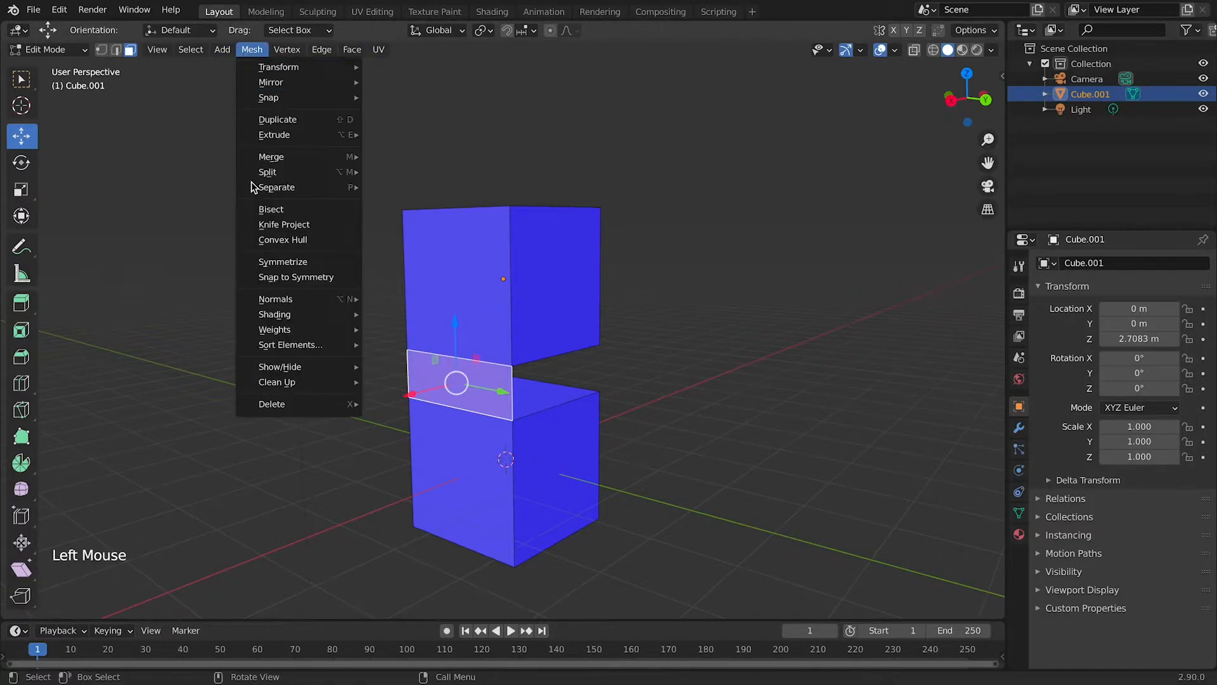
pyautogui.moveTo(282, 305)
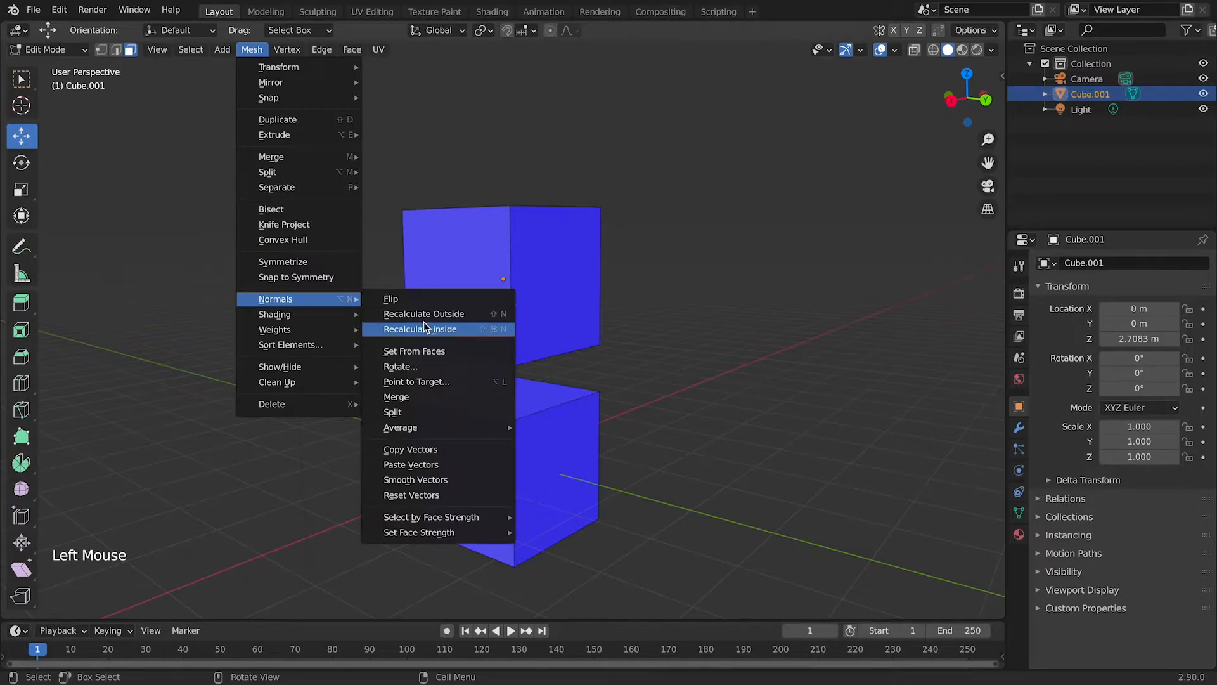
pyautogui.click(424, 322)
pyautogui.click(736, 495)
pyautogui.scroll(3, 500, 400)
pyautogui.moveTo(500, 400)
pyautogui.mouseDown(button='middle')
pyautogui.moveTo(552, 416)
pyautogui.moveTo(631, 409)
pyautogui.moveTo(506, 413)
pyautogui.mouseUp(button='middle')
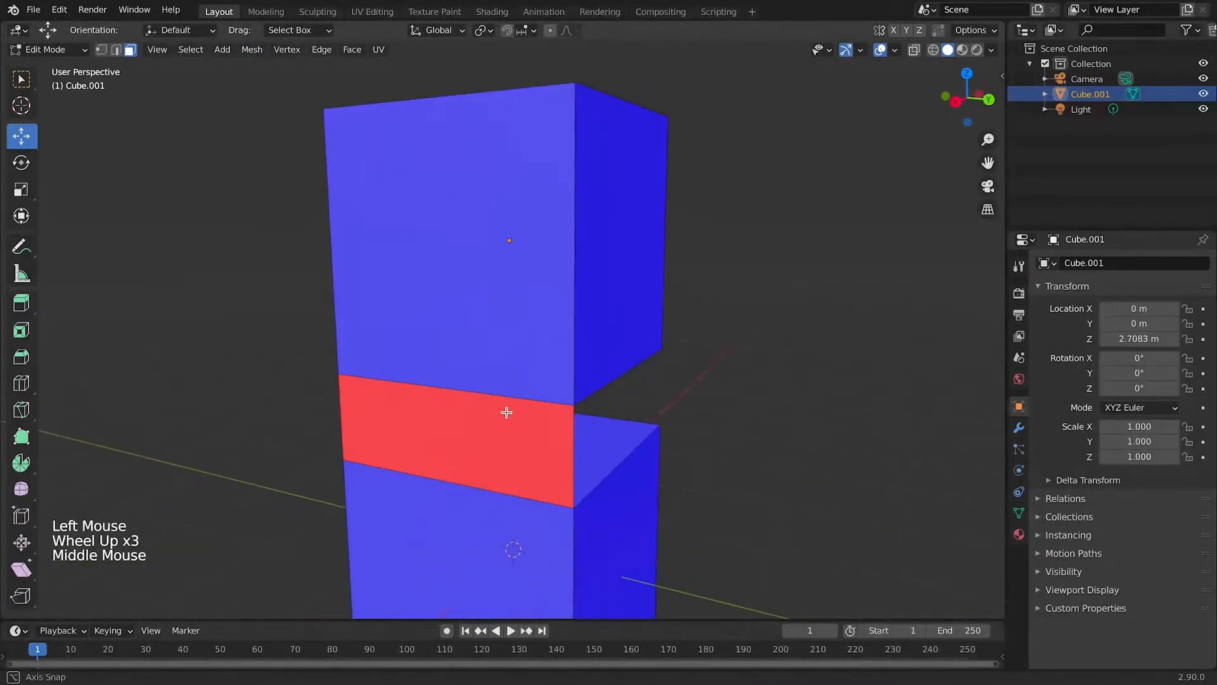
# Step: Reselect the bridging face, recalculate its normals inside again, and flip them
pyautogui.click(470, 443)
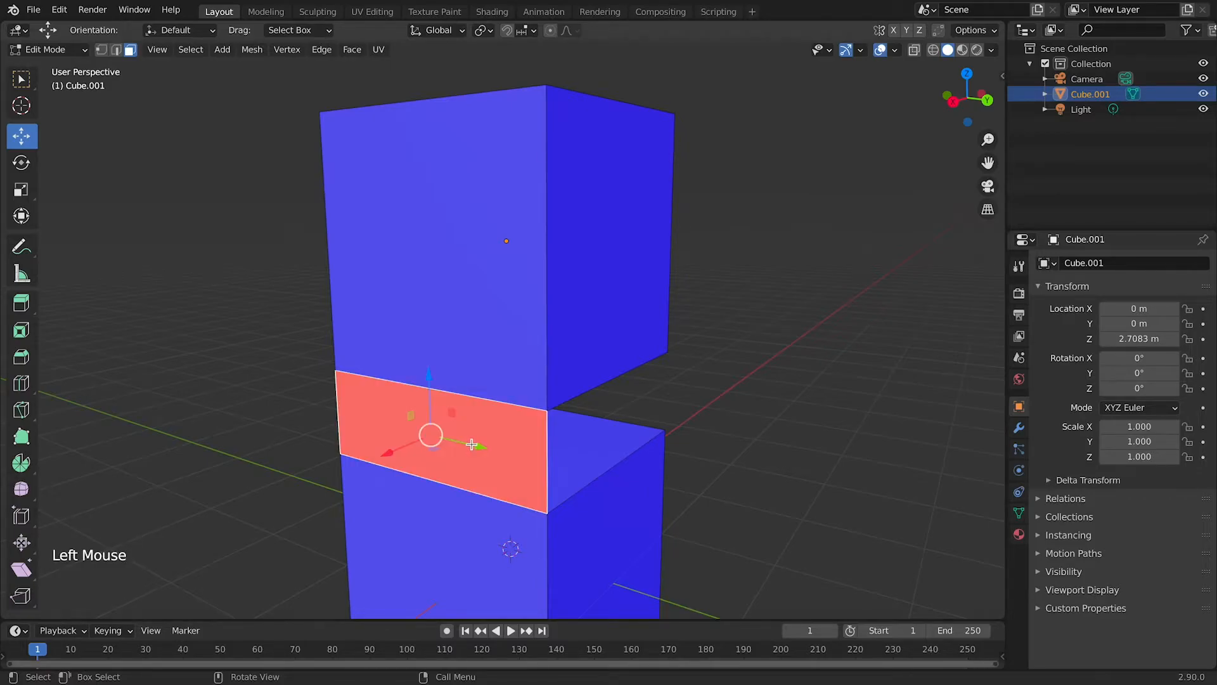
pyautogui.click(252, 50)
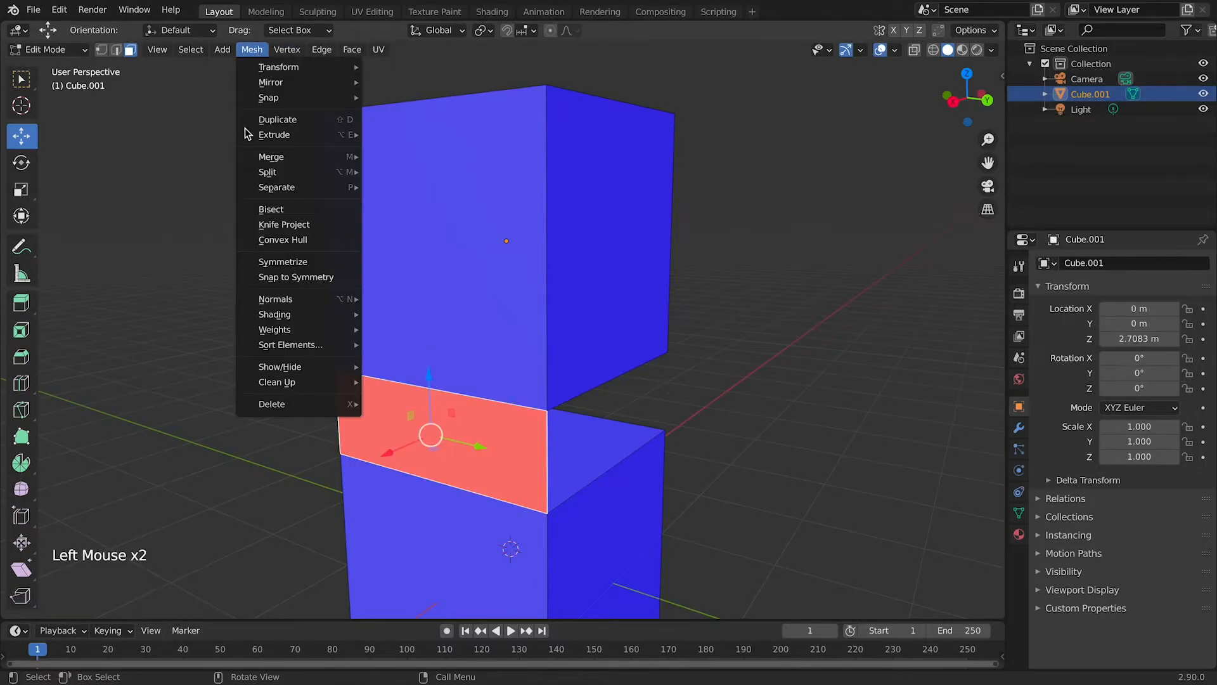
pyautogui.moveTo(300, 305)
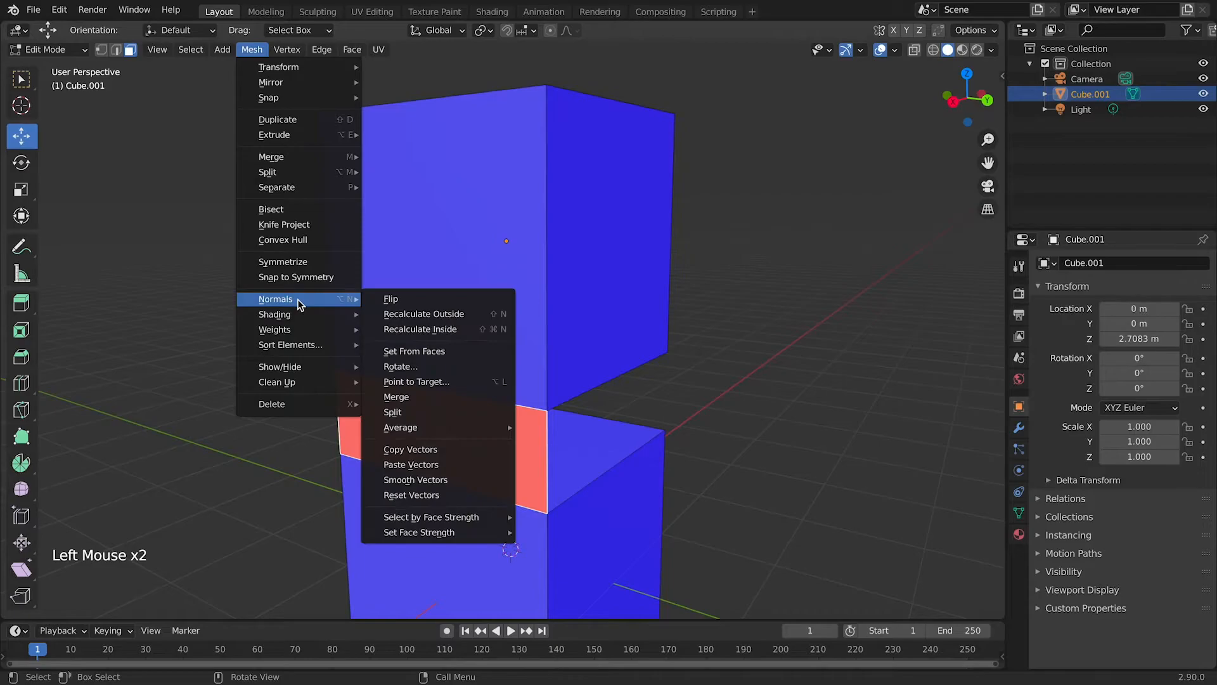
pyautogui.click(409, 323)
pyautogui.click(222, 49)
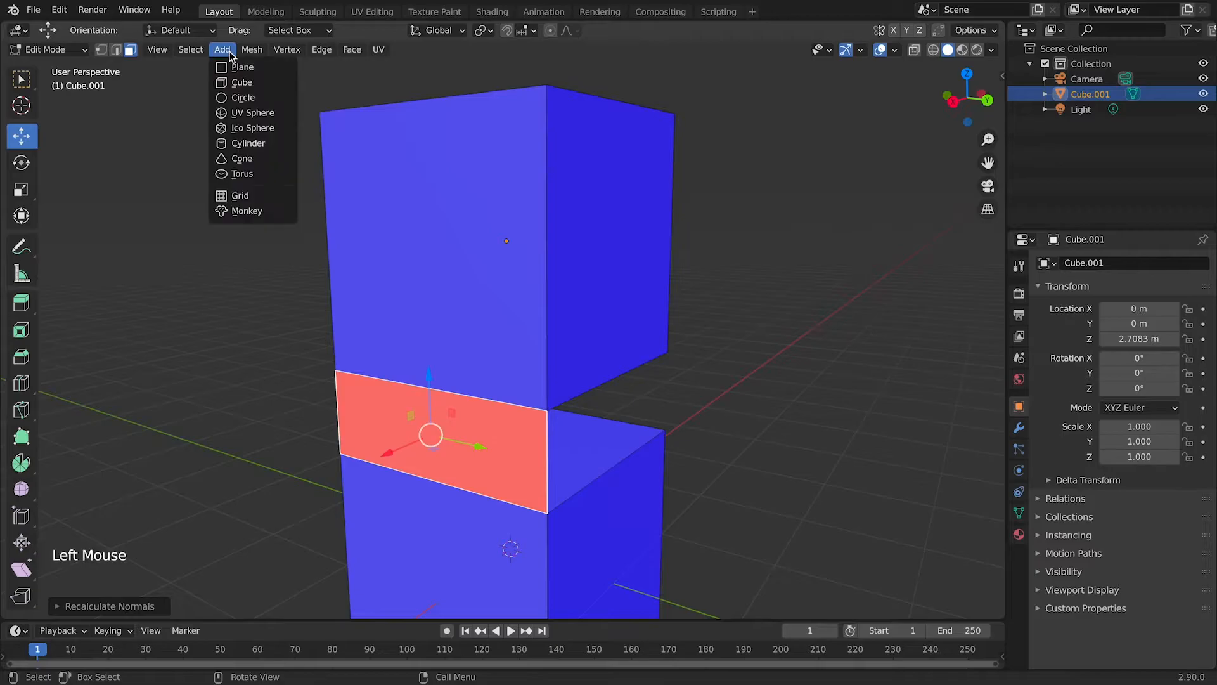
pyautogui.moveTo(252, 50)
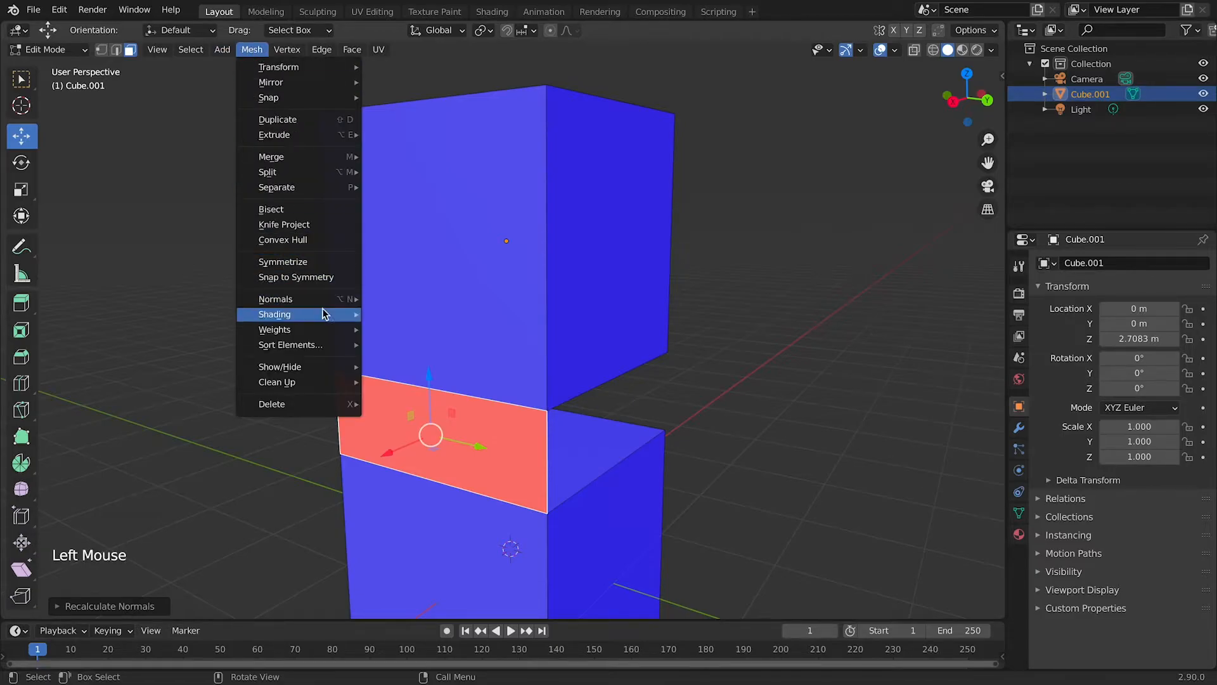
pyautogui.moveTo(319, 300)
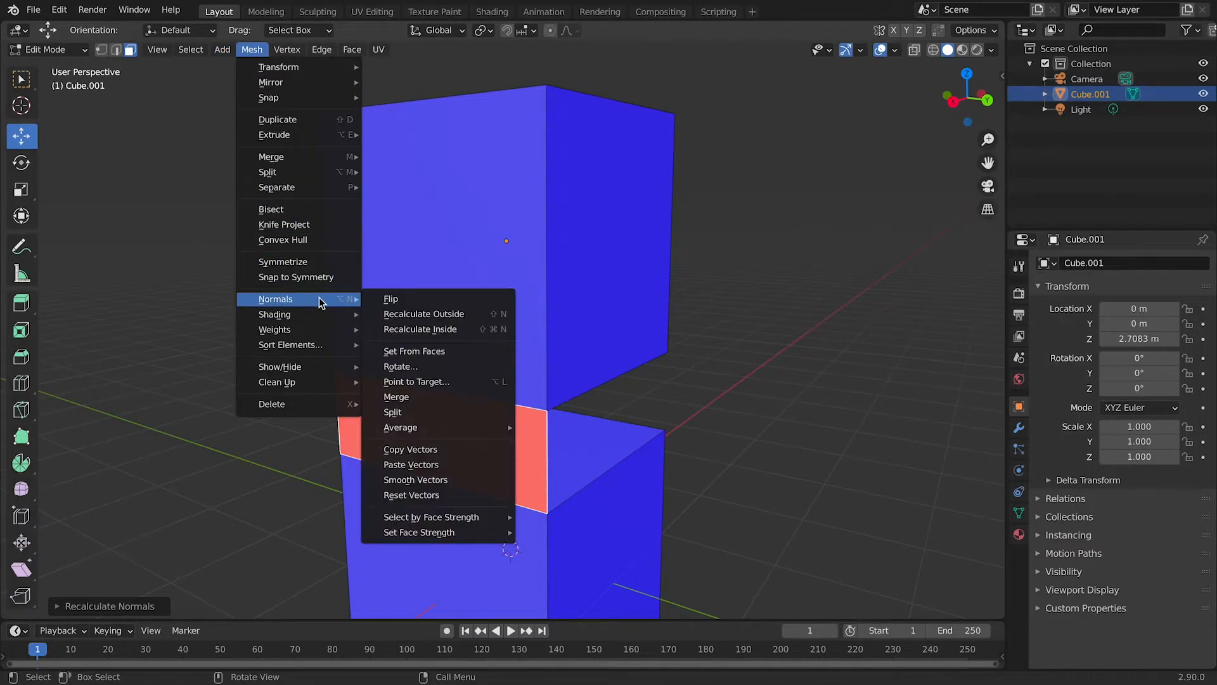
pyautogui.click(391, 301)
# Step: Select the lower cube's top face in the gap and turn off the Face Orientation overlay
pyautogui.click(630, 424)
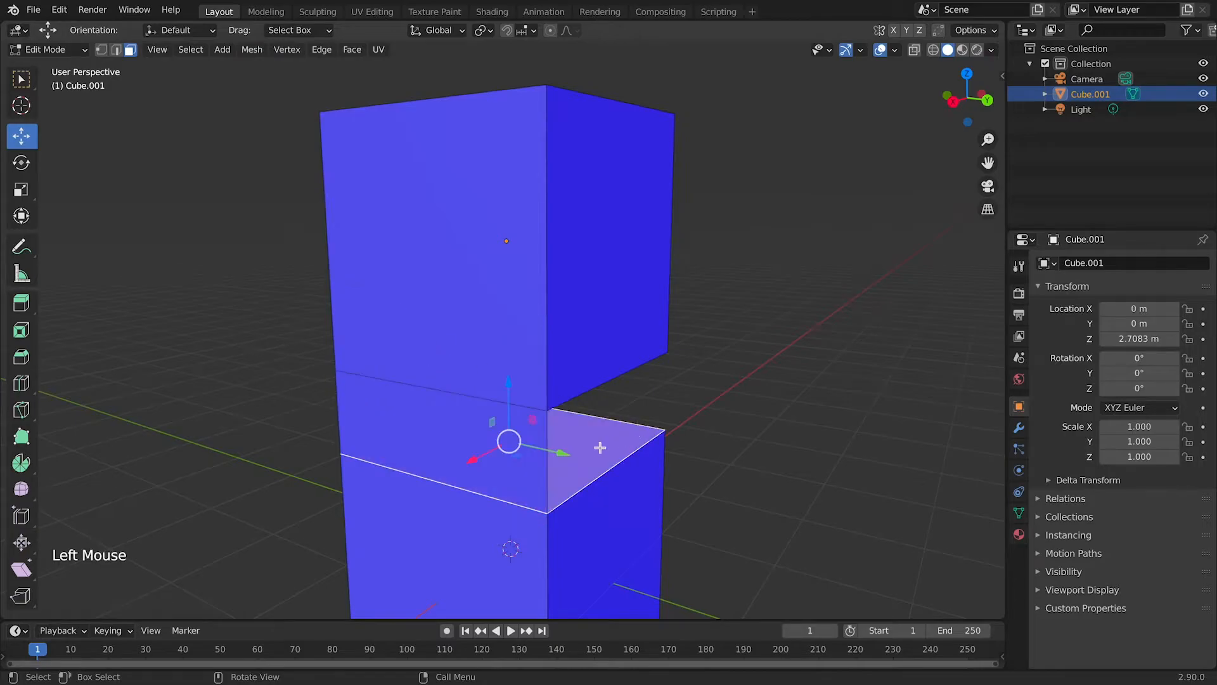
pyautogui.scroll(-3, 618, 436)
pyautogui.moveTo(621, 430); pyautogui.dragTo(666, 418, button='middle')
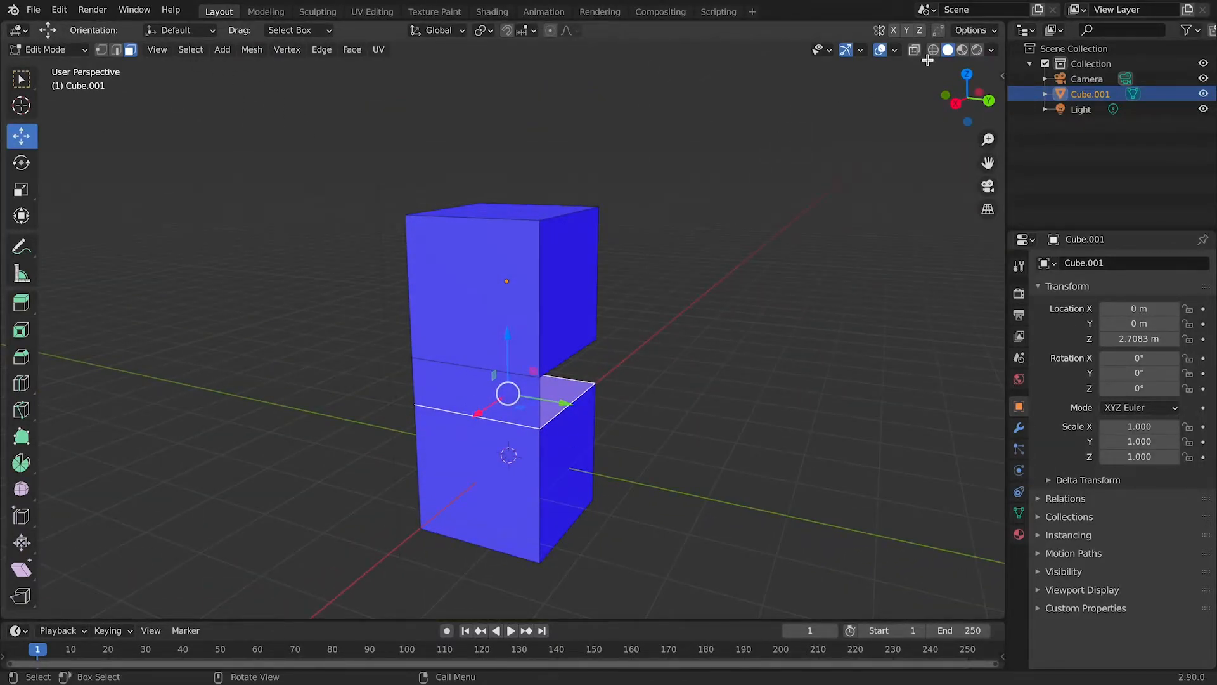
pyautogui.click(895, 51)
pyautogui.click(801, 324)
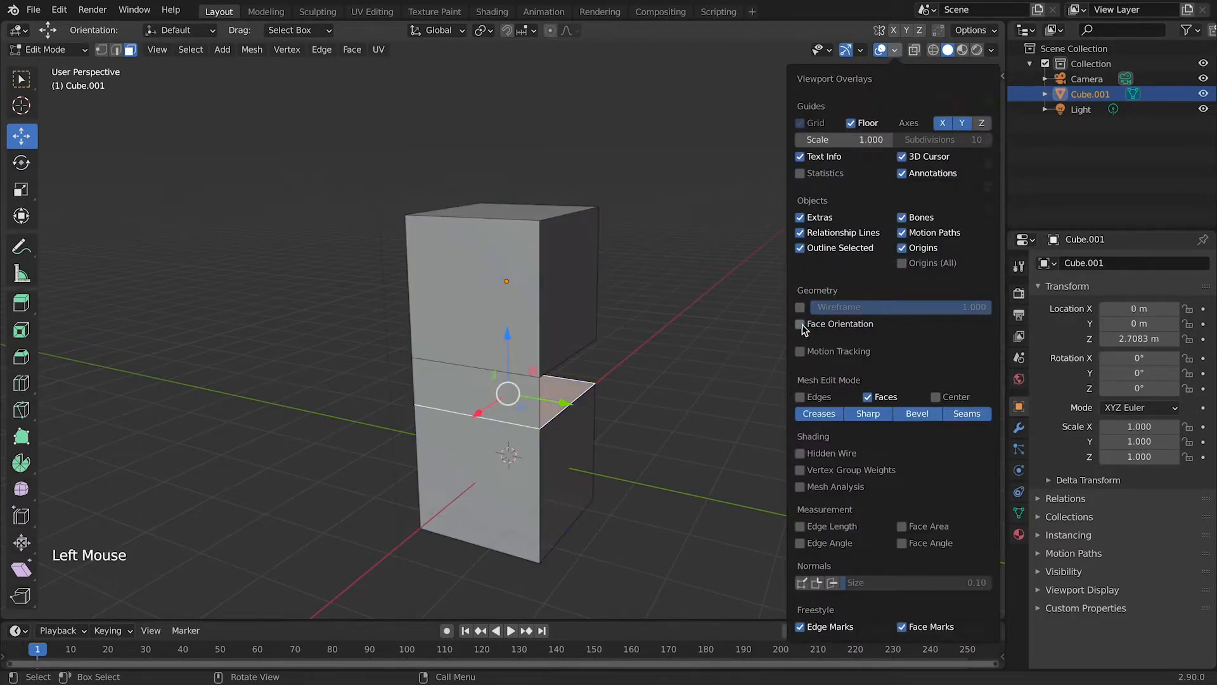
# Step: Undo the last five actions on the joined cubes
pyautogui.press('super+z')
pyautogui.press('super+z')
pyautogui.press('super+z')
pyautogui.press('super+z')
pyautogui.press('super+z')
pyautogui.click(846, 264)
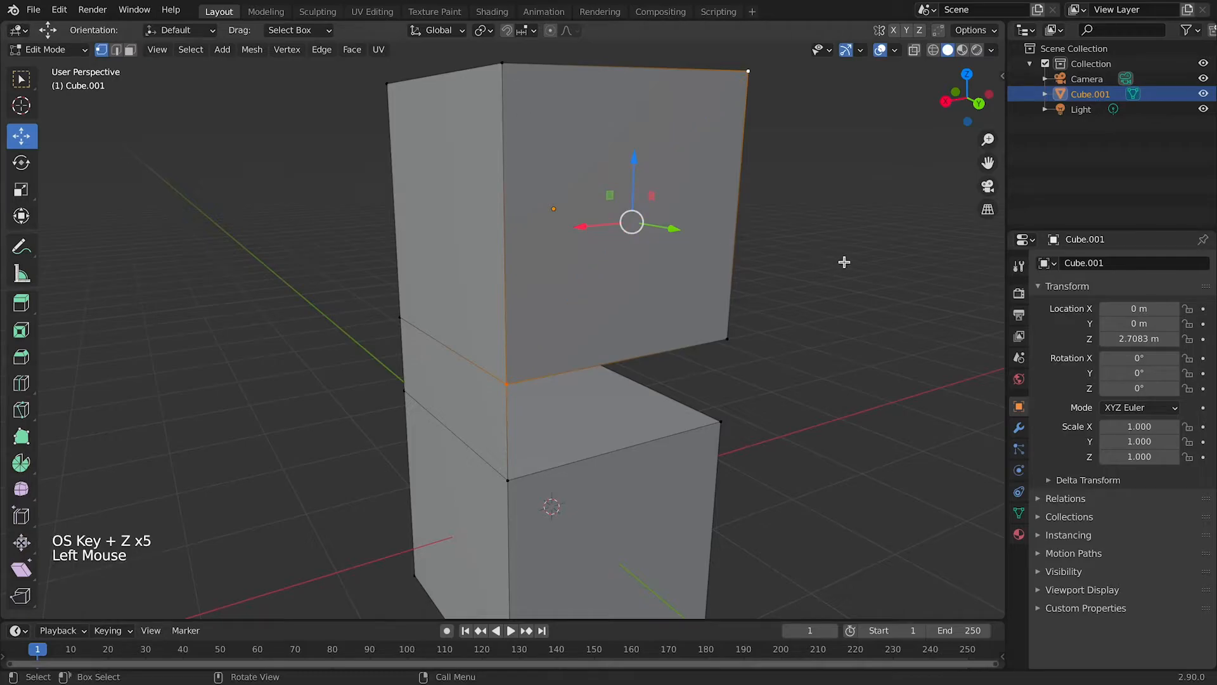
# Step: Connect both pairs of opposite corner vertices on the upper cube's side face with diagonal edges
pyautogui.click(508, 385)
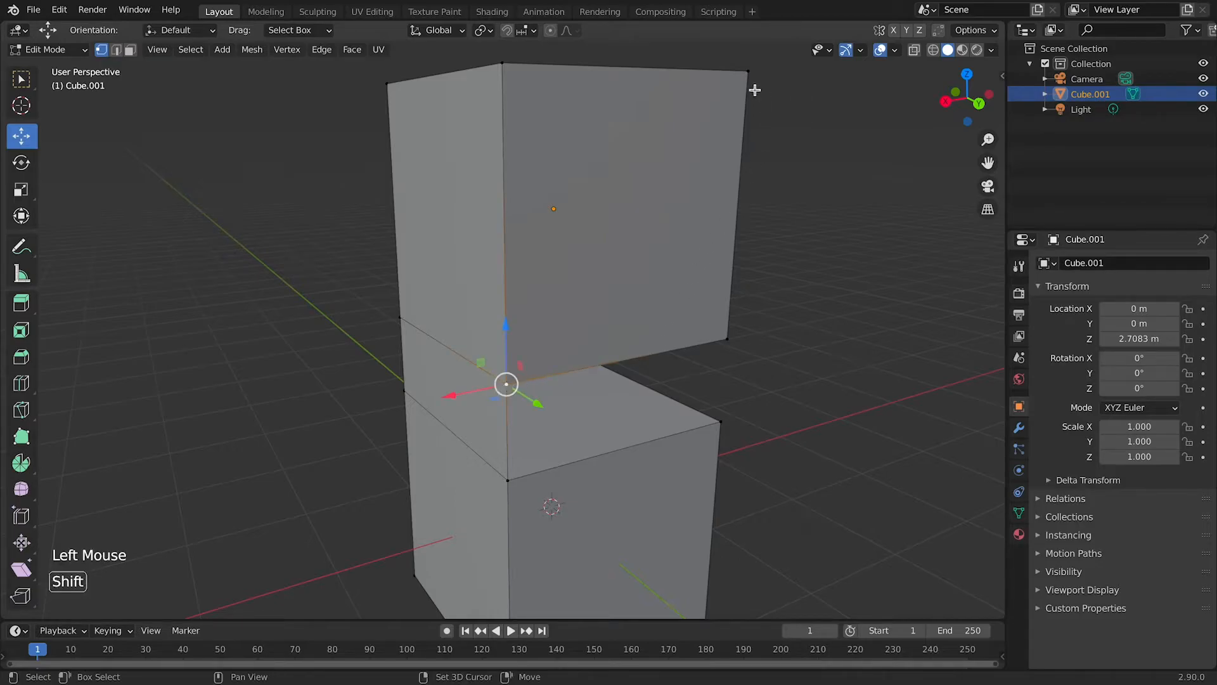
pyautogui.keyDown('shift'); pyautogui.click(748, 71); pyautogui.keyUp('shift')
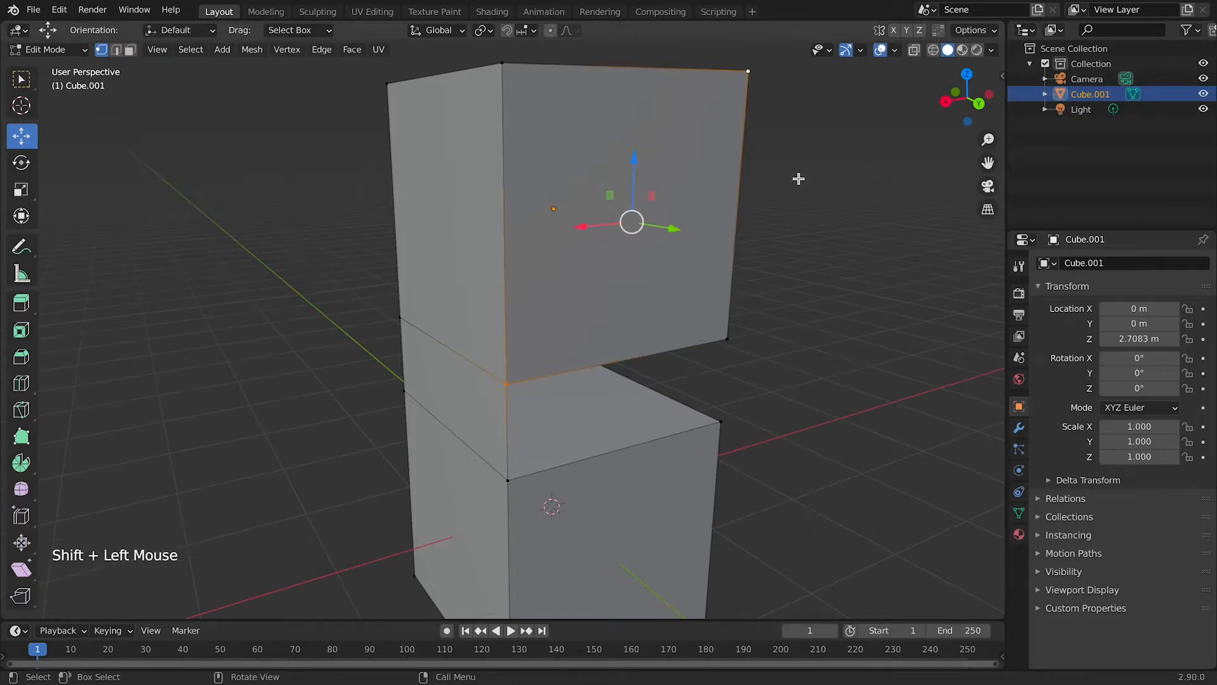
pyautogui.press('f')
pyautogui.click(727, 339)
pyautogui.keyDown('shift'); pyautogui.click(502, 76); pyautogui.keyUp('shift')
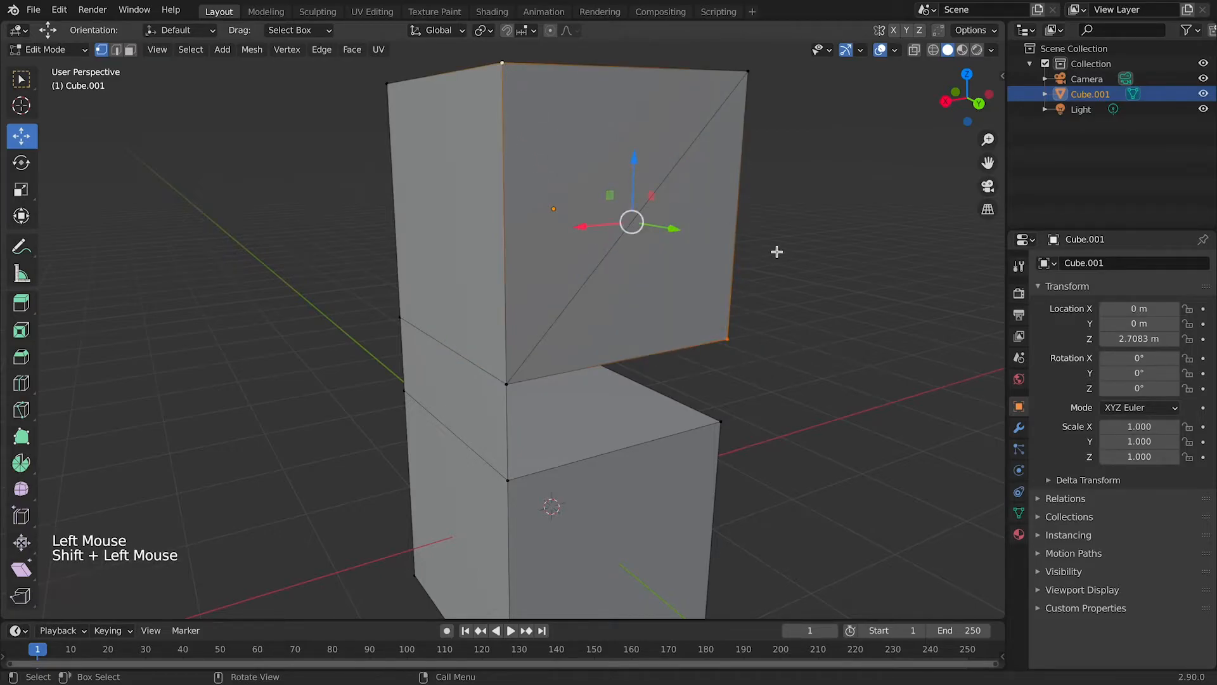
pyautogui.press('f')
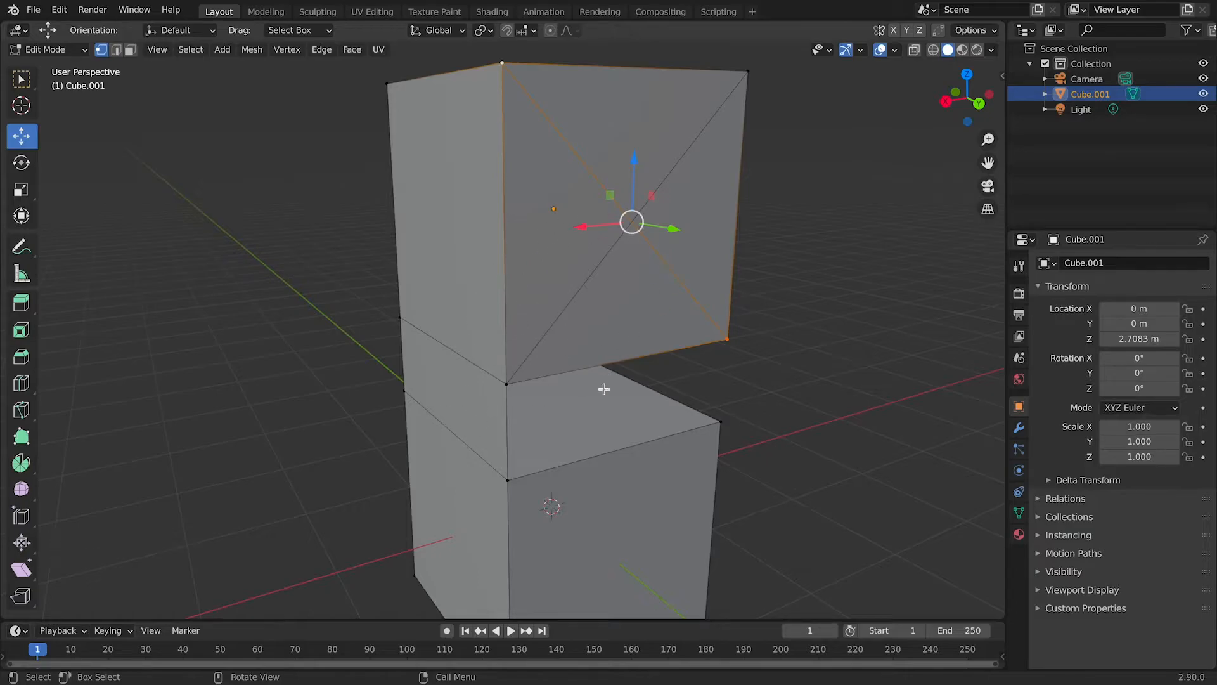
# Step: Subdivide the diagonal edge between two opposite corner vertices of the upper cube's side face
pyautogui.moveTo(598, 378); pyautogui.dragTo(647, 411, button='middle')
pyautogui.click(850, 359)
pyautogui.scroll(2, 830, 341)
pyautogui.moveTo(830, 341); pyautogui.dragTo(780, 331, button='middle')
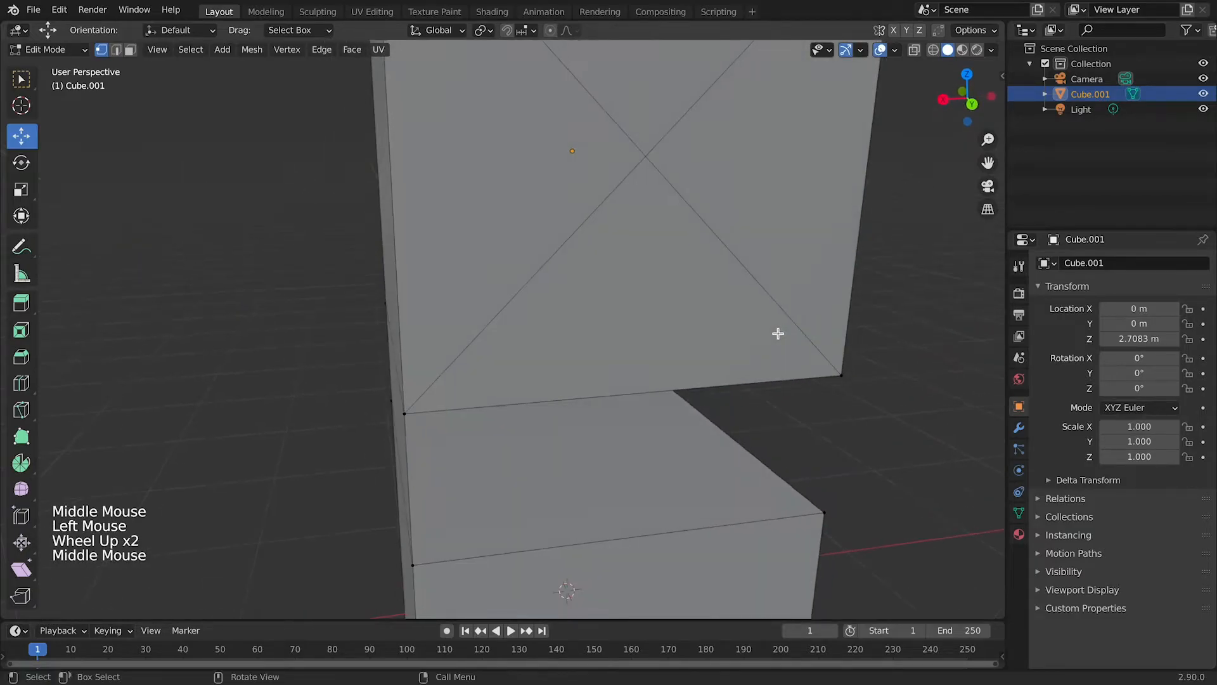
pyautogui.scroll(-2, 683, 204)
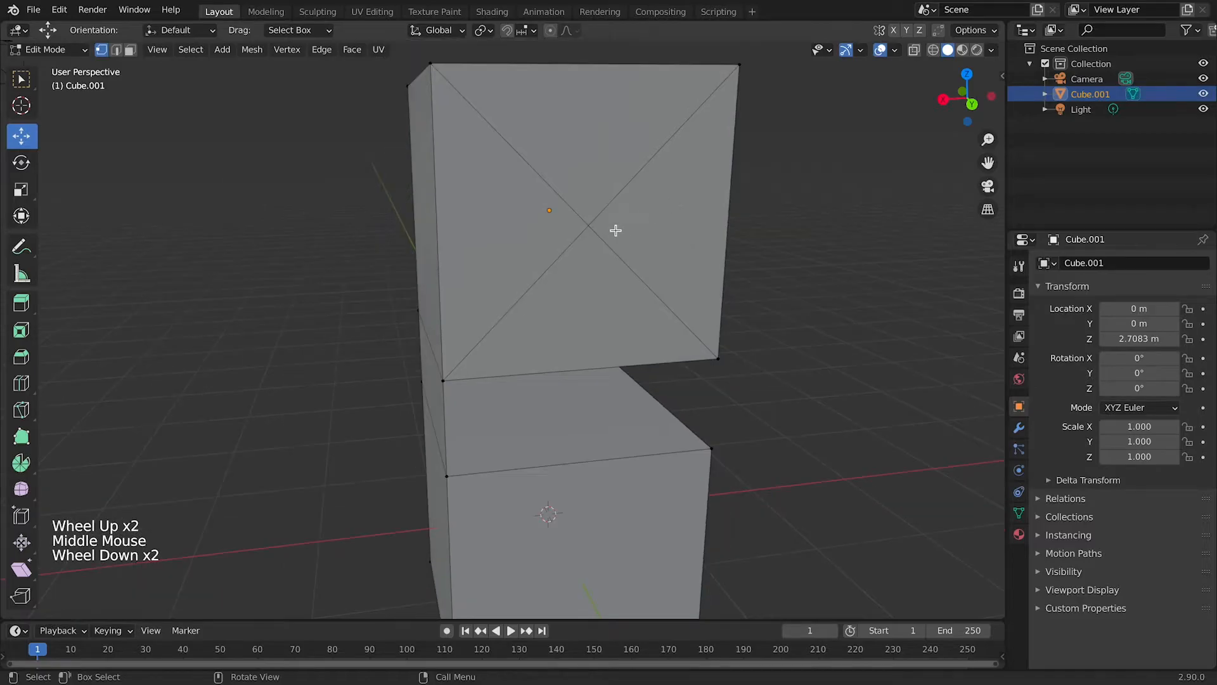
pyautogui.click(737, 66)
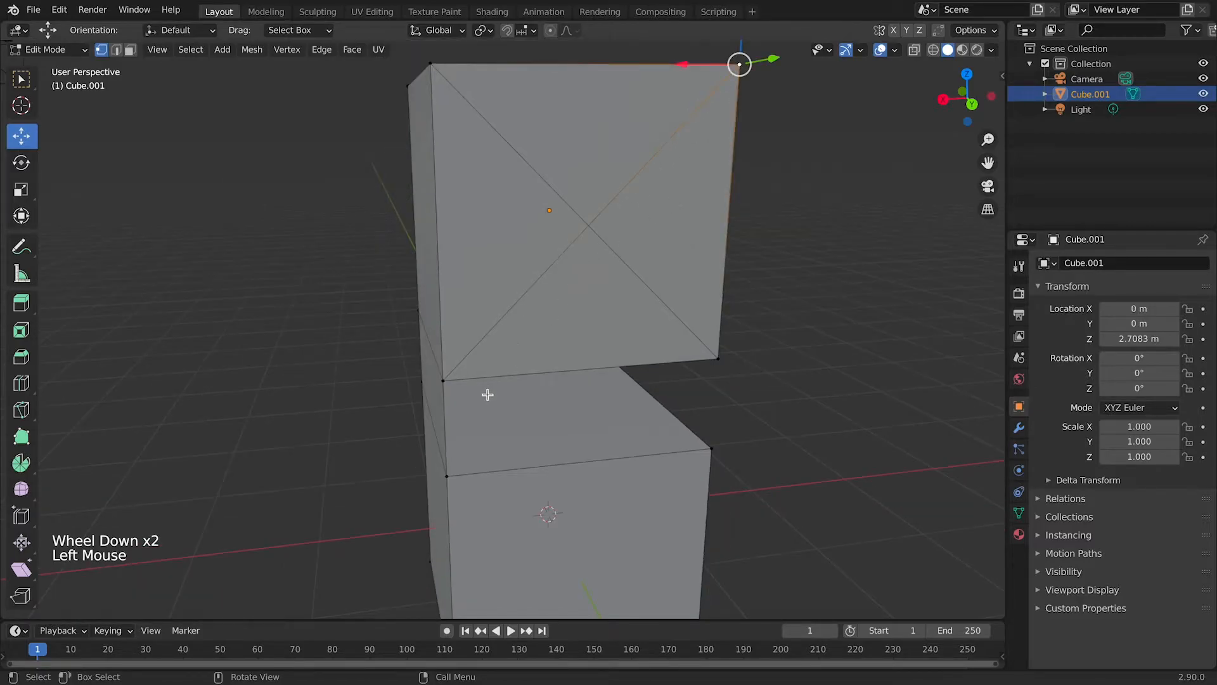
pyautogui.keyDown('shift'); pyautogui.click(442, 382); pyautogui.keyUp('shift')
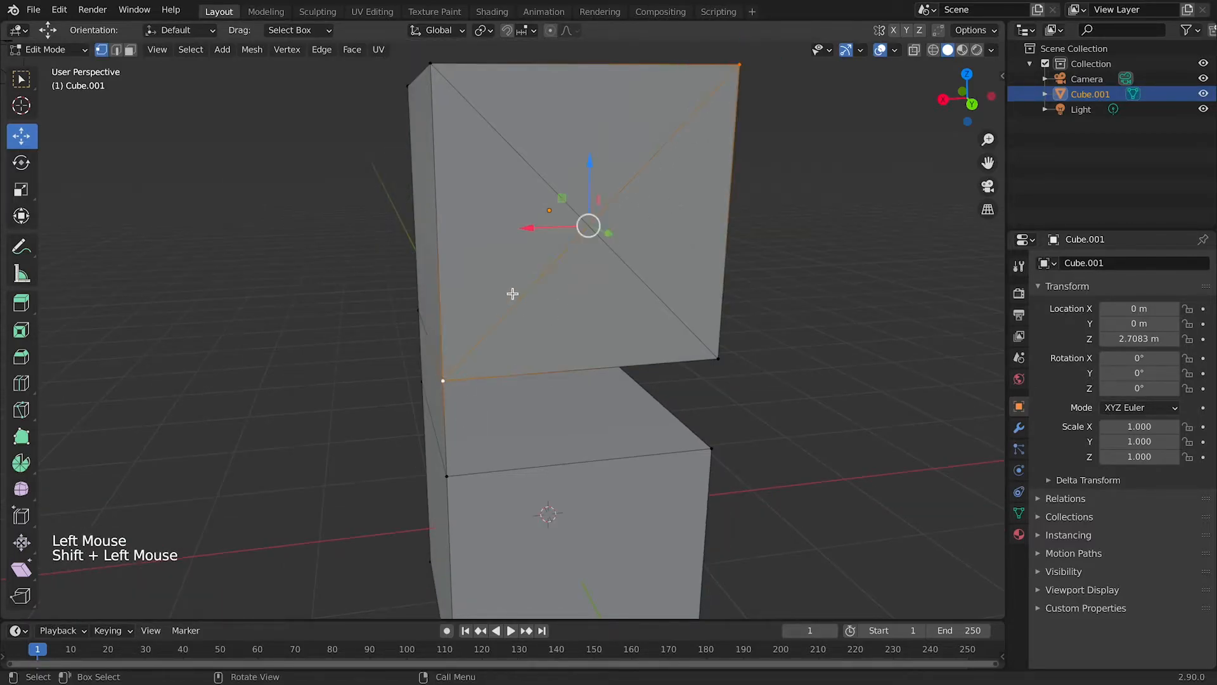
pyautogui.rightClick(520, 303)
pyautogui.click(523, 302)
pyautogui.moveTo(670, 324); pyautogui.dragTo(720, 326, button='middle')
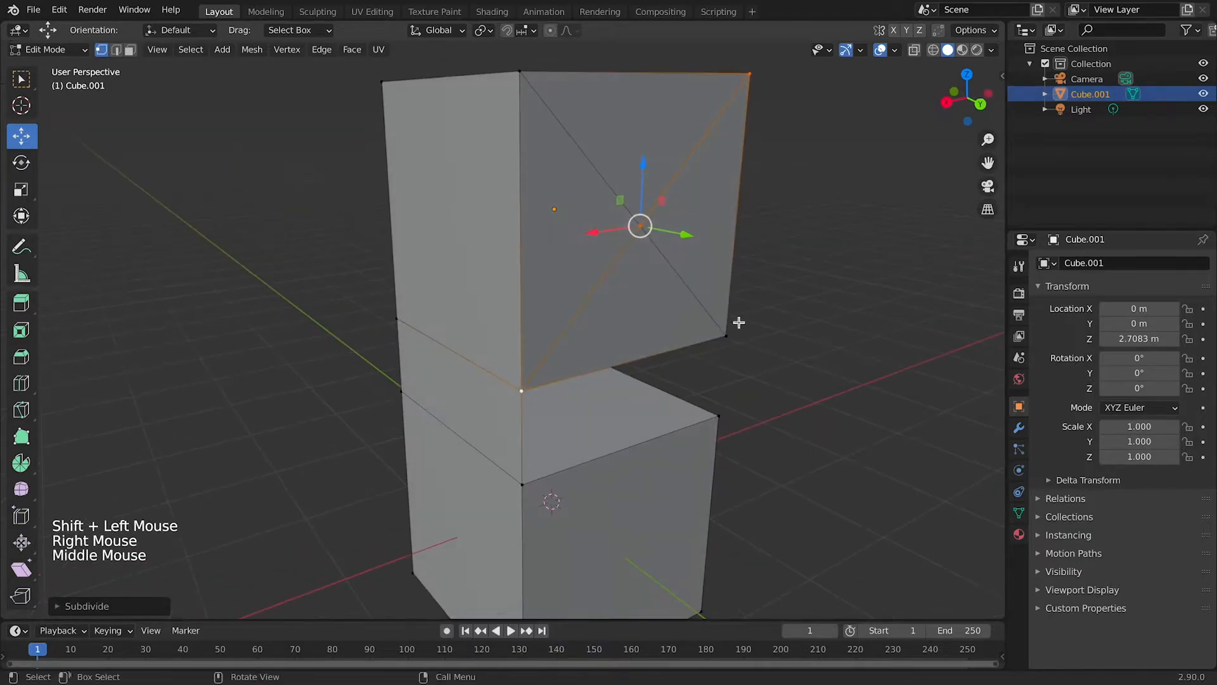
# Step: Select the subdivided diagonal's middle vertex and pull it along the Y axis
pyautogui.click(707, 240)
pyautogui.click(642, 228)
pyautogui.moveTo(685, 235); pyautogui.dragTo(752, 337)
# Step: Undo the vertex move, the subdivision and the earlier diagonal edges on the upper cube's side face
pyautogui.press('super')
pyautogui.press('super+z')
pyautogui.press('super+z')
pyautogui.press('super+z')
pyautogui.press('super+z')
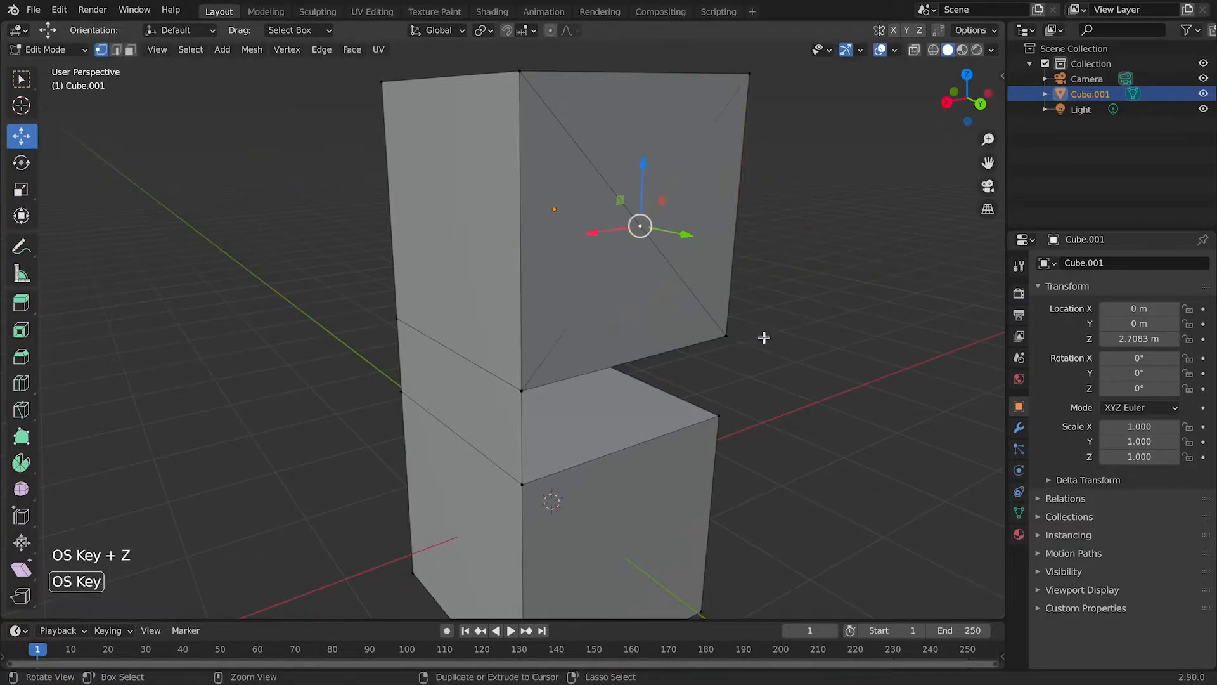
pyautogui.press('super+z')
pyautogui.press('super+z')
pyautogui.press('super+z')
pyautogui.press('super+z')
pyautogui.press('super+z')
pyautogui.press('super+z')
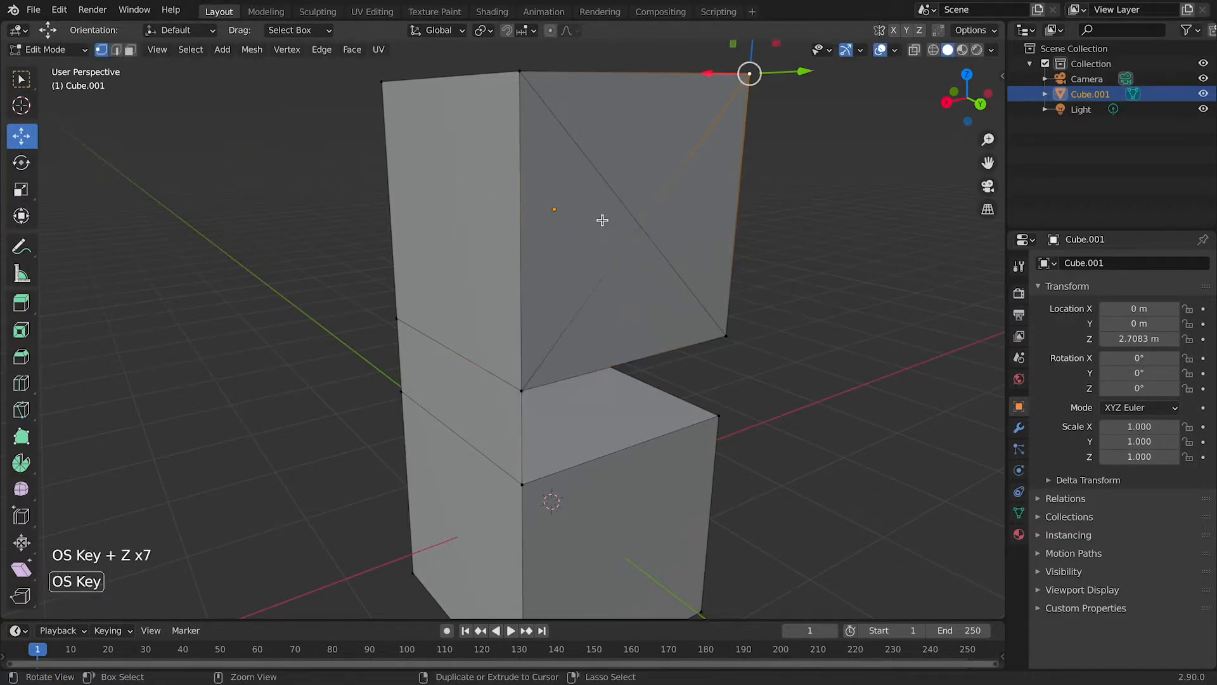
pyautogui.press('super+z')
pyautogui.press('super+z')
pyautogui.press('super+z')
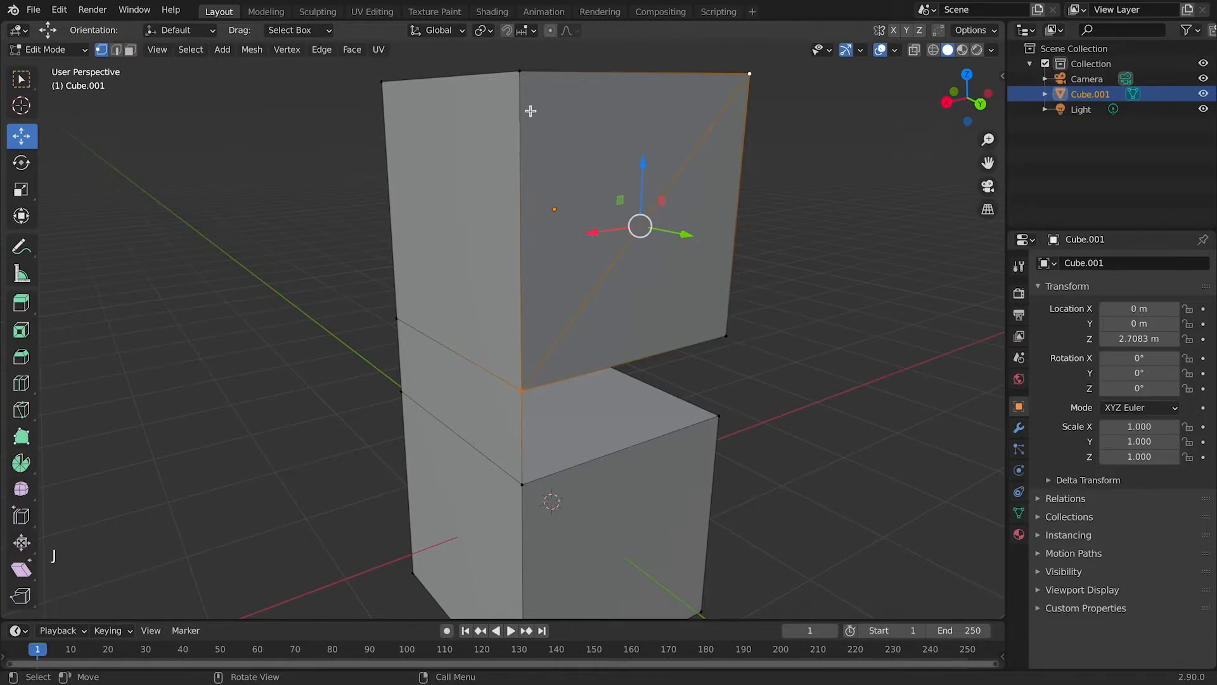
# Step: Connect the remaining pair of opposite corner vertices on the upper cube's side face with a vertex path crossing the existing diagonal
pyautogui.click(520, 71)
pyautogui.keyDown('shift'); pyautogui.click(728, 335); pyautogui.keyUp('shift')
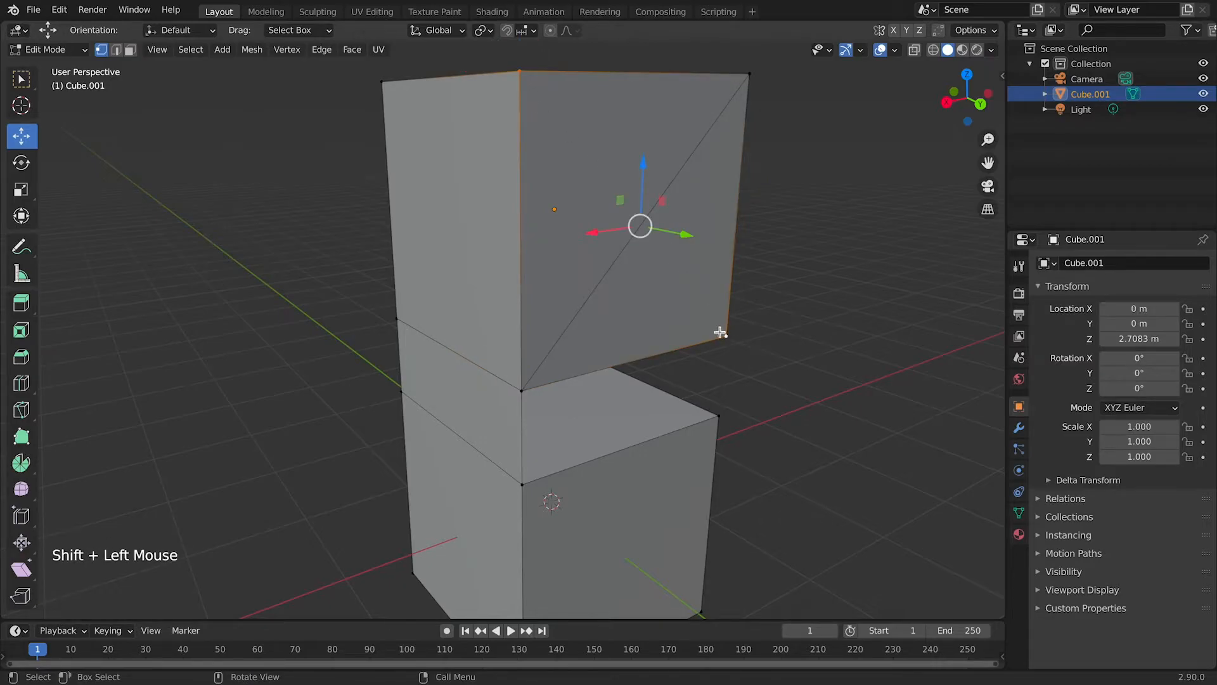
pyautogui.press('j')
# Step: Pull the vertex where the diagonals cross along the Y axis and undo the move
pyautogui.click(635, 224)
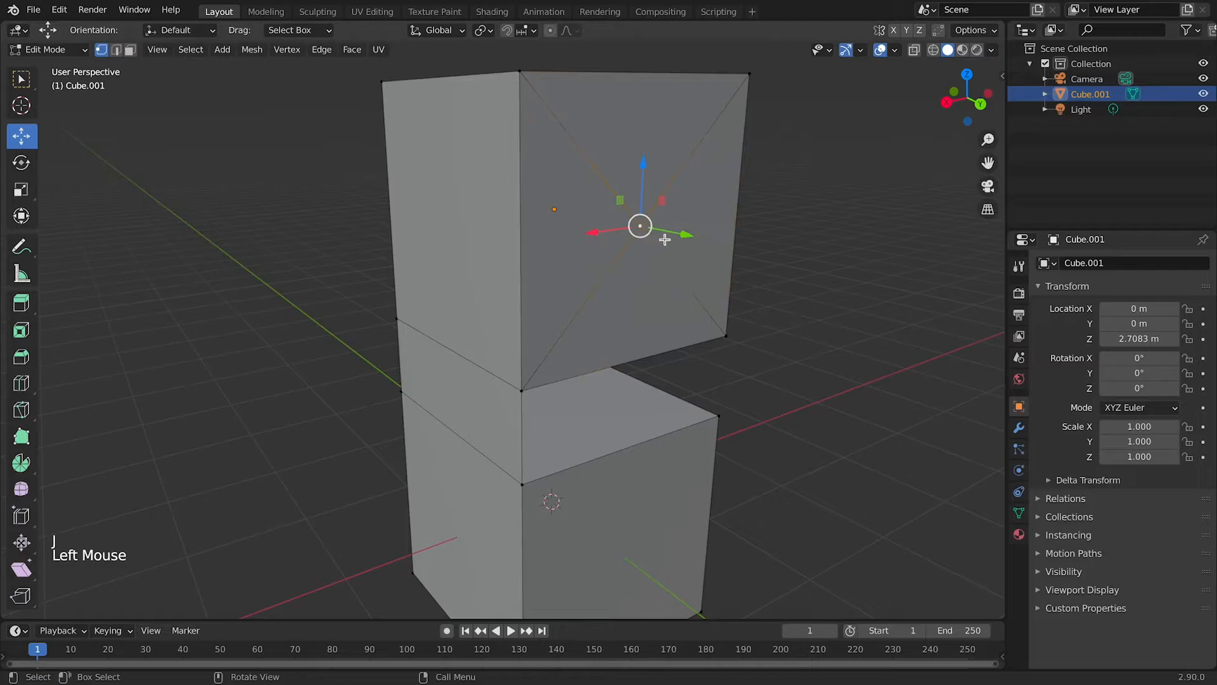
pyautogui.moveTo(675, 233); pyautogui.dragTo(680, 277)
pyautogui.press('super+z')
# Step: Try to connect the upper cube's open bottom corner to the lower cube's matching top corner with a vertex path, and undo it
pyautogui.moveTo(793, 339); pyautogui.dragTo(744, 305, button='middle')
pyautogui.click(712, 321)
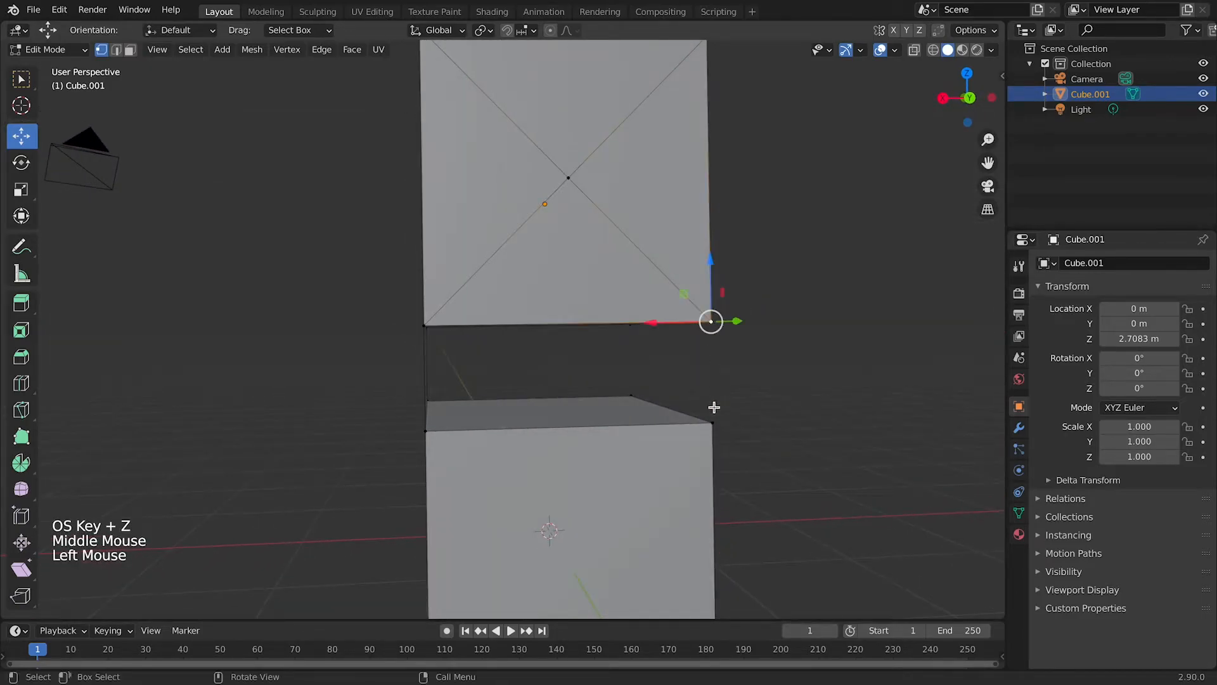
pyautogui.keyDown('shift'); pyautogui.click(713, 423); pyautogui.keyUp('shift')
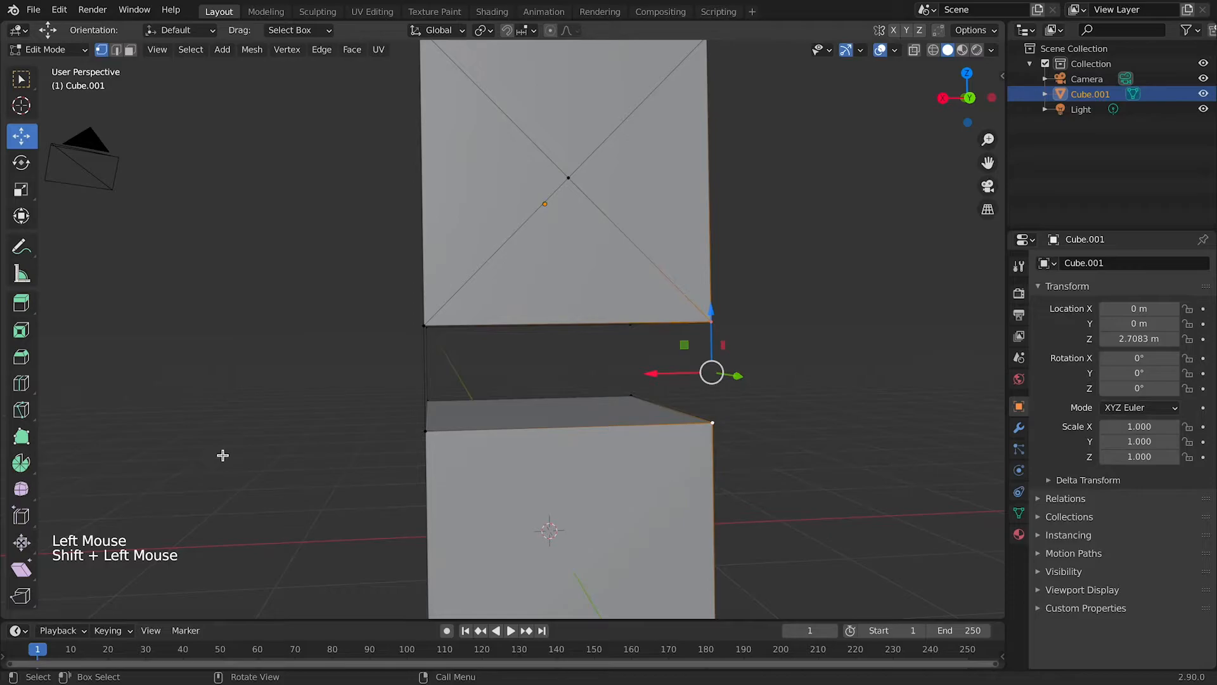
pyautogui.press('j')
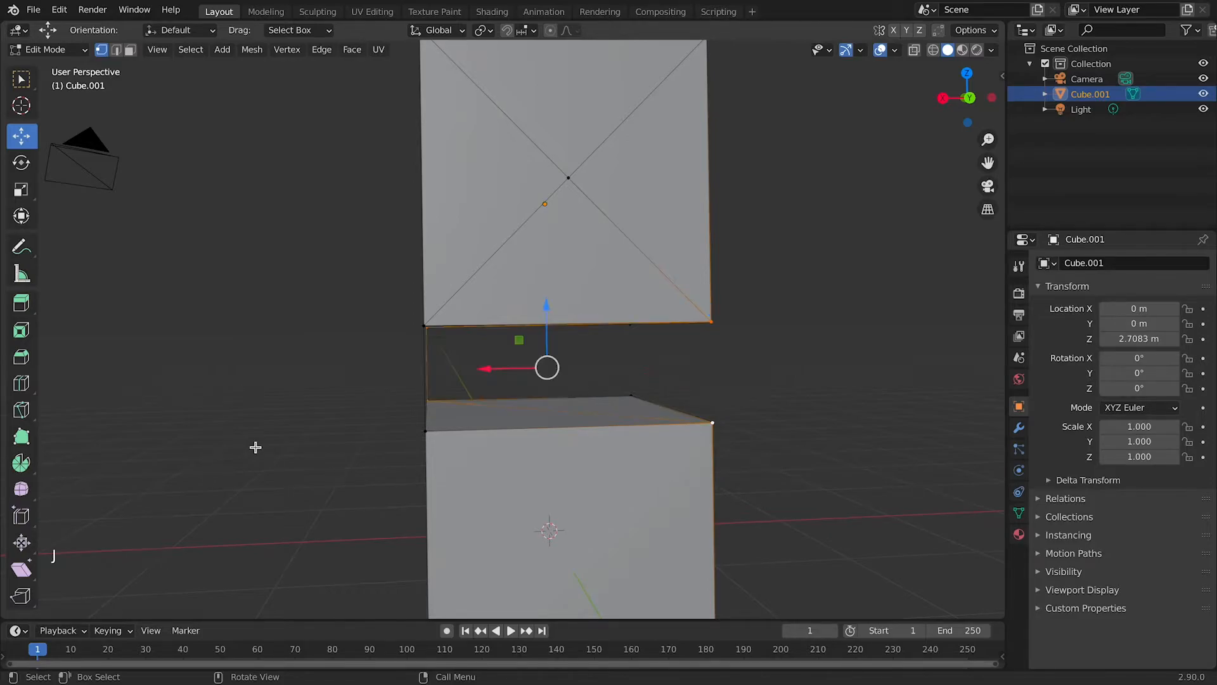
pyautogui.moveTo(535, 411); pyautogui.dragTo(492, 413, button='middle')
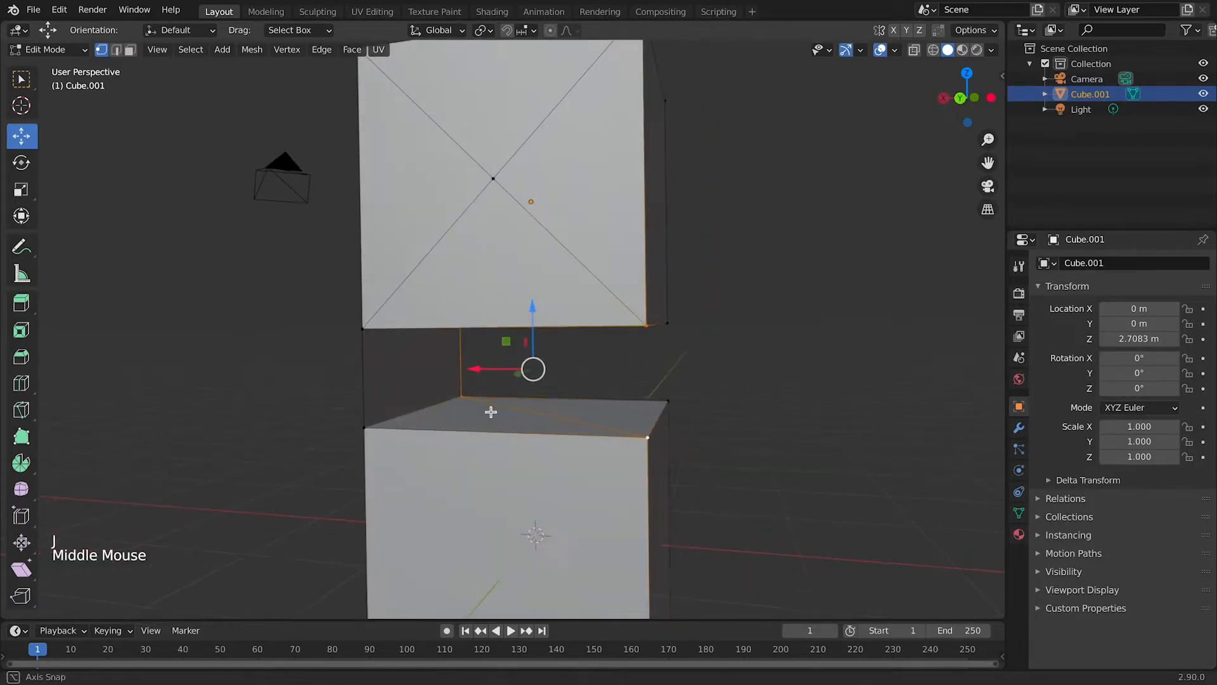
pyautogui.press('super+z')
# Step: Delete the face that bridges the gap between the upper and lower cubes
pyautogui.moveTo(459, 355); pyautogui.dragTo(627, 384, button='middle')
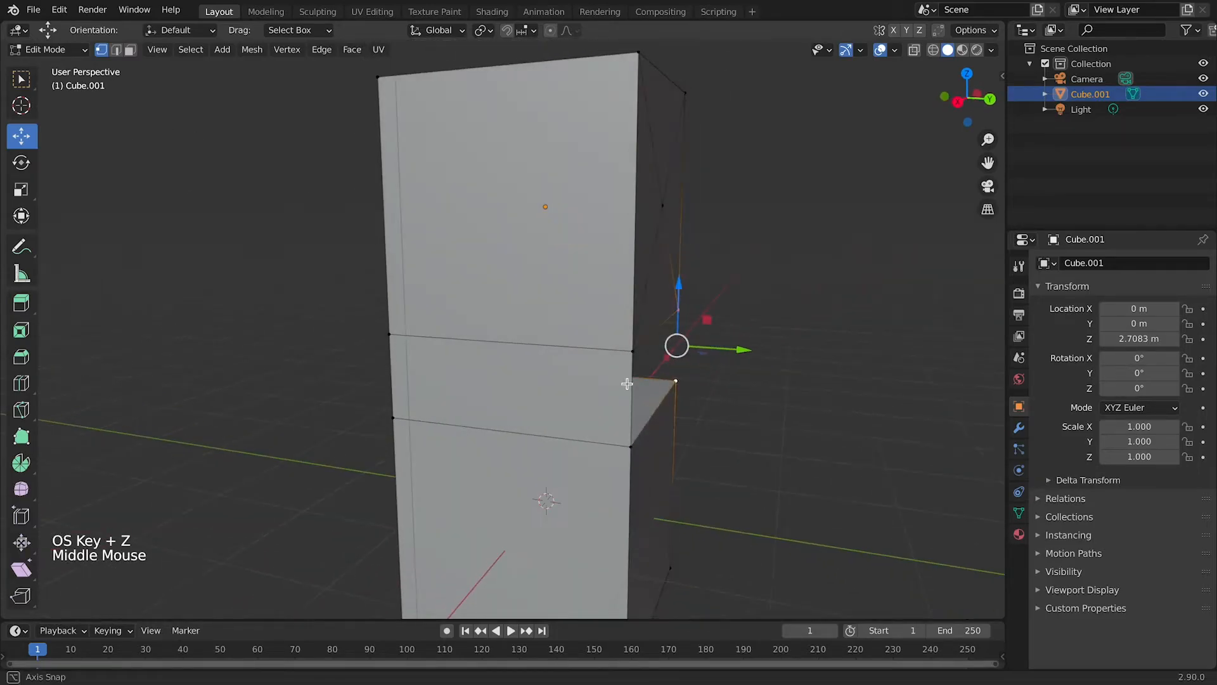
pyautogui.click(129, 50)
pyautogui.click(487, 374)
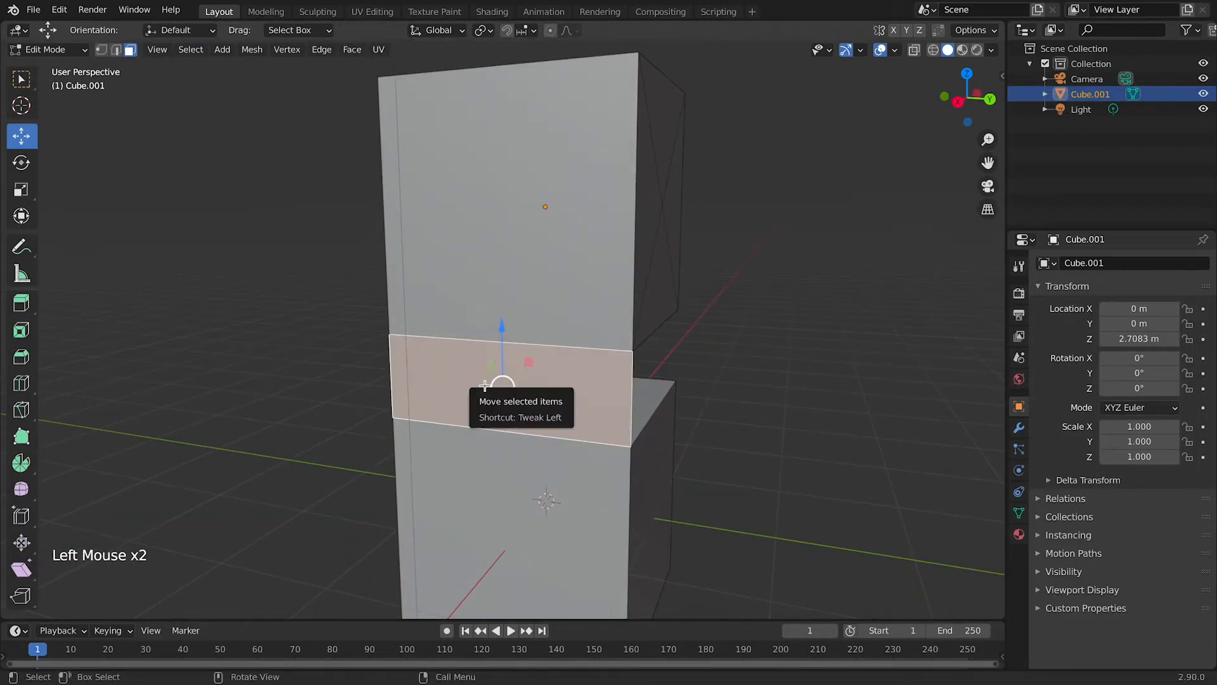
pyautogui.rightClick(485, 385)
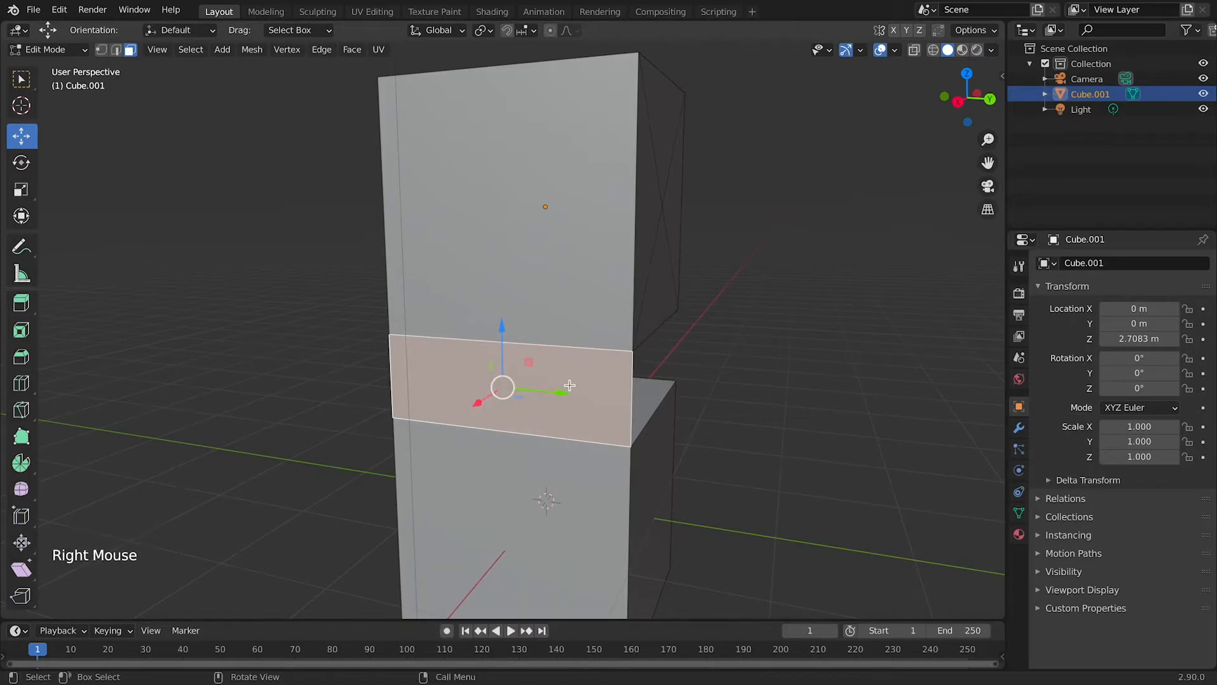
pyautogui.press('x')
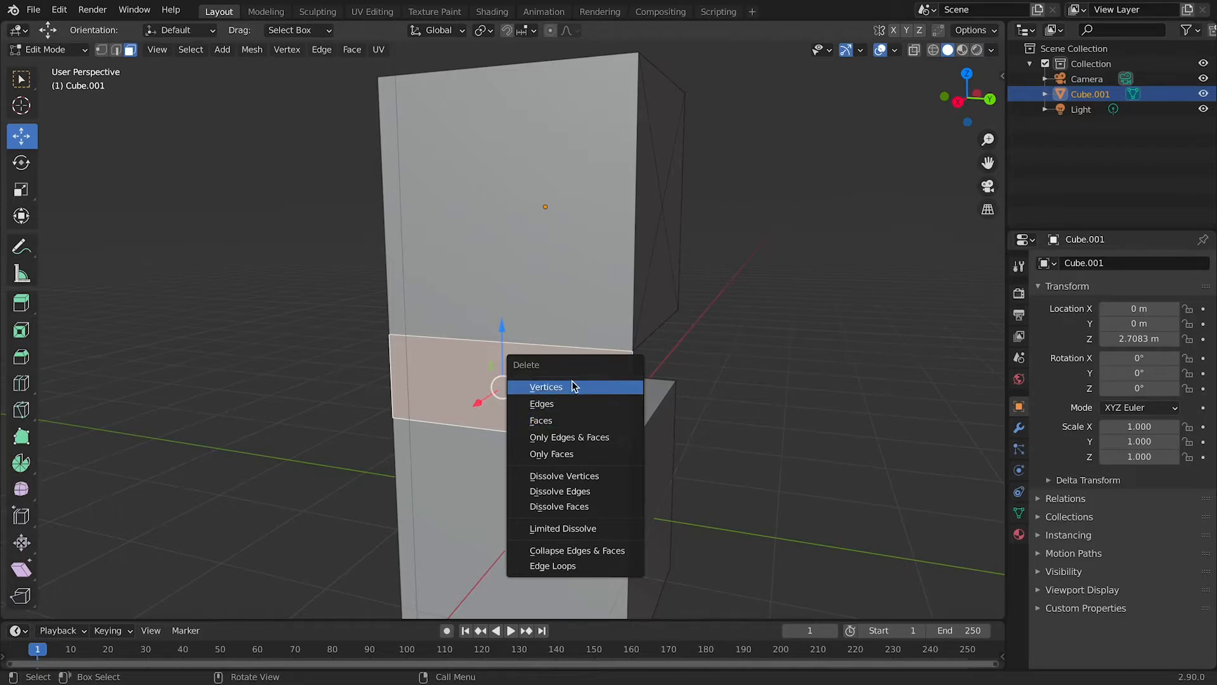
pyautogui.click(557, 415)
# Step: Try to join the facing corner vertices of the two separated cubes with a vertex path
pyautogui.moveTo(557, 416); pyautogui.dragTo(624, 428, button='middle')
pyautogui.click(100, 50)
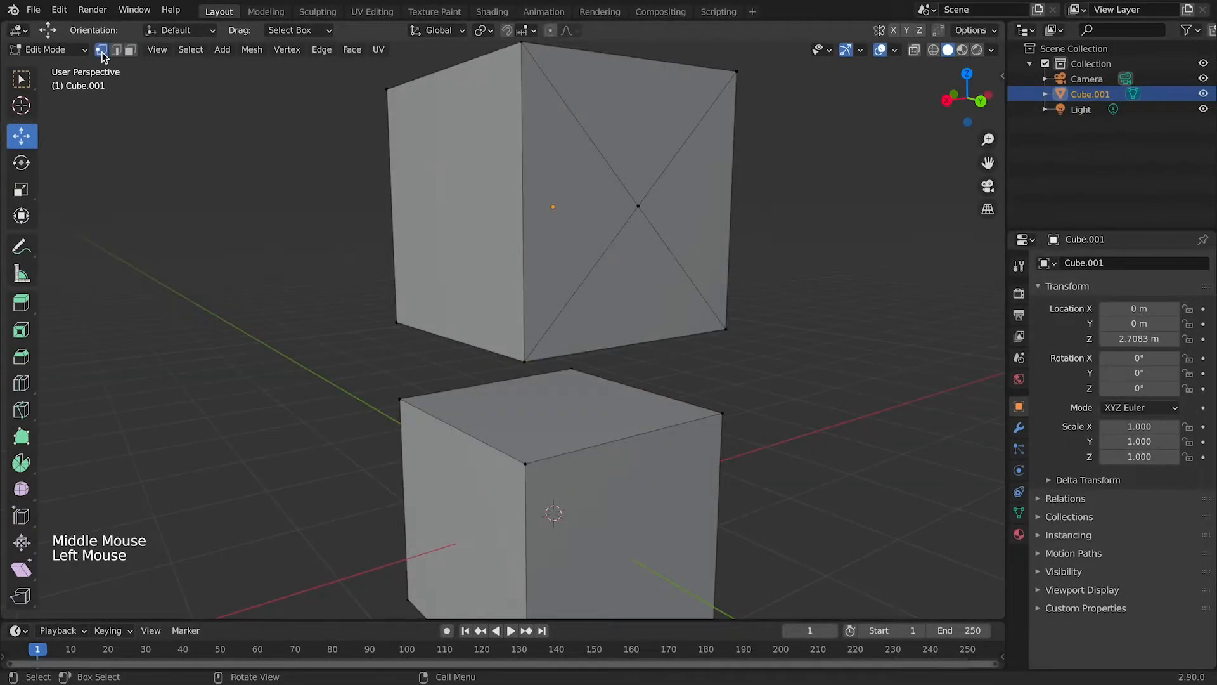
pyautogui.click(521, 361)
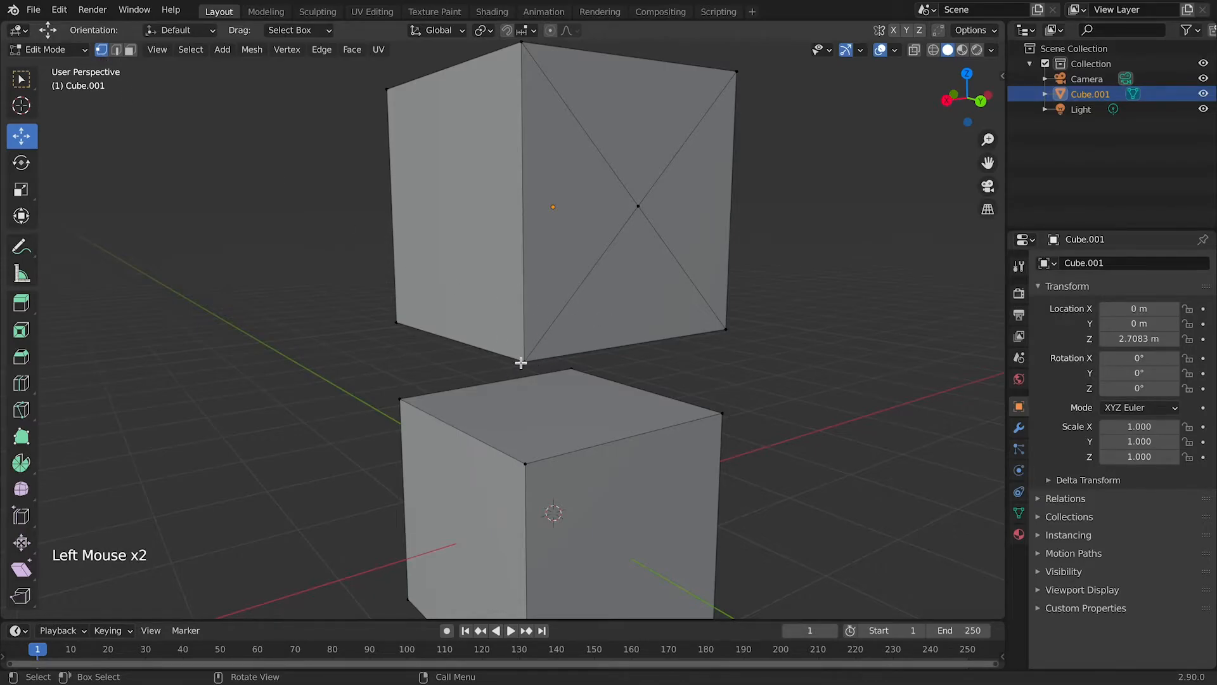
pyautogui.keyDown('shift'); pyautogui.click(526, 466); pyautogui.keyUp('shift')
pyautogui.scroll(2, 545, 439)
pyautogui.moveTo(538, 435); pyautogui.dragTo(565, 429, button='middle')
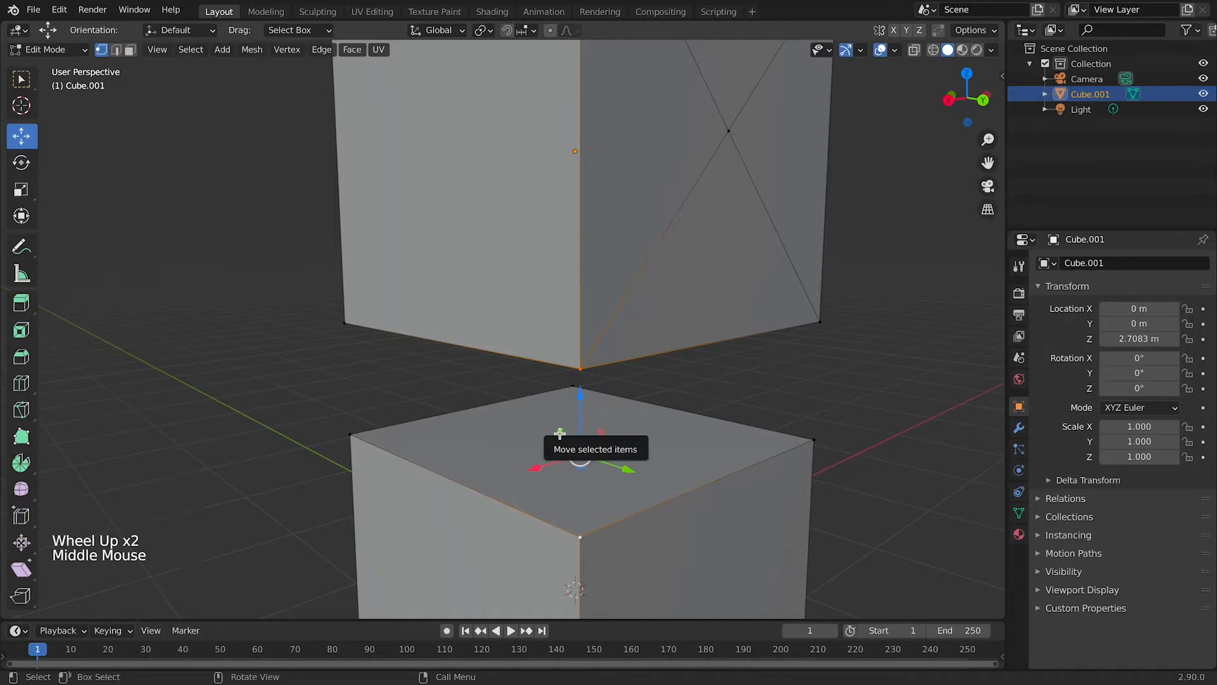
pyautogui.press('j')
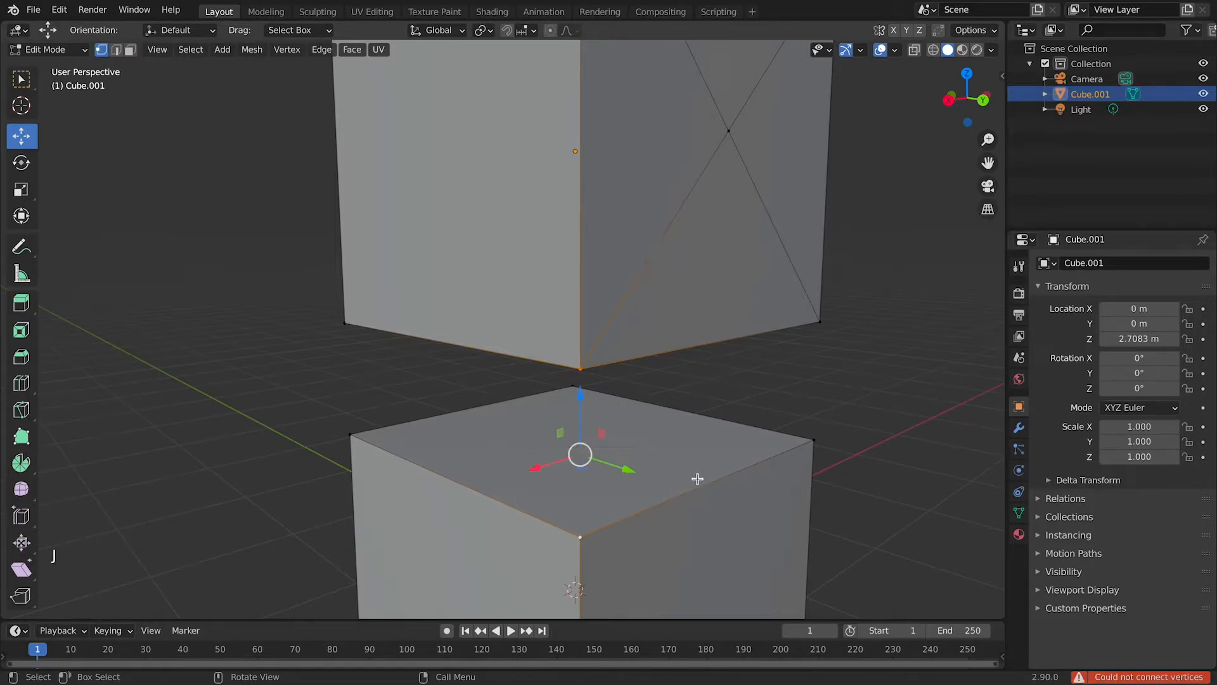
# Step: Create a new edge between the two selected corner vertices across the gap and undo it
pyautogui.scroll(-2, 698, 478)
pyautogui.moveTo(698, 478); pyautogui.dragTo(727, 475, button='middle')
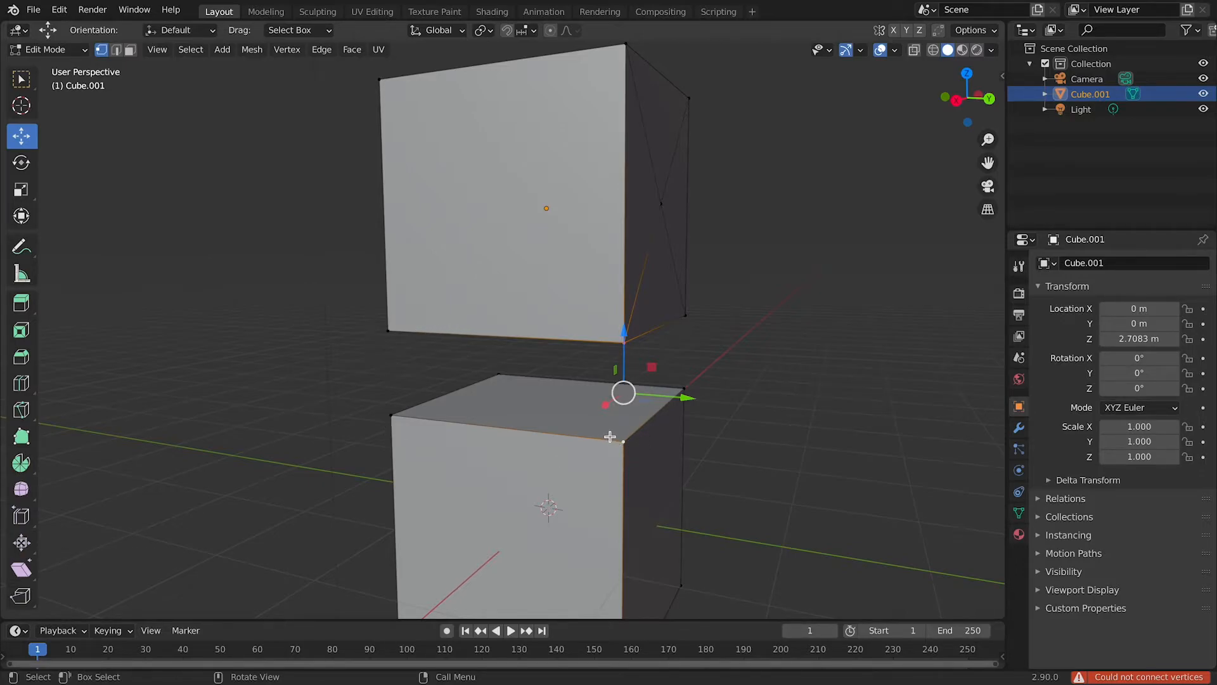
pyautogui.moveTo(646, 434)
pyautogui.mouseDown(button='middle')
pyautogui.moveTo(628, 427)
pyautogui.moveTo(637, 451)
pyautogui.mouseUp(button='middle')
pyautogui.click(865, 446)
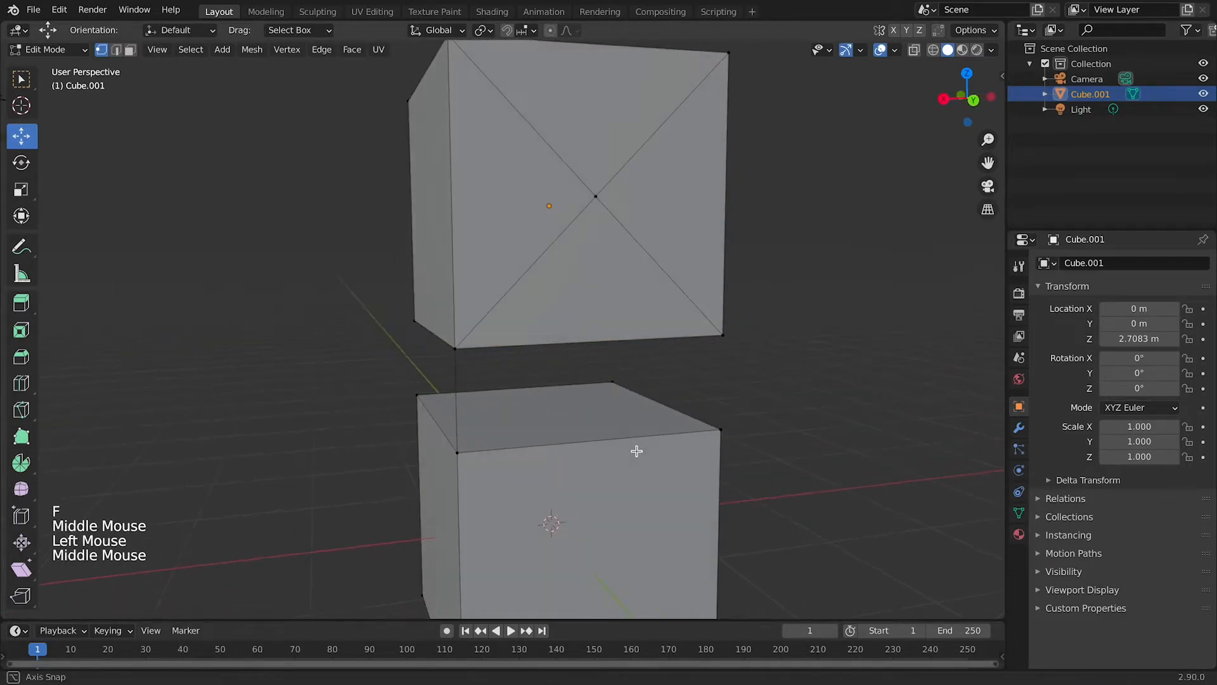
pyautogui.press('super')
pyautogui.press('super+z')
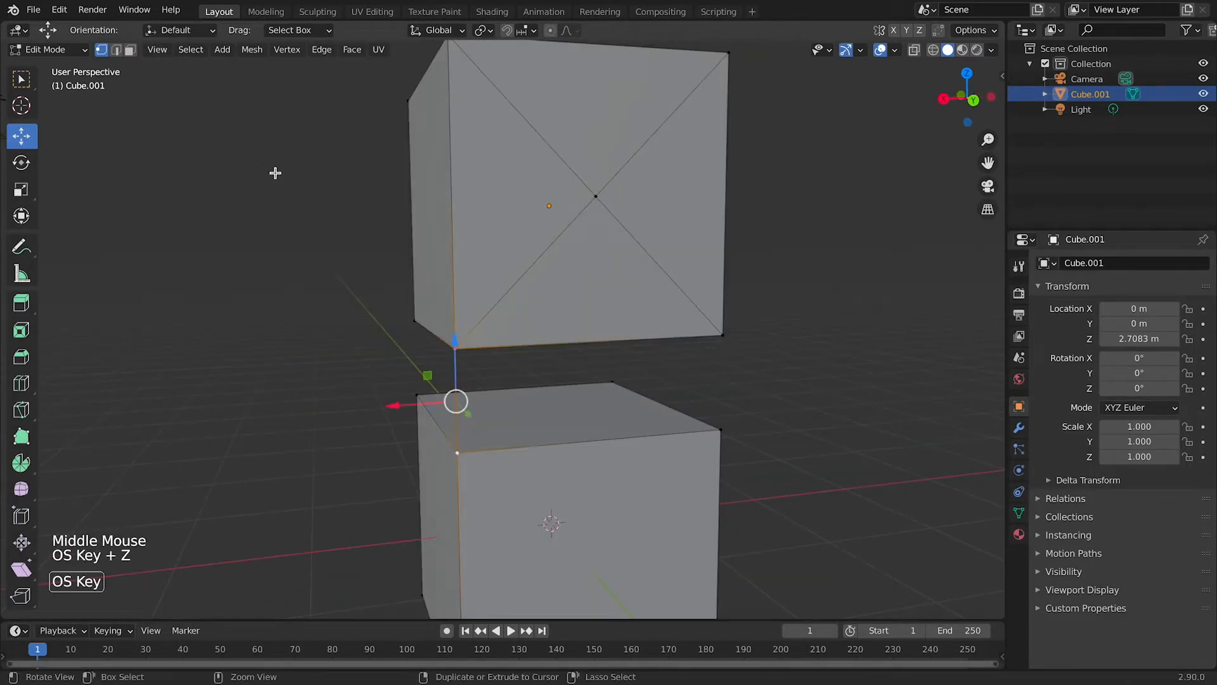
pyautogui.press('super+z')
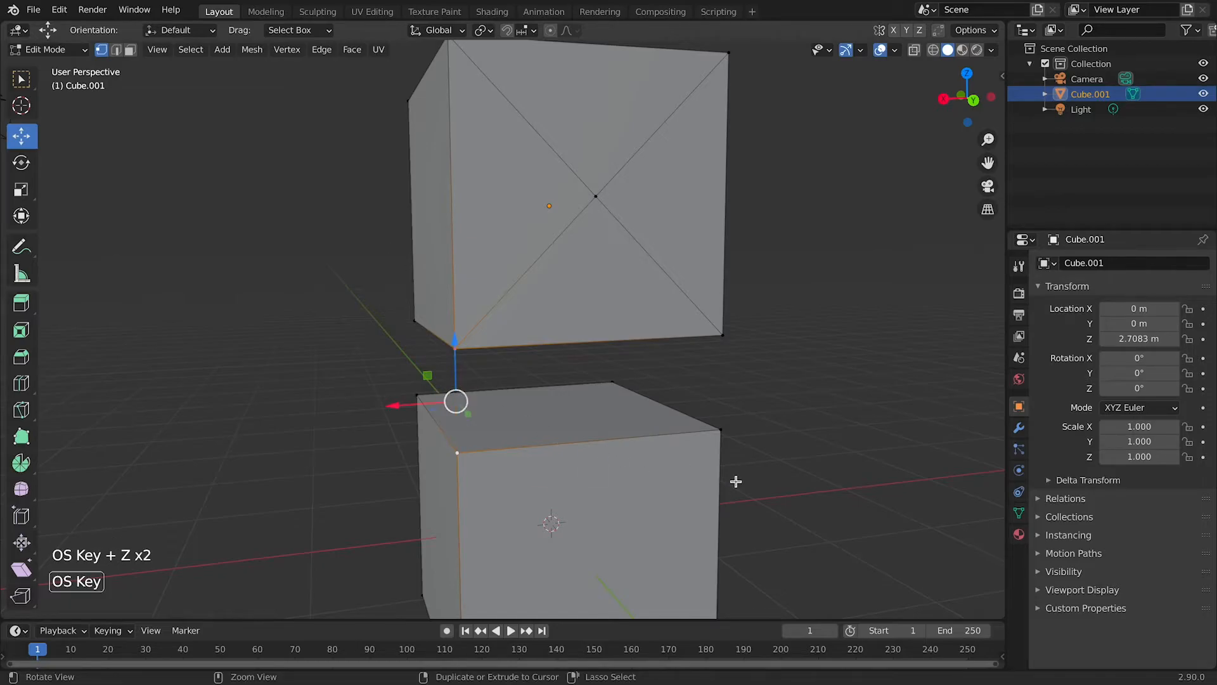
# Step: Fill a face between the facing edges of the two cubes below the side with the crossed diagonals
pyautogui.moveTo(735, 482); pyautogui.dragTo(774, 484, button='middle')
pyautogui.click(857, 466)
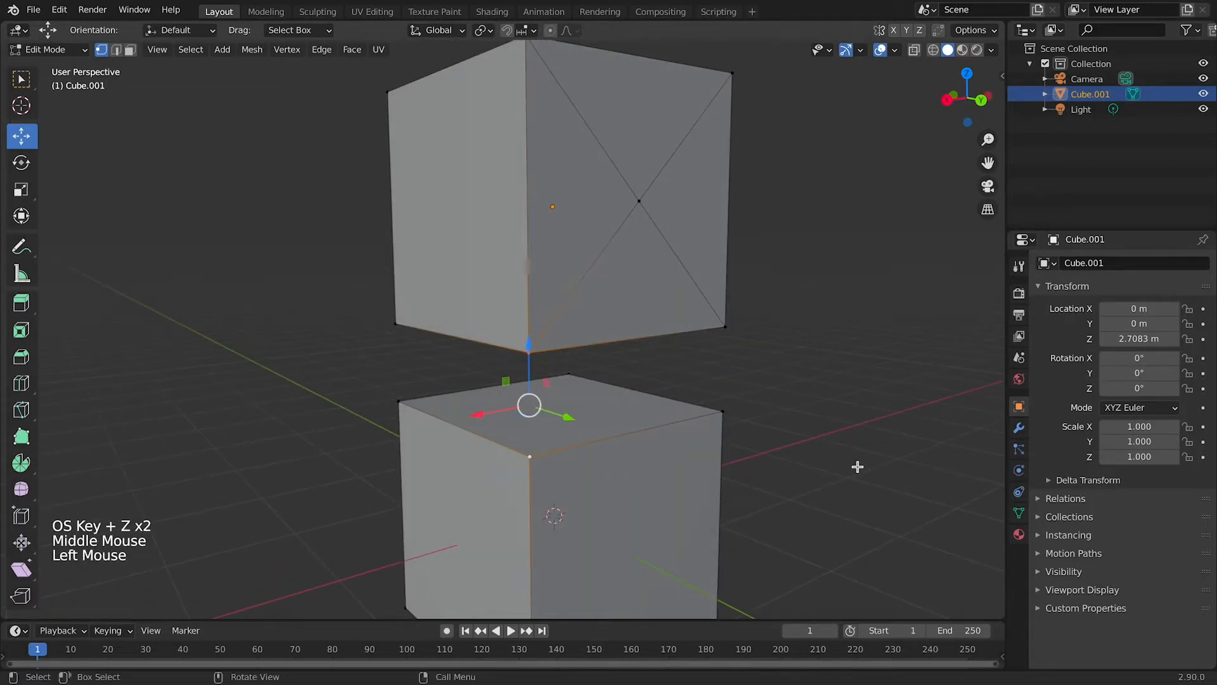
pyautogui.click(117, 50)
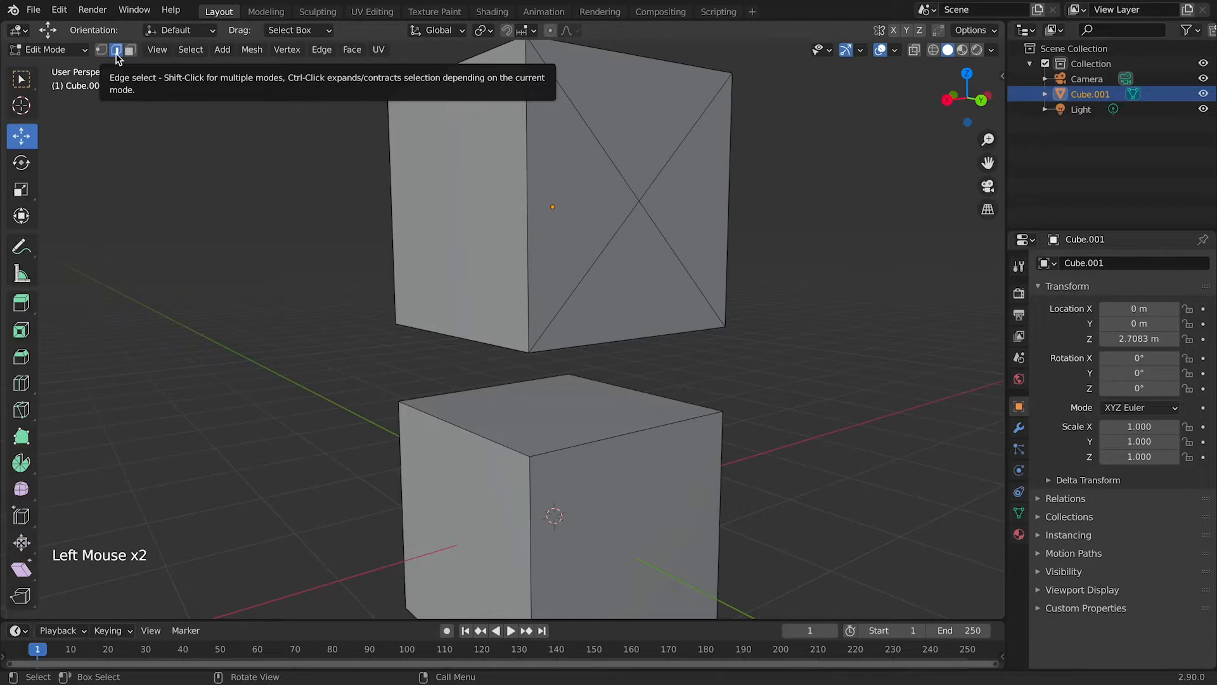
pyautogui.click(636, 336)
pyautogui.keyDown('shift'); pyautogui.click(622, 431); pyautogui.keyUp('shift')
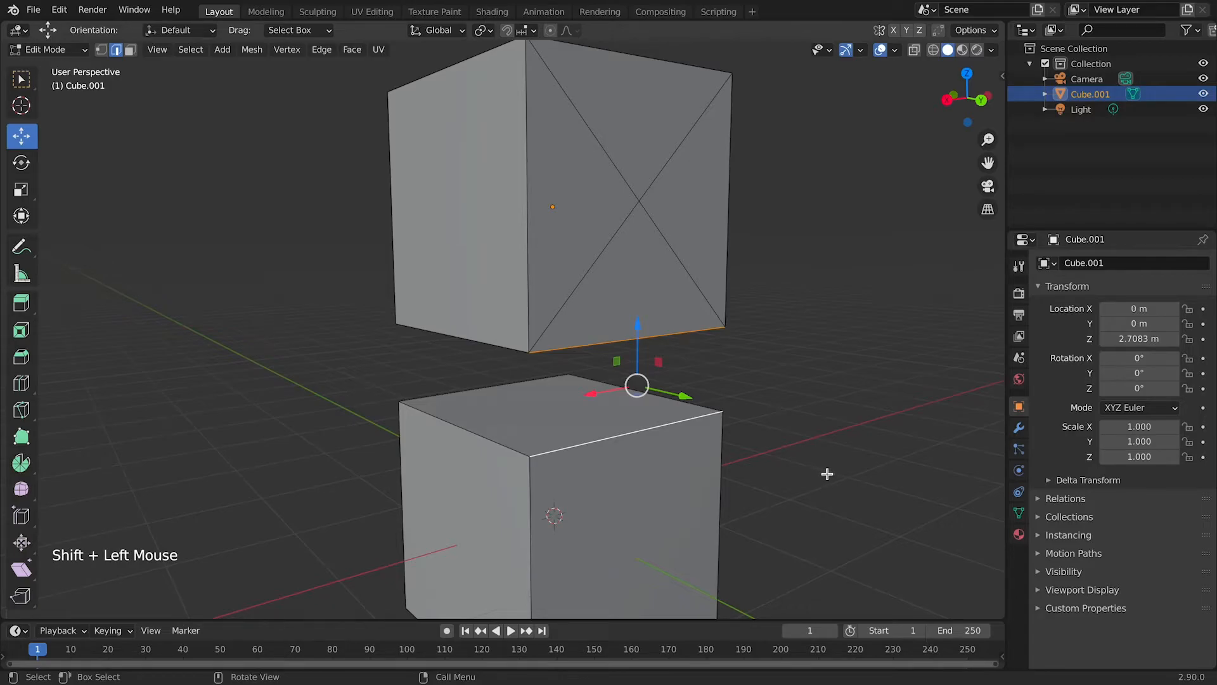
pyautogui.press('f')
pyautogui.moveTo(827, 476); pyautogui.dragTo(928, 466, button='middle')
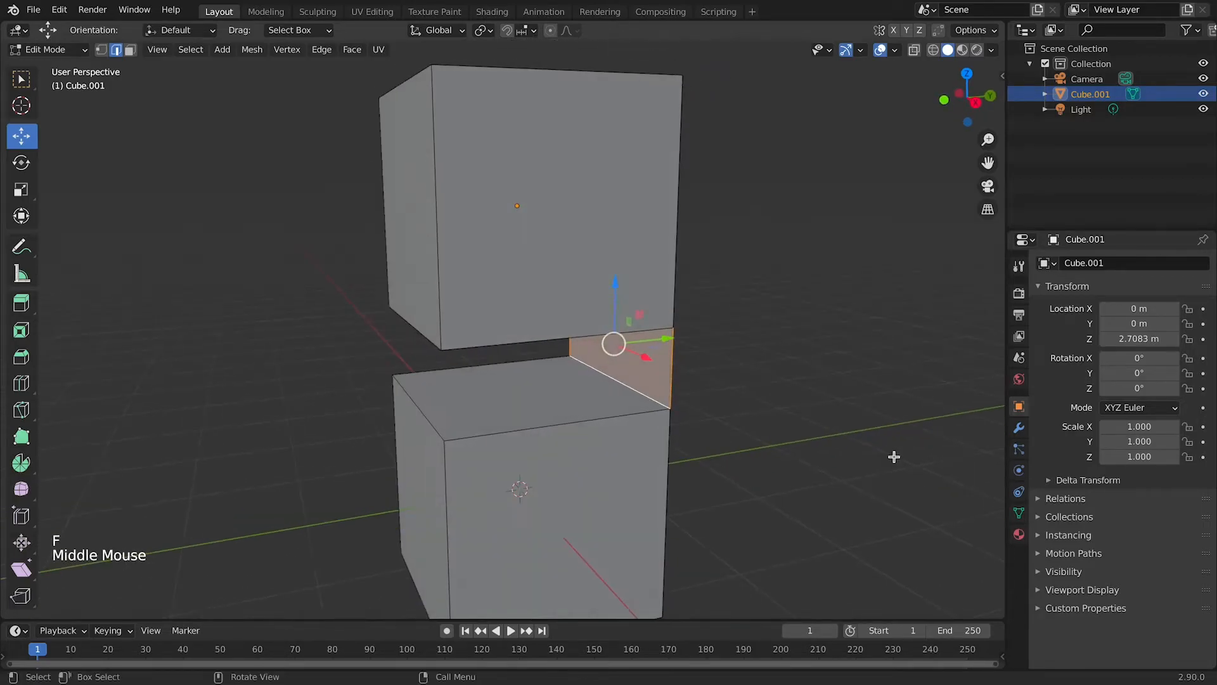
# Step: Try to fill the adjacent side from the upper cube's bottom edge alone, and from the bridging face's vertical edge alone
pyautogui.click(543, 340)
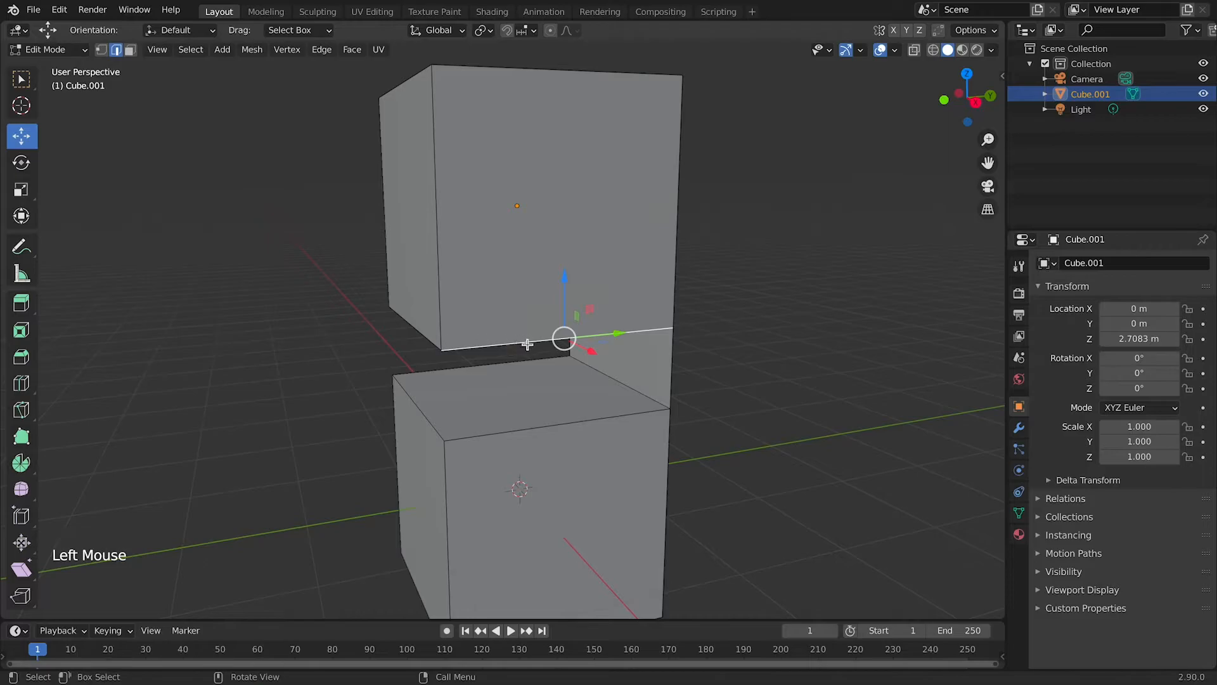
pyautogui.press('f')
pyautogui.press('f')
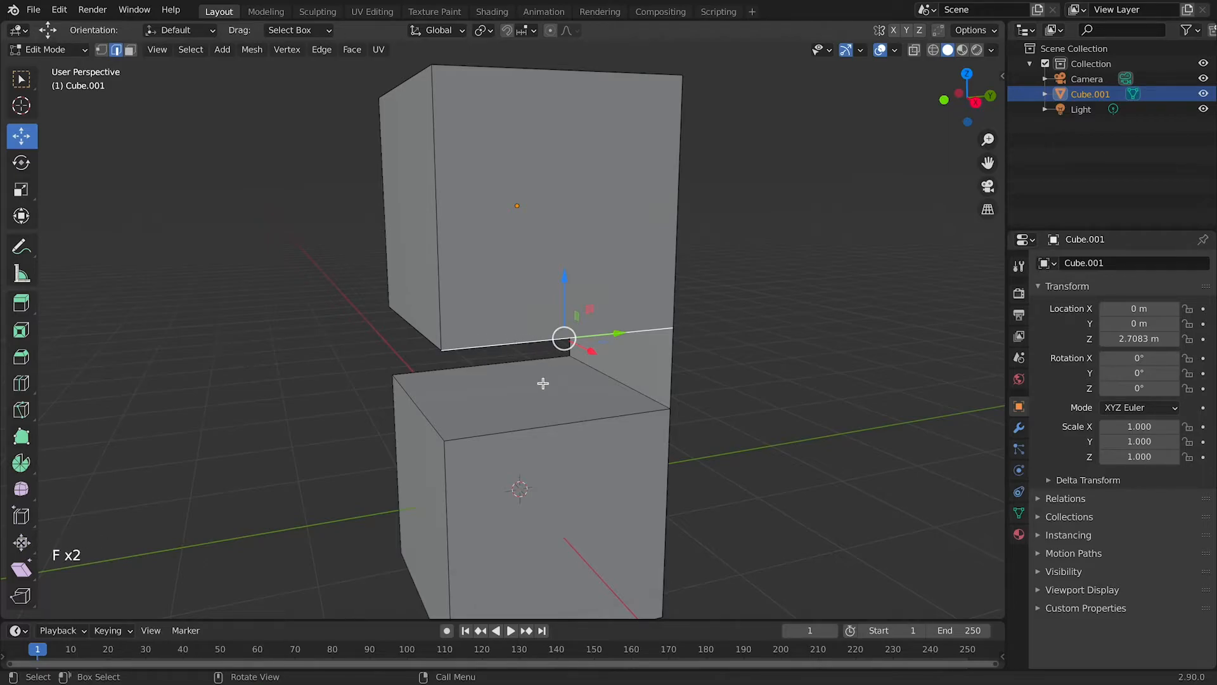
pyautogui.click(671, 374)
pyautogui.press('f')
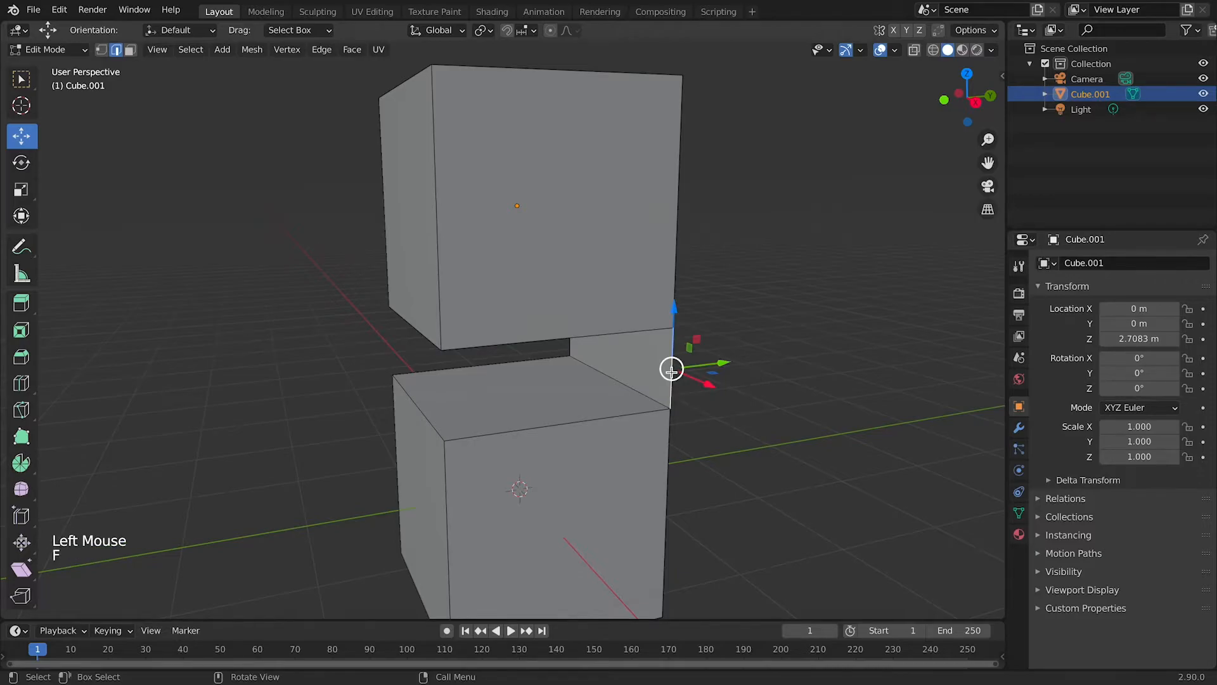
# Step: Fill a face between the upper cube's bottom edge and the lower cube's top edge on the adjacent side
pyautogui.click(487, 343)
pyautogui.keyDown('shift'); pyautogui.click(502, 433); pyautogui.keyUp('shift')
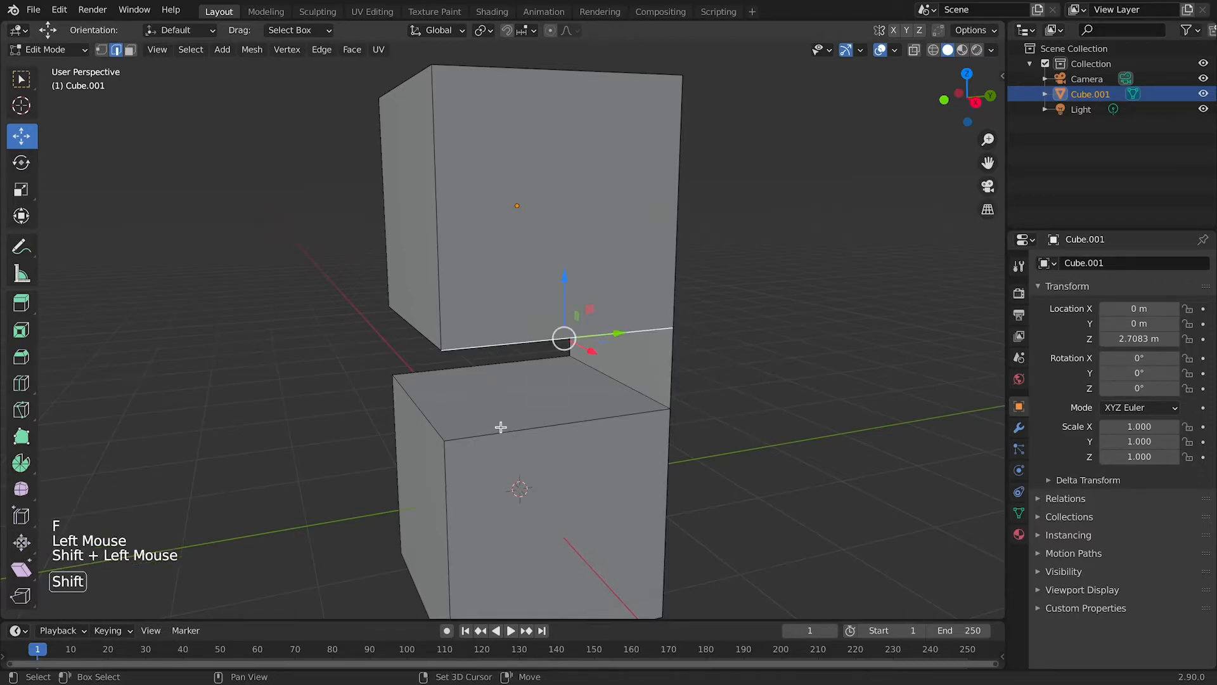
pyautogui.press('f')
# Step: Turn on the Face Orientation overlay and examine the orientation of the faces bridging the two cubes
pyautogui.moveTo(698, 459); pyautogui.dragTo(512, 426, button='middle')
pyautogui.scroll(-1, 623, 477)
pyautogui.scroll(-2, 624, 477)
pyautogui.click(894, 53)
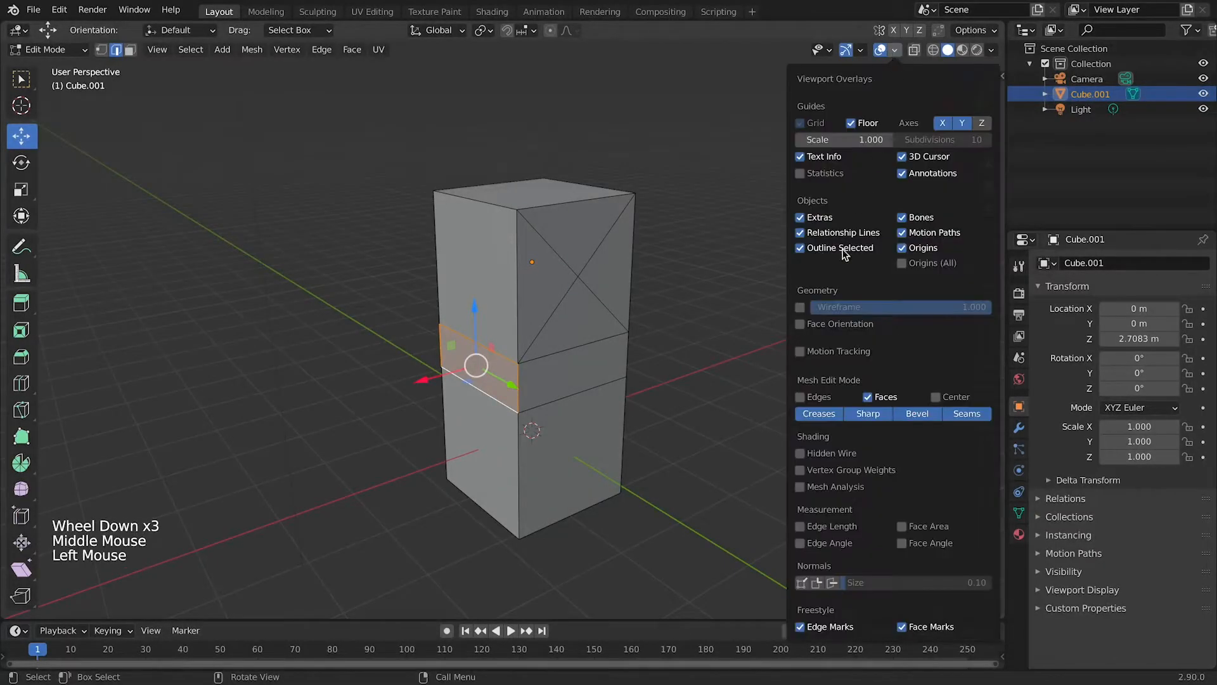
pyautogui.click(799, 325)
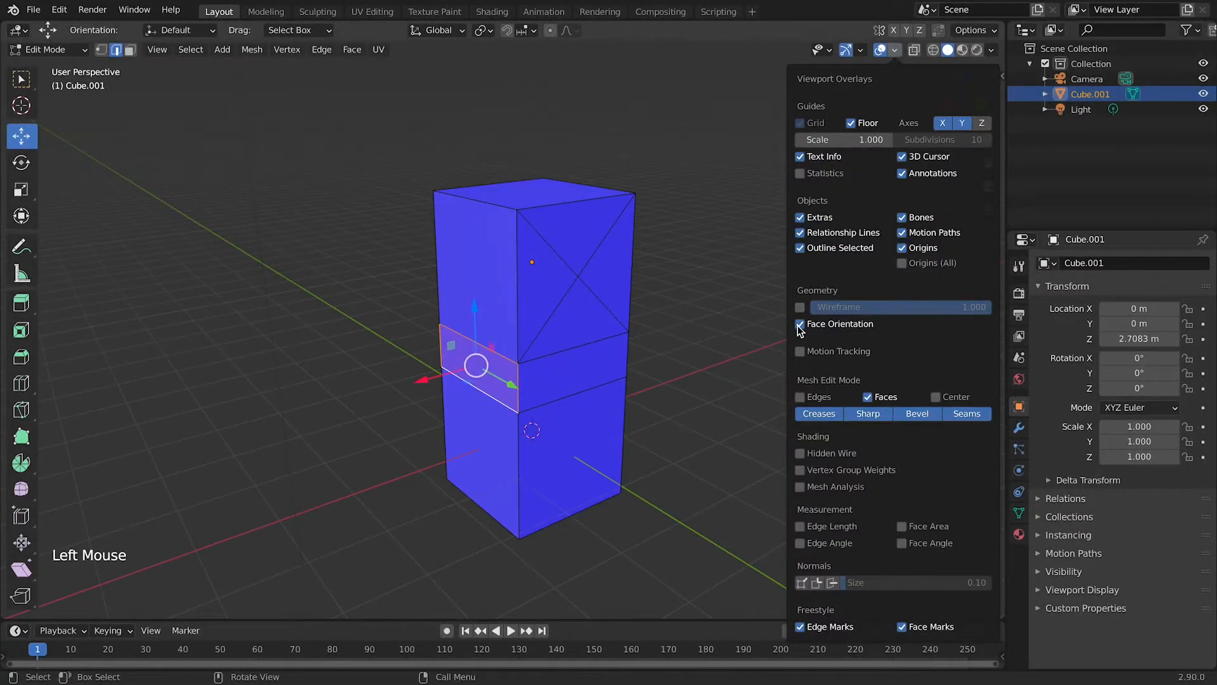
pyautogui.moveTo(513, 413); pyautogui.dragTo(508, 371, button='middle')
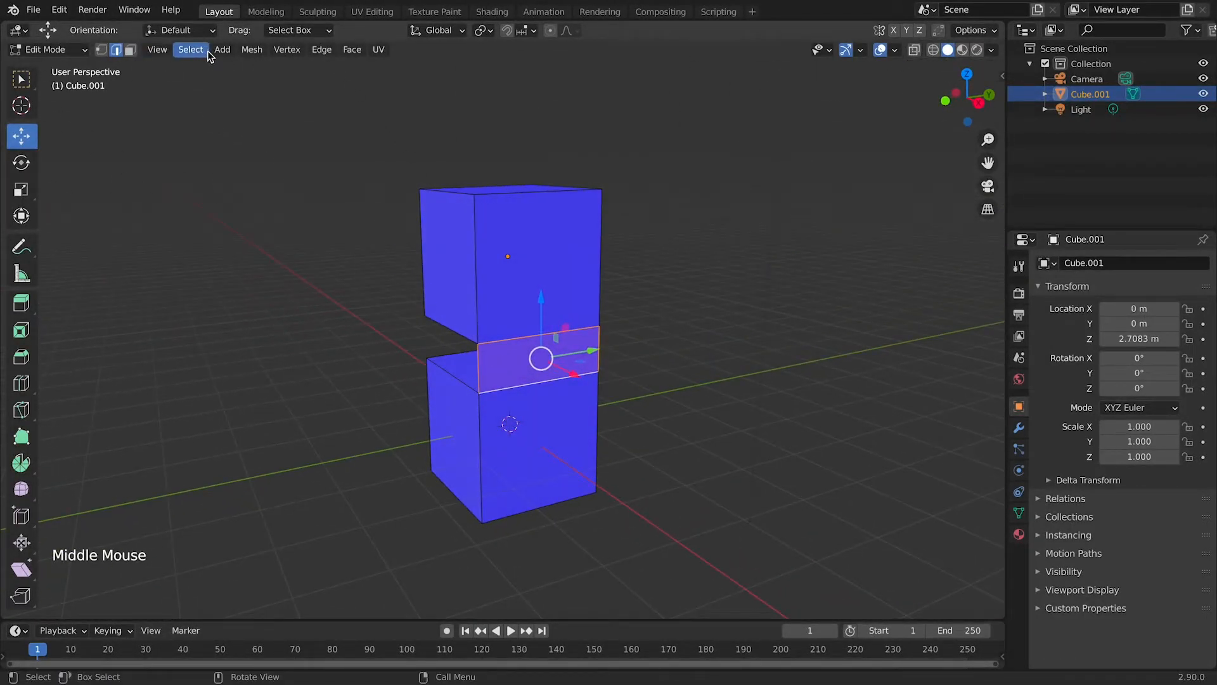
# Step: Flip the normal of the selected bridging face, check it, and undo the flip
pyautogui.click(259, 55)
pyautogui.moveTo(314, 298)
pyautogui.click(410, 301)
pyautogui.click(600, 266)
pyautogui.moveTo(494, 368); pyautogui.dragTo(647, 345, button='middle')
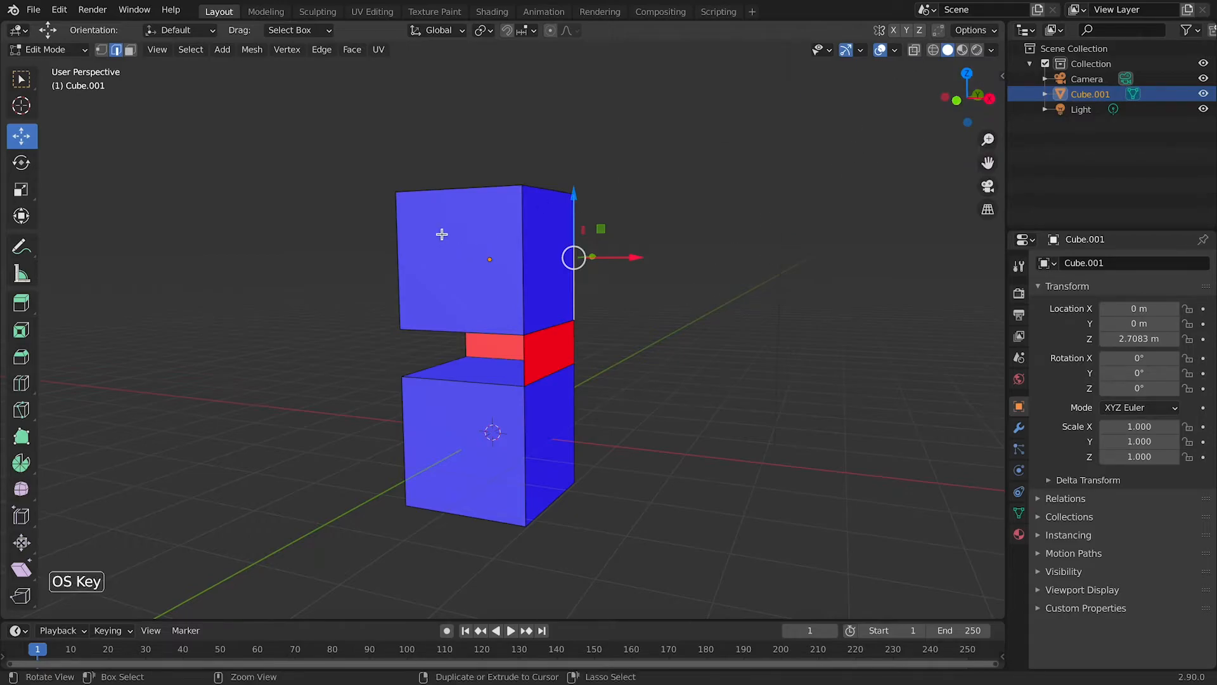
pyautogui.press('super+z')
pyautogui.press('super+z')
# Step: Turn off the Face Orientation overlay and clear the mesh selection
pyautogui.click(896, 51)
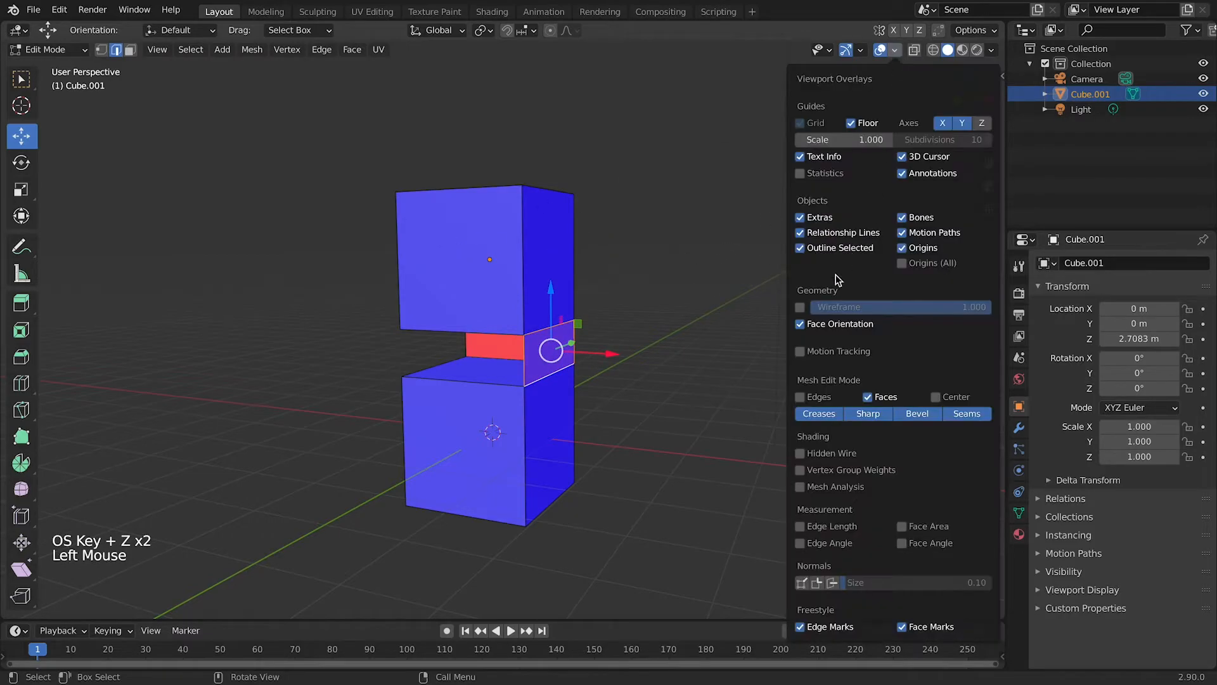
pyautogui.click(799, 324)
pyautogui.click(698, 387)
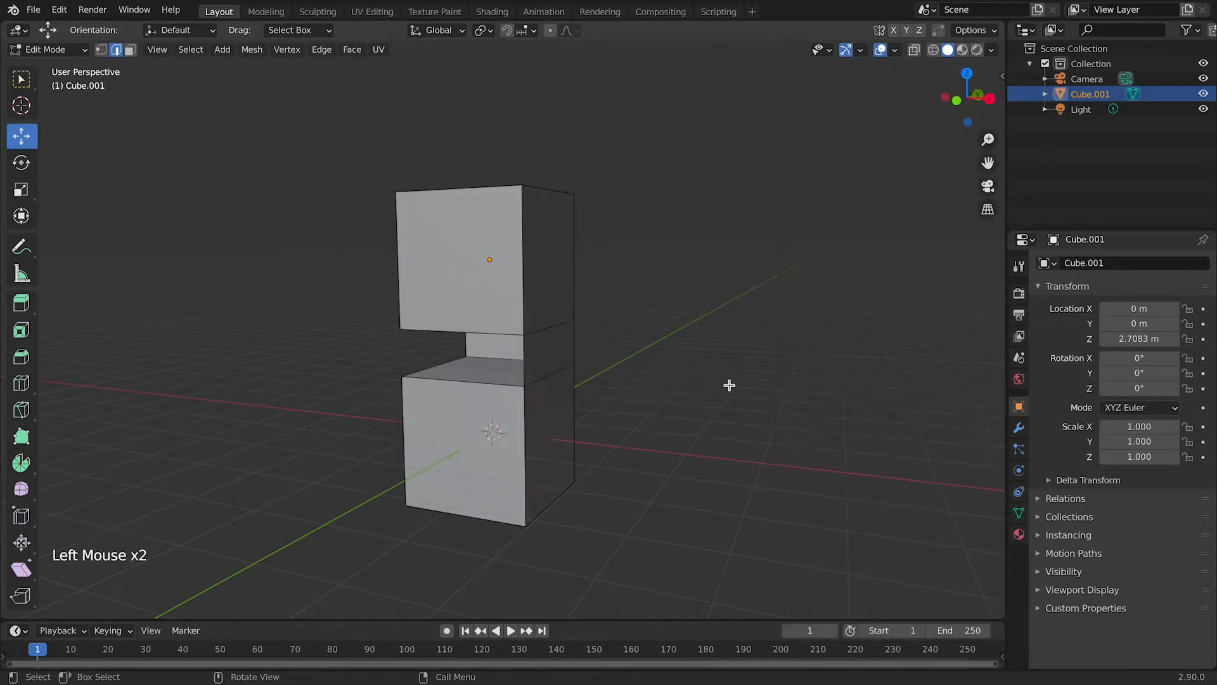
pyautogui.moveTo(729, 383); pyautogui.dragTo(639, 394, button='middle')
pyautogui.click(895, 50)
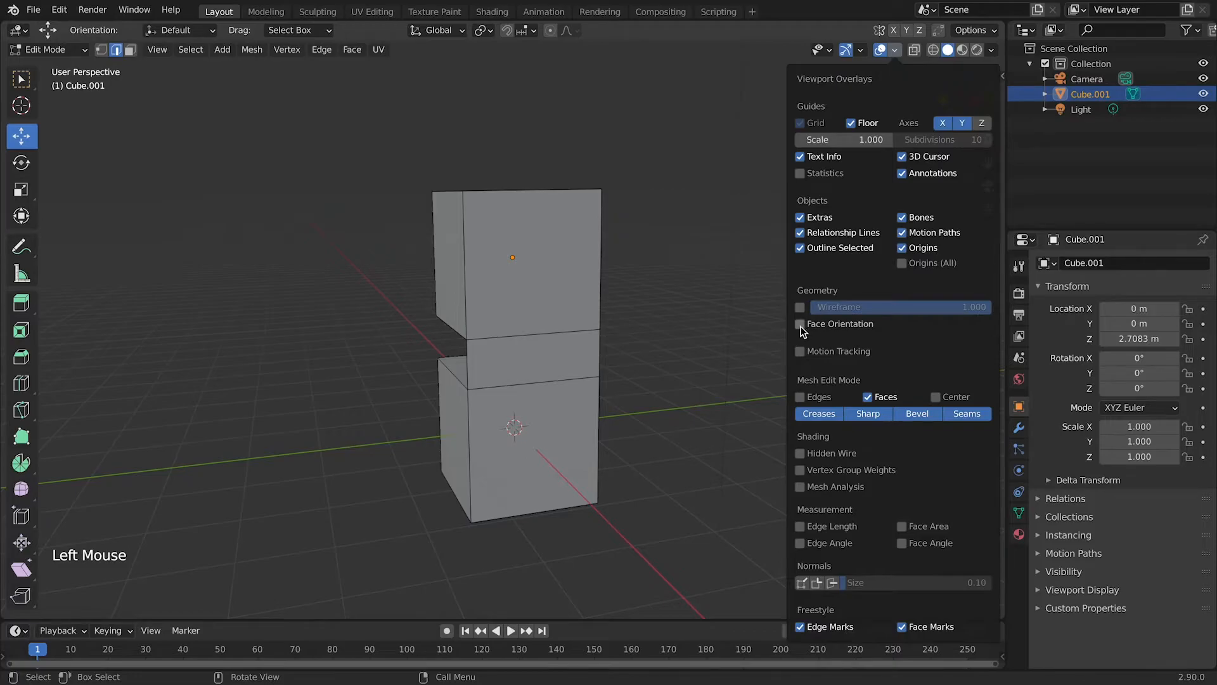
# Step: Fill a face between the upper cube's bottom edge and the lower cube's top edge on the side opposite the second bridging face
pyautogui.moveTo(463, 522); pyautogui.dragTo(542, 413, button='middle')
pyautogui.click(522, 344)
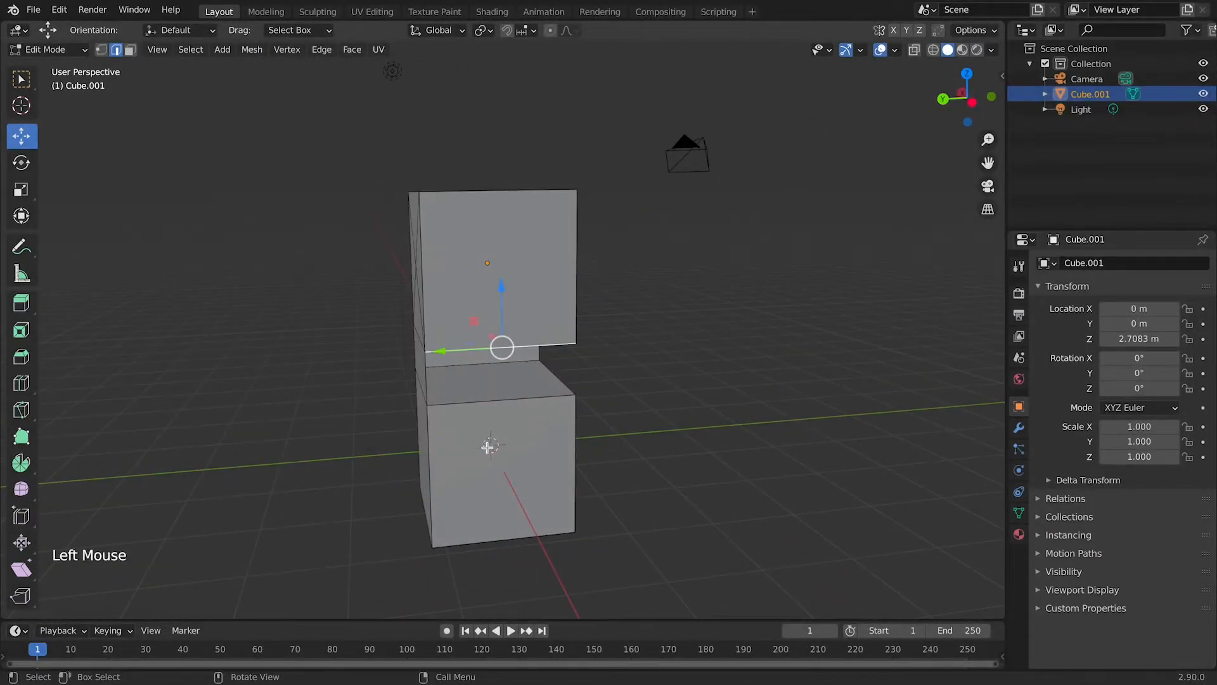
pyautogui.press('shift')
pyautogui.keyDown('shift'); pyautogui.click(488, 406); pyautogui.keyUp('shift')
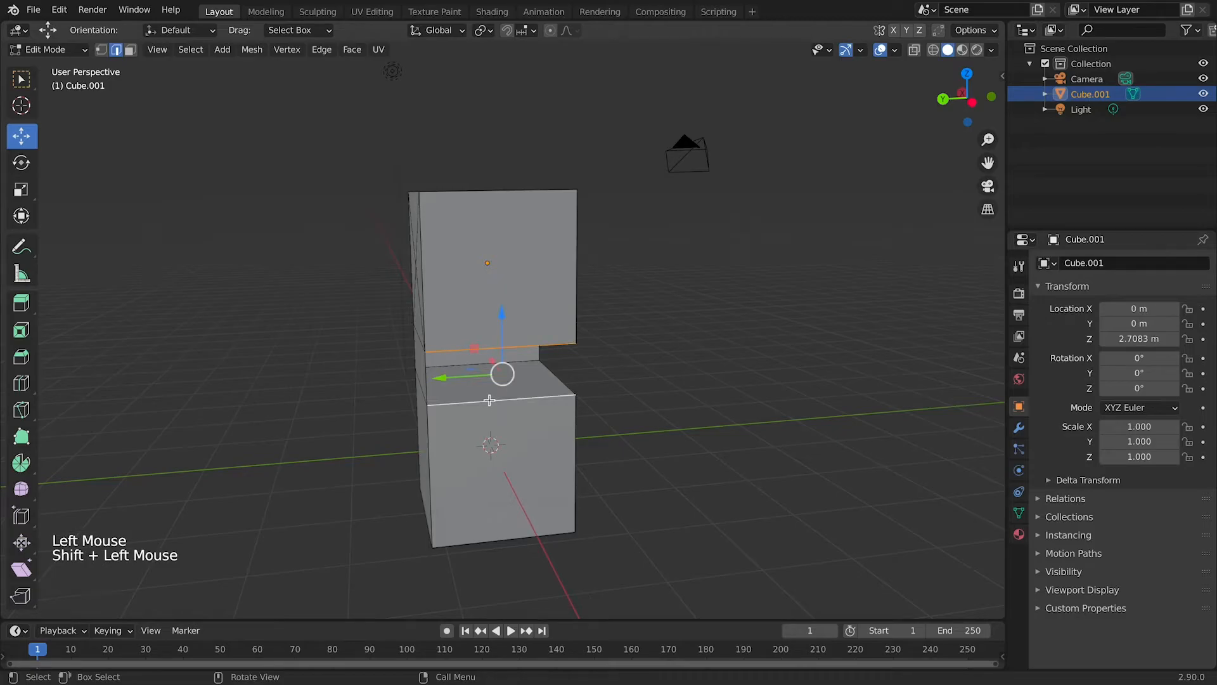
pyautogui.press('f')
# Step: Add a centred vertical loop cut through the upper cube on the side above the remaining open gap
pyautogui.moveTo(579, 423); pyautogui.dragTo(447, 330, button='middle')
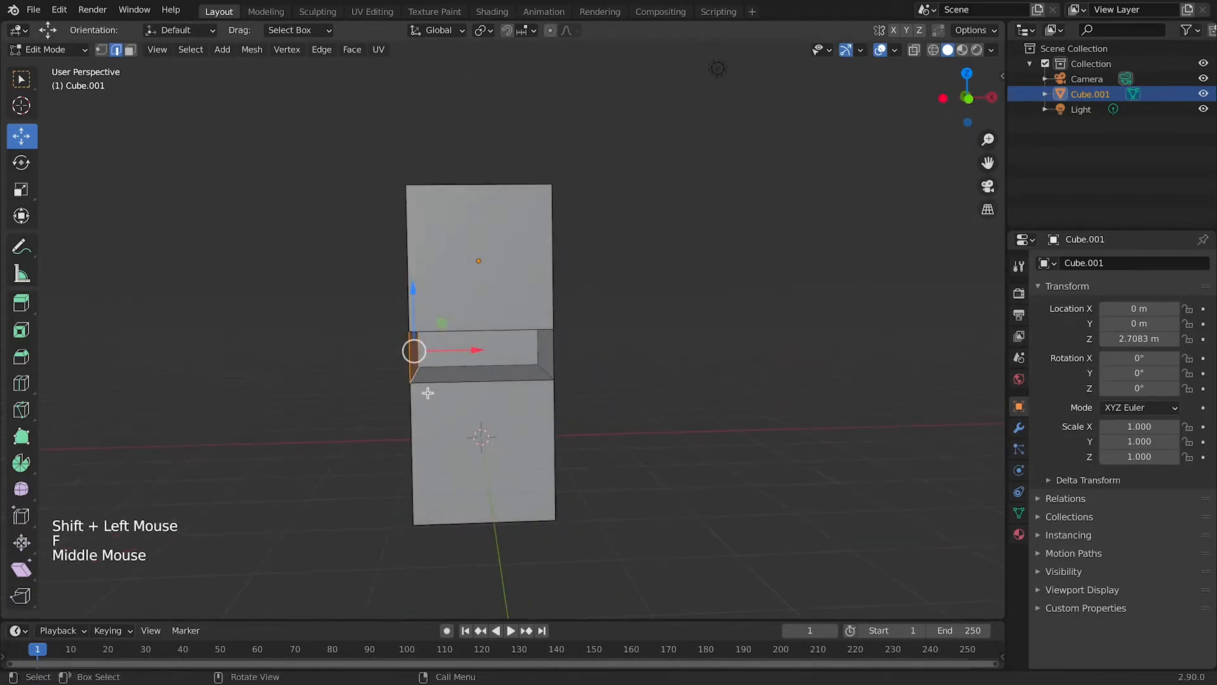
pyautogui.moveTo(519, 343)
pyautogui.mouseDown(button='middle')
pyautogui.moveTo(507, 325)
pyautogui.moveTo(528, 346)
pyautogui.mouseUp(button='middle')
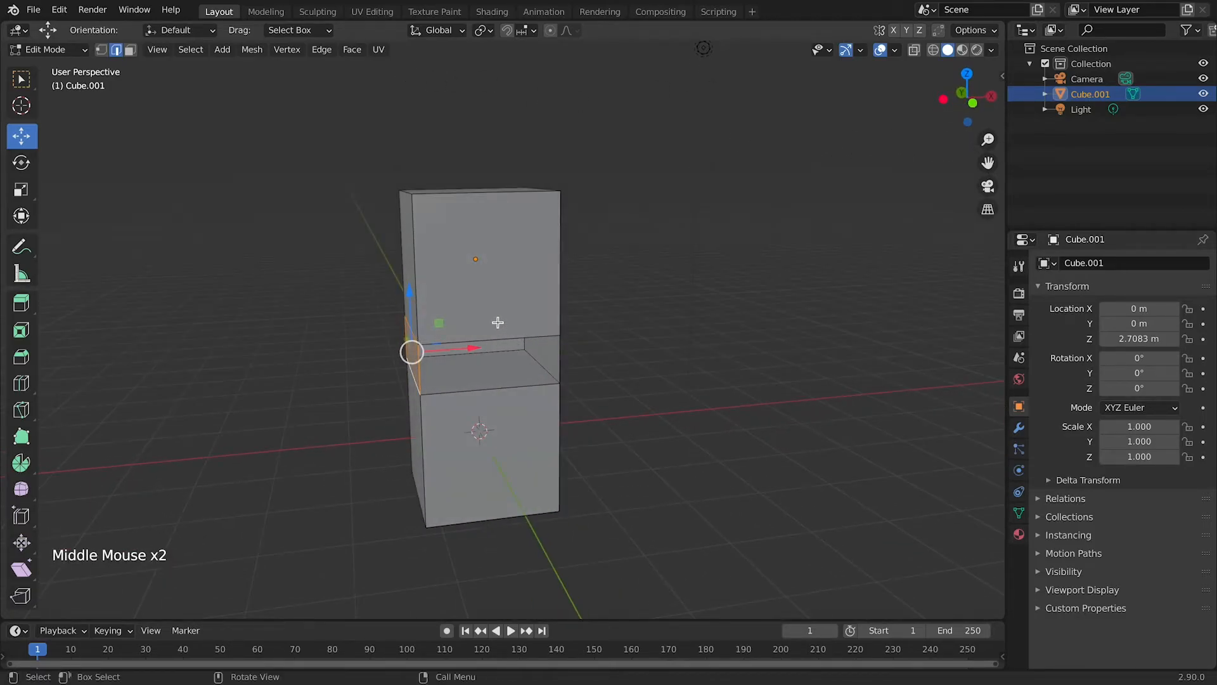
pyautogui.press('super+r')
pyautogui.click(479, 312)
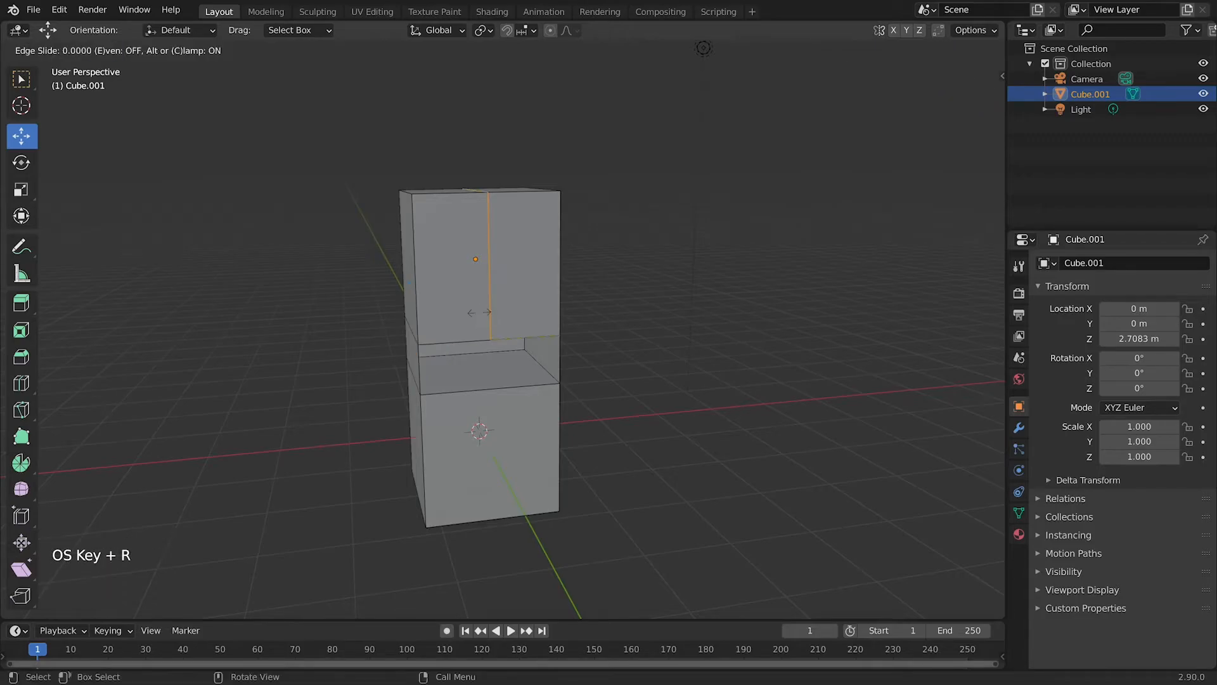
pyautogui.click(479, 312)
# Step: Switch to vertex selection and raise the middle vertex of the upper cube's bottom edge above the open gap
pyautogui.scroll(1, 405, 273)
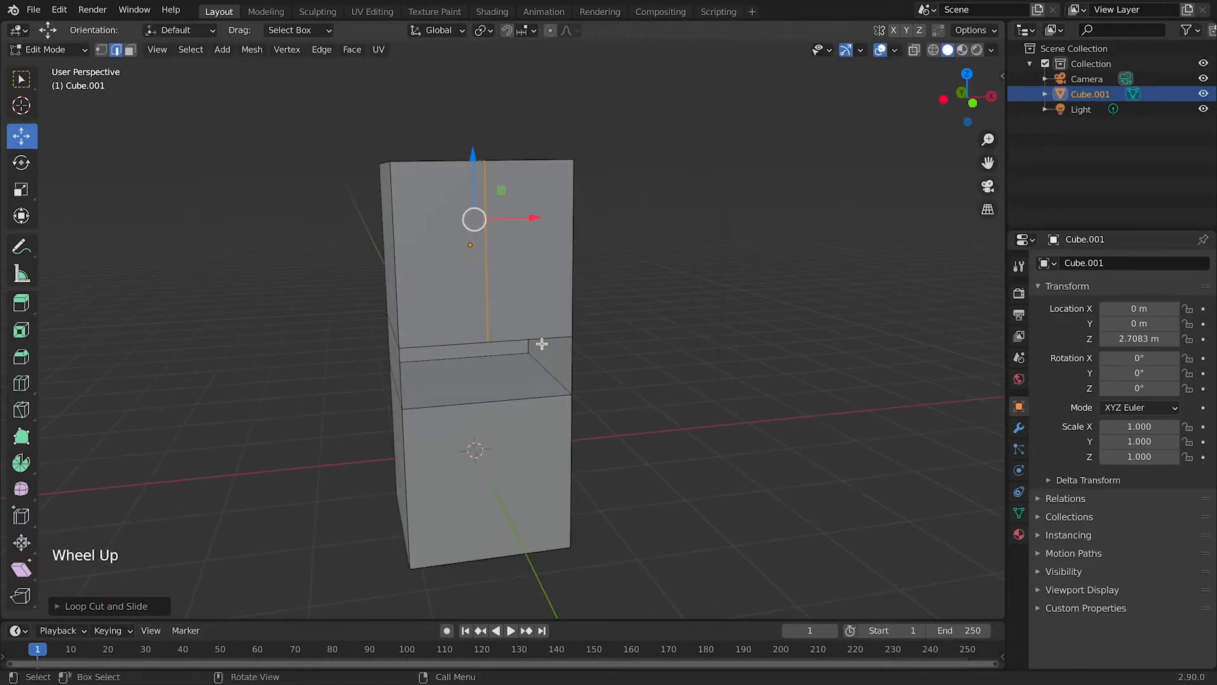
pyautogui.scroll(-1, 422, 250)
pyautogui.moveTo(421, 245)
pyautogui.mouseDown(button='middle')
pyautogui.moveTo(413, 196)
pyautogui.moveTo(421, 245)
pyautogui.mouseUp(button='middle')
pyautogui.scroll(3, 448, 316)
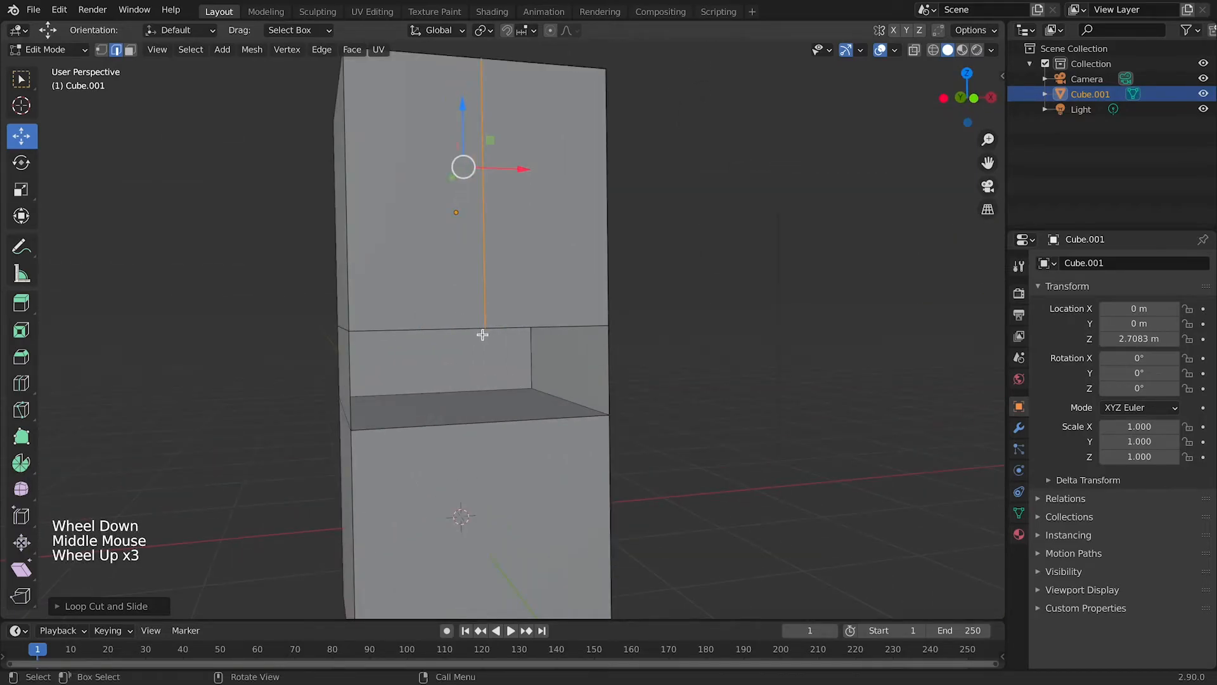
pyautogui.click(101, 51)
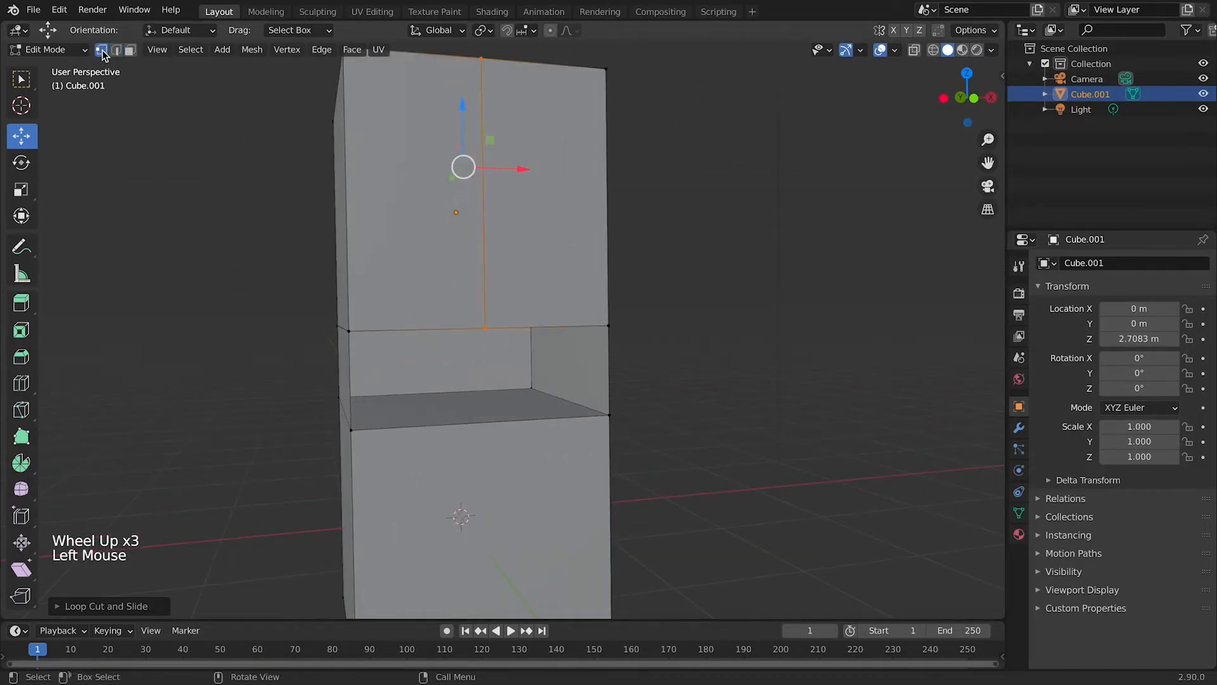
pyautogui.click(486, 328)
pyautogui.moveTo(484, 285); pyautogui.dragTo(478, 253)
# Step: Select the two corner vertices beside the raised vertex, then undo the selections and the vertex move
pyautogui.click(352, 330)
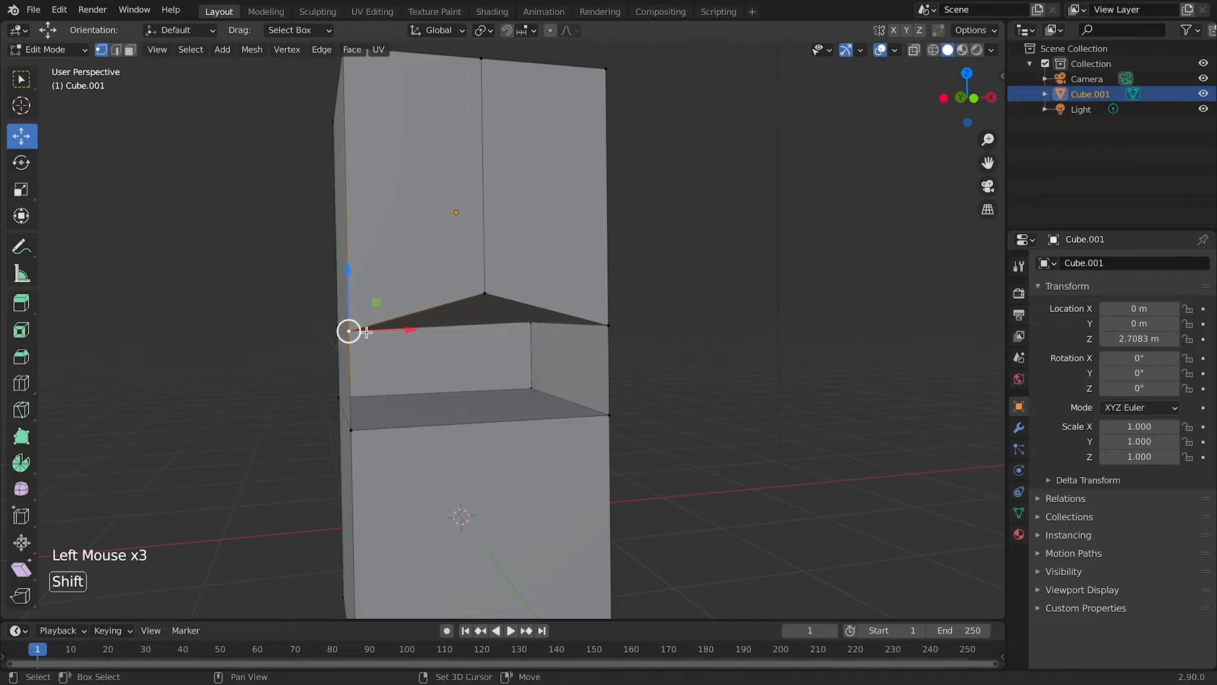
pyautogui.keyDown('shift'); pyautogui.click(606, 325); pyautogui.keyUp('shift')
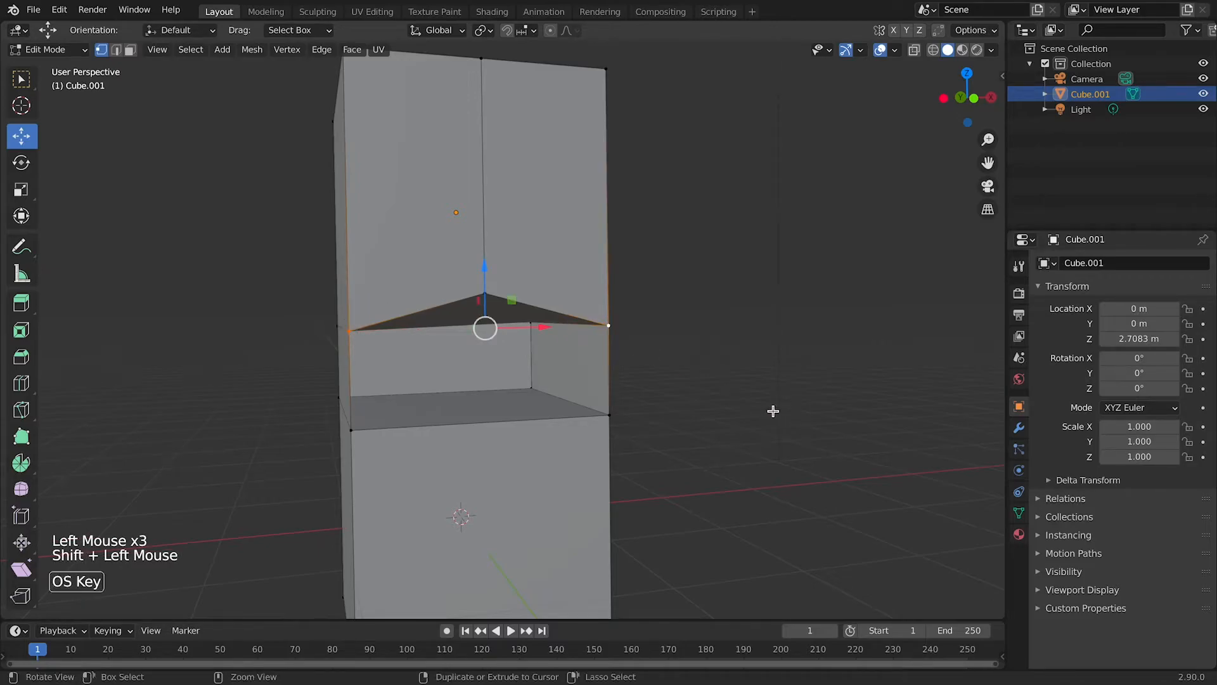
pyautogui.press('super+z')
pyautogui.press('super+z')
pyautogui.press('super+z')
pyautogui.press('super+z')
# Step: Return to Object Mode and delete the bridged cubes object
pyautogui.scroll(-1, 769, 413)
pyautogui.moveTo(769, 413); pyautogui.dragTo(780, 438, button='middle')
pyautogui.scroll(1, 769, 437)
pyautogui.scroll(-3, 769, 437)
pyautogui.scroll(2, 752, 443)
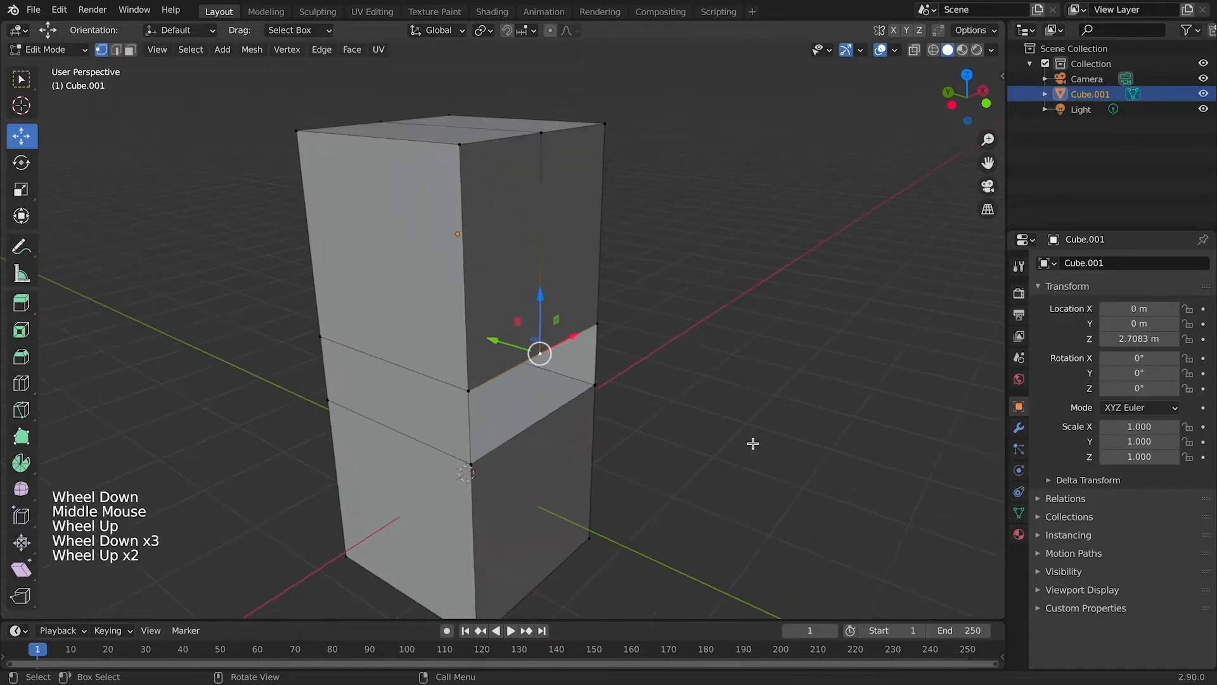
pyautogui.scroll(-3, 753, 443)
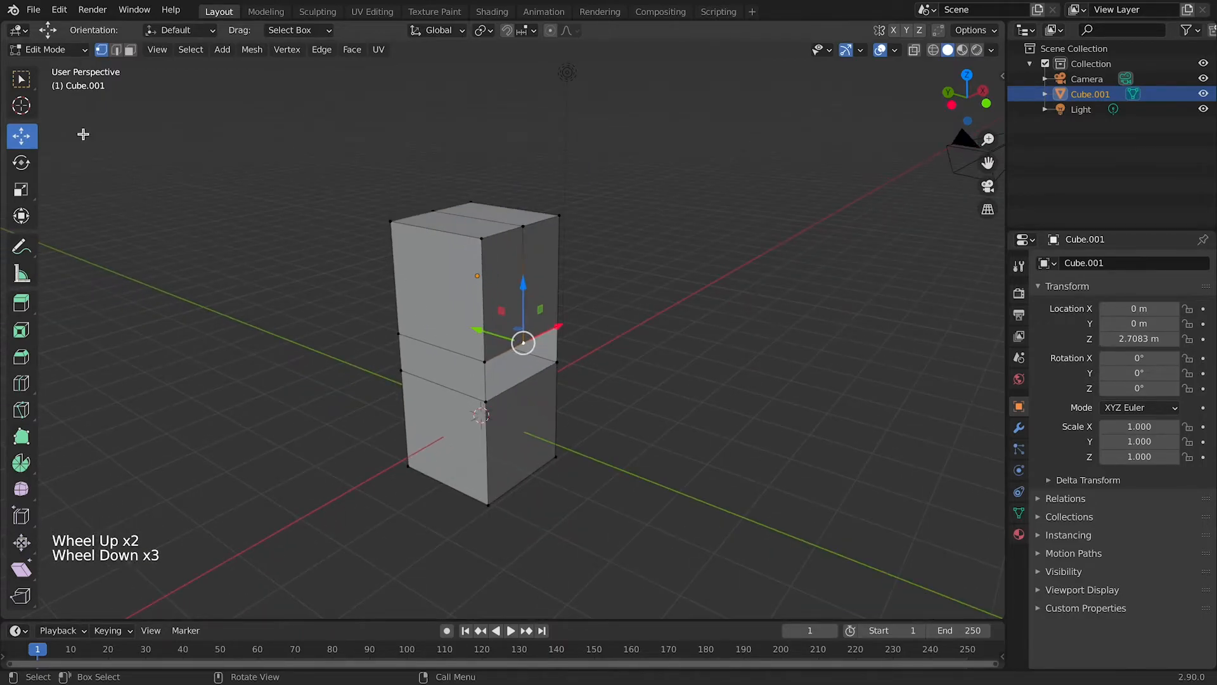
pyautogui.press('Tab')
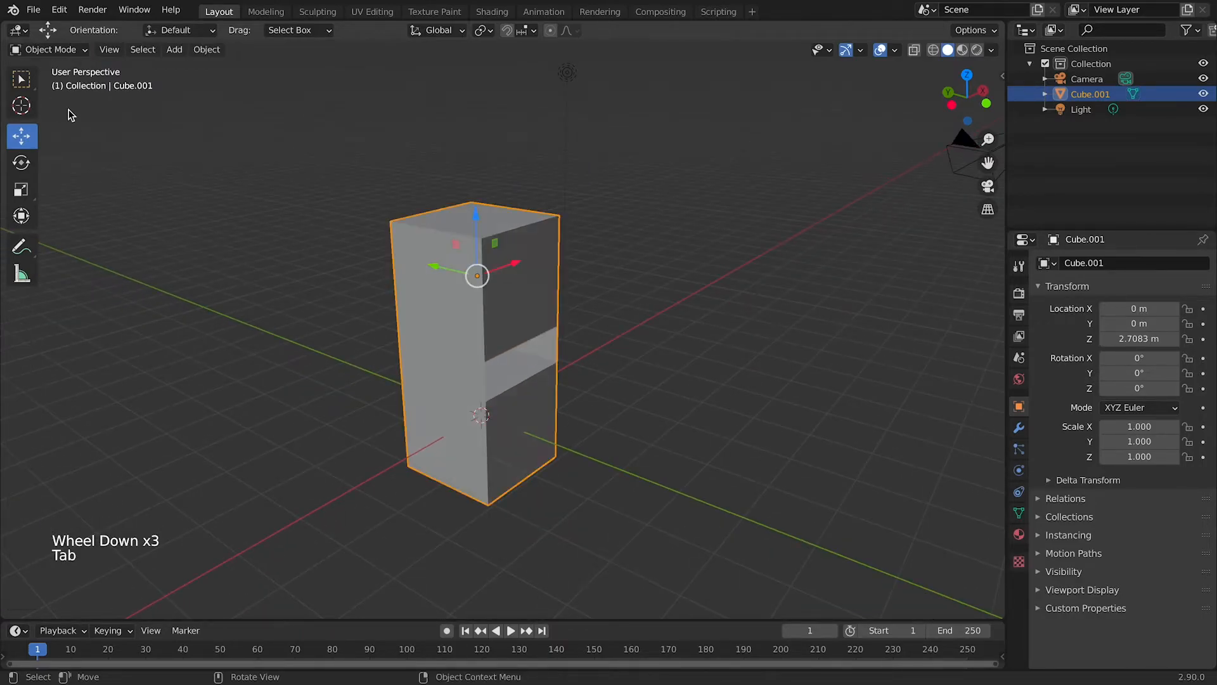
pyautogui.press('x')
pyautogui.click(461, 323)
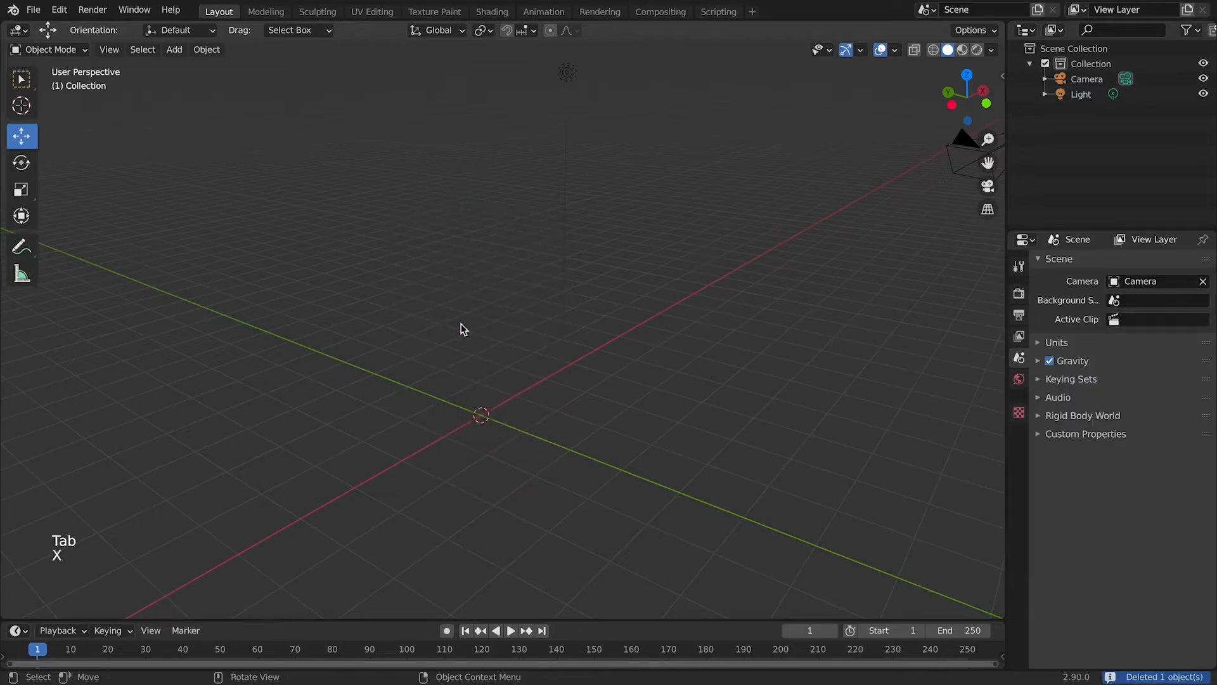
# Step: Add a new cube mesh to the scene
pyautogui.click(174, 50)
pyautogui.moveTo(220, 71)
pyautogui.click(374, 83)
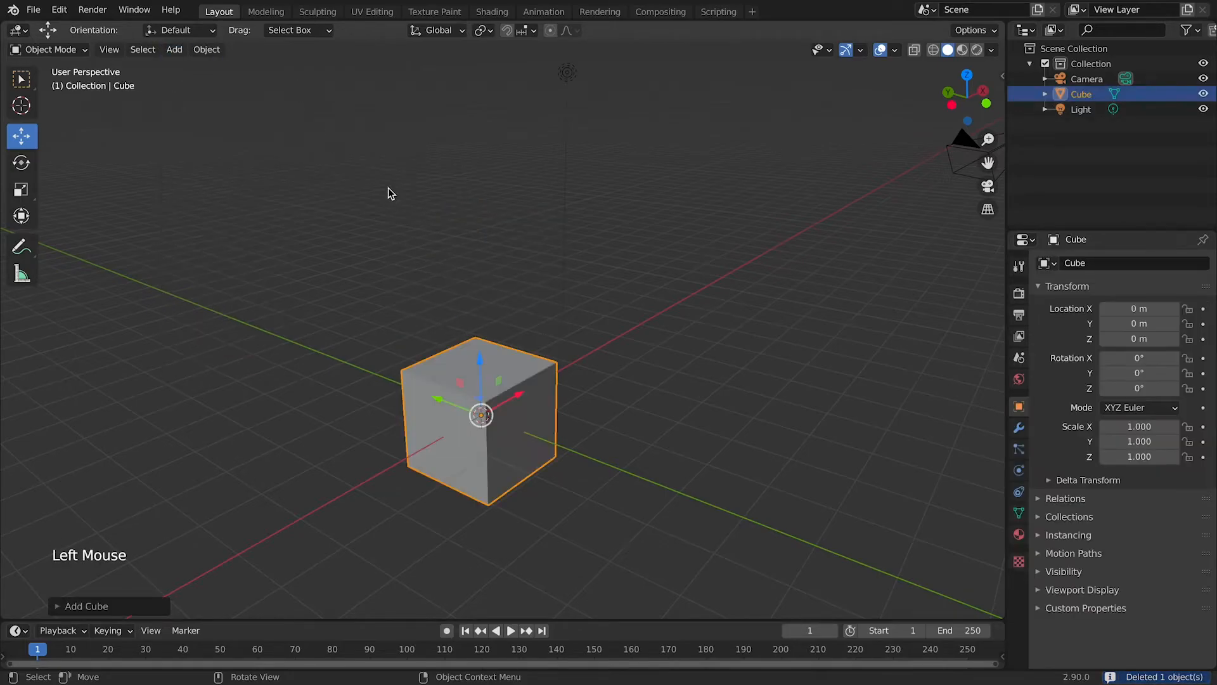
# Step: Add a cylinder mesh and raise it along Z to about 1.01 m so it protrudes from the cube's top
pyautogui.click(170, 50)
pyautogui.moveTo(178, 68)
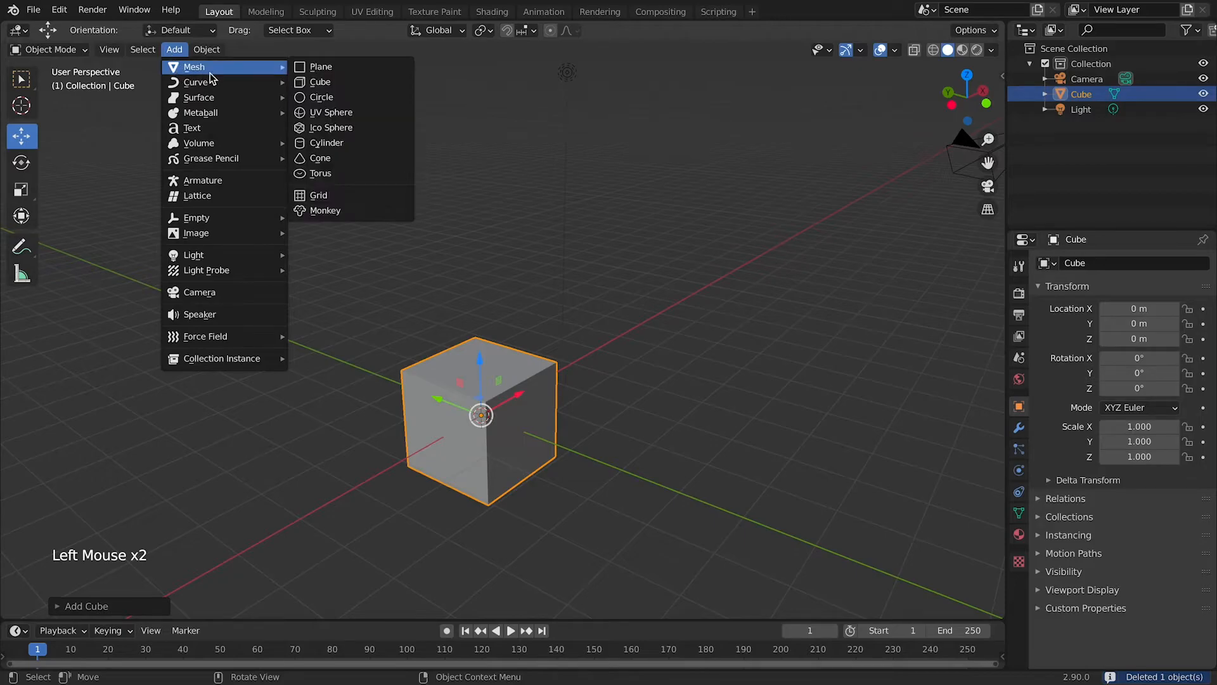
pyautogui.click(327, 143)
pyautogui.moveTo(481, 371); pyautogui.dragTo(480, 331)
pyautogui.moveTo(546, 336); pyautogui.dragTo(598, 342, button='middle')
pyautogui.scroll(2, 596, 347)
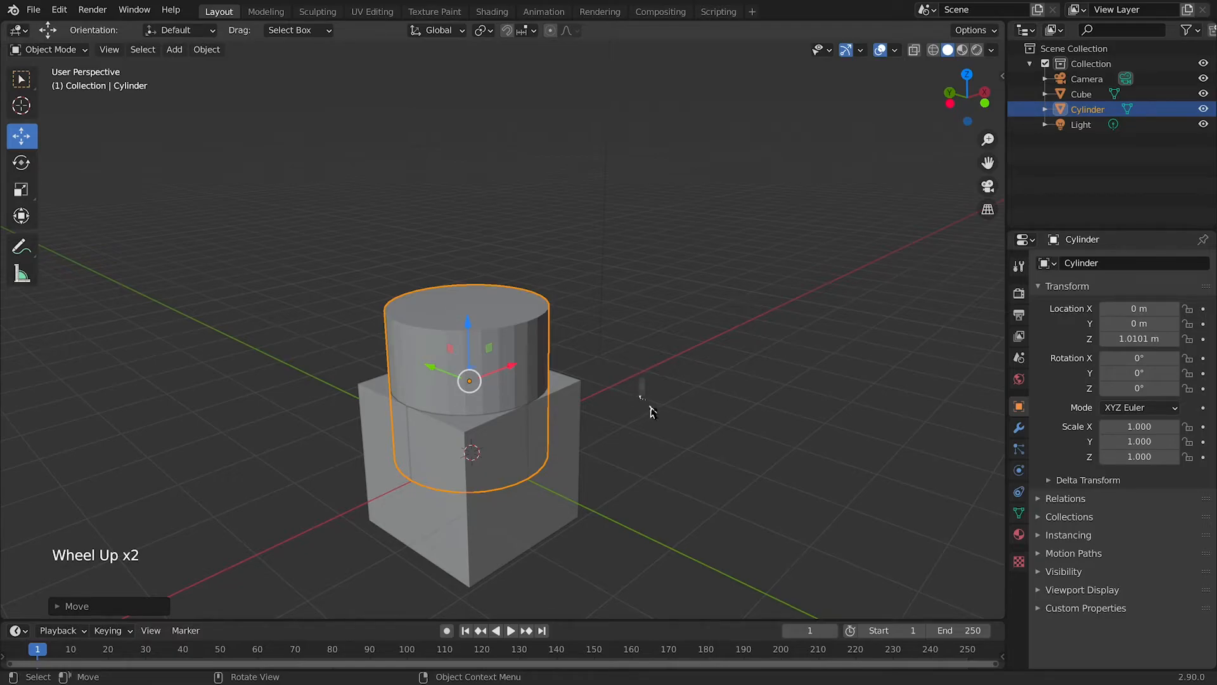
# Step: Select the cylinder and the cube, with the cube active, and join them into one object
pyautogui.moveTo(581, 475); pyautogui.dragTo(644, 459, button='middle')
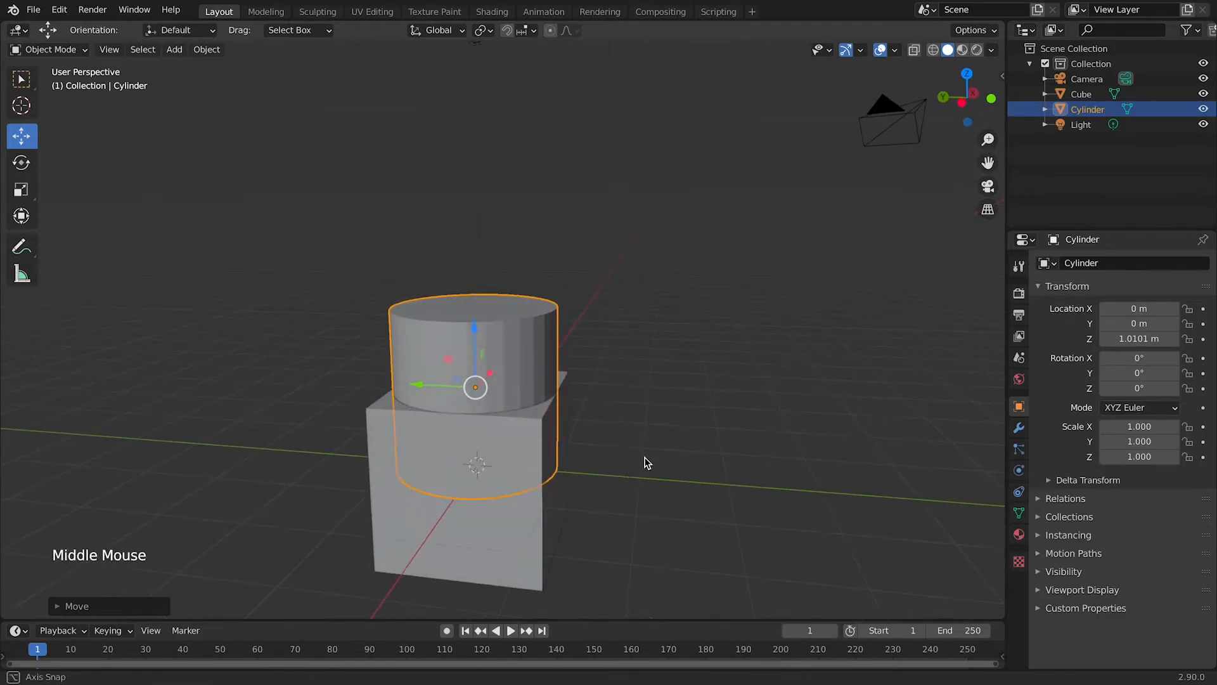
pyautogui.keyDown('shift'); pyautogui.click(447, 532); pyautogui.keyUp('shift')
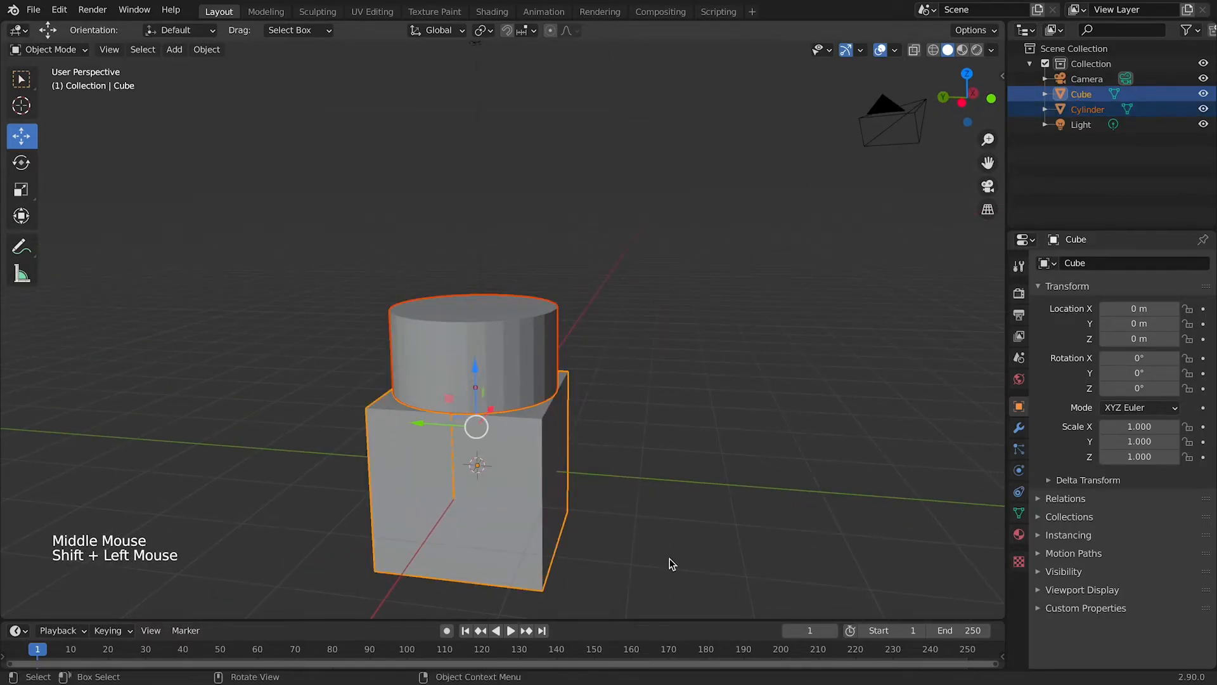
pyautogui.click(598, 400)
pyautogui.click(597, 400)
pyautogui.click(524, 372)
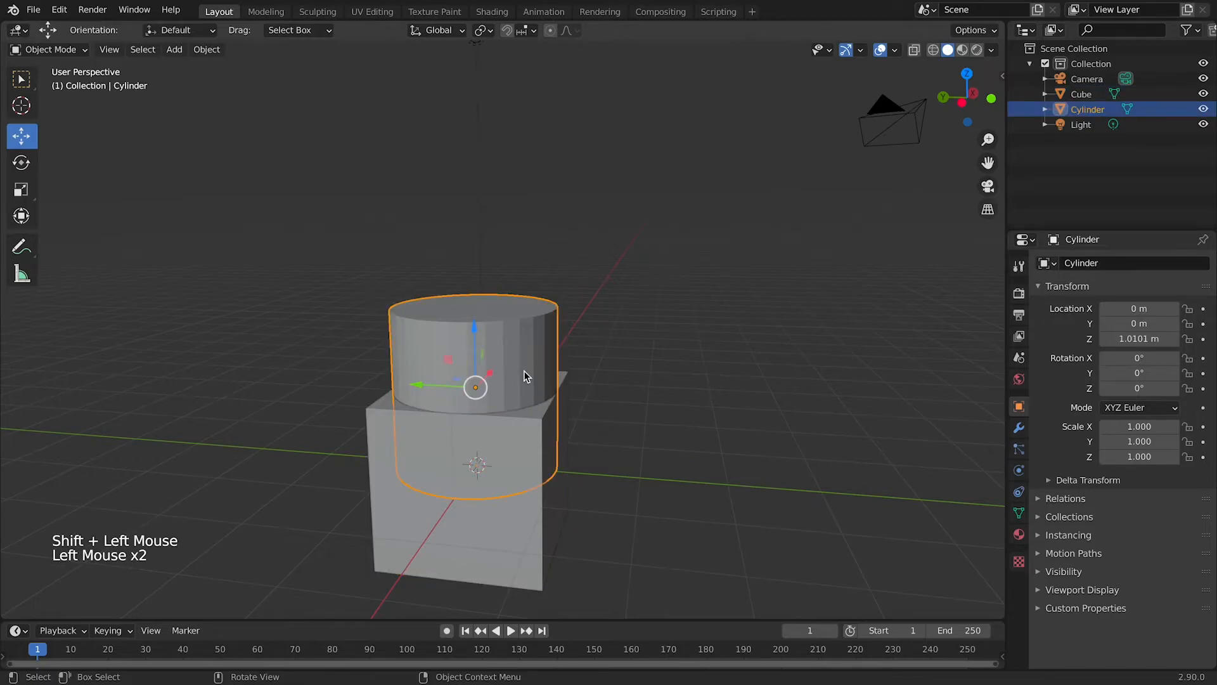
pyautogui.keyDown('shift'); pyautogui.click(501, 542); pyautogui.keyUp('shift')
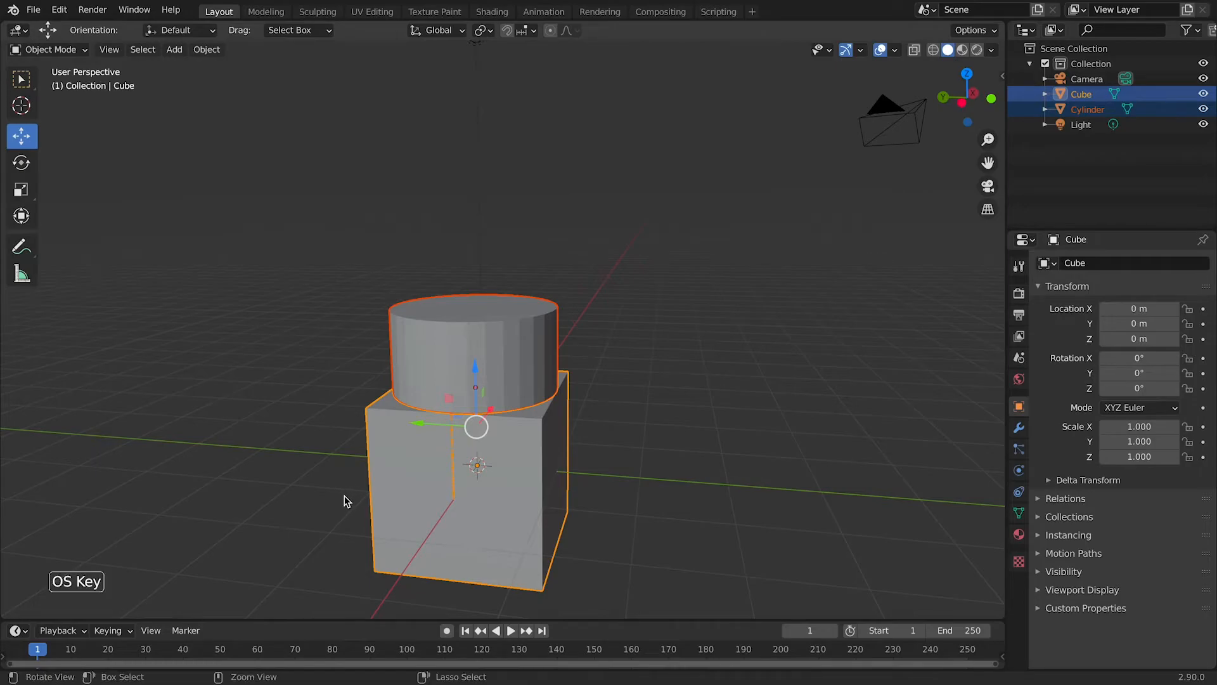
pyautogui.press('super+j')
pyautogui.moveTo(452, 404); pyautogui.dragTo(563, 389, button='middle')
pyautogui.click(766, 371)
pyautogui.click(486, 413)
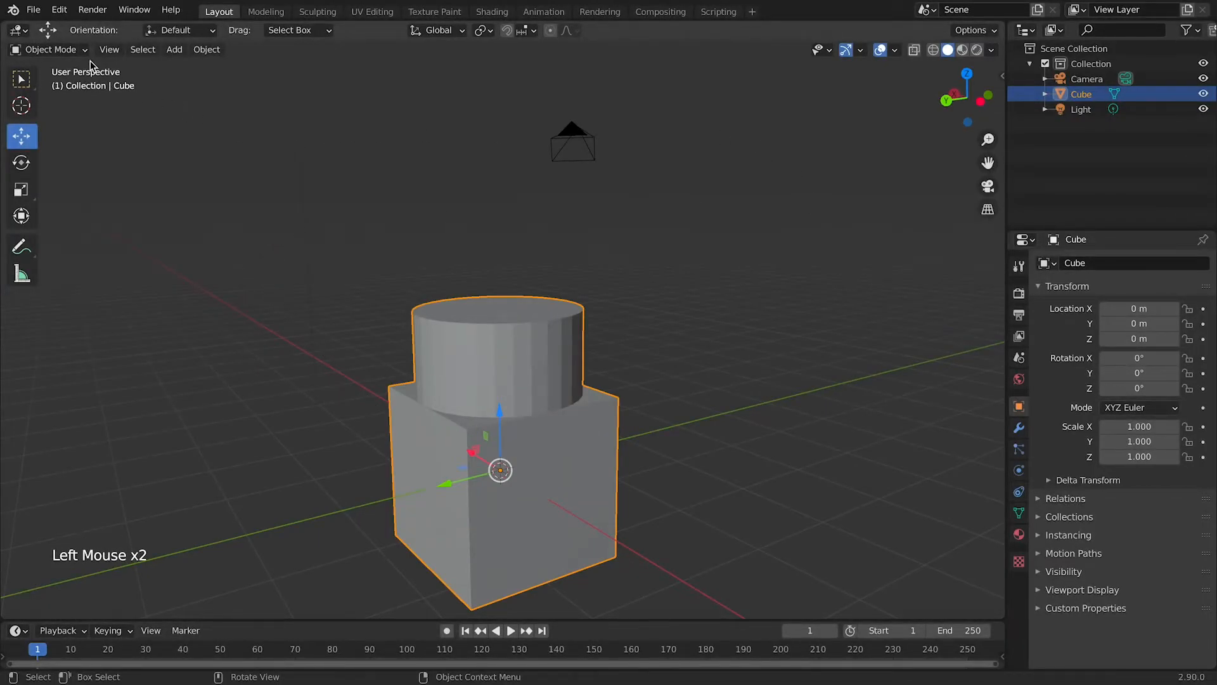
# Step: Enter Edit Mode and examine the joined mesh's overlapping geometry in wireframe shading
pyautogui.click(76, 49)
pyautogui.click(69, 82)
pyautogui.moveTo(449, 464); pyautogui.dragTo(507, 459, button='middle')
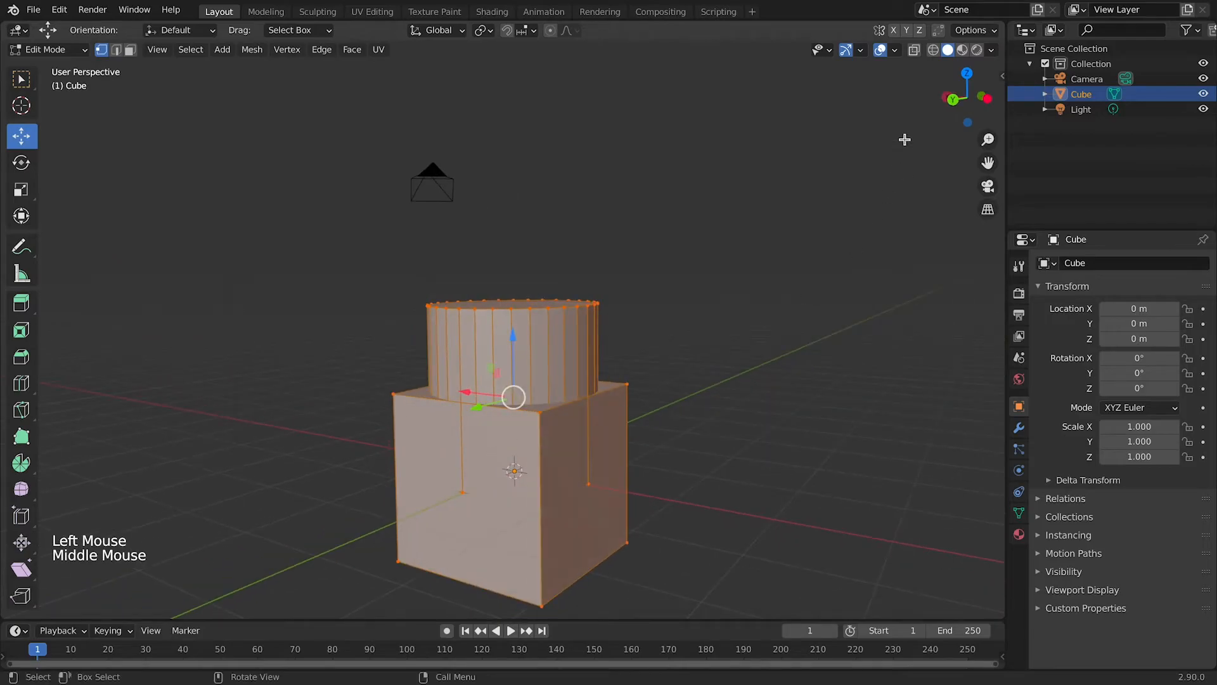
pyautogui.click(933, 51)
pyautogui.scroll(3, 782, 174)
pyautogui.moveTo(526, 444)
pyautogui.mouseDown(button='middle')
pyautogui.moveTo(584, 435)
pyautogui.moveTo(596, 369)
pyautogui.moveTo(475, 413)
pyautogui.moveTo(456, 443)
pyautogui.moveTo(558, 492)
pyautogui.moveTo(614, 488)
pyautogui.moveTo(565, 467)
pyautogui.mouseUp(button='middle')
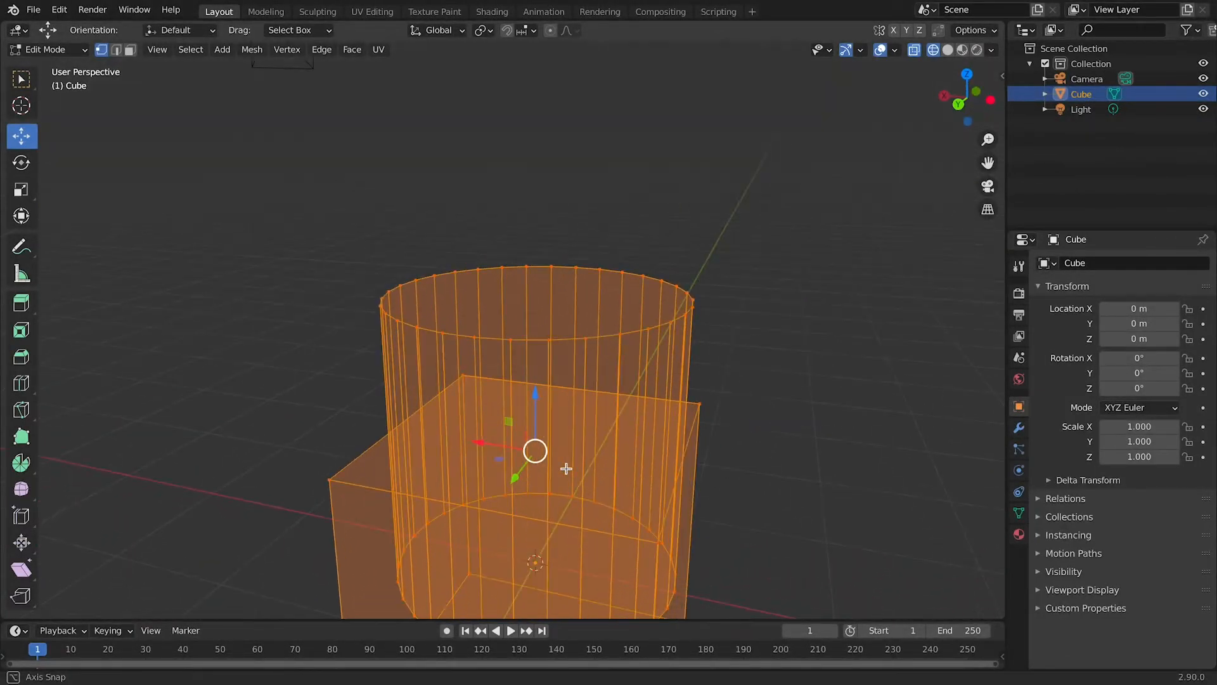
pyautogui.scroll(1, 694, 389)
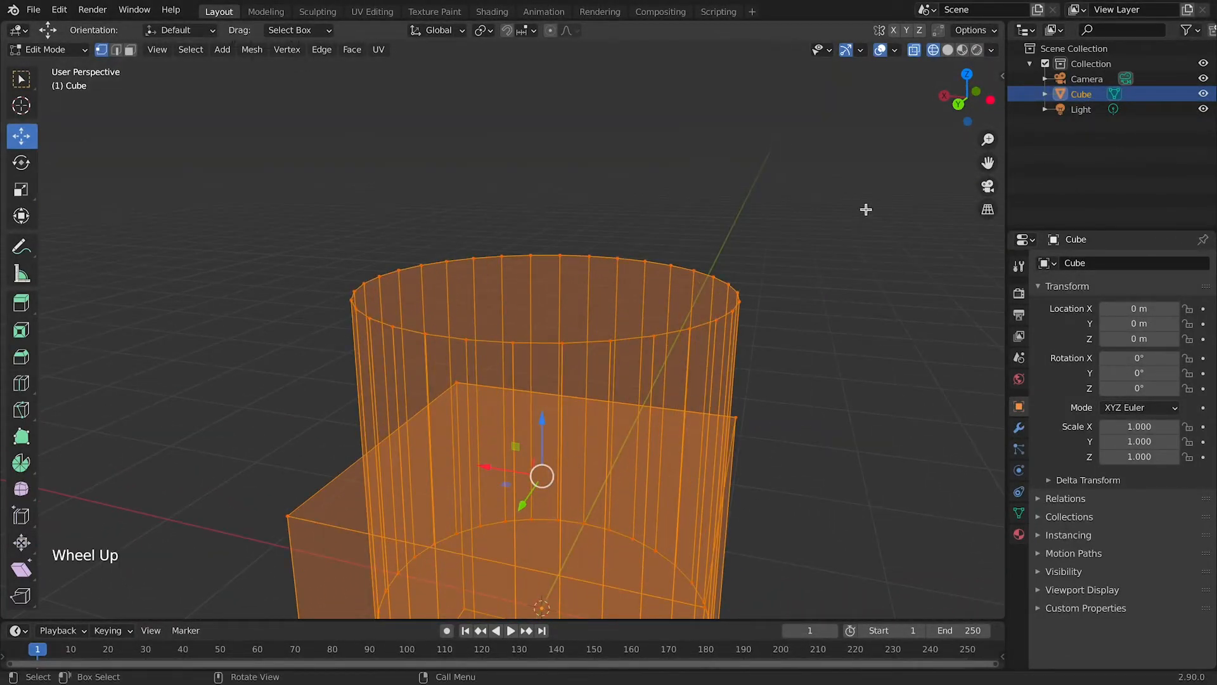
# Step: Return to Object Mode and restore solid viewport shading
pyautogui.click(92, 55)
pyautogui.click(87, 53)
pyautogui.click(80, 71)
pyautogui.scroll(-4, 311, 201)
pyautogui.click(947, 50)
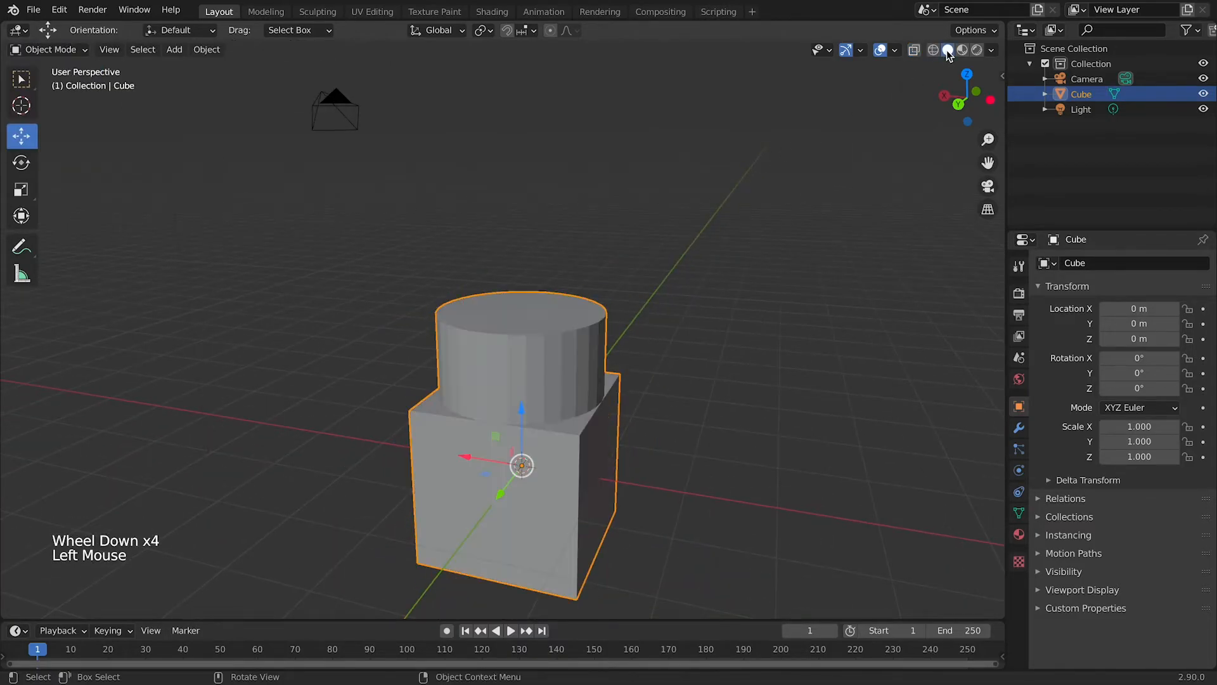
# Step: Undo the mode changes and the join to restore the cylinder and cube as separate objects
pyautogui.press('super+z')
pyautogui.press('super+z')
pyautogui.press('super+z')
pyautogui.press('super+z')
pyautogui.press('super+z')
pyautogui.press('super+z')
pyautogui.press('super+z')
pyautogui.press('super+z')
pyautogui.press('super+z')
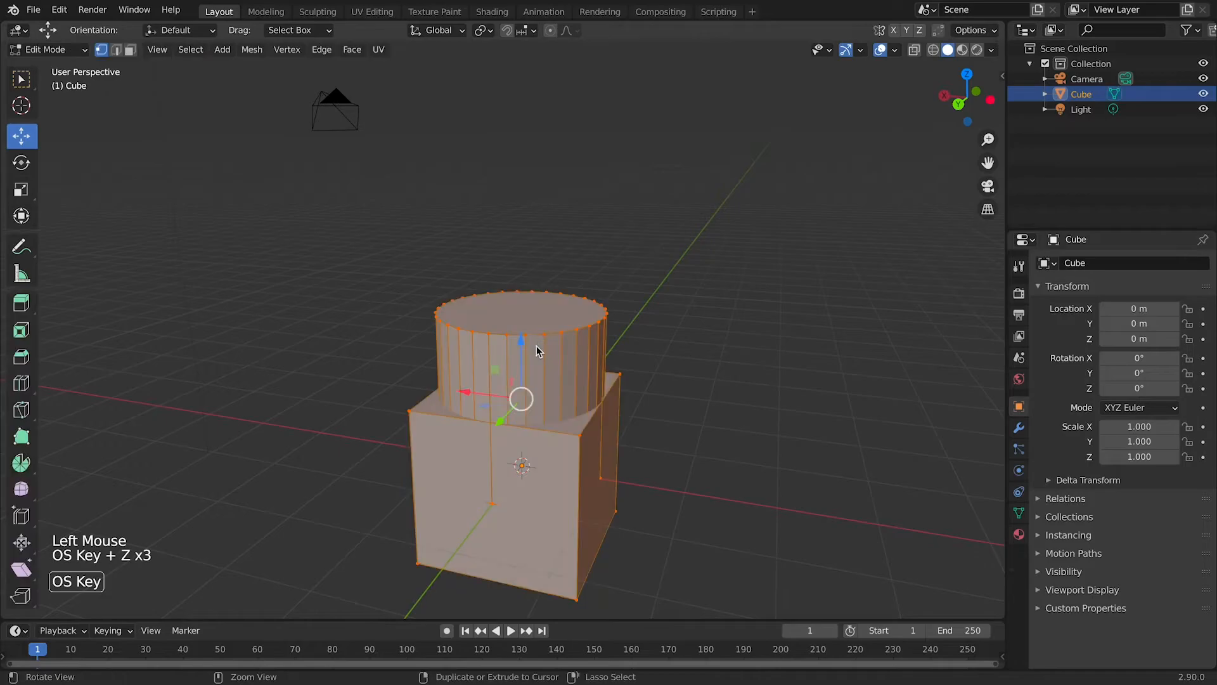
pyautogui.press('super+z')
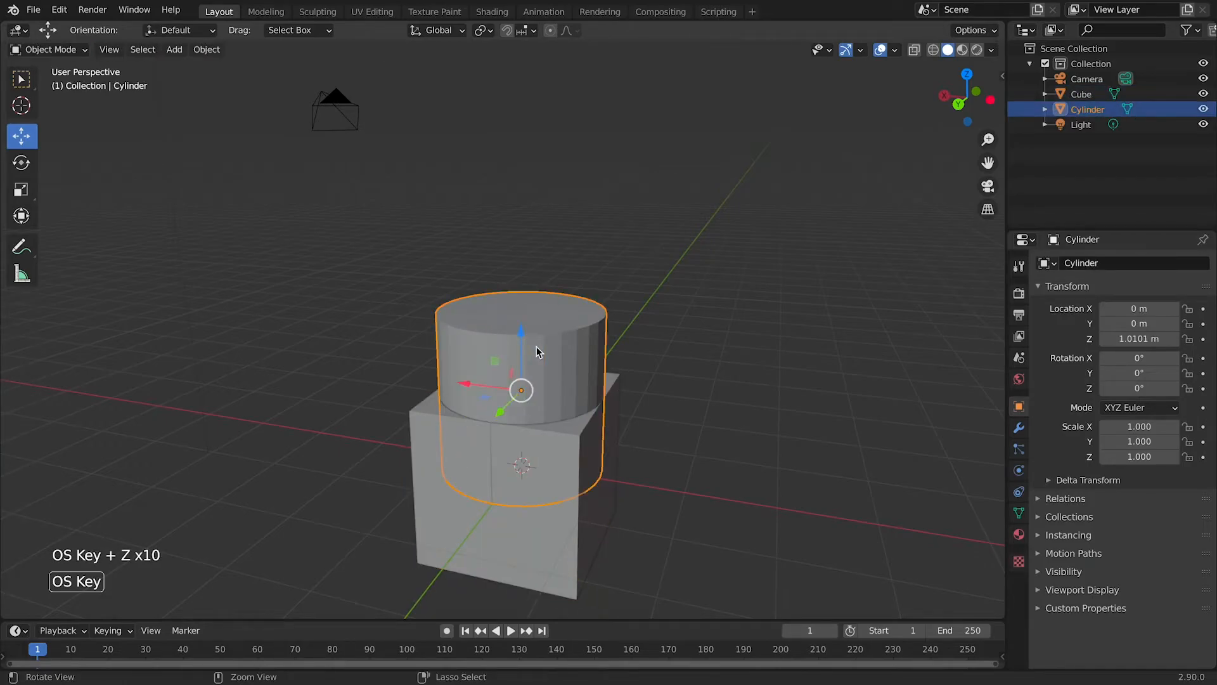
# Step: Select the cylinder and the cube, with the cube as the active object
pyautogui.click(671, 369)
pyautogui.click(550, 380)
pyautogui.keyDown('shift'); pyautogui.click(521, 549); pyautogui.keyUp('shift')
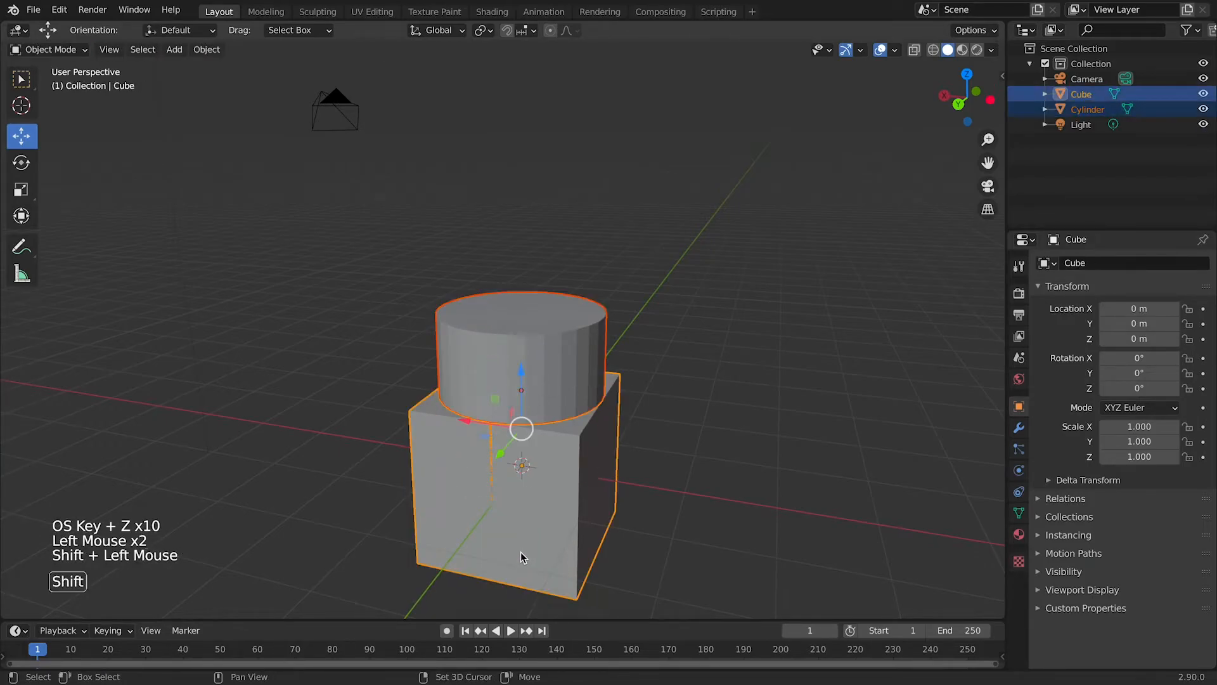
# Step: Turn the Object: Bool Tool add-on off and back on in the Preferences, leave it enabled, and close the Preferences
pyautogui.click(60, 10)
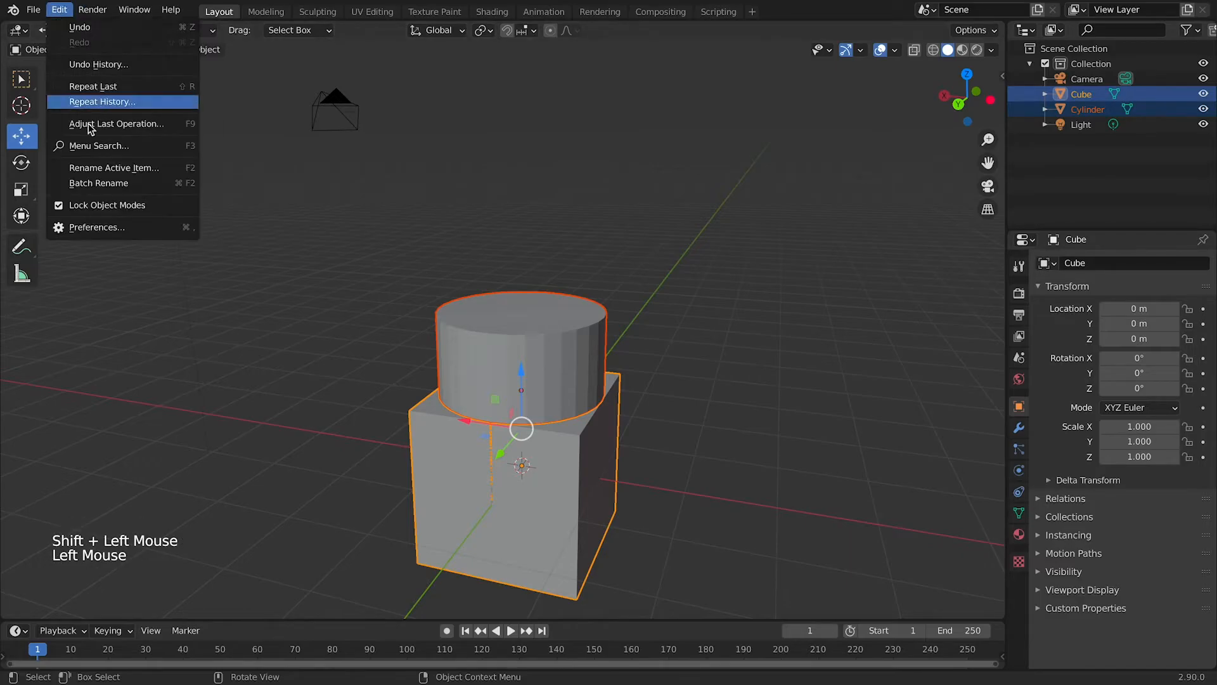
pyautogui.click(83, 227)
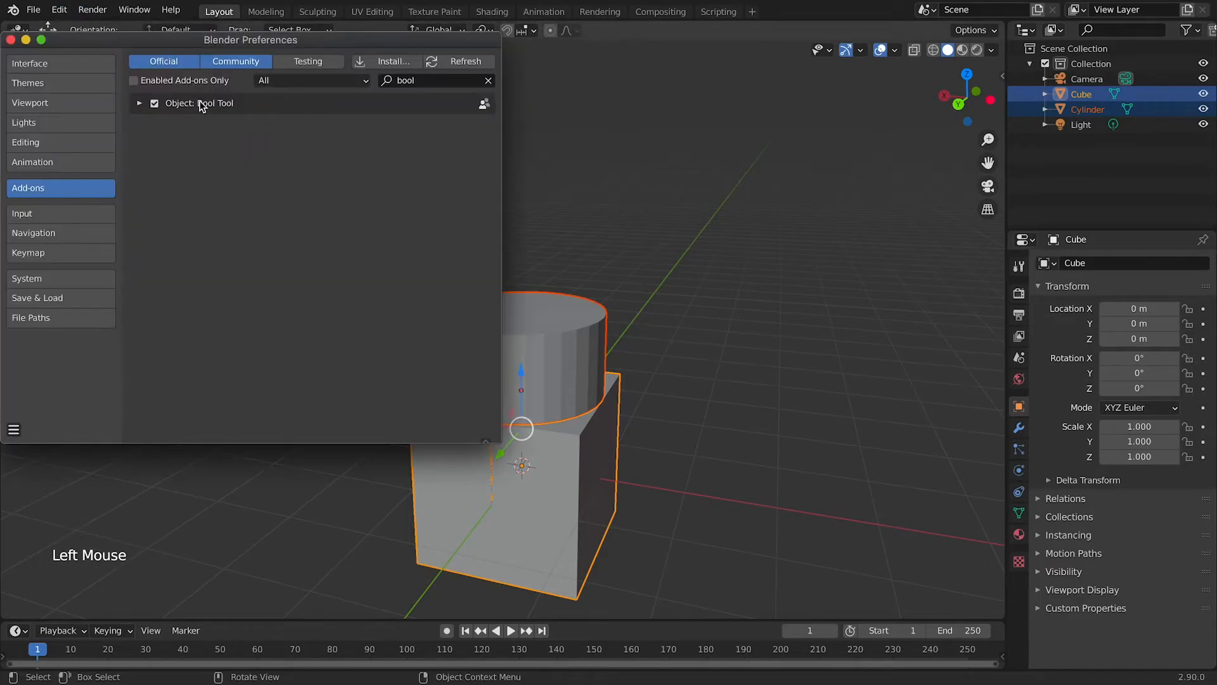
pyautogui.click(154, 104)
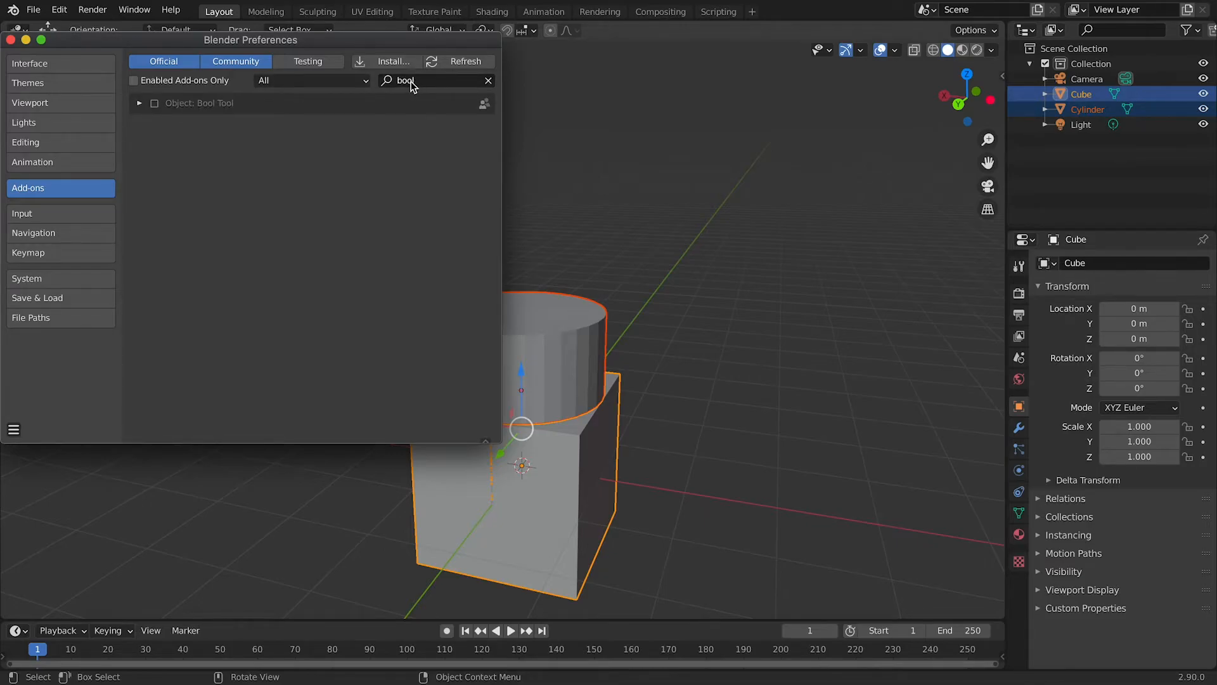
pyautogui.click(154, 103)
pyautogui.click(13, 430)
pyautogui.click(39, 388)
pyautogui.click(10, 39)
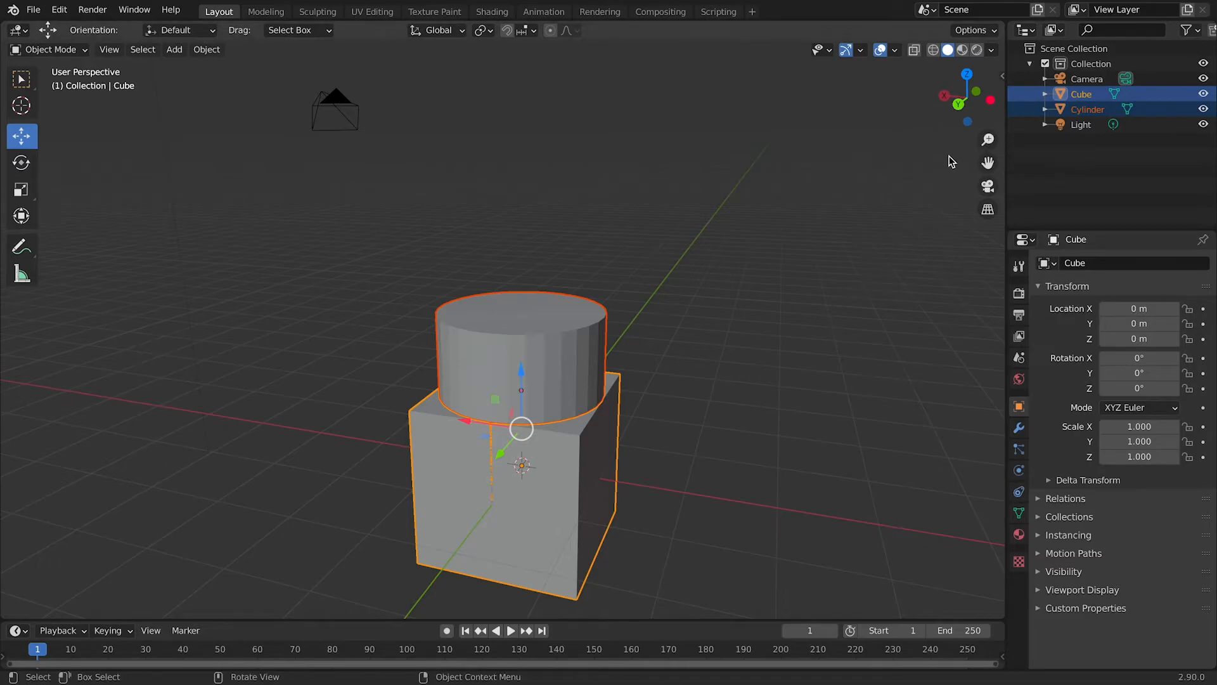
# Step: Show and hide the 3D viewport's sidebar repeatedly, ending with it hidden
pyautogui.click(1003, 77)
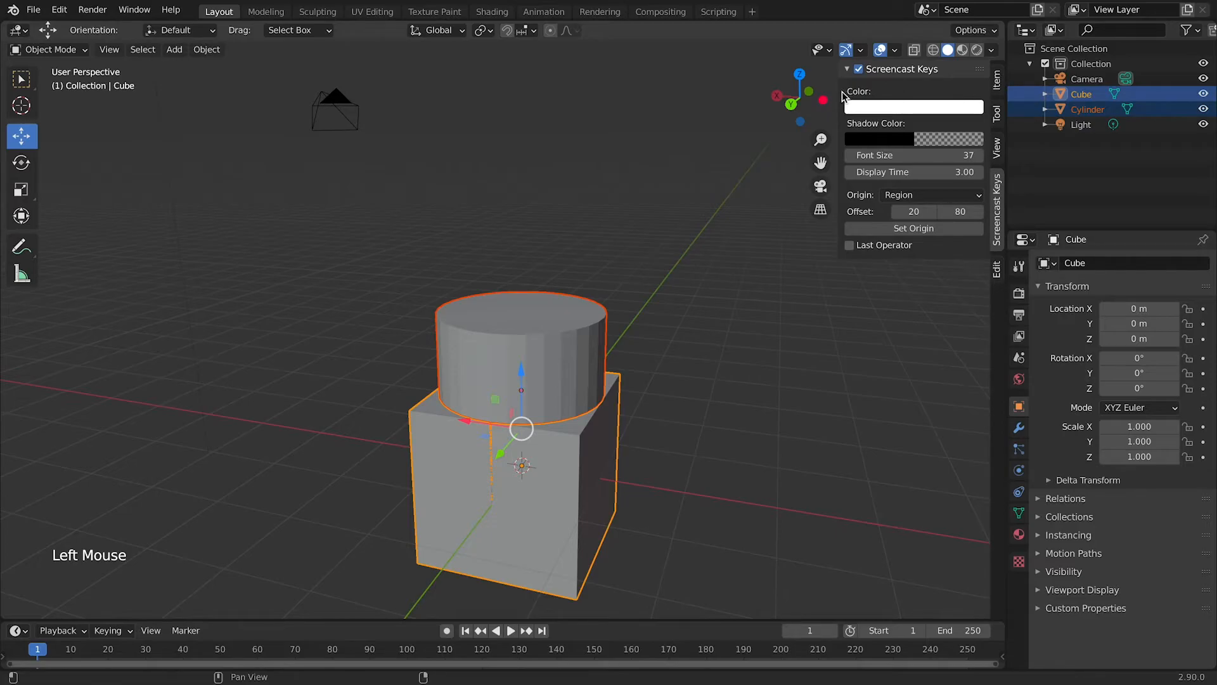
pyautogui.press('n')
pyautogui.press('n')
pyautogui.press('n')
pyautogui.press('n')
pyautogui.press('n')
pyautogui.press('n')
pyautogui.press('n')
pyautogui.press('n')
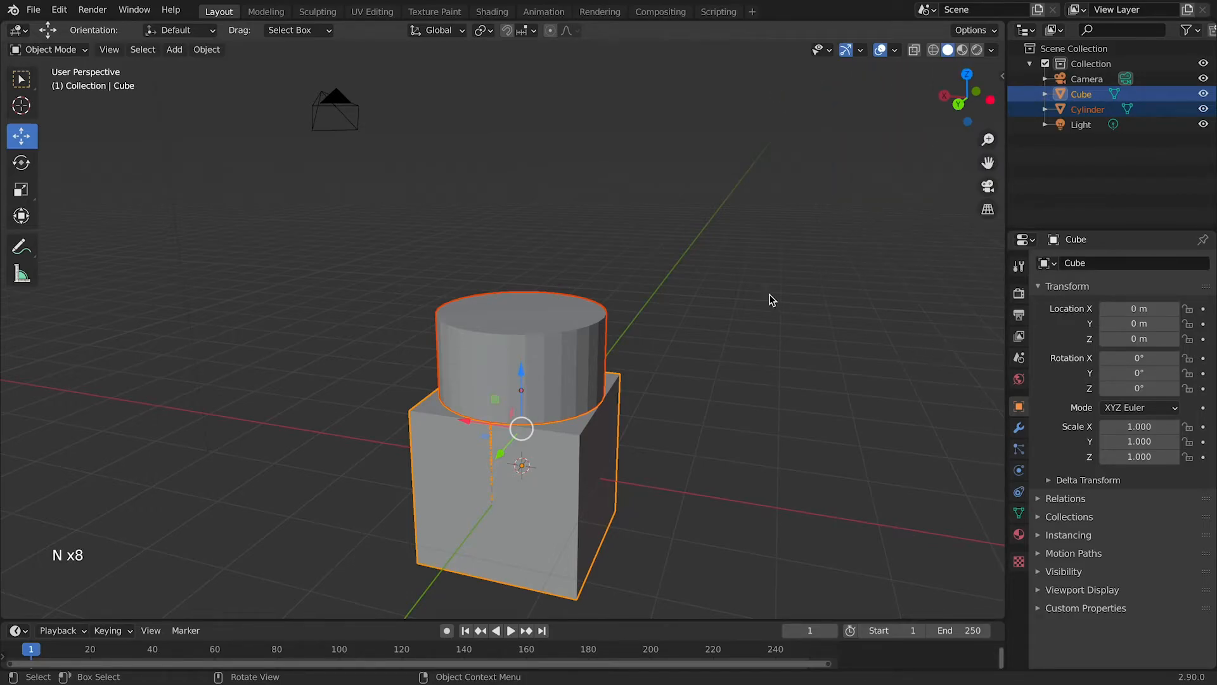
# Step: Toggle the 3D viewport's toolbar off and on repeatedly, ending with it shown
pyautogui.press('t')
pyautogui.press('t')
pyautogui.press('t')
pyautogui.press('t')
pyautogui.press('t')
pyautogui.press('t')
# Step: Show the viewport sidebar and expand the Bool Tool options in its Edit category
pyautogui.press('n')
pyautogui.press('n')
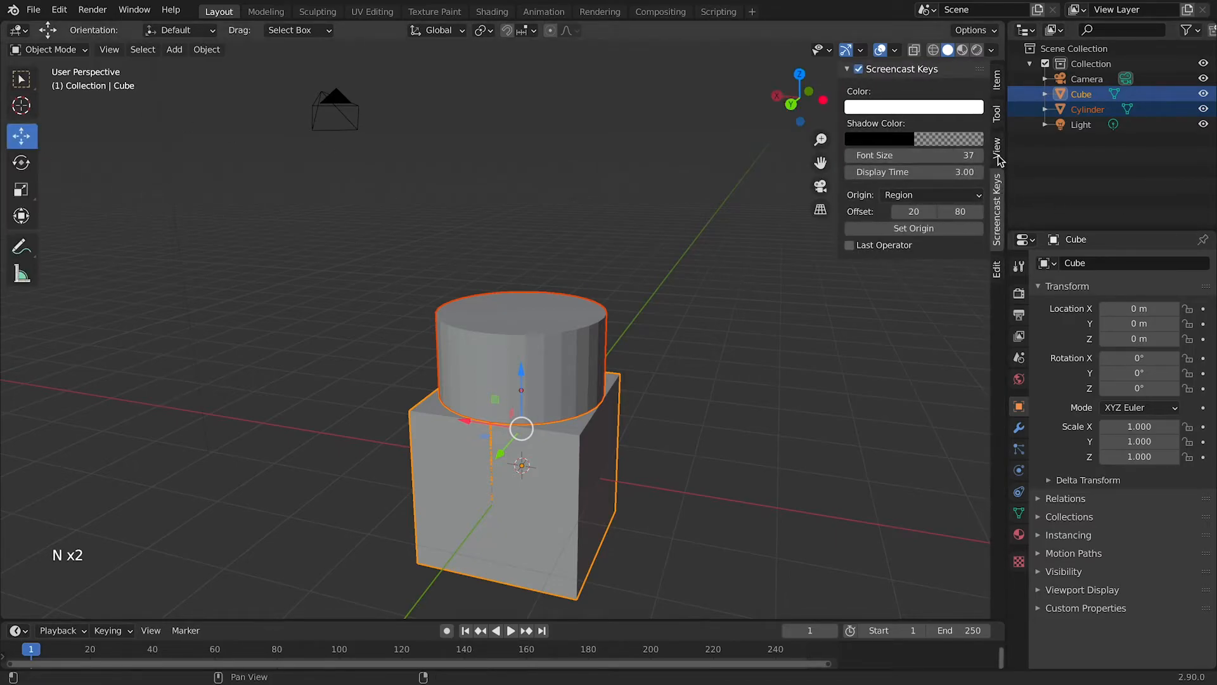
pyautogui.click(997, 272)
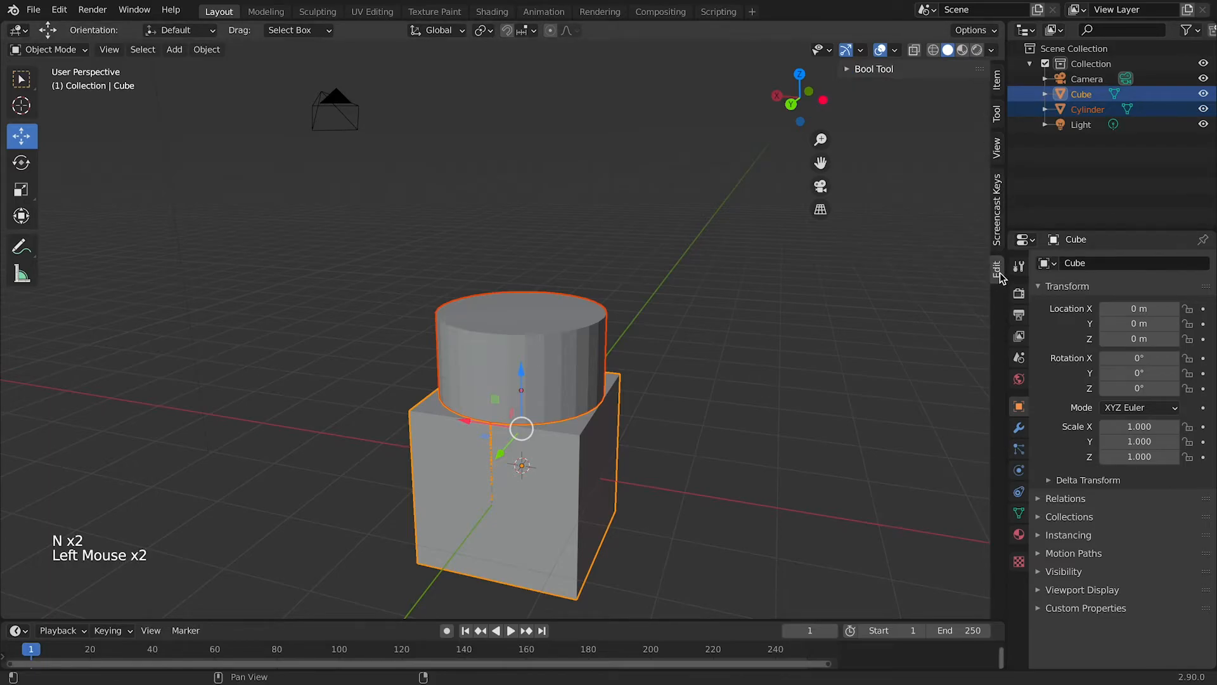
pyautogui.click(848, 69)
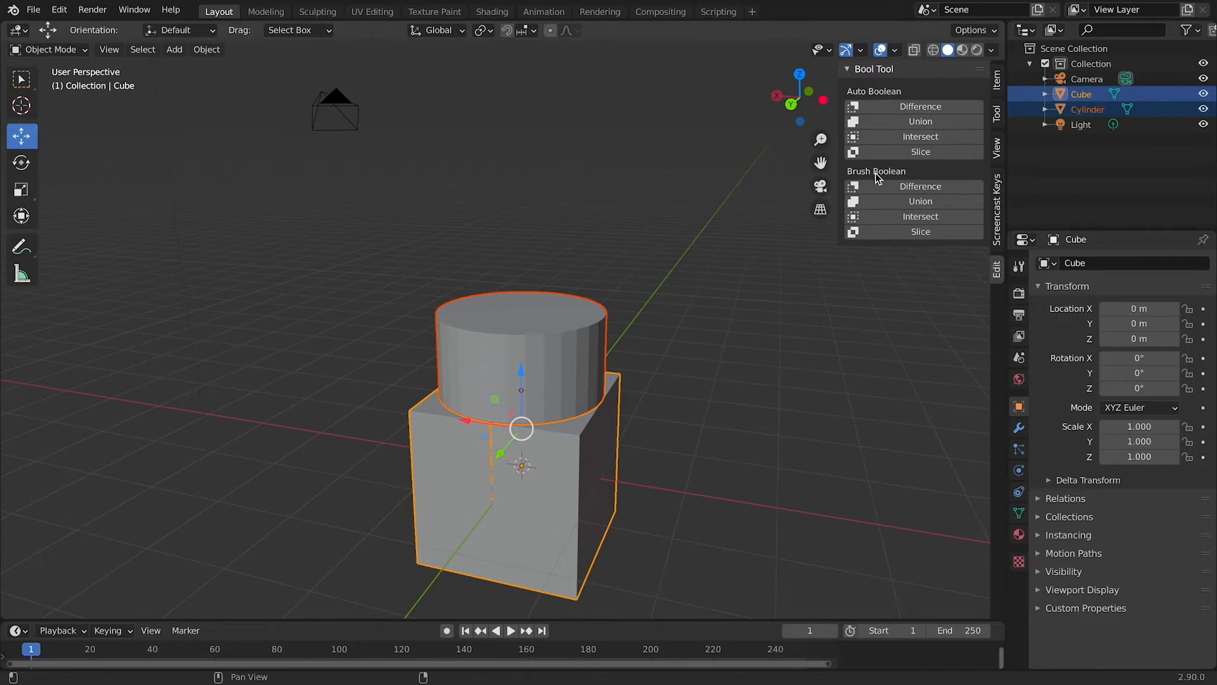
# Step: Try an Auto Boolean Union with the cube active, inspect the resulting shape, and undo it
pyautogui.click(938, 124)
pyautogui.moveTo(683, 374); pyautogui.dragTo(573, 397, button='middle')
pyautogui.press('super')
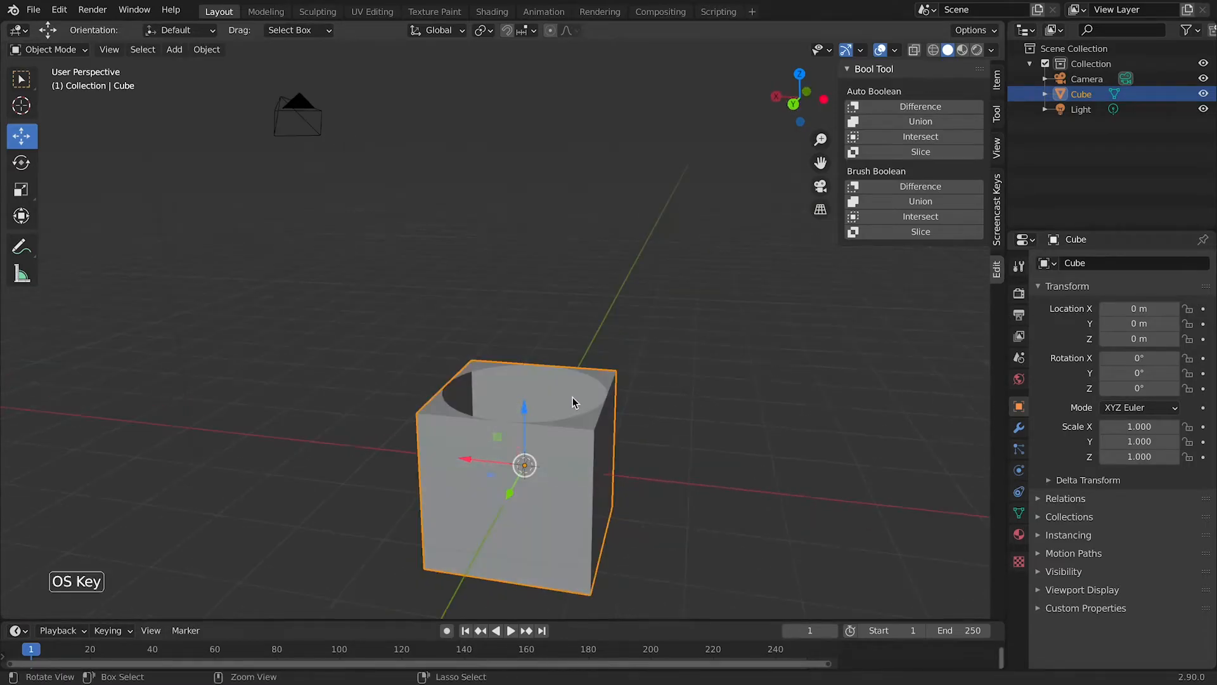
pyautogui.press('super+z')
# Step: Select the cube and cylinder in alternating order to compare which one becomes the active object
pyautogui.click(733, 340)
pyautogui.click(546, 356)
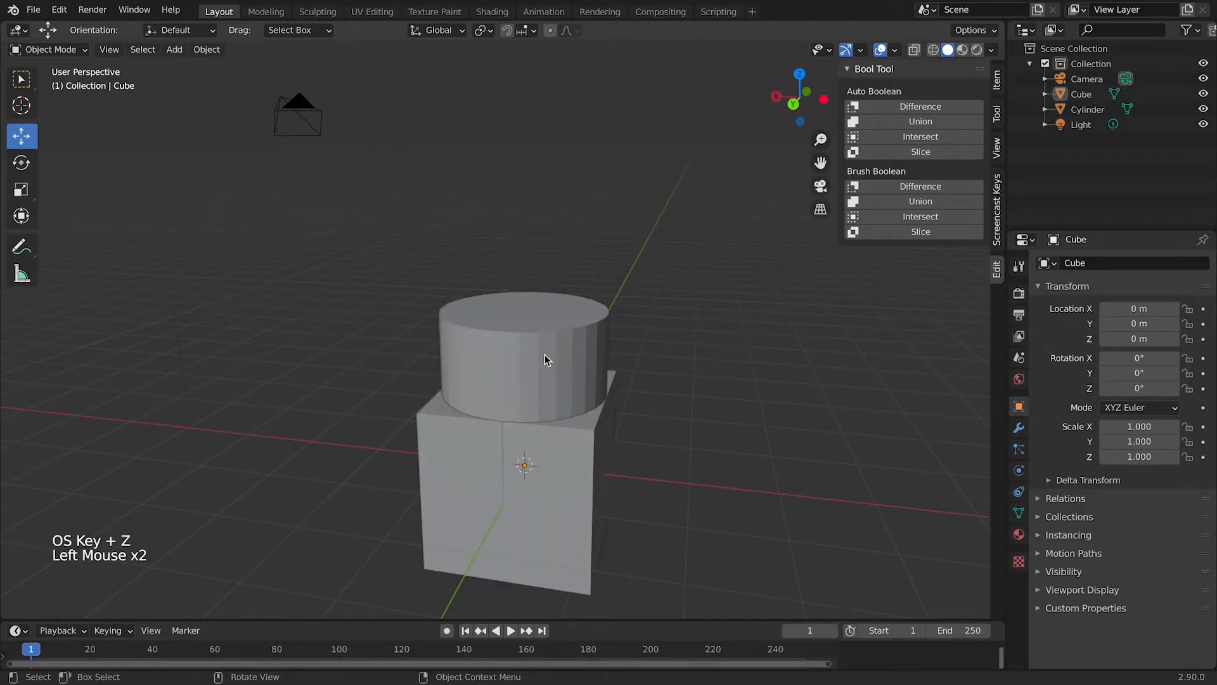
pyautogui.keyDown('shift'); pyautogui.click(509, 539); pyautogui.keyUp('shift')
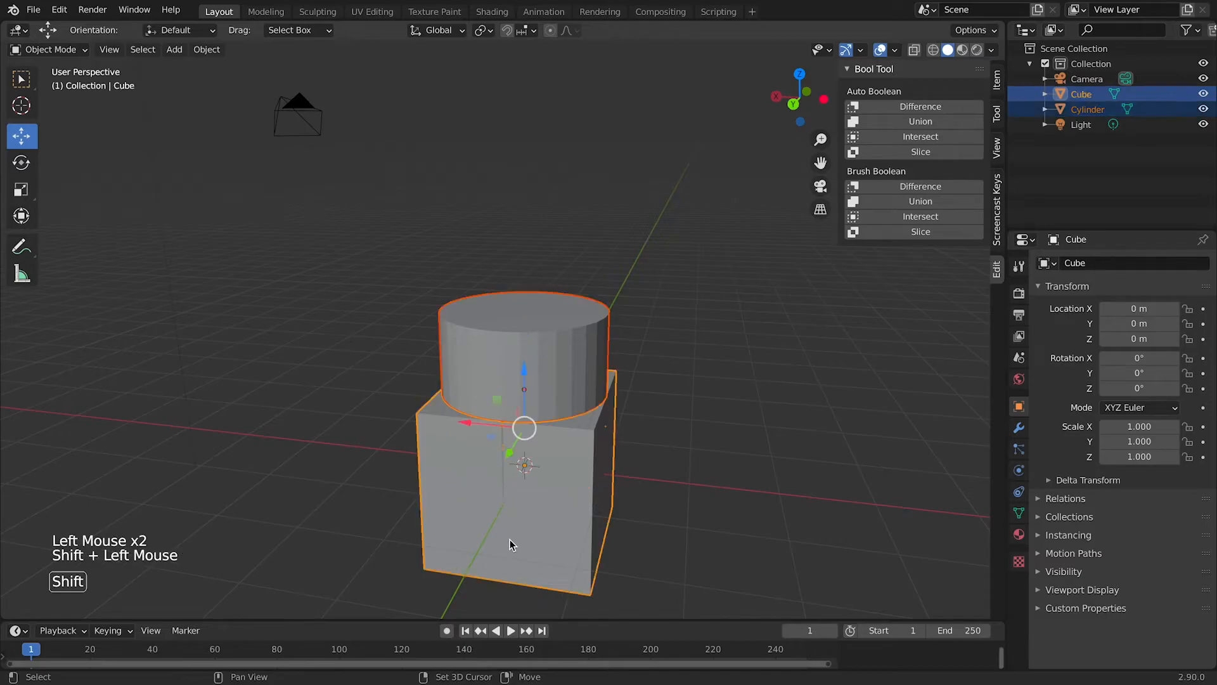
pyautogui.click(649, 528)
pyautogui.doubleClick(538, 523)
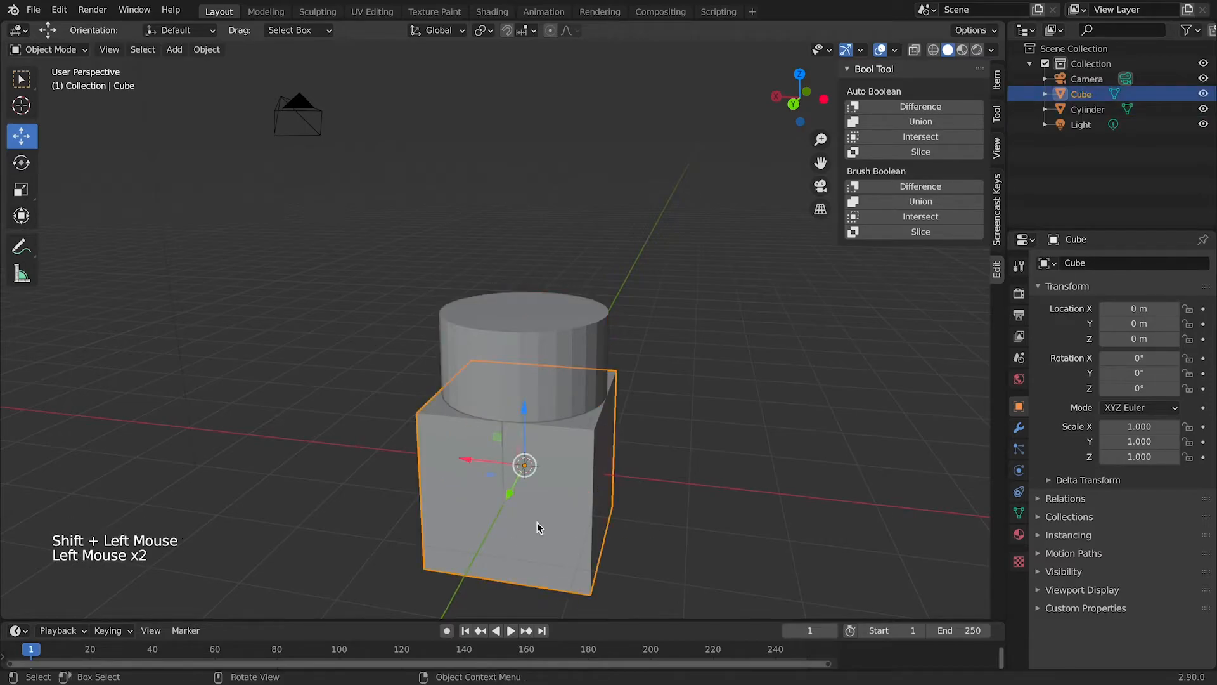
pyautogui.keyDown('shift'); pyautogui.click(517, 340); pyautogui.keyUp('shift')
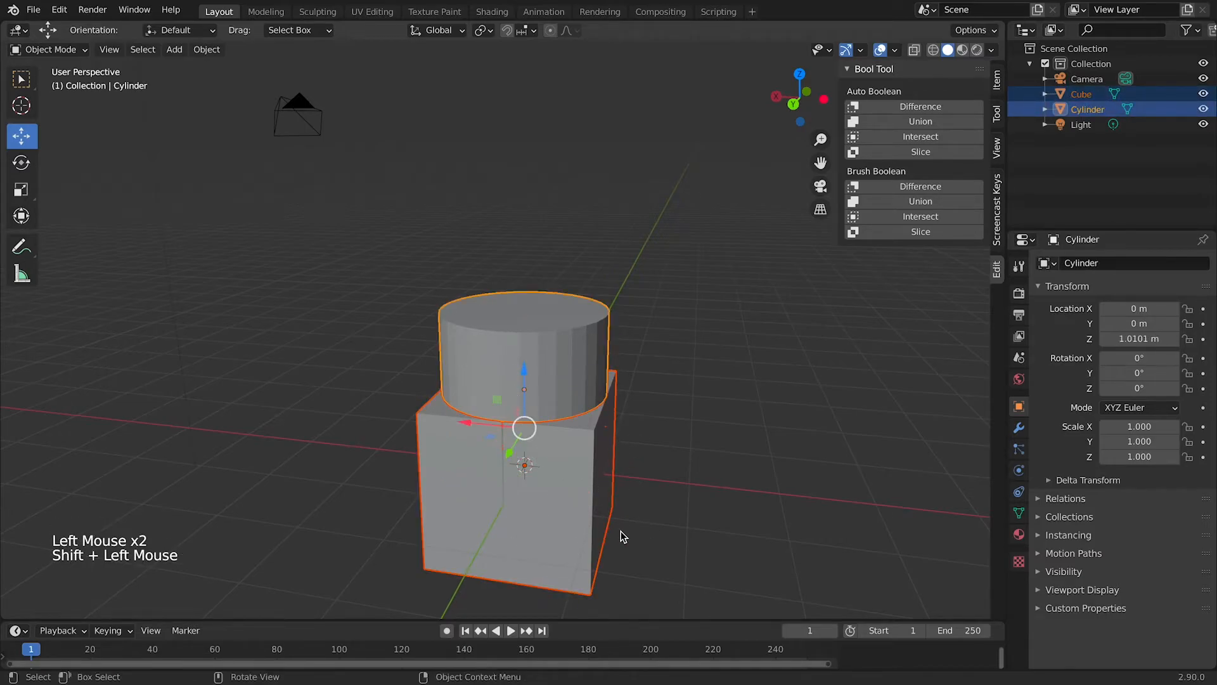
pyautogui.click(672, 367)
pyautogui.doubleClick(561, 356)
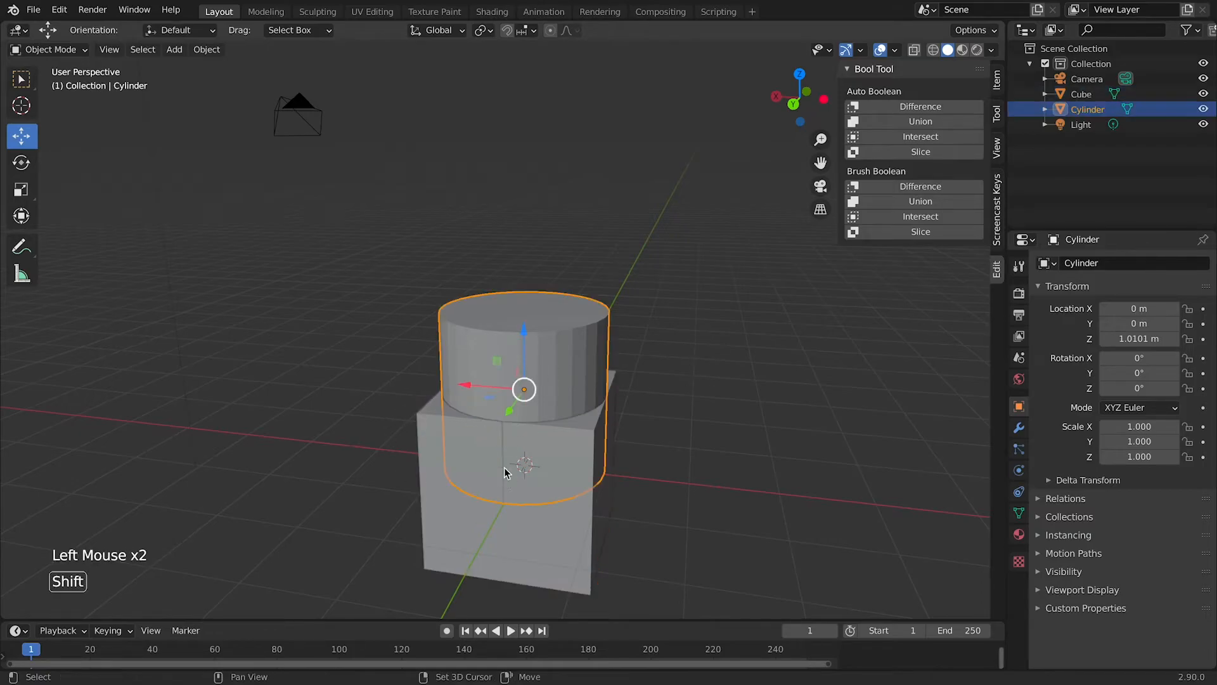
pyautogui.keyDown('shift'); pyautogui.click(507, 549); pyautogui.keyUp('shift')
# Step: Select the cube plus the cylinder as the active object and combine them with an Auto Boolean Union
pyautogui.click(677, 412)
pyautogui.click(562, 484)
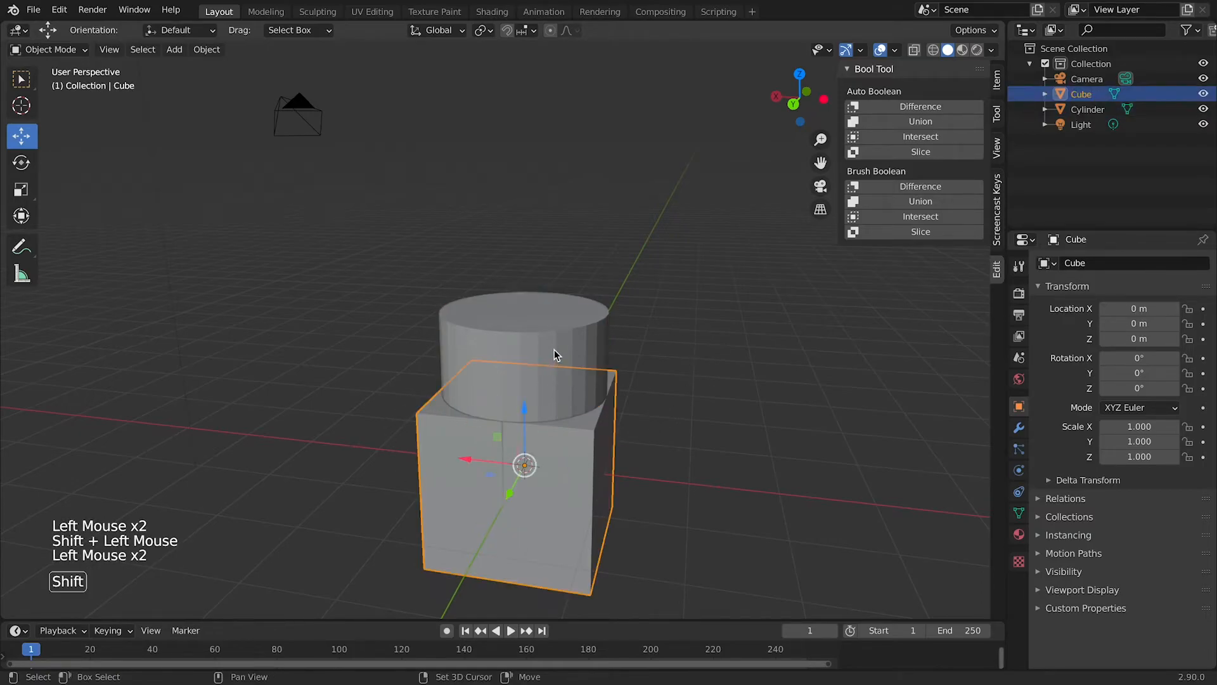
pyautogui.keyDown('shift'); pyautogui.click(554, 353); pyautogui.keyUp('shift')
pyautogui.click(944, 122)
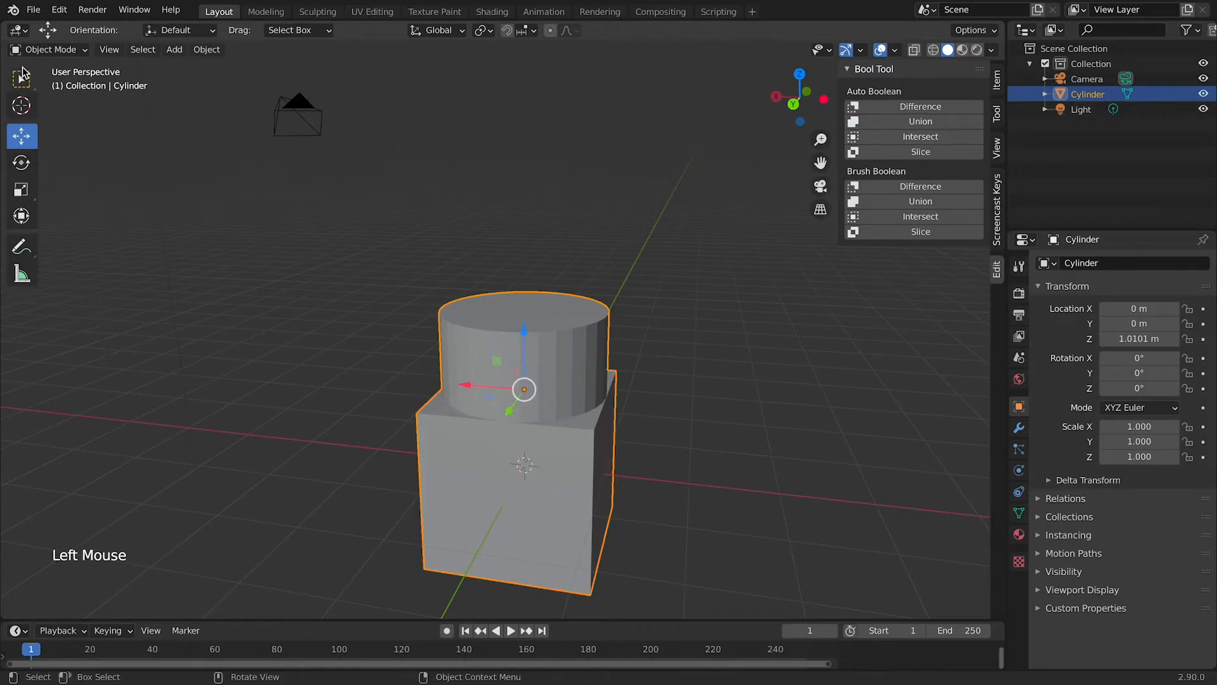
# Step: Enter Edit Mode and examine the union's internal geometry in wireframe shading
pyautogui.click(35, 40)
pyautogui.click(37, 49)
pyautogui.click(49, 83)
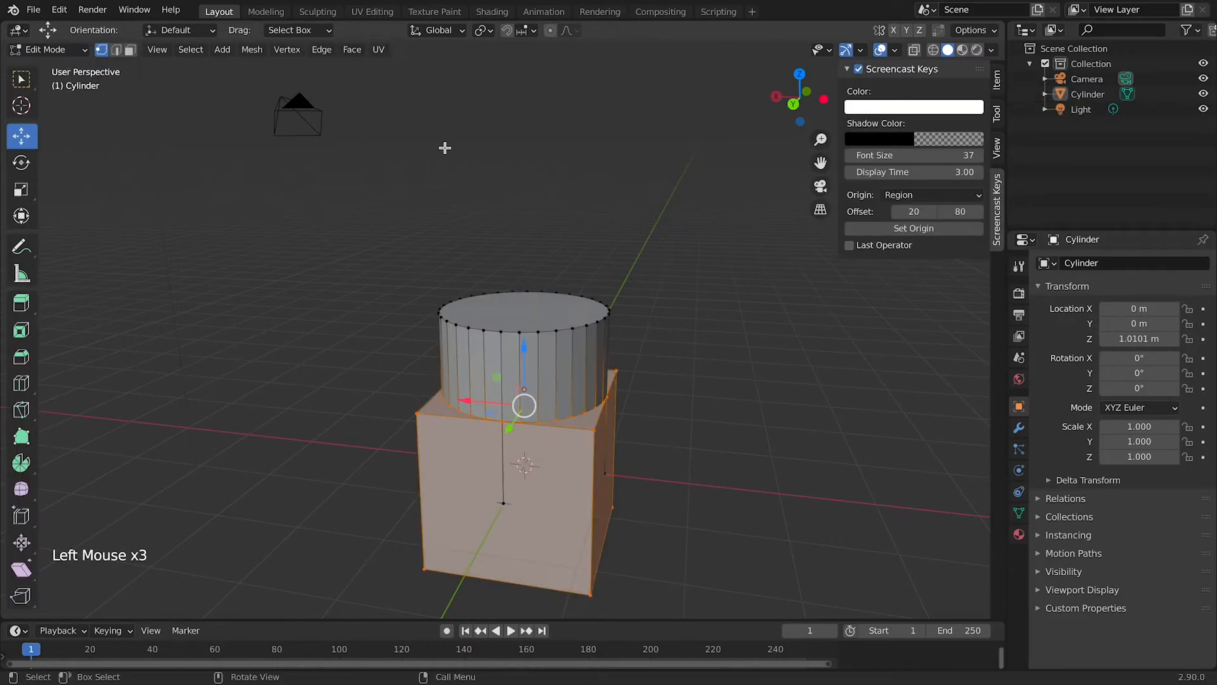
pyautogui.click(914, 50)
pyautogui.moveTo(602, 477)
pyautogui.mouseDown(button='middle')
pyautogui.moveTo(668, 432)
pyautogui.moveTo(609, 481)
pyautogui.moveTo(564, 477)
pyautogui.moveTo(603, 478)
pyautogui.mouseUp(button='middle')
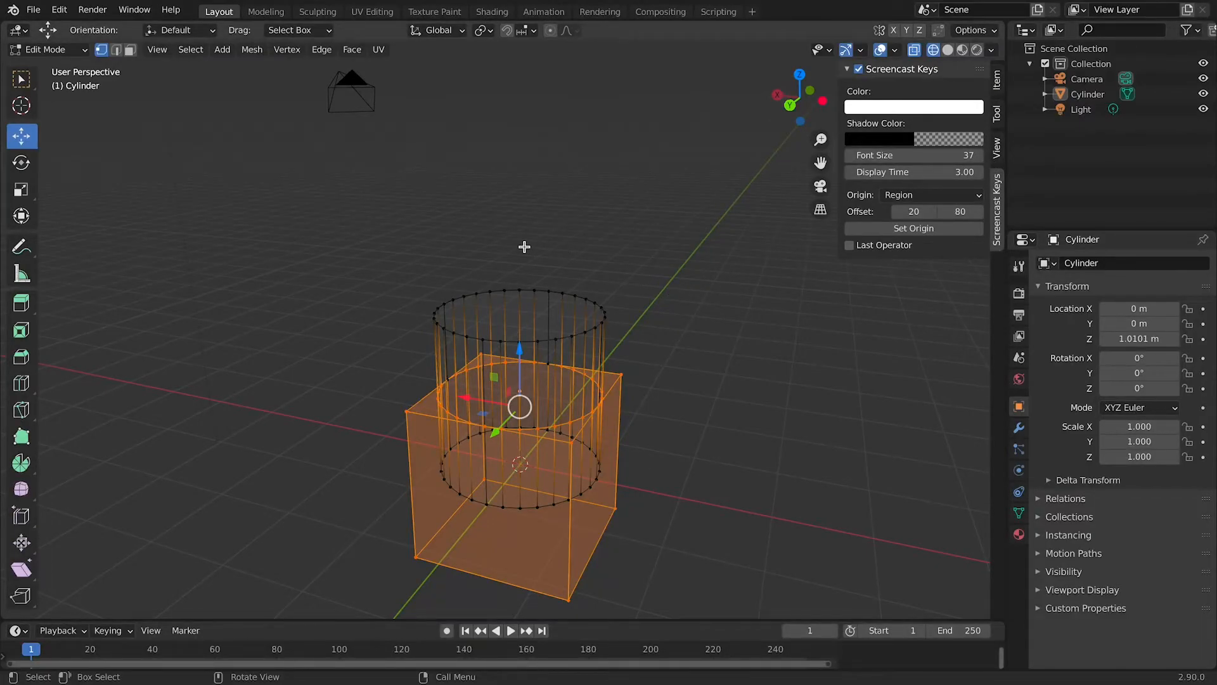
# Step: Leave Edit Mode, undo the Auto Boolean Union to separate the cube and cylinder, and restore solid shading
pyautogui.press('Tab')
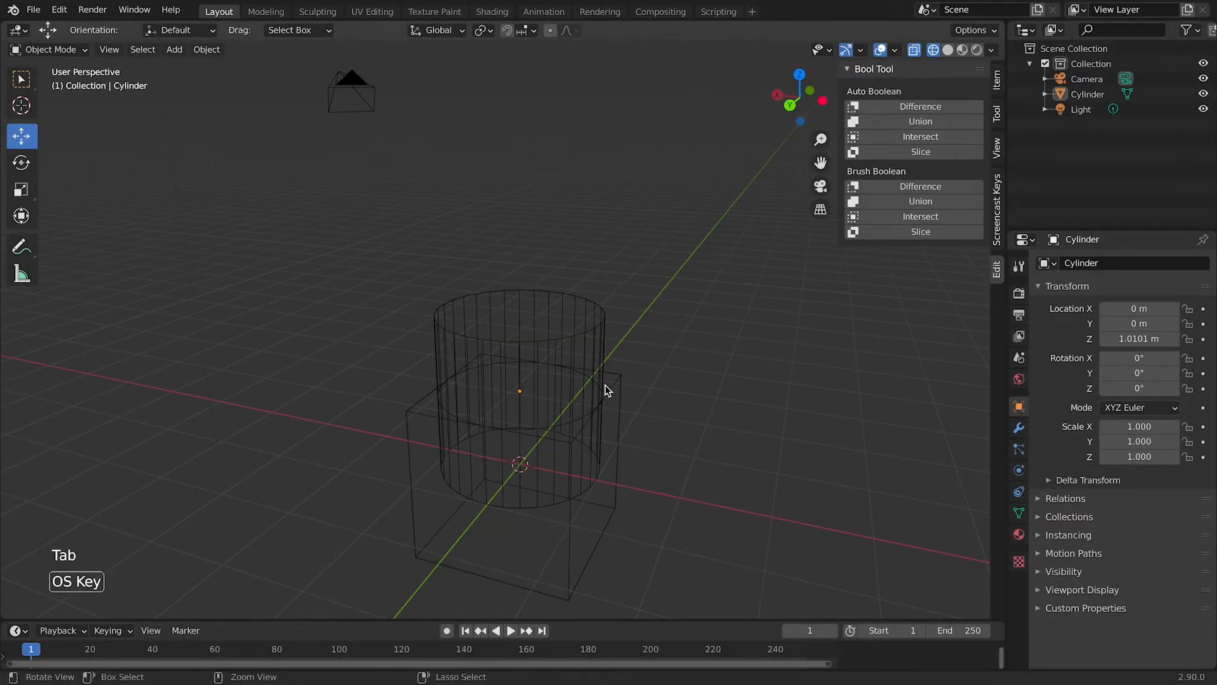
pyautogui.press('super+z')
pyautogui.press('super+z')
pyautogui.press('super+z')
pyautogui.press('super+z')
pyautogui.press('super+z')
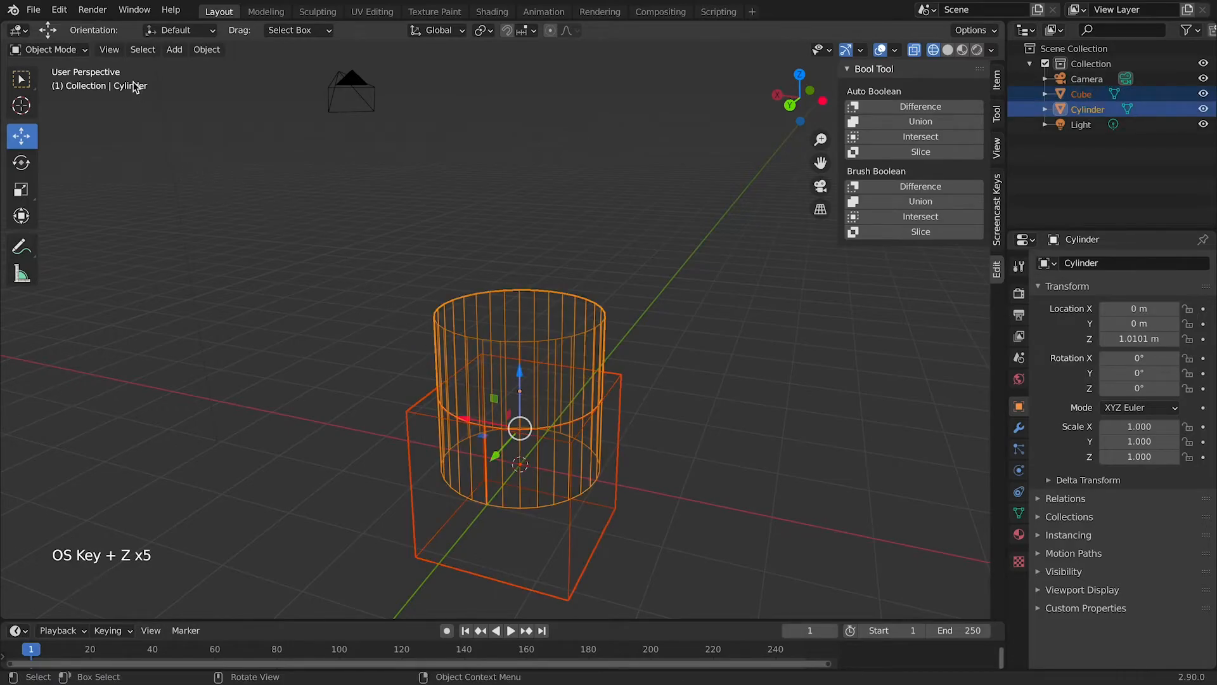
pyautogui.click(68, 50)
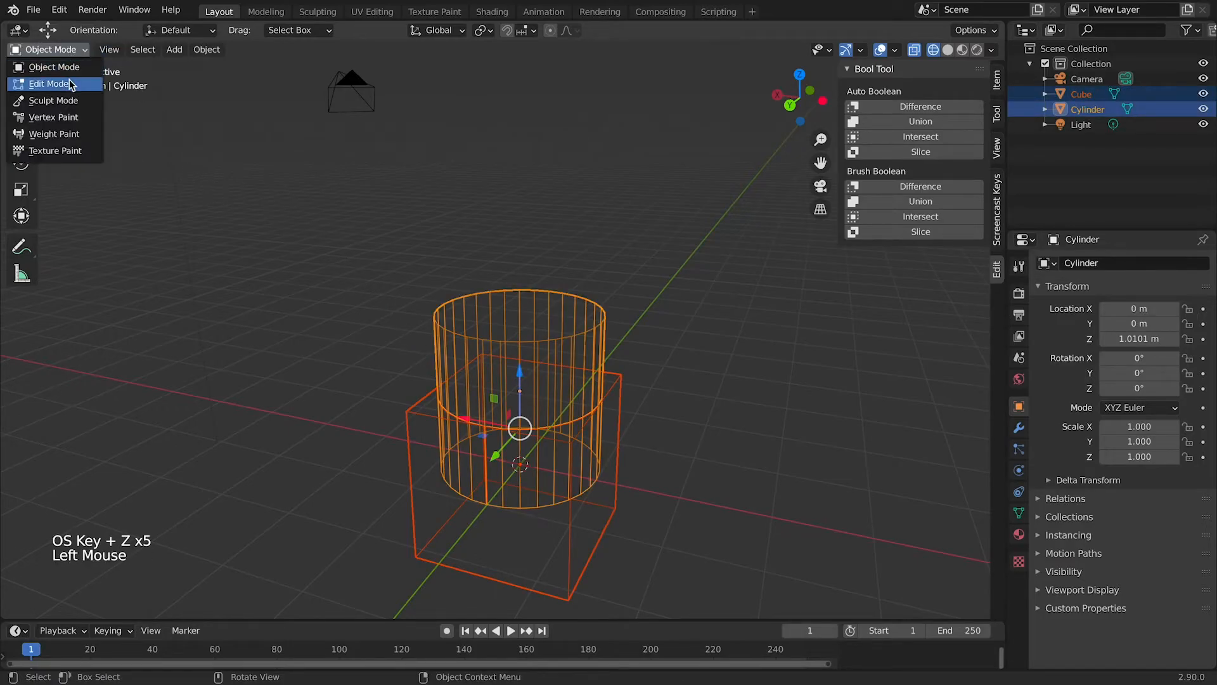
pyautogui.click(948, 49)
# Step: Scale the cylinder down uniformly to about 0.795 so it sits within the cube's top face
pyautogui.click(782, 279)
pyautogui.click(562, 367)
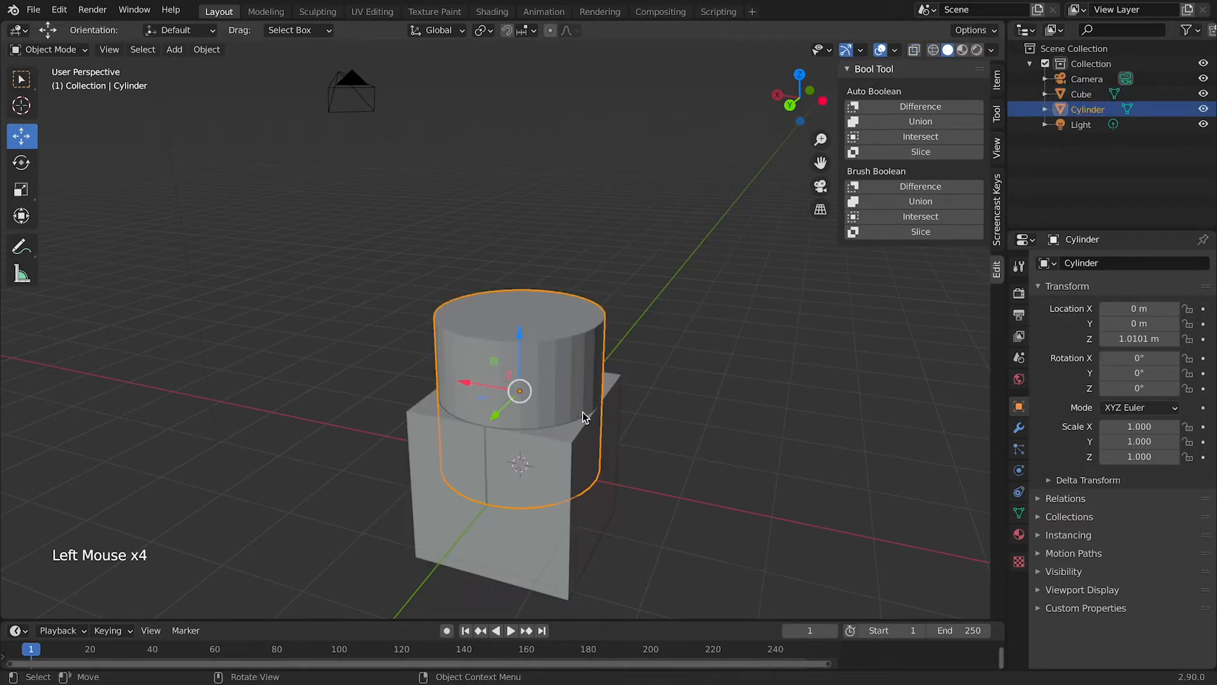
pyautogui.press('s')
pyautogui.click(568, 418)
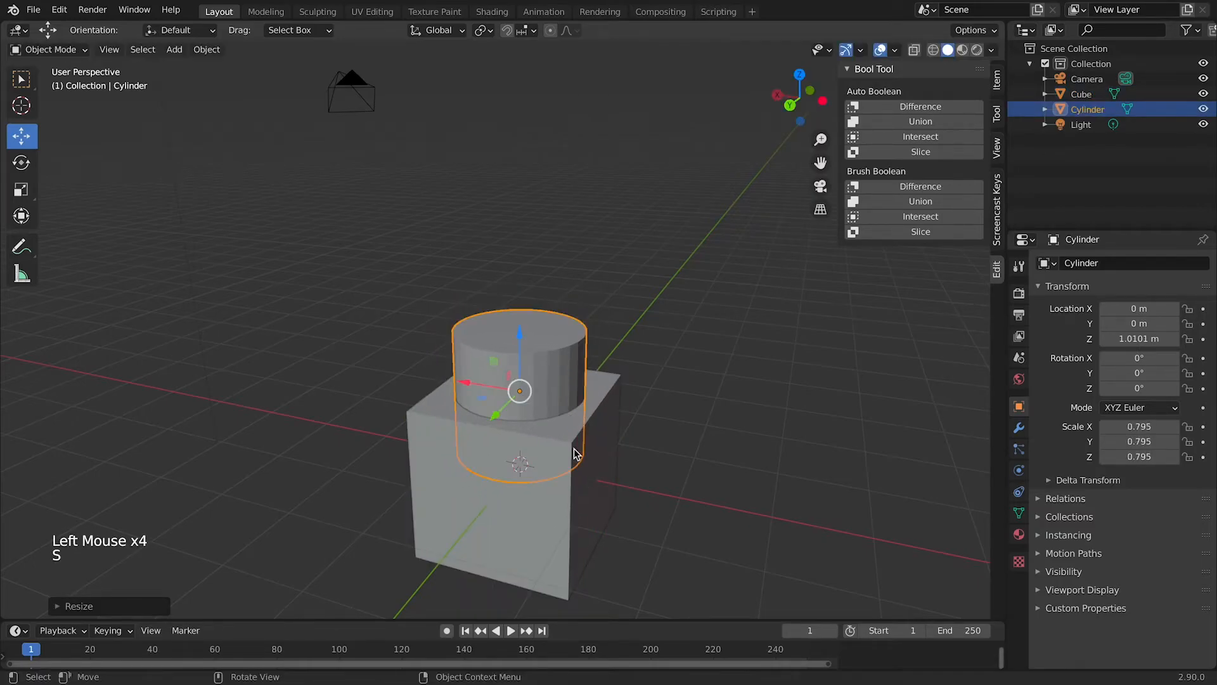
# Step: Select the cube and the scaled cylinder, with the cylinder active, and combine them with an Auto Boolean Union
pyautogui.click(534, 543)
pyautogui.keyDown('shift'); pyautogui.click(539, 399); pyautogui.keyUp('shift')
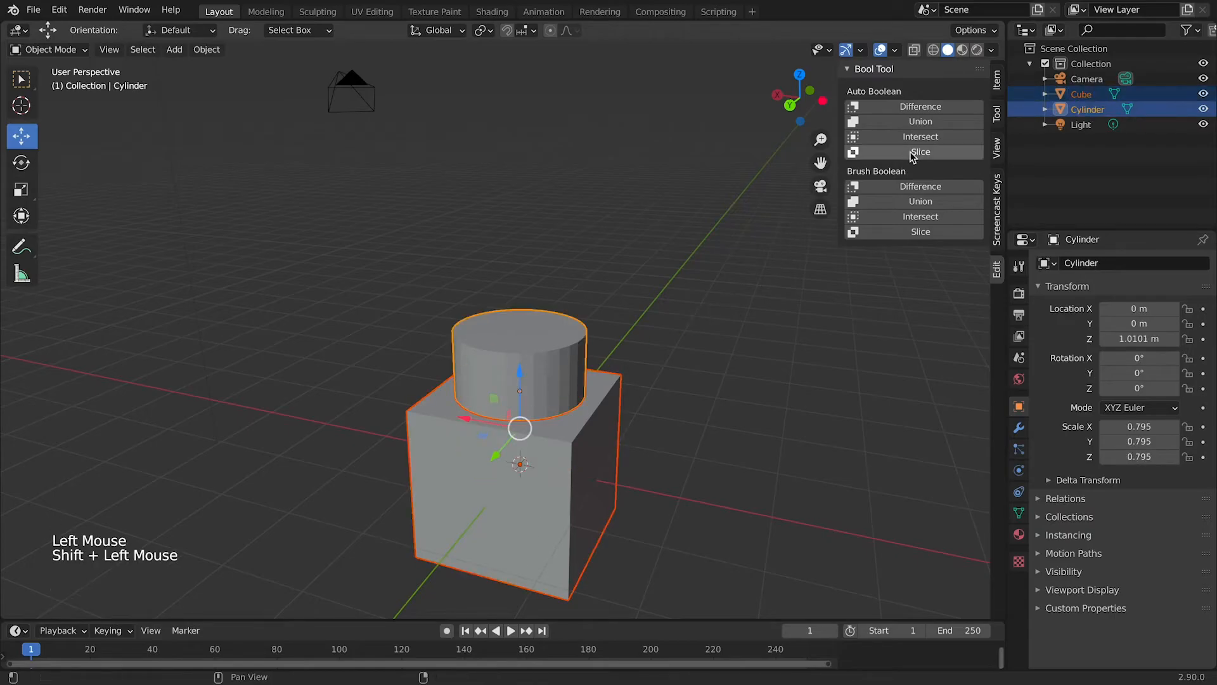
pyautogui.click(930, 124)
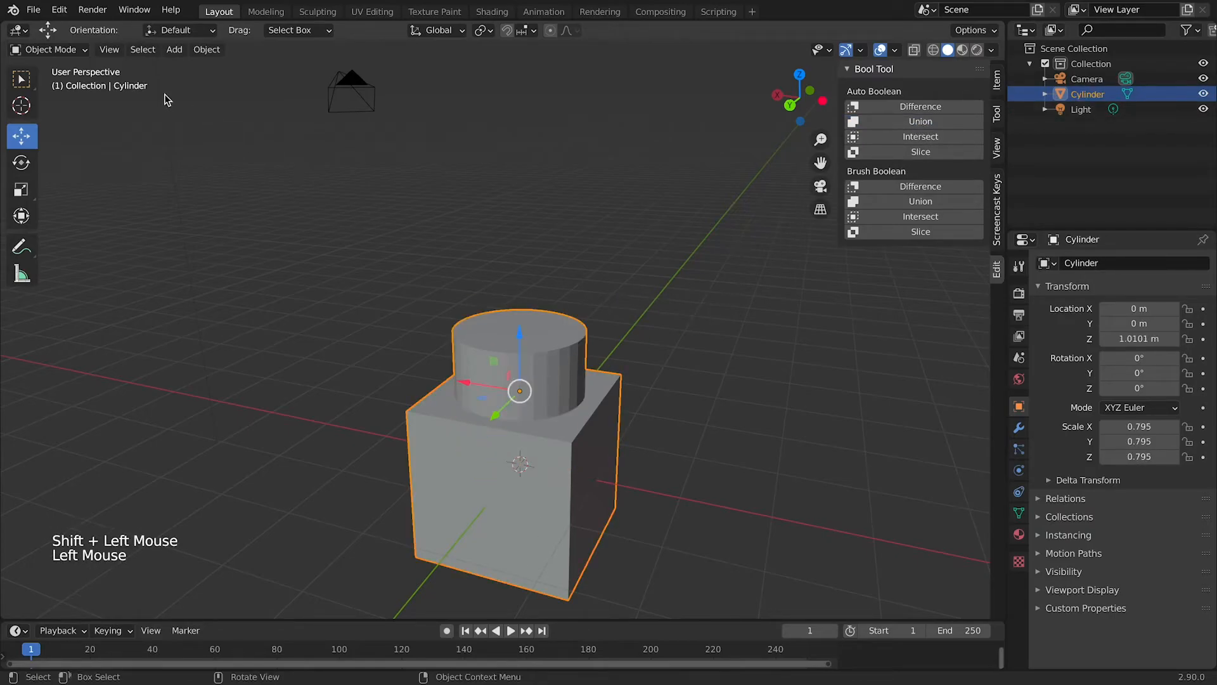
# Step: Switch the merged object to Edit Mode and check in wireframe shading whether internal geometry remains inside the cube
pyautogui.click(48, 50)
pyautogui.click(39, 65)
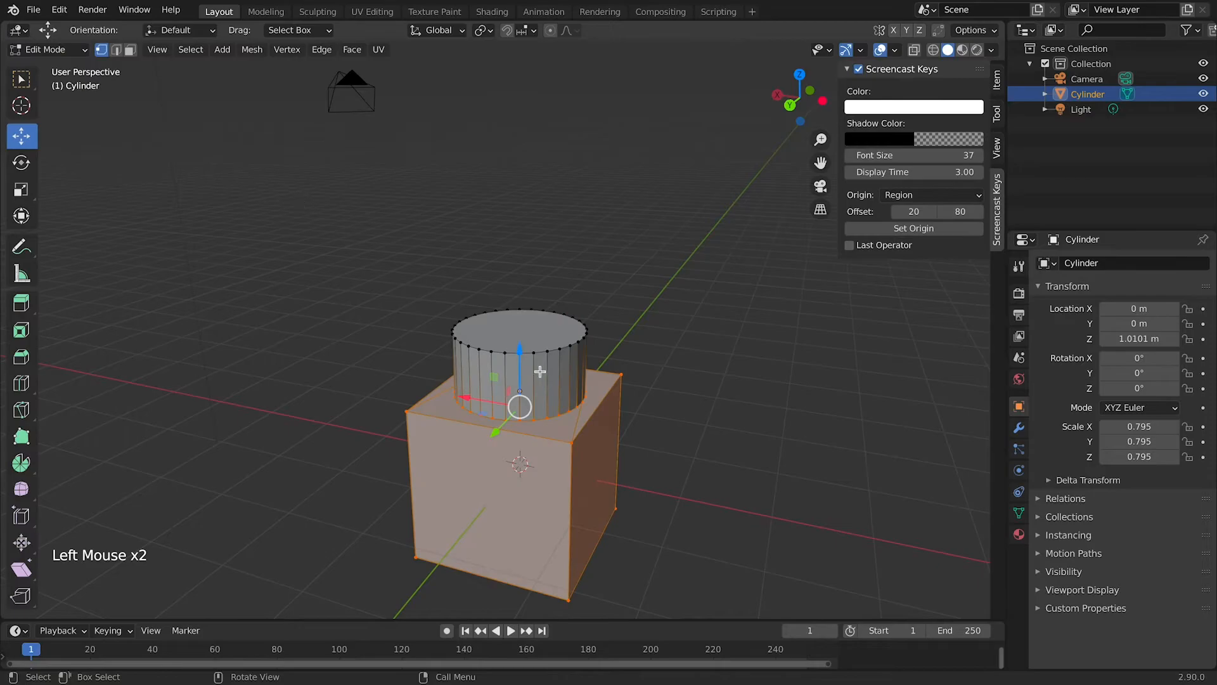
pyautogui.click(938, 51)
pyautogui.scroll(1, 653, 348)
pyautogui.moveTo(652, 348)
pyautogui.mouseDown(button='middle')
pyautogui.moveTo(721, 282)
pyautogui.moveTo(688, 237)
pyautogui.moveTo(468, 274)
pyautogui.moveTo(608, 298)
pyautogui.moveTo(761, 298)
pyautogui.moveTo(760, 386)
pyautogui.moveTo(742, 394)
pyautogui.moveTo(642, 369)
pyautogui.mouseUp(button='middle')
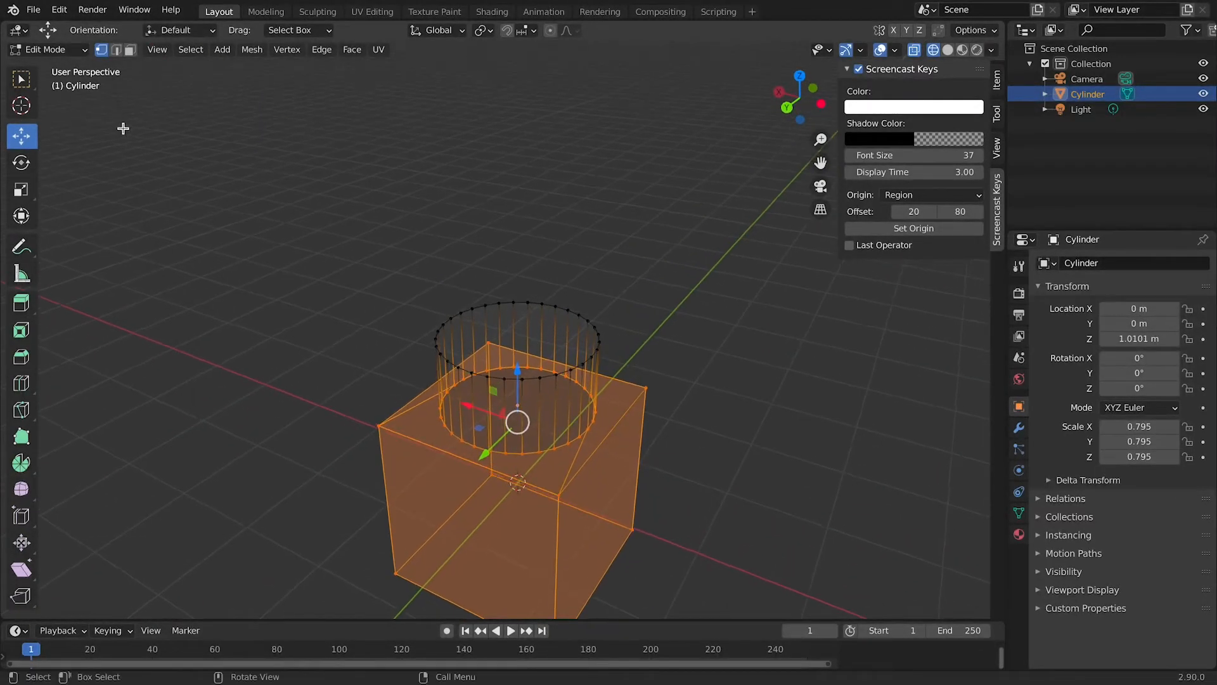
# Step: Return the merged object to Object Mode and restore solid viewport shading
pyautogui.click(69, 50)
pyautogui.click(60, 68)
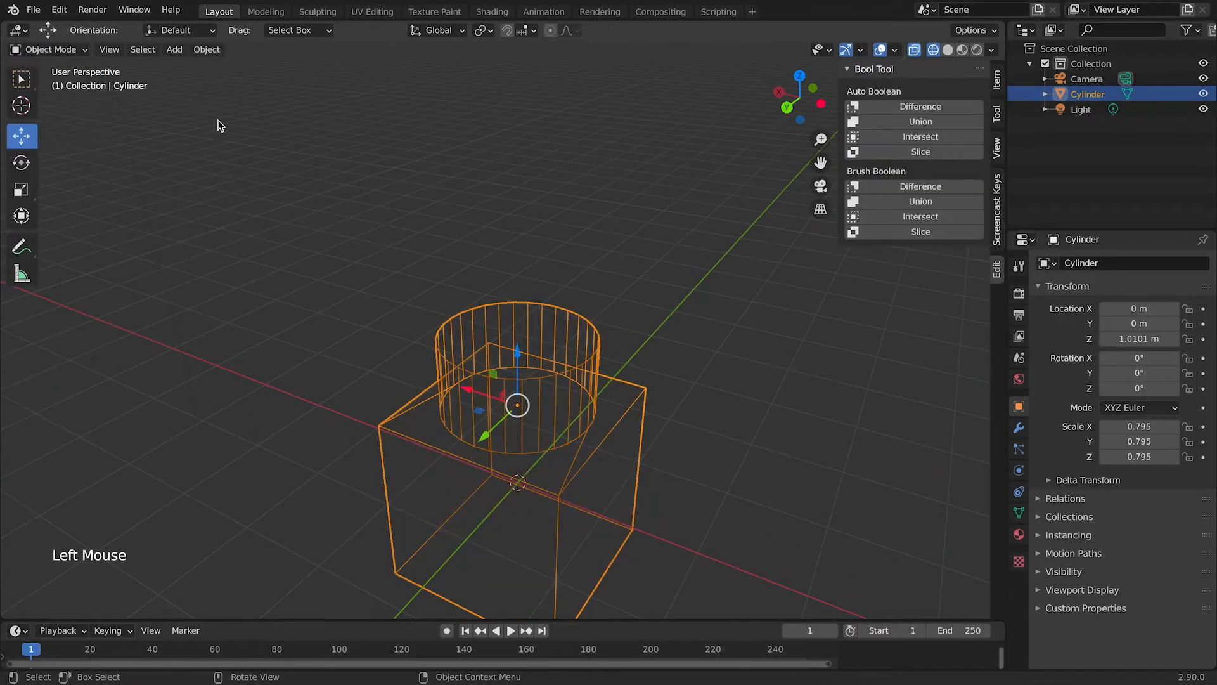
pyautogui.click(948, 50)
pyautogui.moveTo(558, 438); pyautogui.dragTo(592, 433, button='middle')
# Step: Undo the Auto Boolean Union to get the cube and the scaled cylinder back as separate selected objects
pyautogui.press('super+z')
pyautogui.press('super+z')
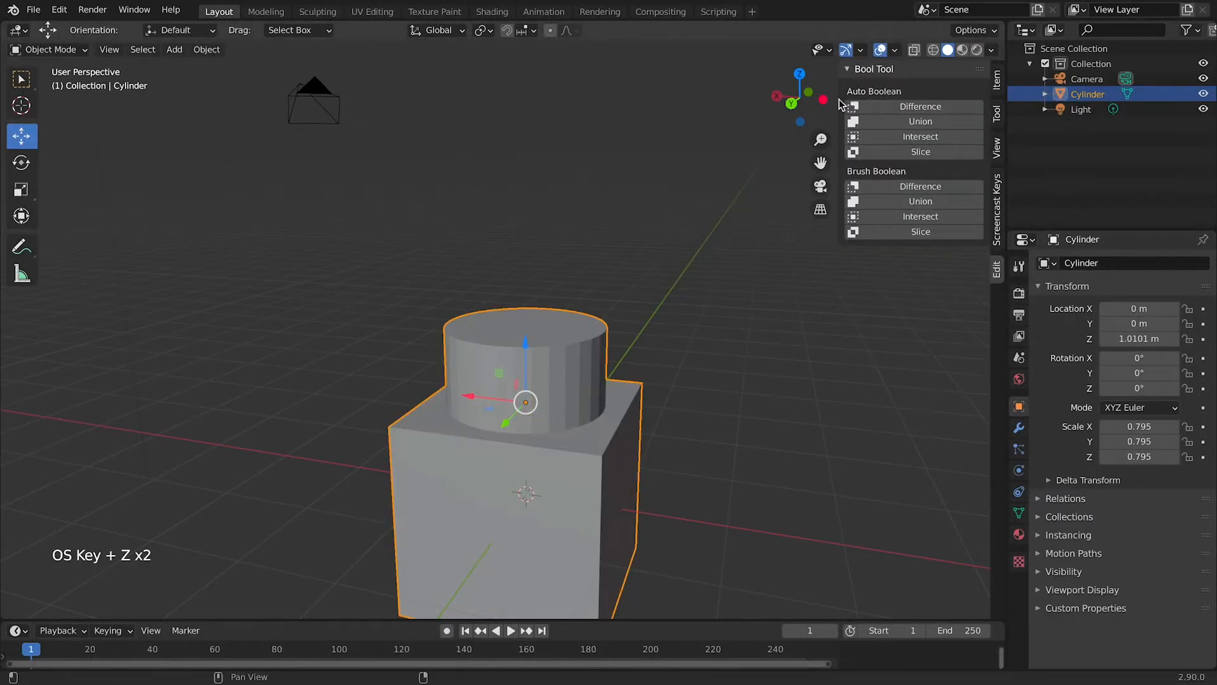
pyautogui.press('super')
pyautogui.press('super+z')
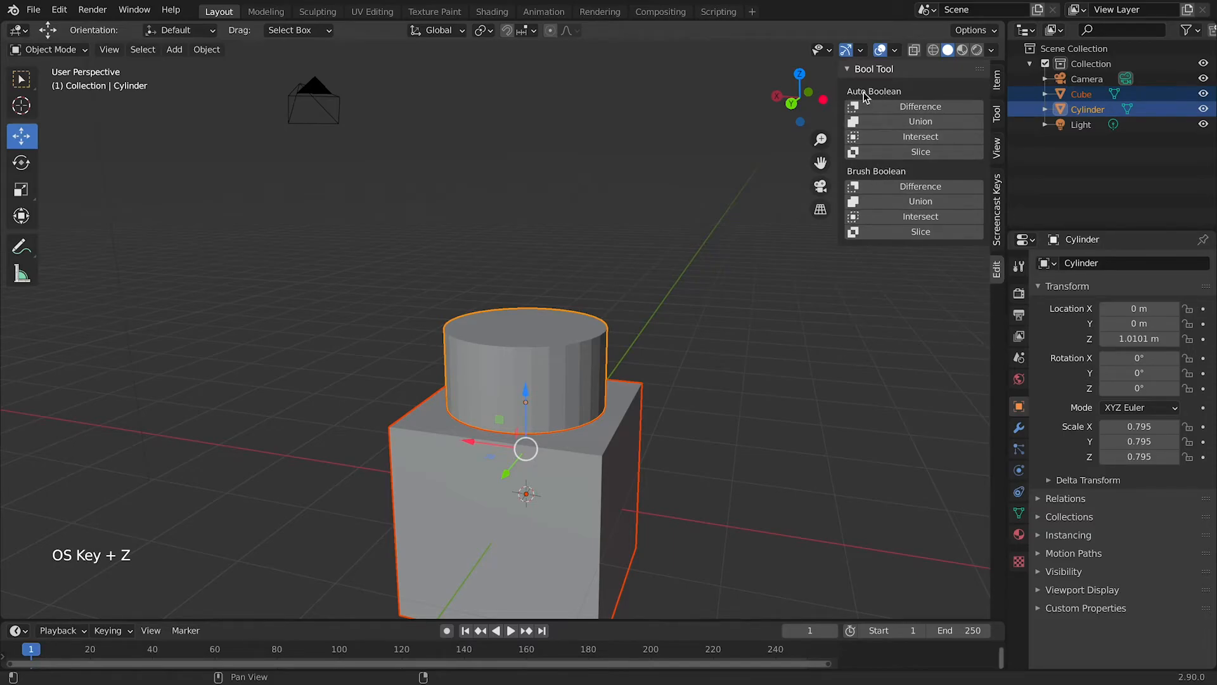
# Step: Apply a Brush Boolean Union to the cube and active cylinder, and enter Edit Mode on the cylinder alone
pyautogui.click(905, 202)
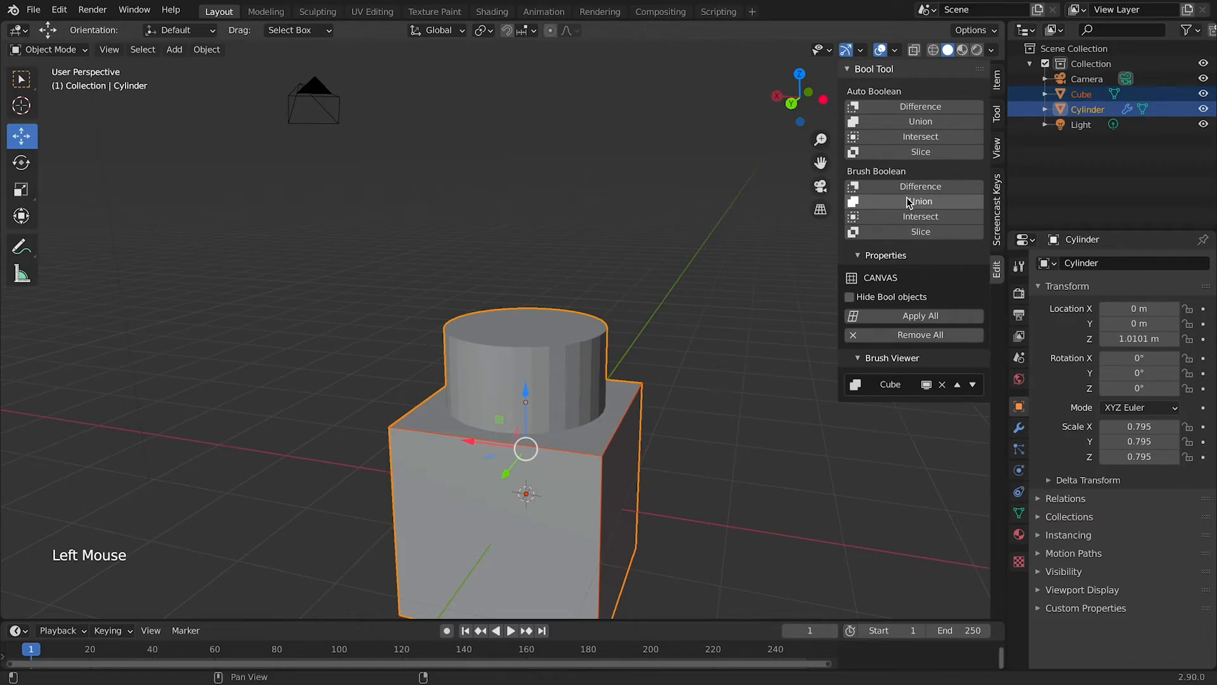
pyautogui.click(536, 376)
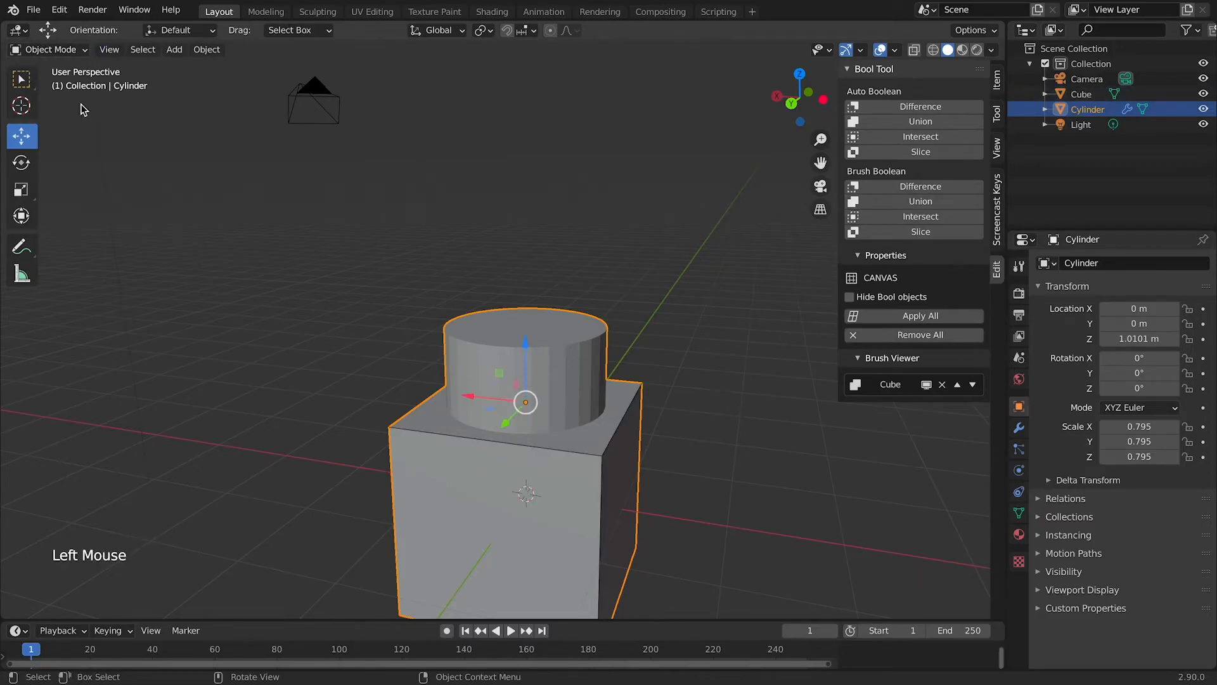
pyautogui.press('Tab')
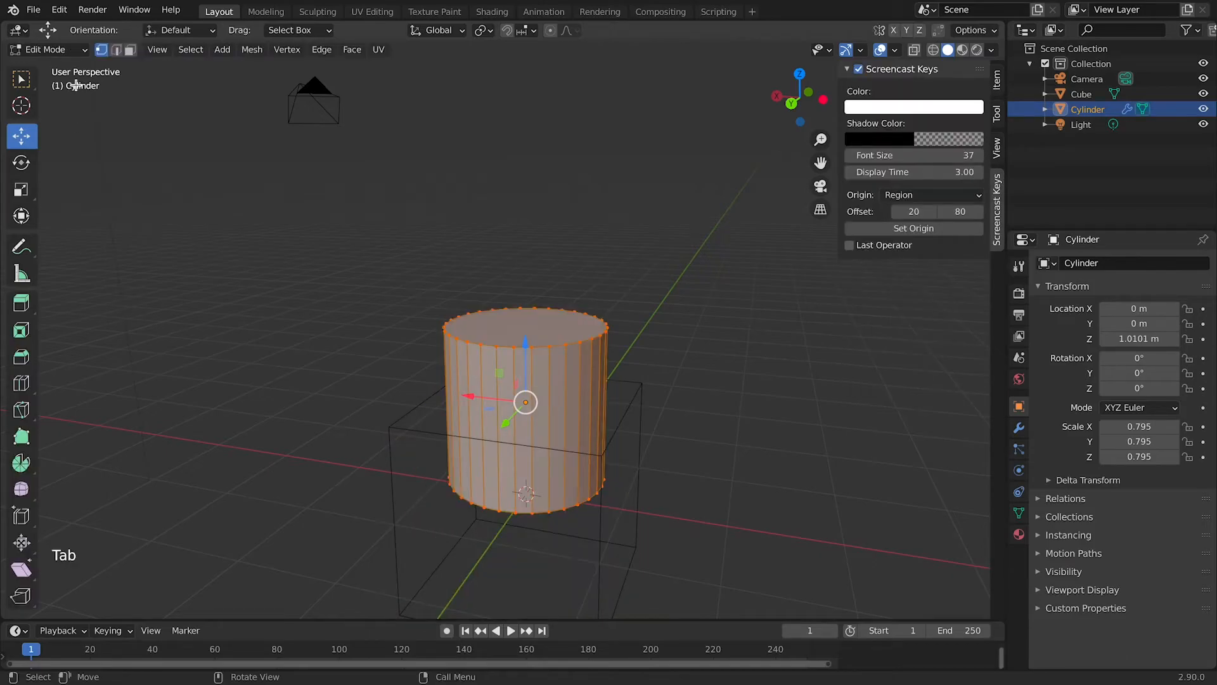
# Step: Deselect the cylinder's mesh geometry and return the cylinder to Object Mode
pyautogui.click(564, 403)
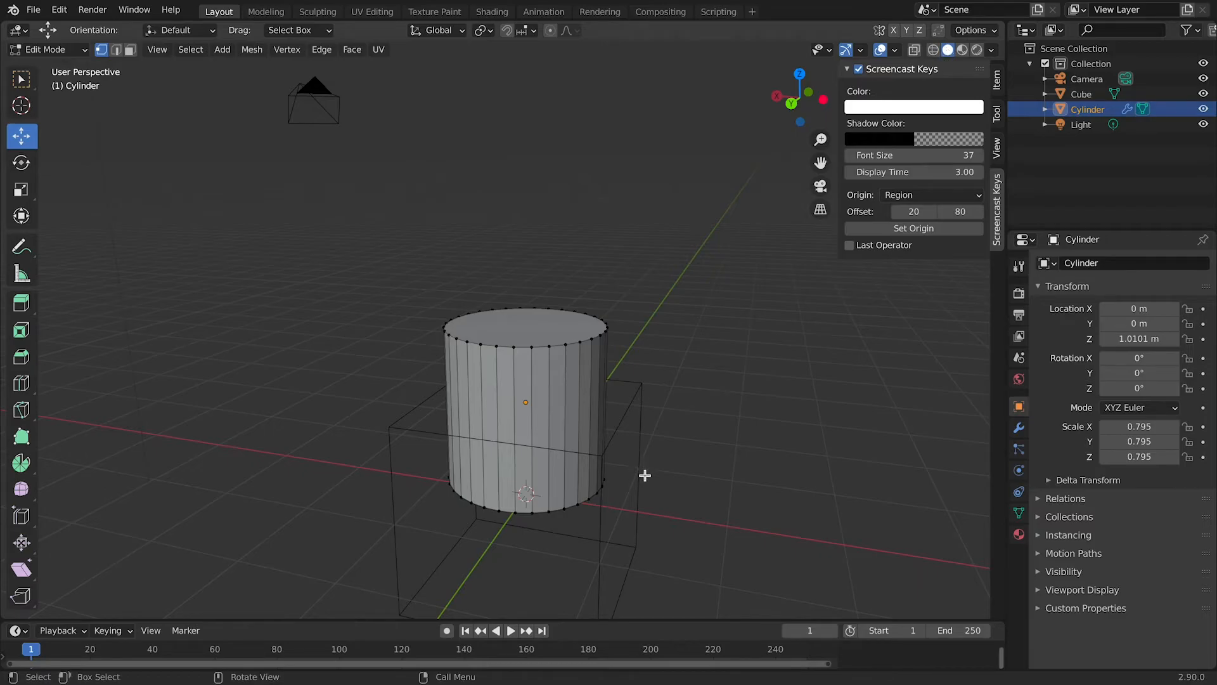
pyautogui.scroll(-2, 644, 475)
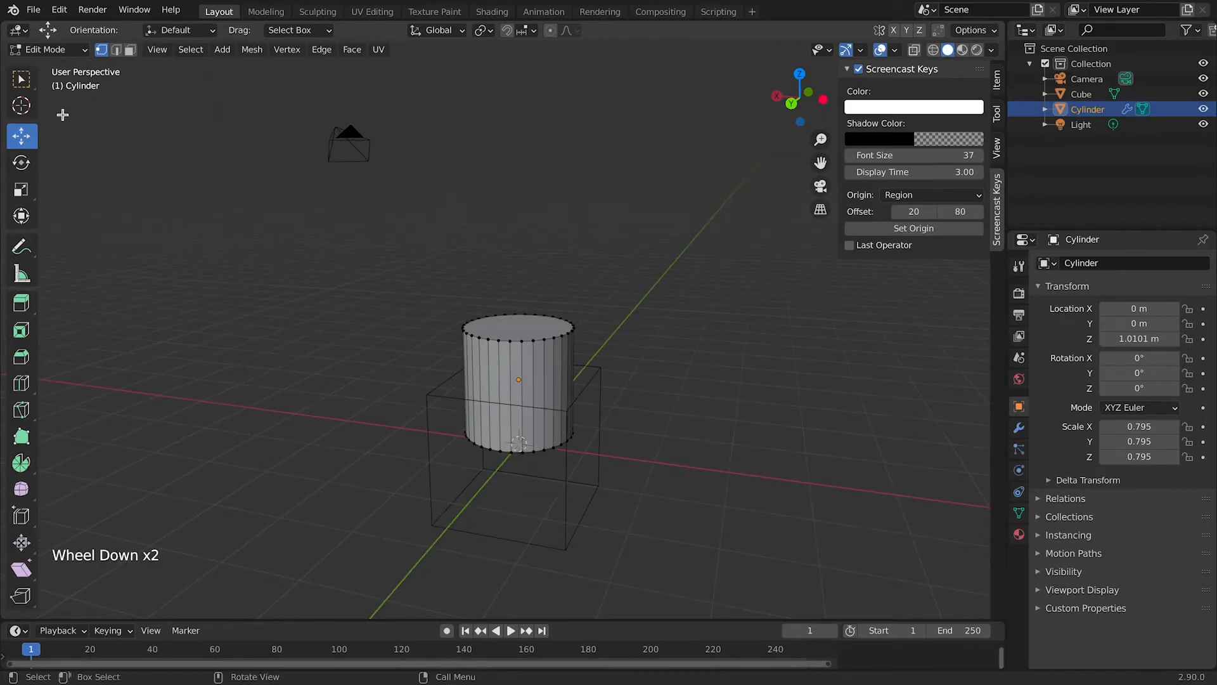
pyautogui.click(63, 50)
pyautogui.click(66, 81)
pyautogui.click(63, 50)
pyautogui.click(45, 64)
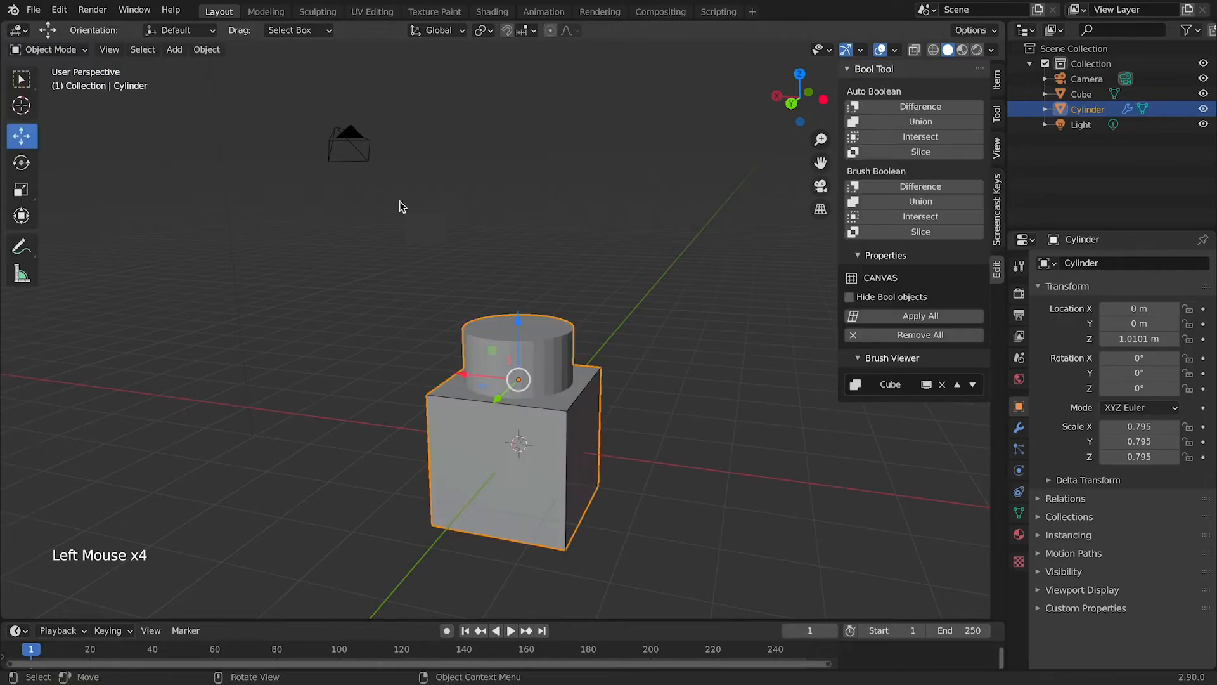
# Step: Undo the Brush Boolean Union to get the cube and the cylinder back as separate objects without modifiers
pyautogui.click(568, 420)
pyautogui.moveTo(483, 449)
pyautogui.mouseDown()
pyautogui.moveTo(554, 468)
pyautogui.moveTo(400, 445)
pyautogui.moveTo(551, 463)
pyautogui.moveTo(432, 448)
pyautogui.moveTo(478, 469)
pyautogui.mouseUp()
pyautogui.press('super+z')
pyautogui.press('super+z')
pyautogui.press('super+z')
pyautogui.press('super+z')
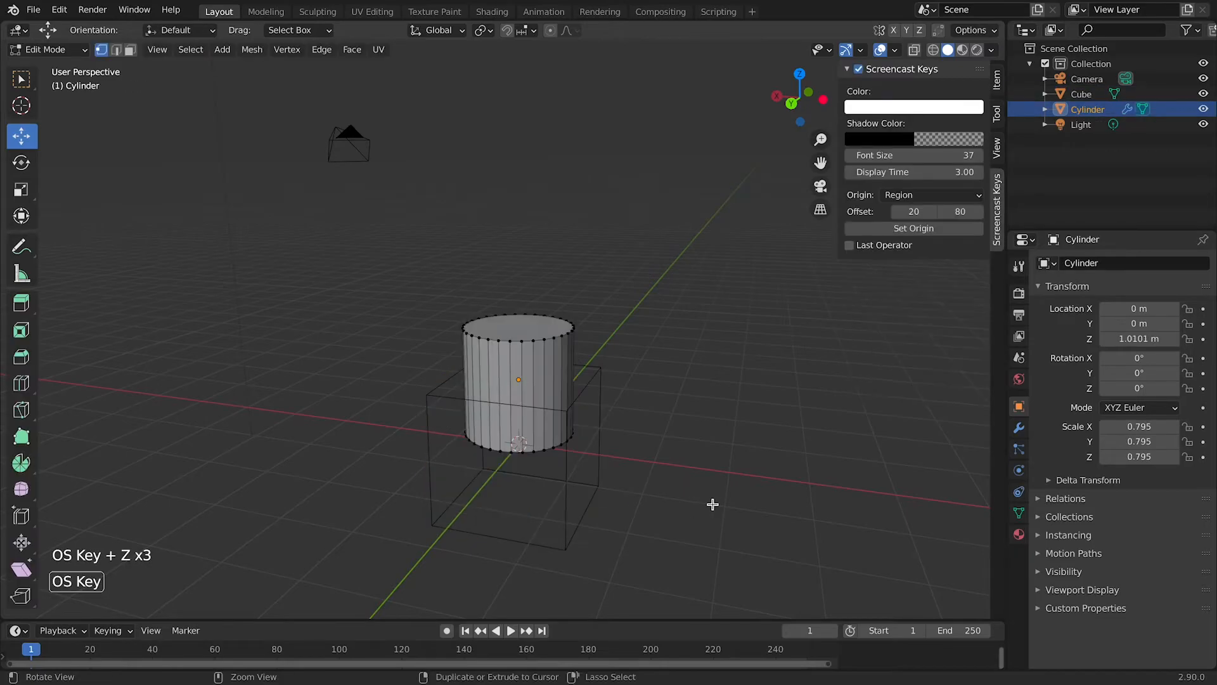
pyautogui.press('super+z')
pyautogui.press('super+z')
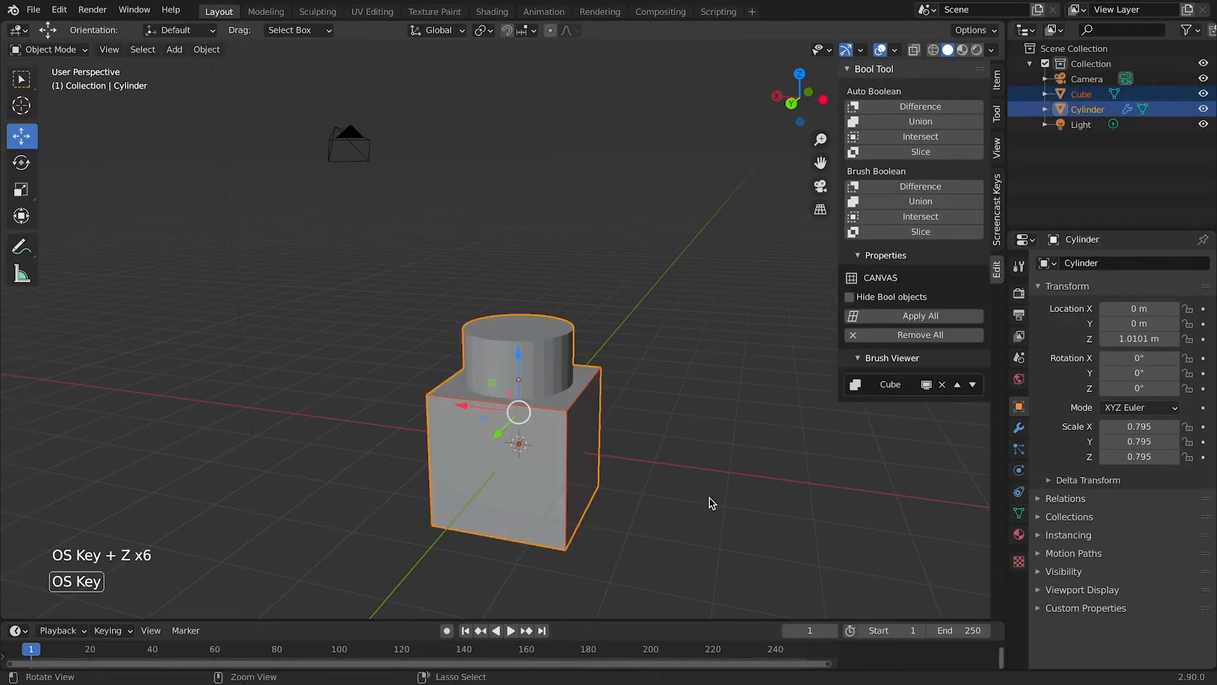
pyautogui.click(736, 483)
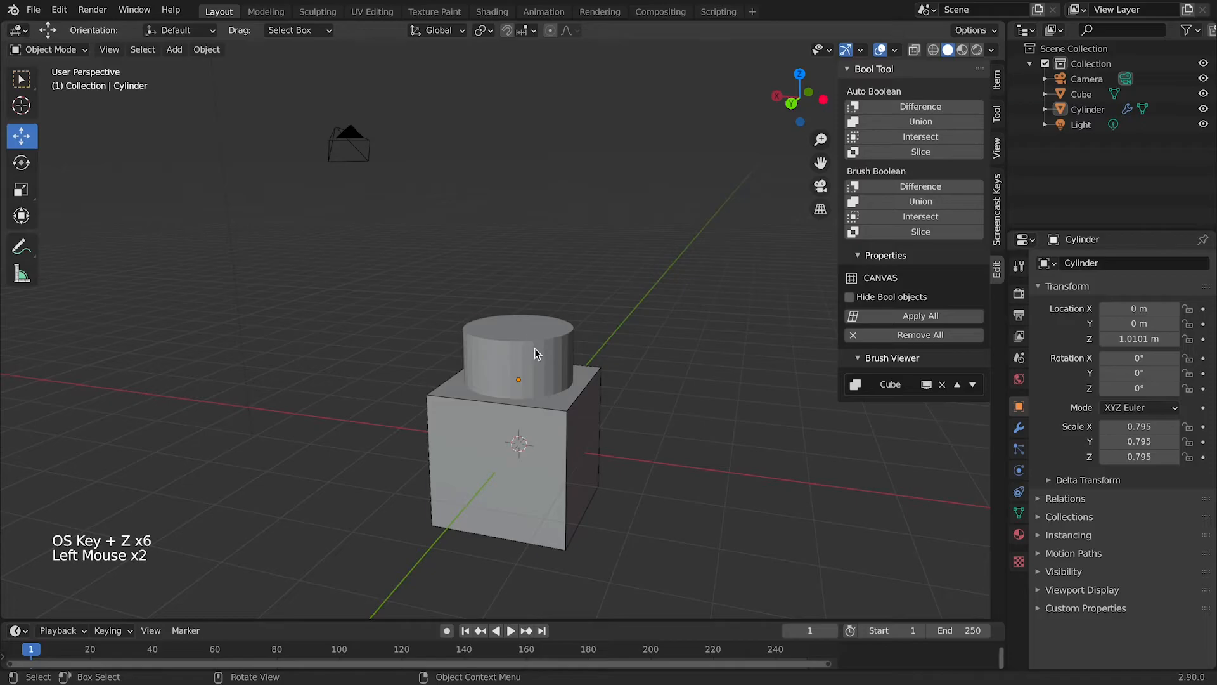
pyautogui.click(535, 349)
pyautogui.press('super+z')
pyautogui.press('super+z')
pyautogui.press('super+z')
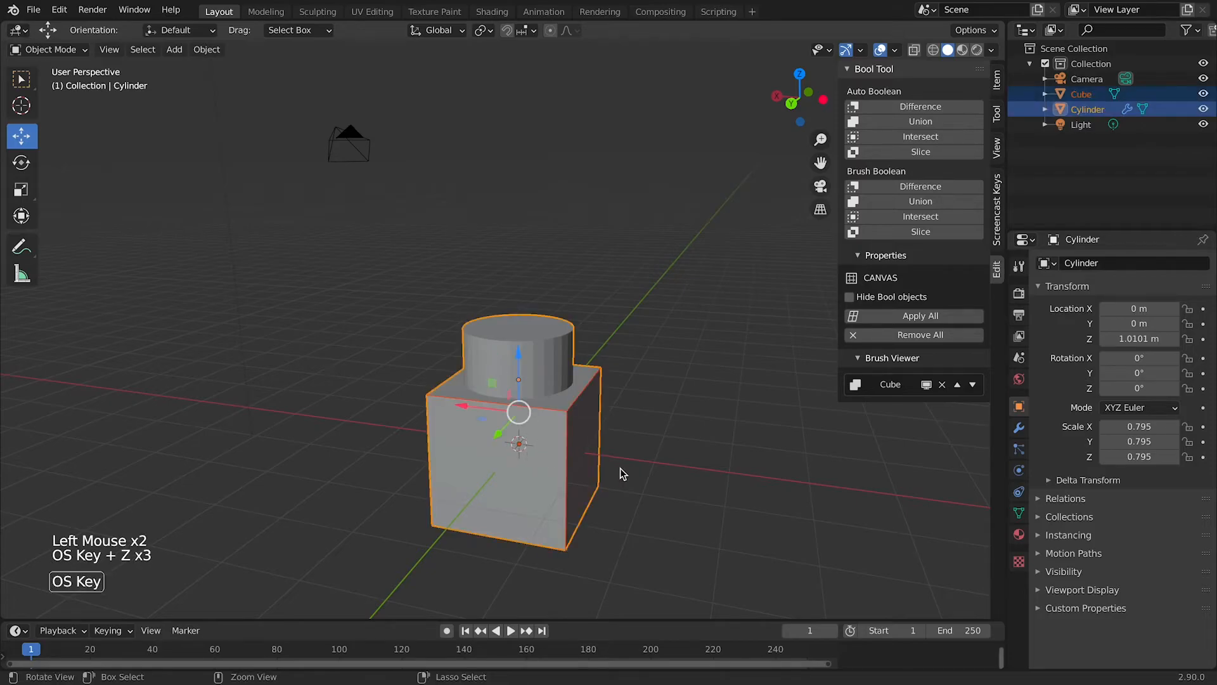
pyautogui.press('super+z')
pyautogui.press('super+z')
# Step: Select the cylinder and make the cube active, and subtract the cylinder from the cube with a Brush Boolean Difference
pyautogui.click(661, 479)
pyautogui.click(543, 452)
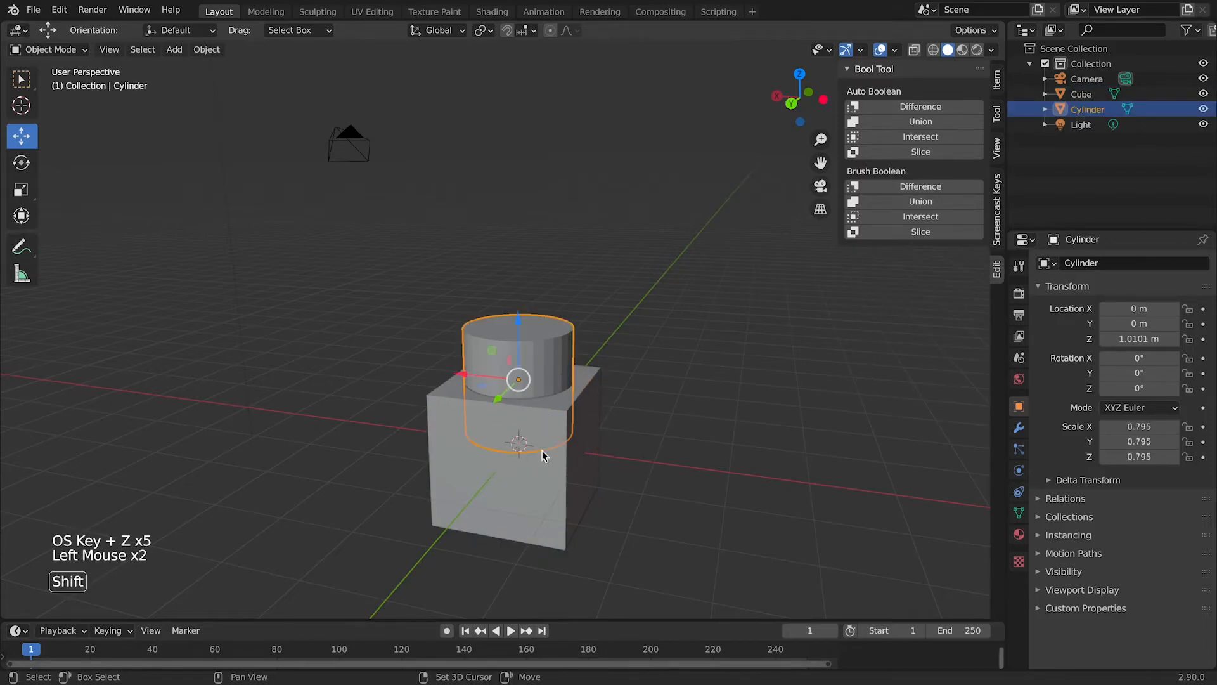
pyautogui.keyDown('shift'); pyautogui.click(530, 495); pyautogui.keyUp('shift')
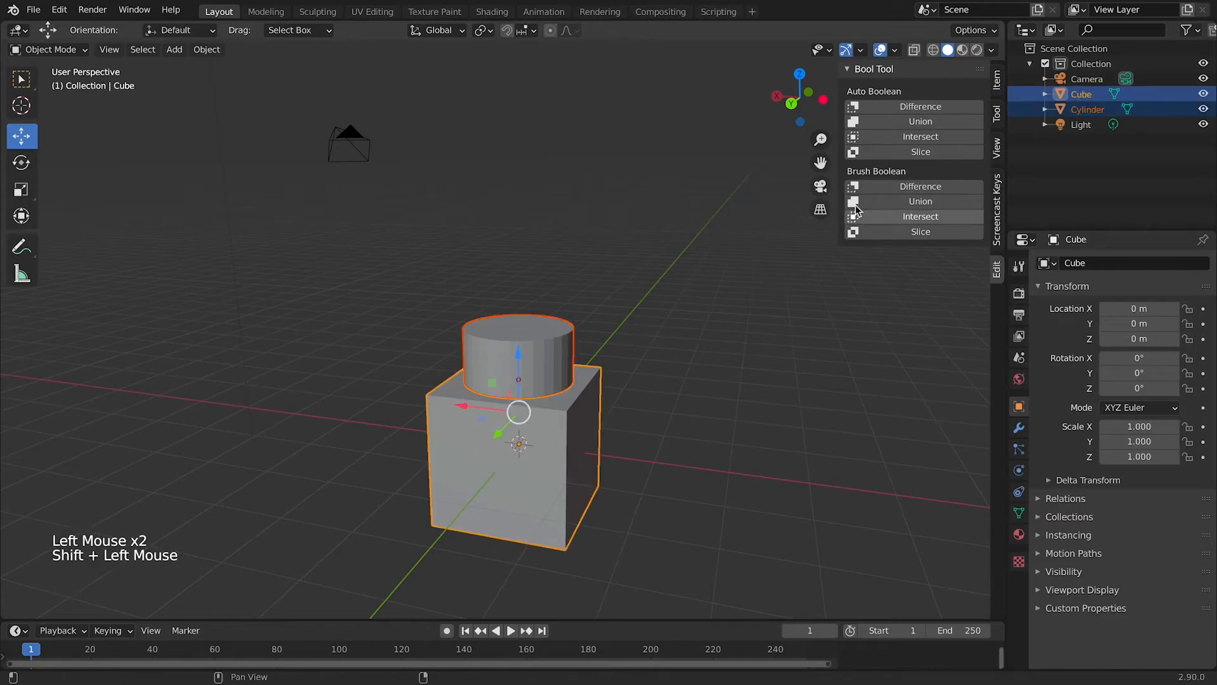
pyautogui.click(937, 187)
pyautogui.moveTo(647, 423); pyautogui.dragTo(650, 458, button='middle')
# Step: Move the cylinder brush to about Y 1.07 m, cutting through the cube's side, and apply the brush
pyautogui.click(629, 400)
pyautogui.click(567, 357)
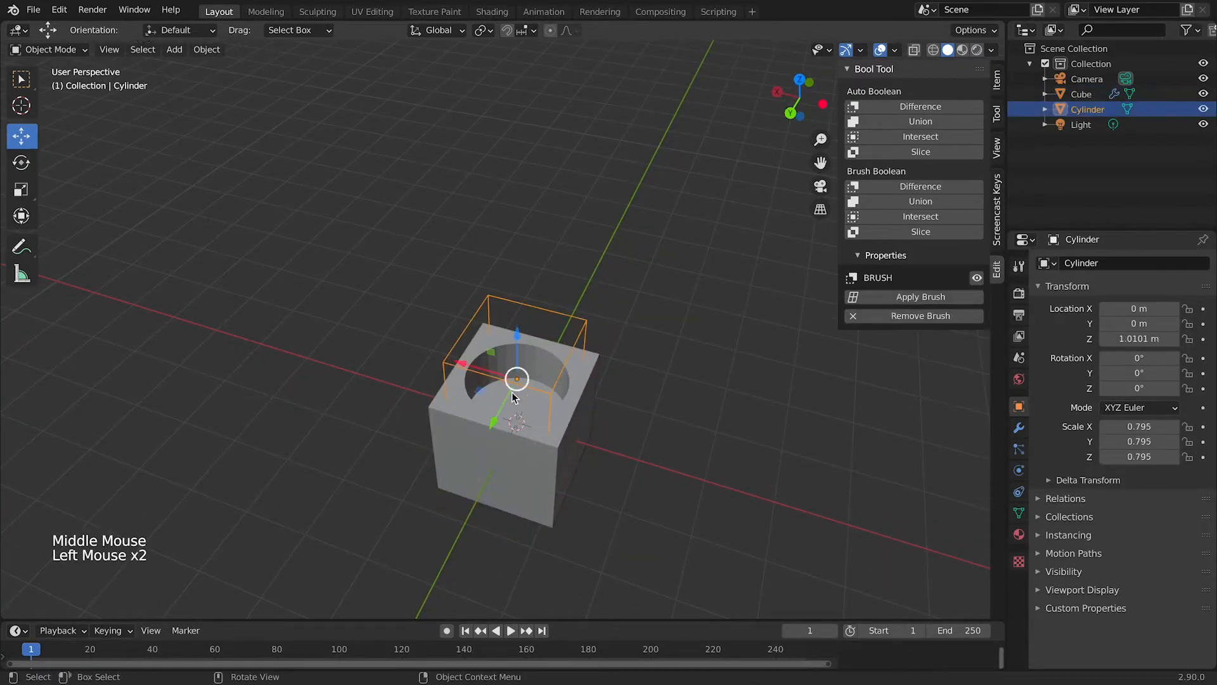
pyautogui.moveTo(482, 353)
pyautogui.mouseDown()
pyautogui.moveTo(518, 384)
pyautogui.moveTo(435, 348)
pyautogui.moveTo(478, 368)
pyautogui.mouseUp()
pyautogui.moveTo(494, 409)
pyautogui.mouseDown()
pyautogui.moveTo(479, 447)
pyautogui.moveTo(542, 361)
pyautogui.moveTo(468, 463)
pyautogui.mouseUp()
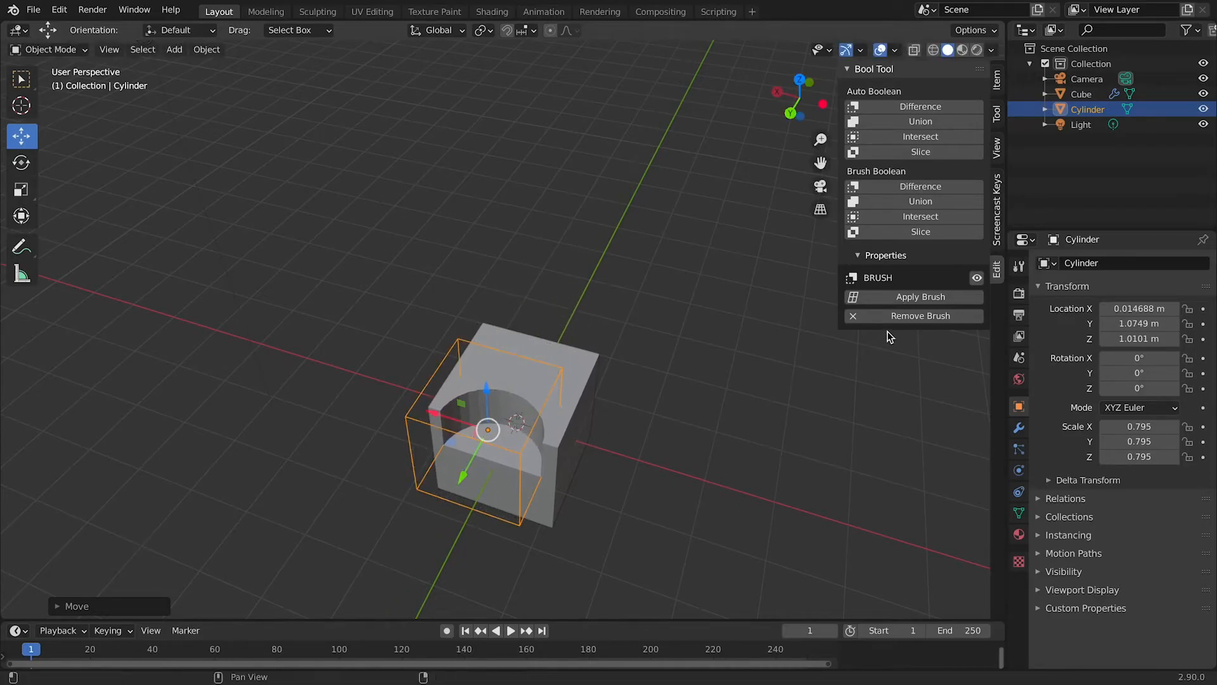
pyautogui.click(911, 299)
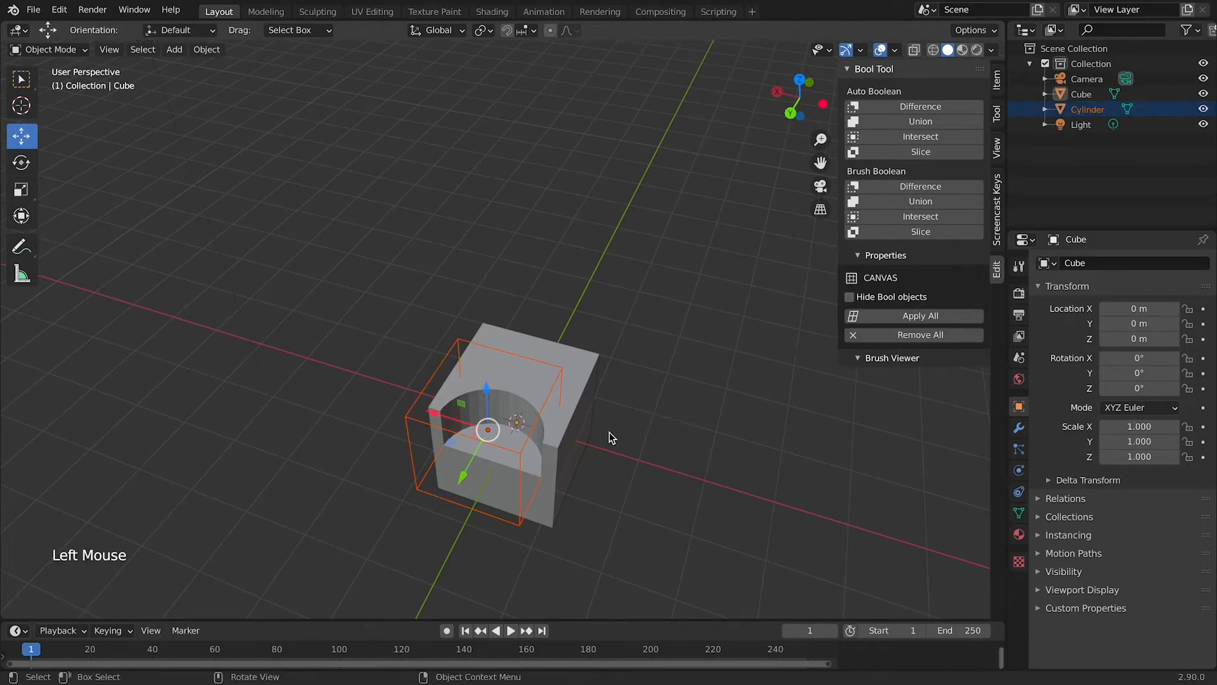
# Step: Check the cut cube's mesh in Edit Mode and return to Object Mode
pyautogui.moveTo(609, 432); pyautogui.dragTo(693, 394, button='middle')
pyautogui.click(497, 408)
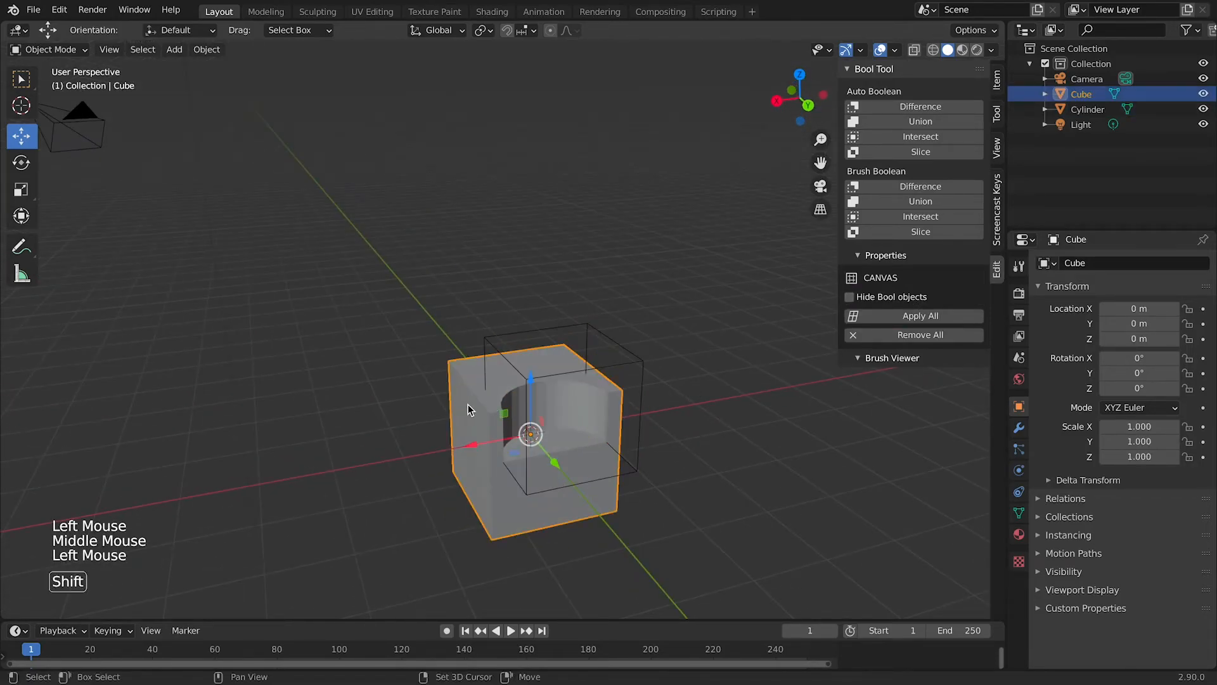
pyautogui.press('Tab')
pyautogui.click(436, 409)
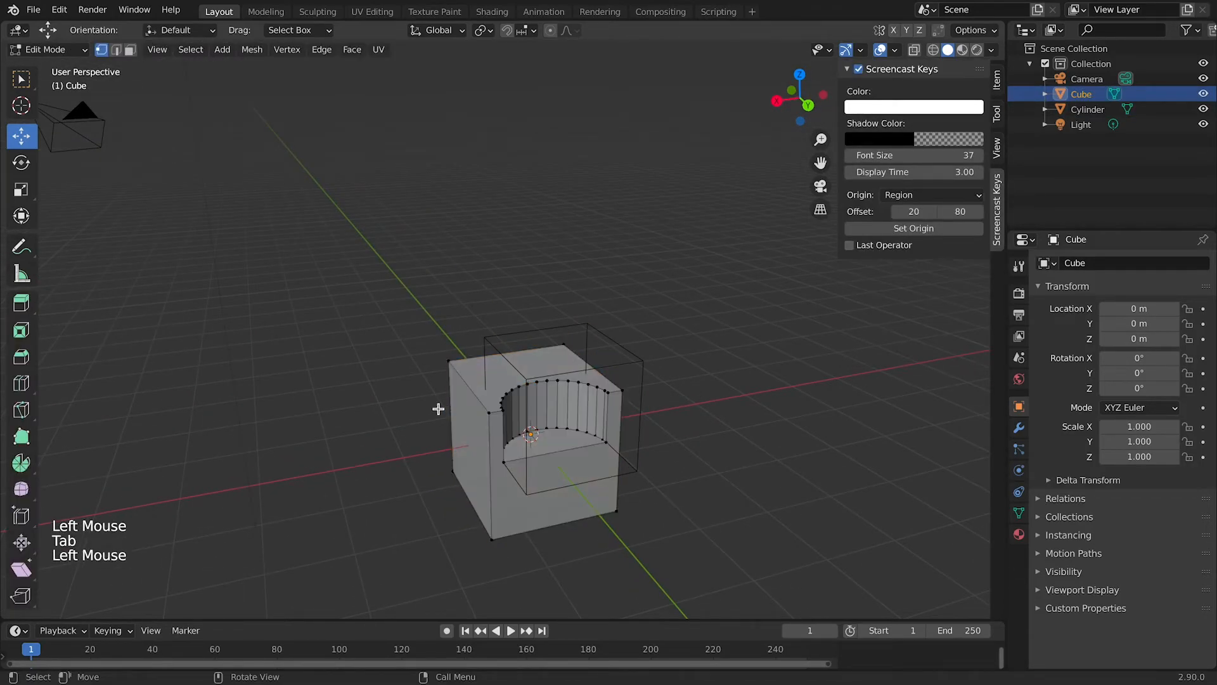
pyautogui.press('Tab')
pyautogui.click(498, 359)
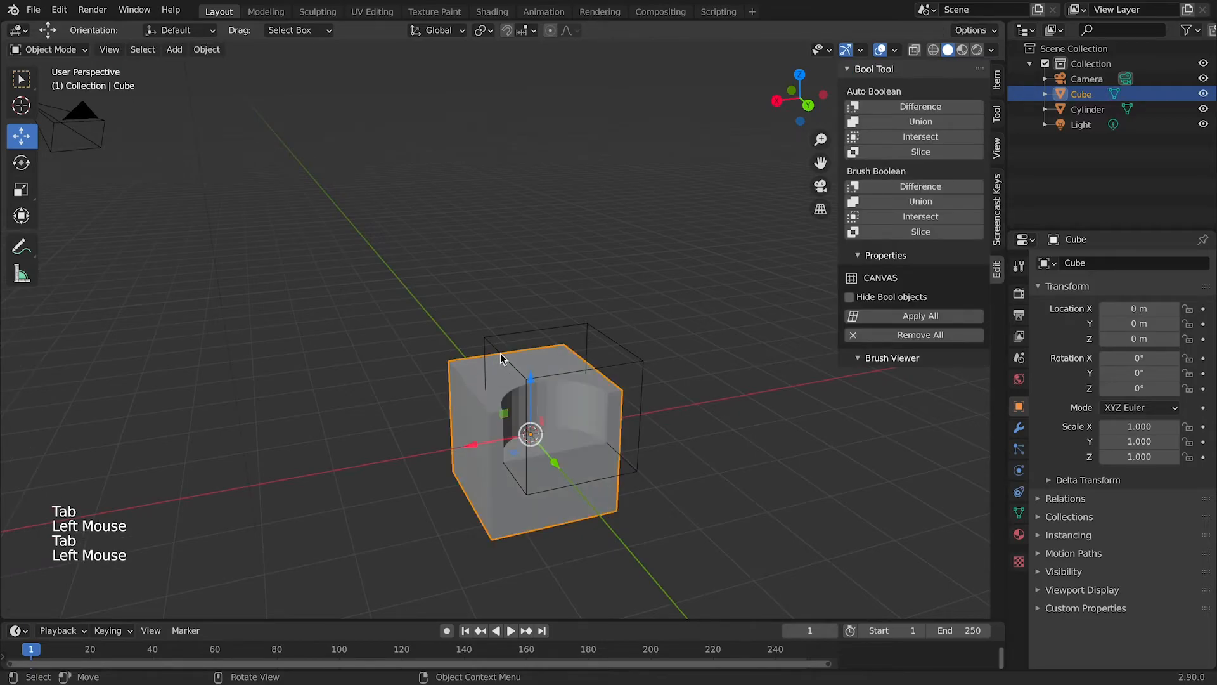
# Step: Move the leftover cylinder brush away from the cube to about Y 4.4 m and delete it
pyautogui.moveTo(586, 426); pyautogui.dragTo(727, 586)
pyautogui.press('x')
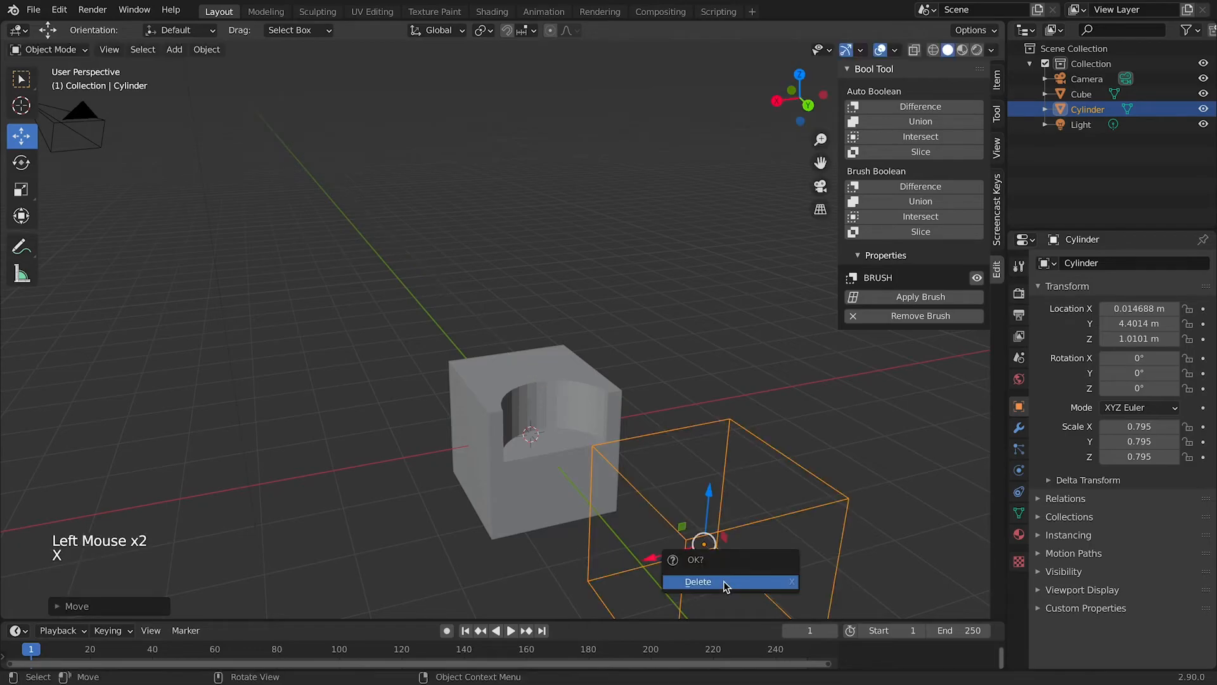
pyautogui.click(723, 584)
pyautogui.moveTo(698, 530); pyautogui.dragTo(638, 504, button='middle')
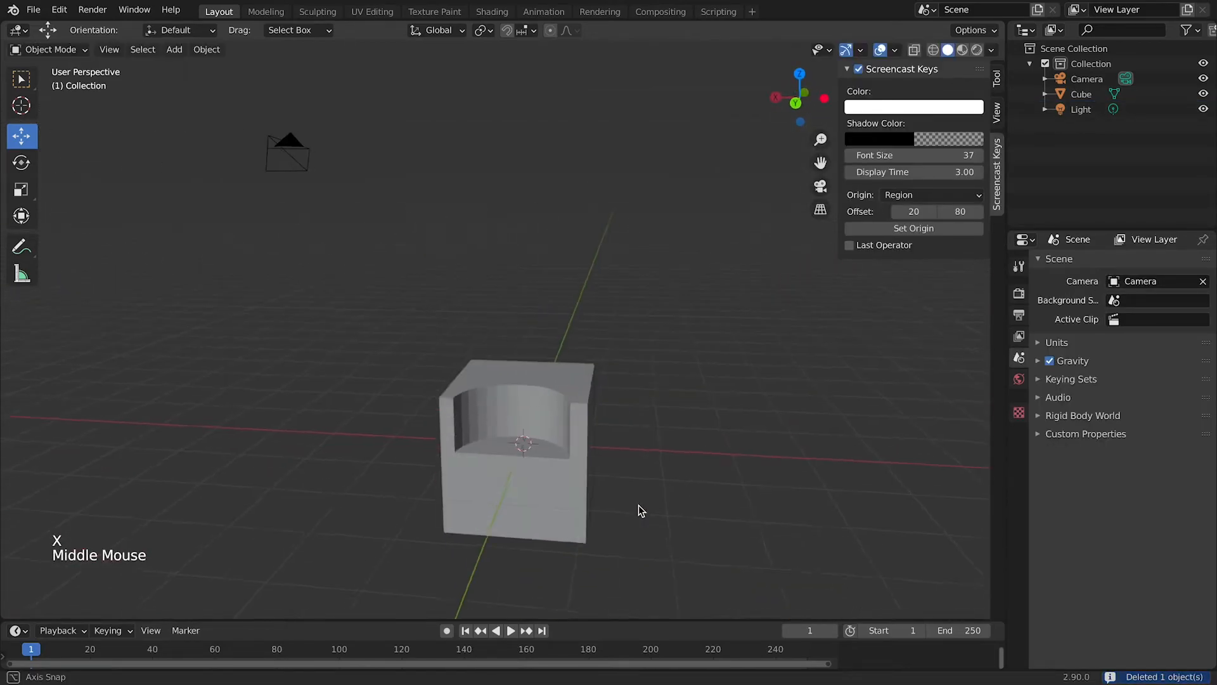
# Step: Undo the brush deletion, the brush moves and the Brush Boolean Difference to restore the original cube and cylinder
pyautogui.press('super+z')
pyautogui.press('super+z')
pyautogui.press('super+z')
pyautogui.press('super+z')
pyautogui.press('super+z')
pyautogui.press('super+z')
pyautogui.press('super+z')
pyautogui.press('super+z')
pyautogui.press('super+z')
pyautogui.press('super+z')
pyautogui.press('super+z')
pyautogui.press('super+z')
pyautogui.press('super+z')
pyautogui.press('super+z')
pyautogui.press('super+z')
pyautogui.press('super+z')
pyautogui.press('super+z')
pyautogui.press('super+z')
pyautogui.press('super+z')
pyautogui.press('super+z')
pyautogui.press('super+z')
pyautogui.press('super+z')
pyautogui.press('super+z')
pyautogui.press('super+z')
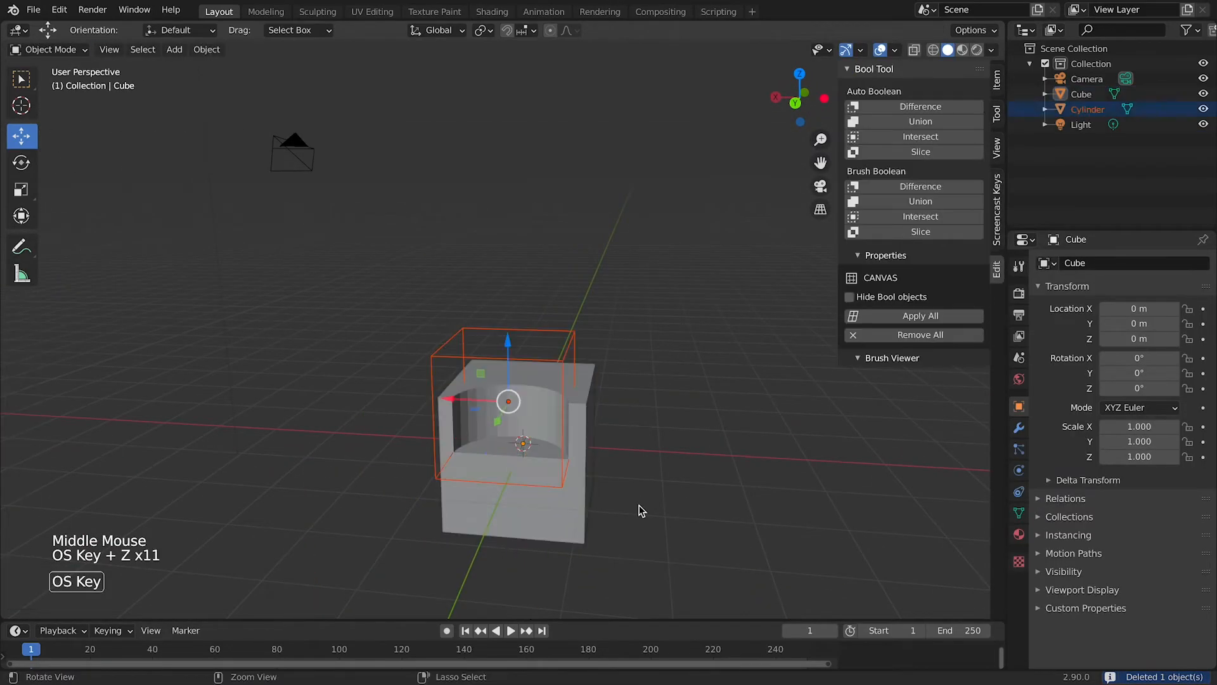
# Step: Add a Boolean modifier to the cylinder, set it to Union, and pick the Cube as its target object
pyautogui.click(688, 495)
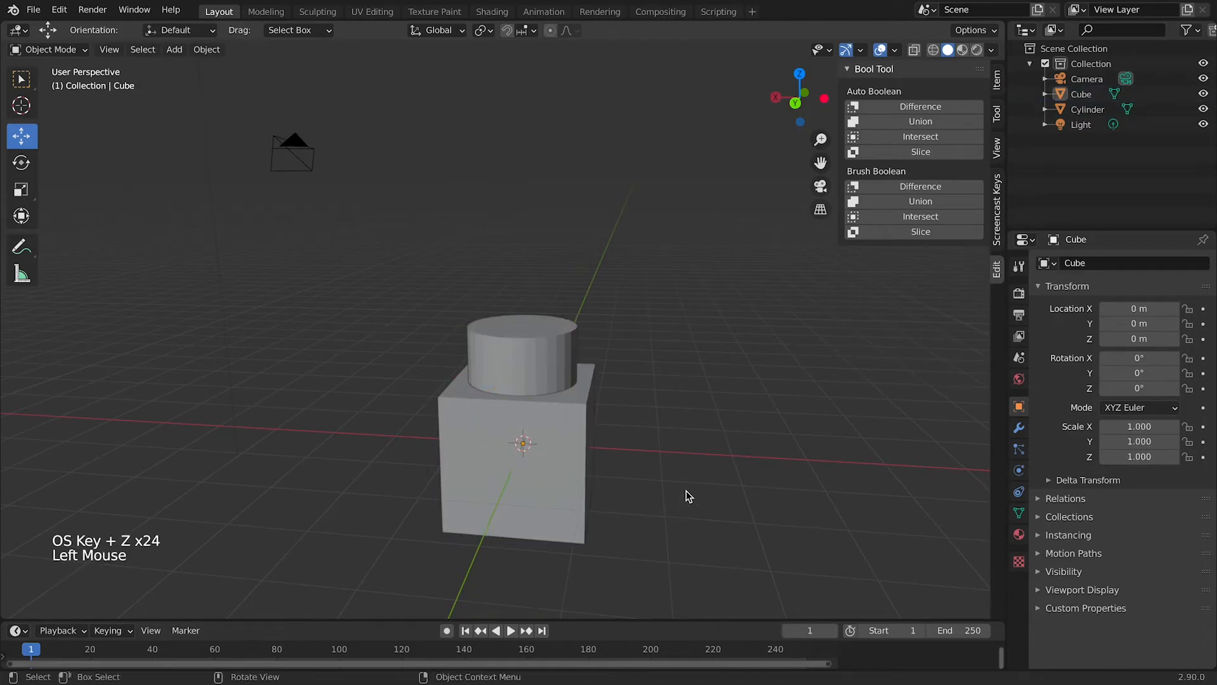
pyautogui.click(555, 376)
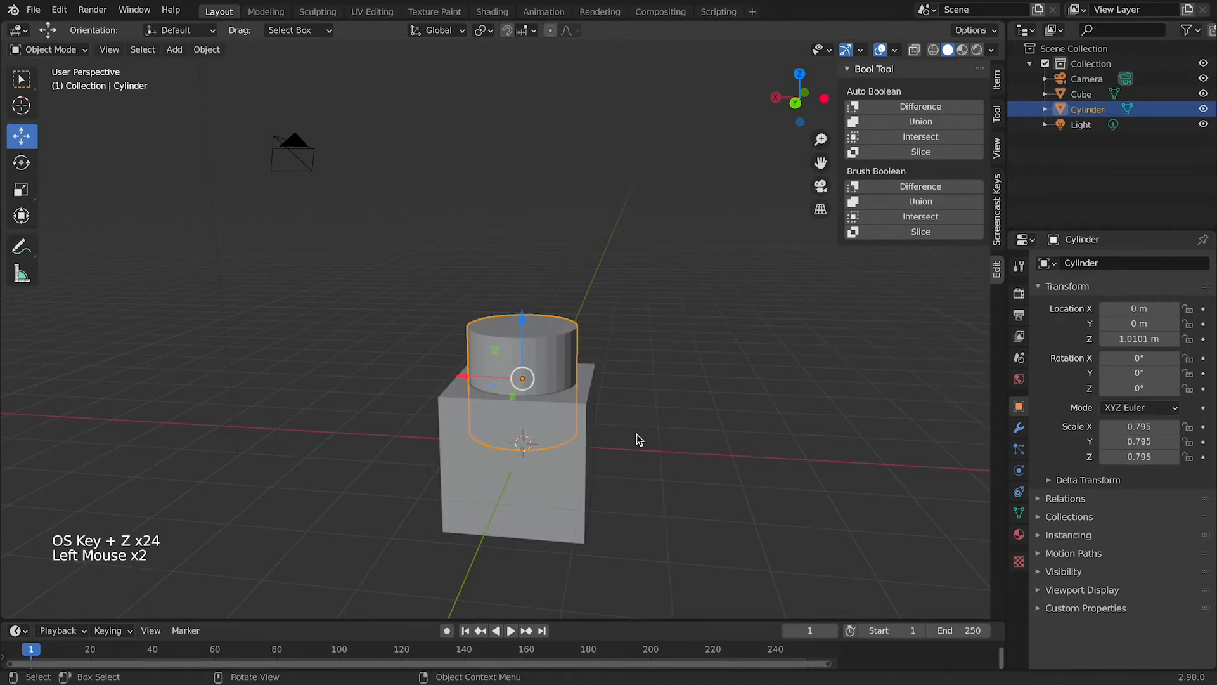
pyautogui.click(1020, 429)
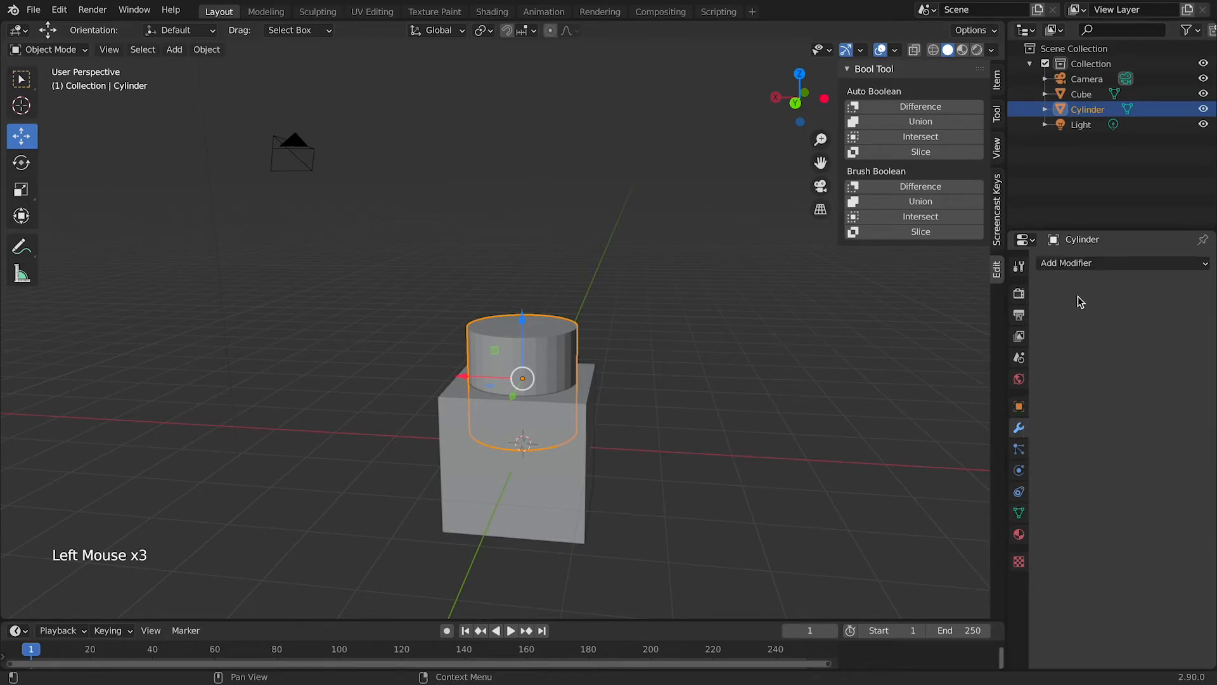
pyautogui.click(1081, 265)
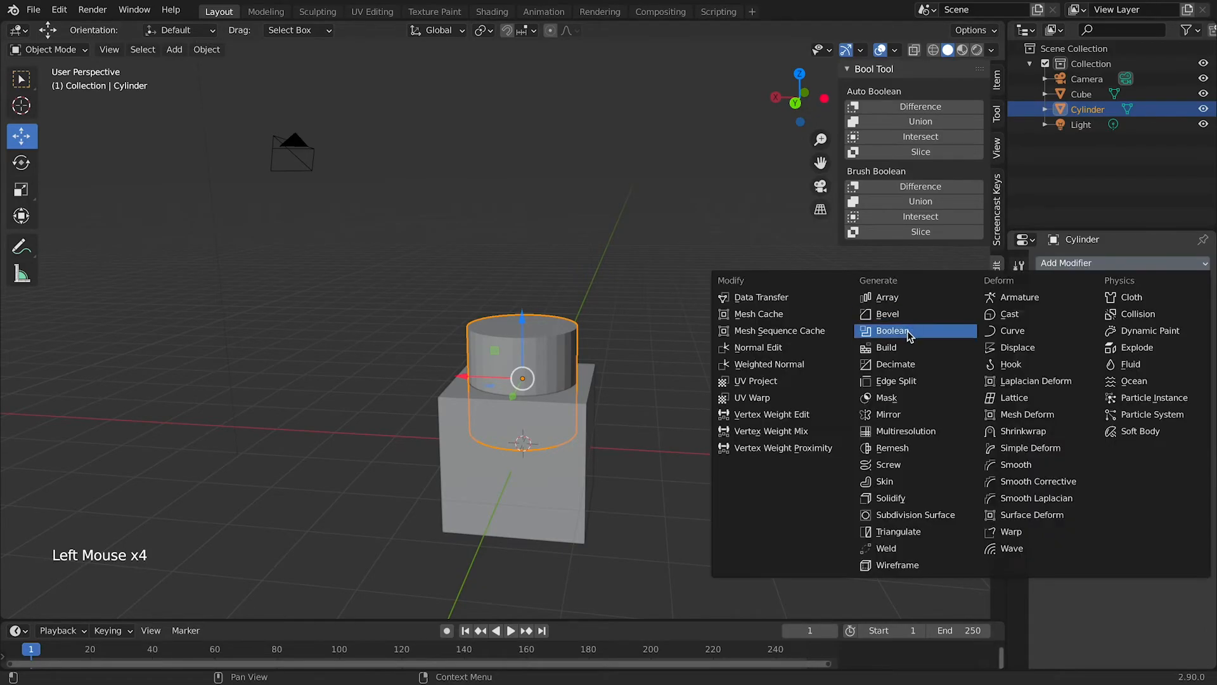
pyautogui.click(911, 332)
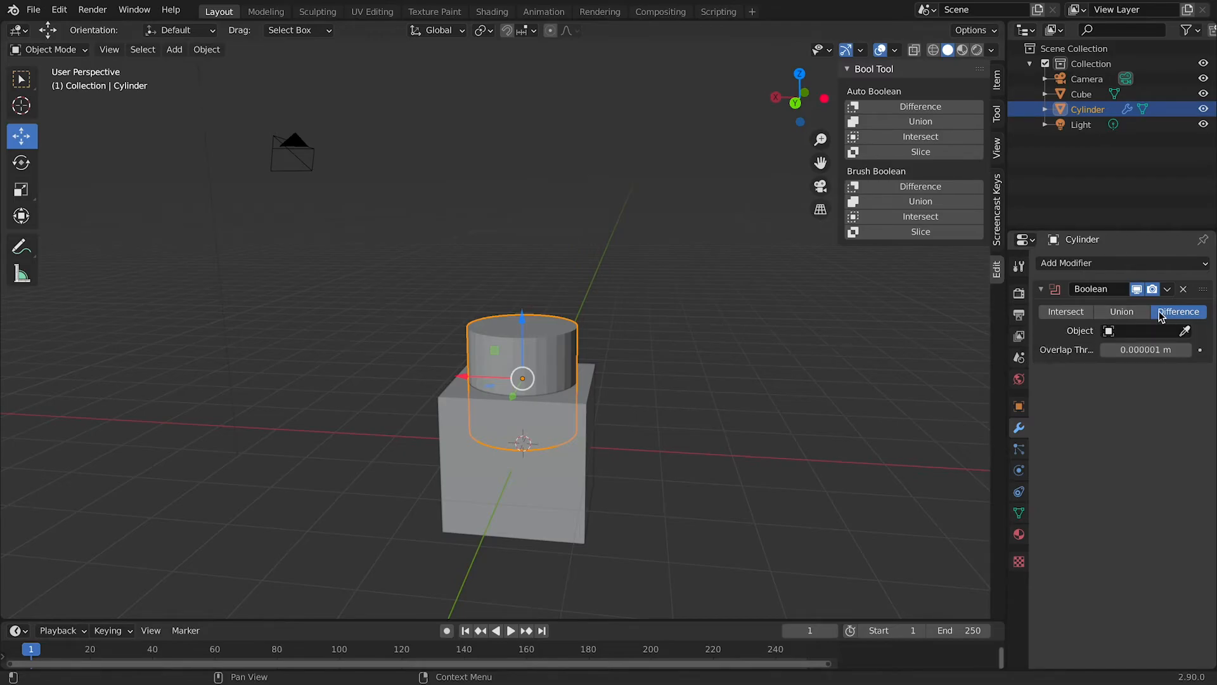
pyautogui.click(1133, 315)
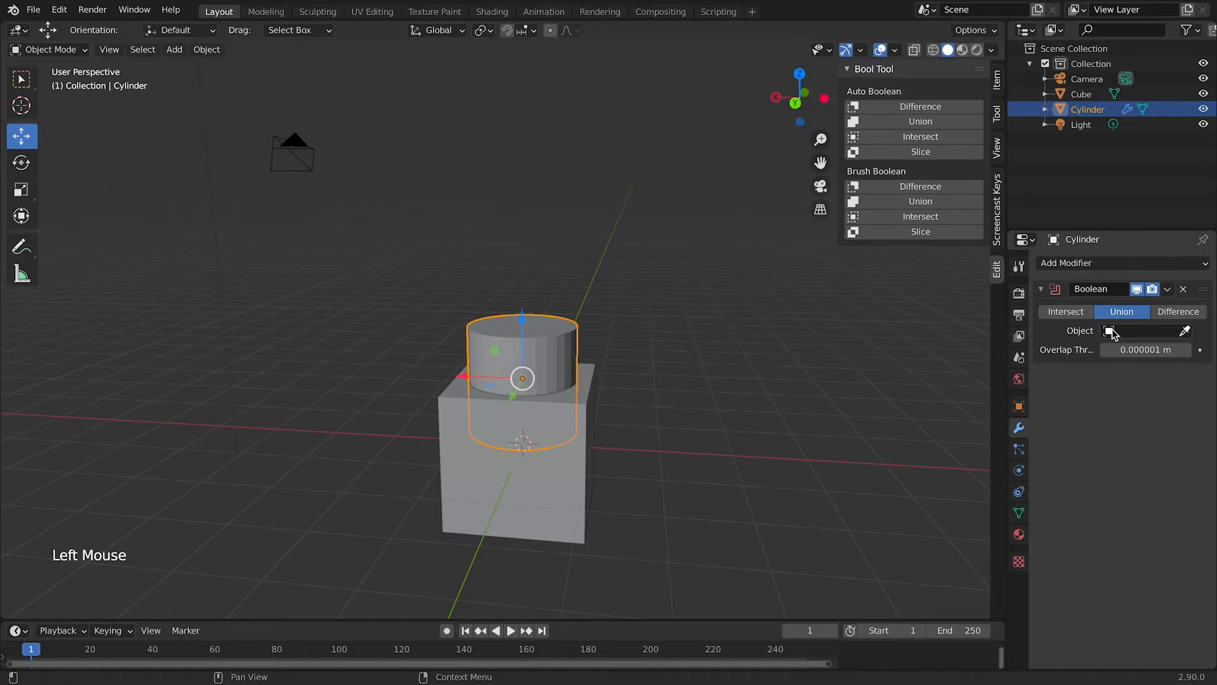
pyautogui.click(1123, 333)
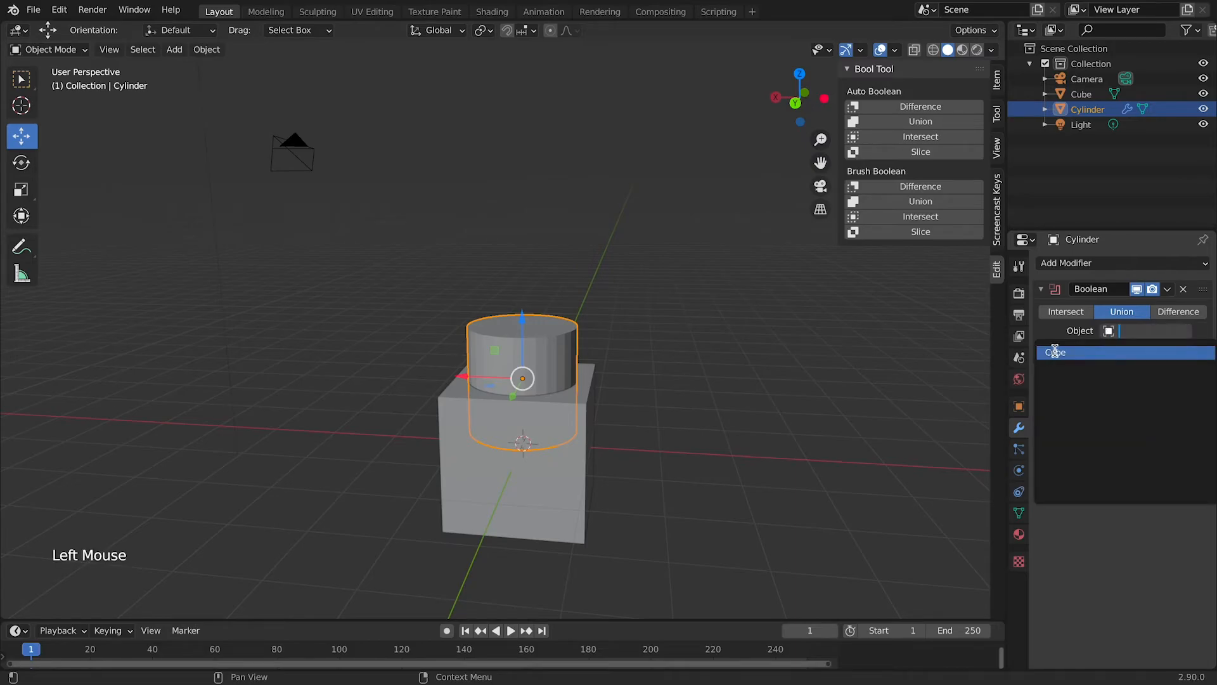
pyautogui.press('Escape')
pyautogui.click(1186, 331)
pyautogui.click(549, 483)
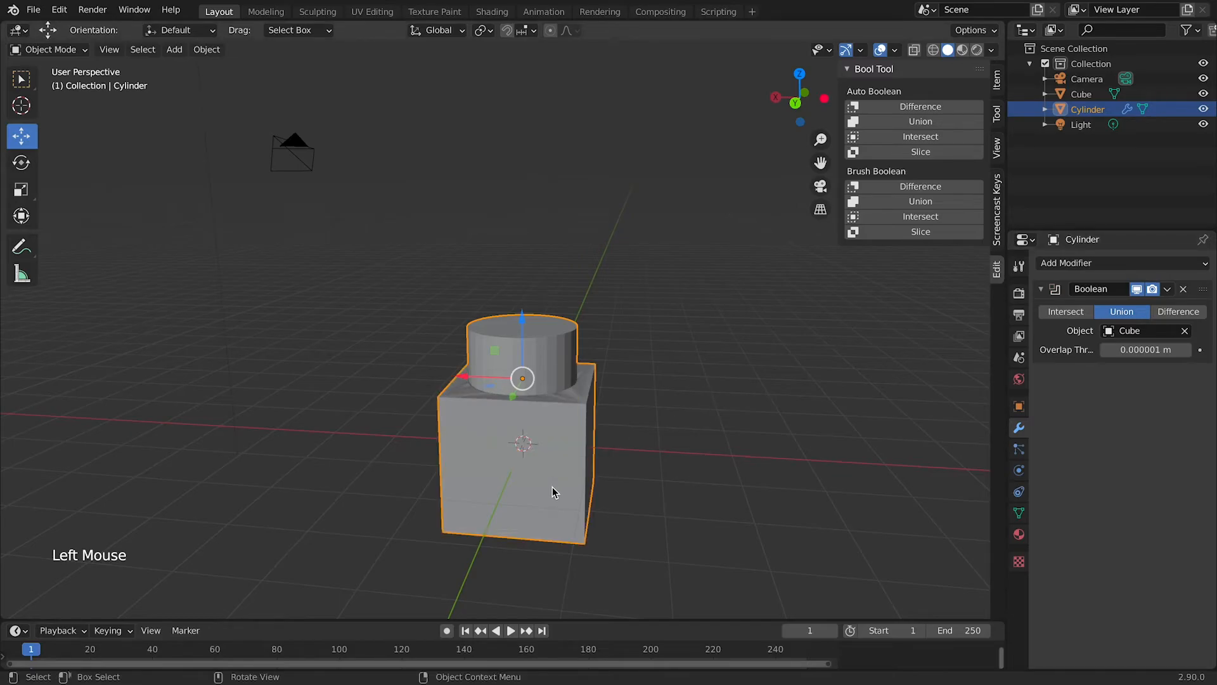
# Step: Apply the Boolean modifier and move the merged cylinder object along the X axis away from the original cube
pyautogui.scroll(2, 553, 492)
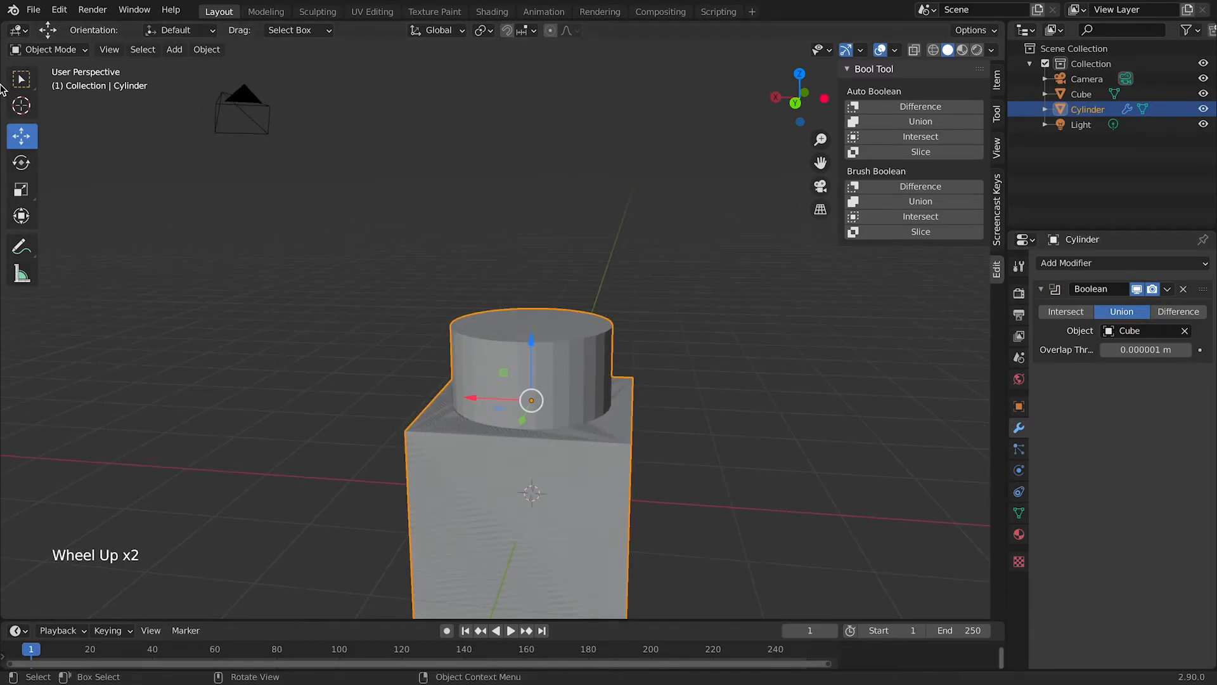
pyautogui.click(1167, 289)
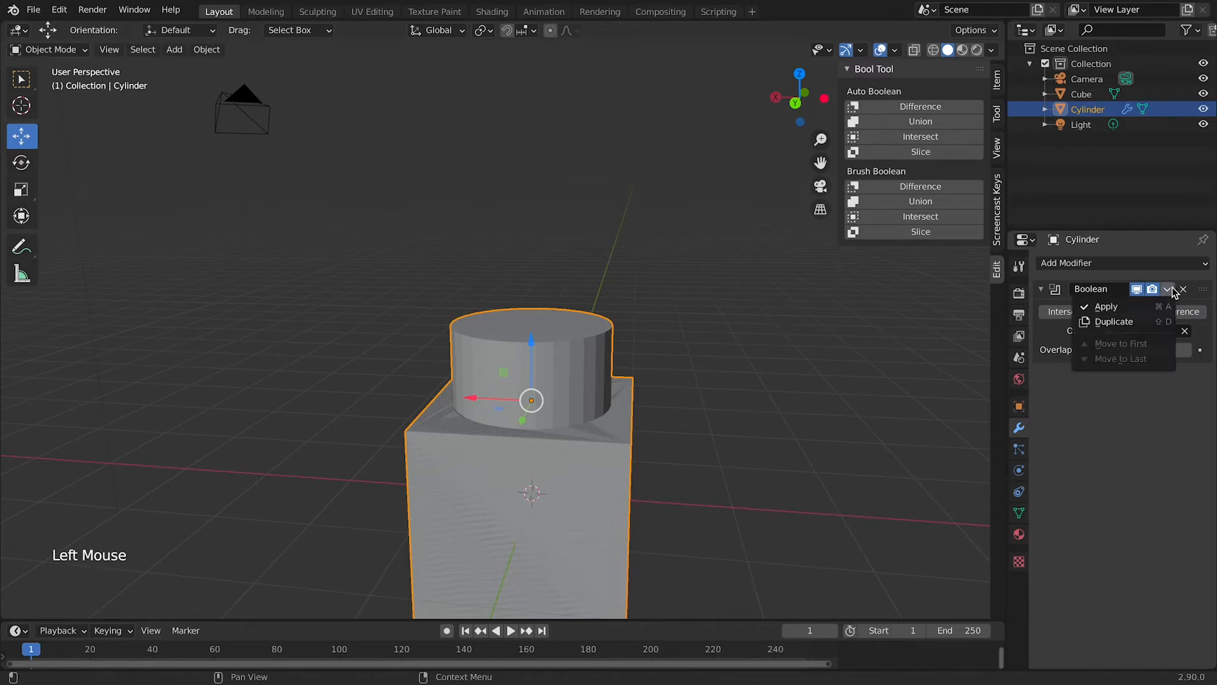
pyautogui.click(1129, 307)
pyautogui.moveTo(651, 425); pyautogui.dragTo(564, 494, button='middle')
pyautogui.moveTo(488, 409); pyautogui.dragTo(800, 473)
pyautogui.scroll(-2, 800, 473)
pyautogui.moveTo(799, 474); pyautogui.dragTo(702, 442, button='middle')
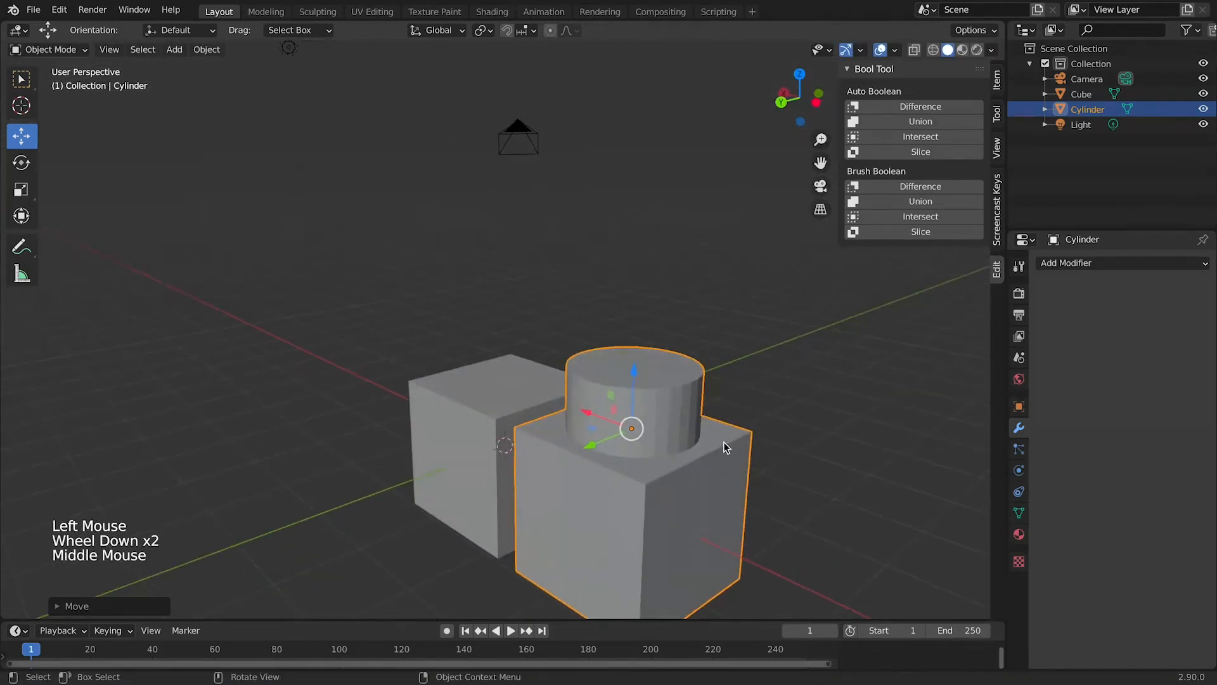
# Step: Switch the merged cylinder object to Edit Mode and display the viewport in wireframe shading
pyautogui.click(78, 51)
pyautogui.click(71, 66)
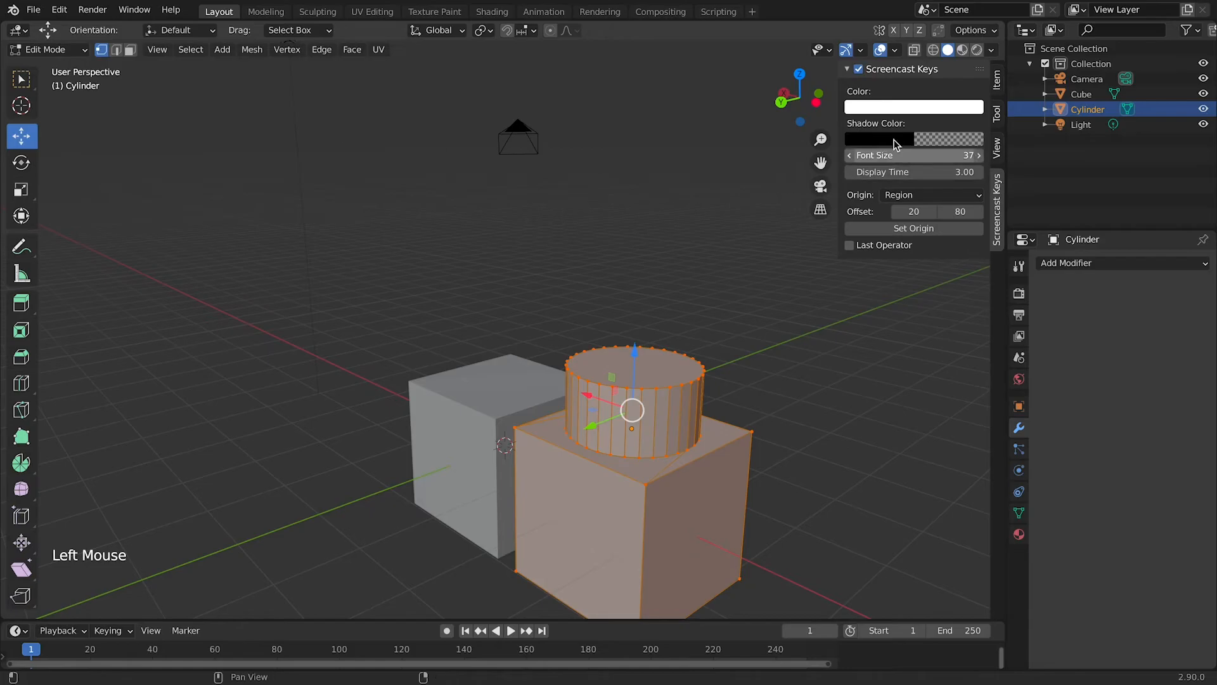
pyautogui.click(932, 49)
# Step: Examine the merged mesh from several angles for internal geometry where the cylinder meets the cube
pyautogui.moveTo(800, 367)
pyautogui.mouseDown(button='middle')
pyautogui.moveTo(798, 394)
pyautogui.moveTo(803, 321)
pyautogui.moveTo(620, 326)
pyautogui.moveTo(726, 450)
pyautogui.moveTo(815, 353)
pyautogui.moveTo(802, 367)
pyautogui.moveTo(826, 372)
pyautogui.moveTo(660, 348)
pyautogui.moveTo(631, 416)
pyautogui.mouseUp(button='middle')
pyautogui.scroll(2, 634, 429)
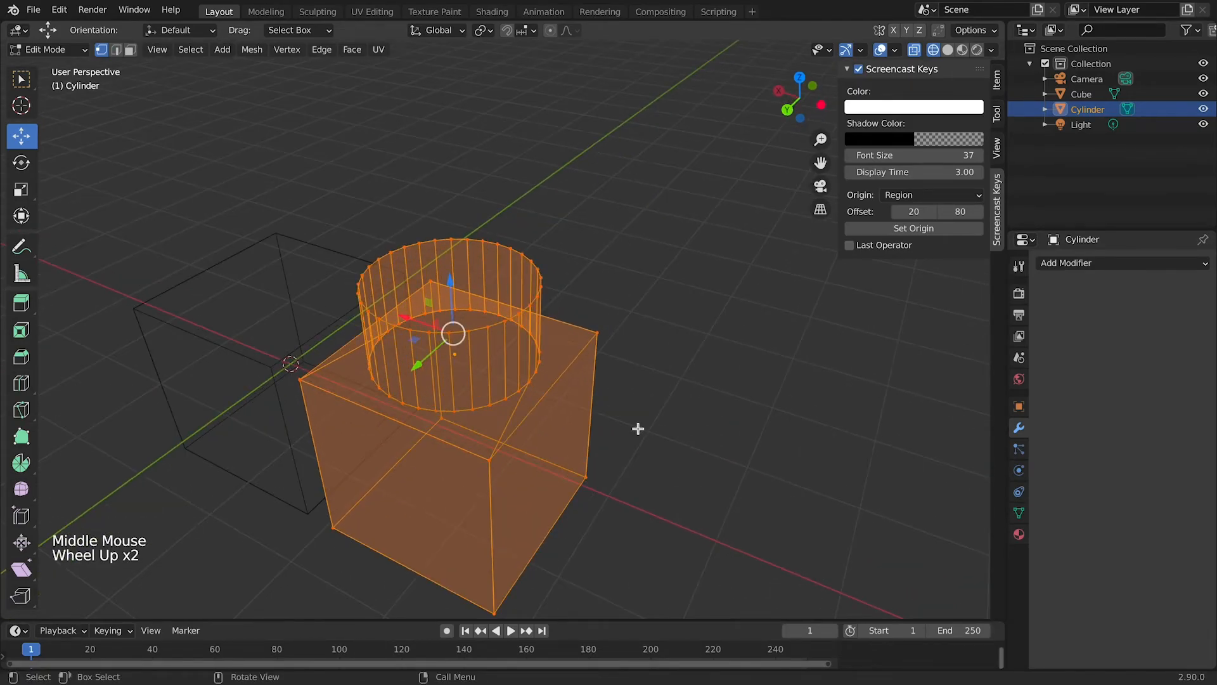
pyautogui.moveTo(561, 444); pyautogui.dragTo(660, 393, button='middle')
pyautogui.scroll(-2, 641, 435)
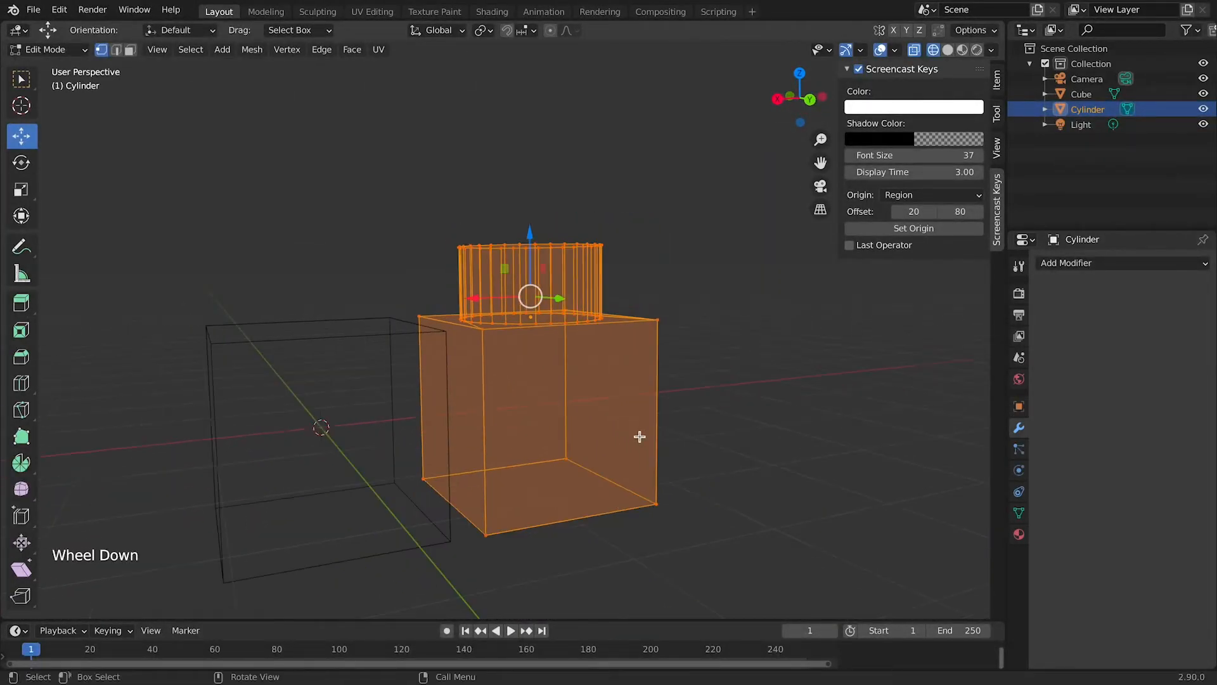
pyautogui.moveTo(377, 364); pyautogui.dragTo(359, 394, button='middle')
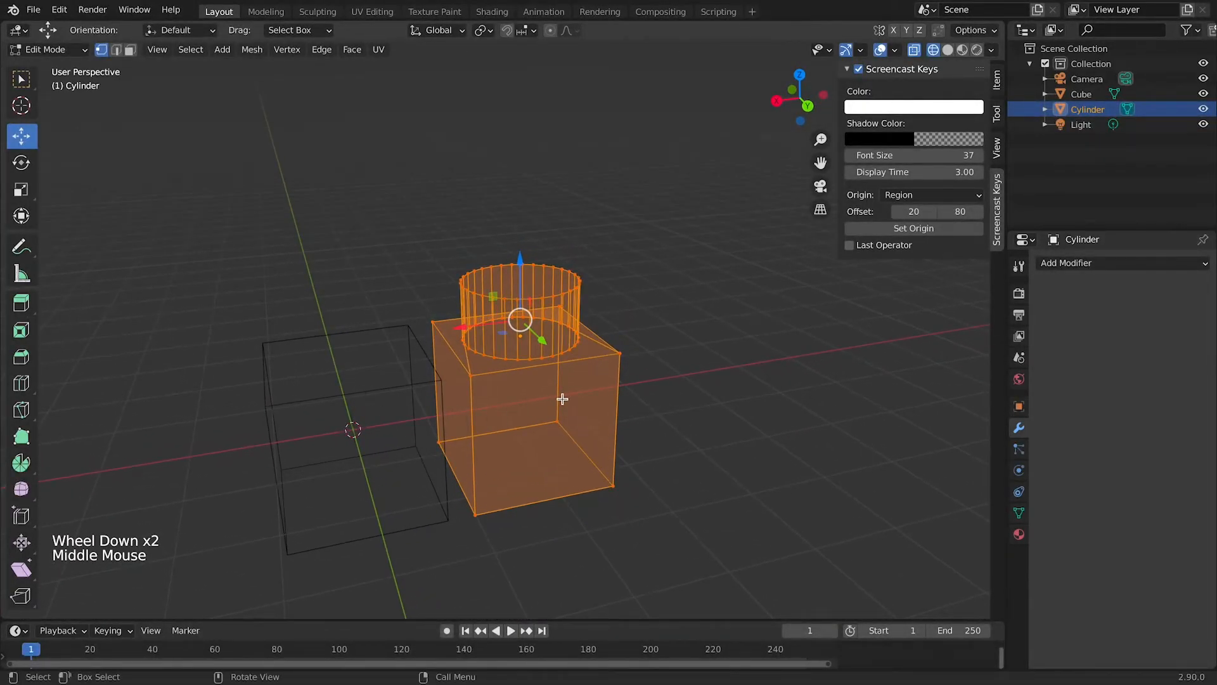
pyautogui.scroll(2, 653, 455)
pyautogui.scroll(-2, 654, 456)
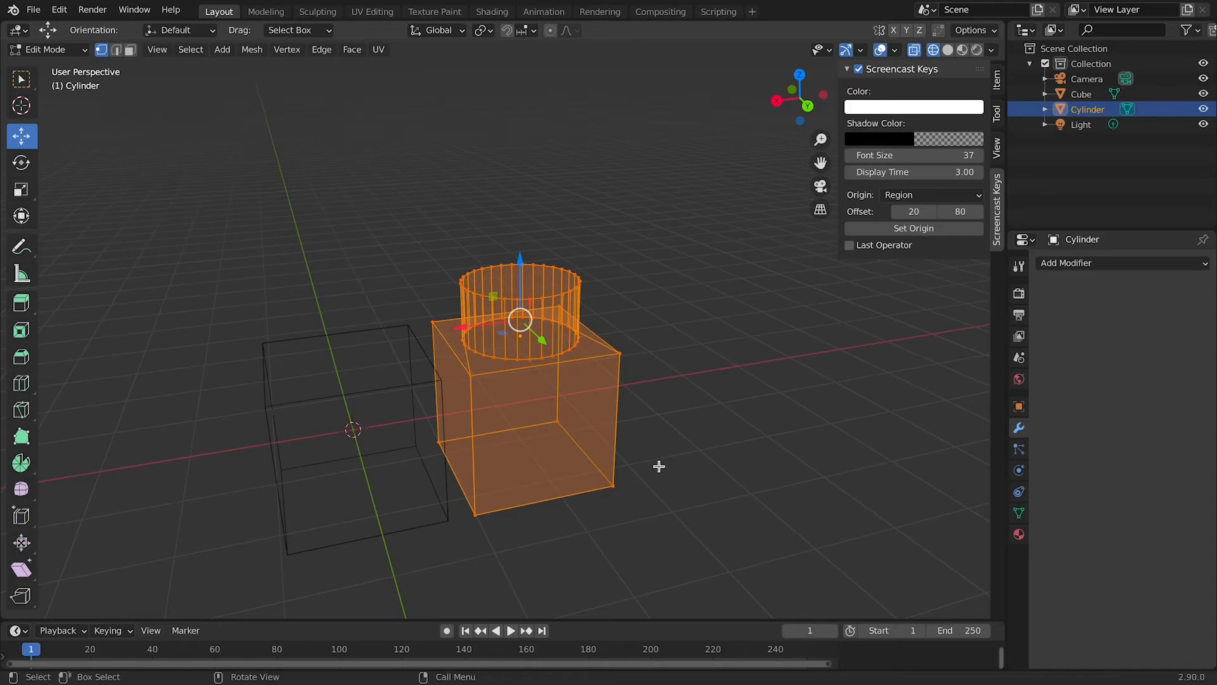
pyautogui.moveTo(619, 466); pyautogui.dragTo(634, 462, button='middle')
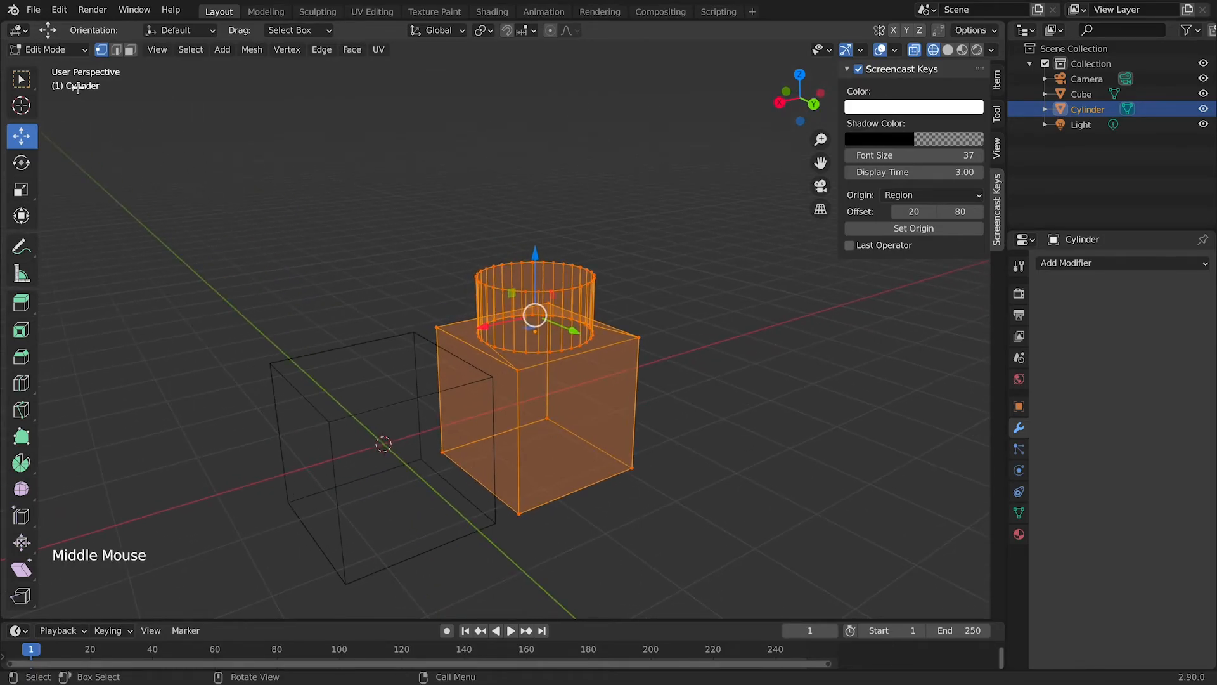
# Step: Return the merged cylinder object to Object Mode and display the viewport in solid shading
pyautogui.click(14, 50)
pyautogui.click(35, 64)
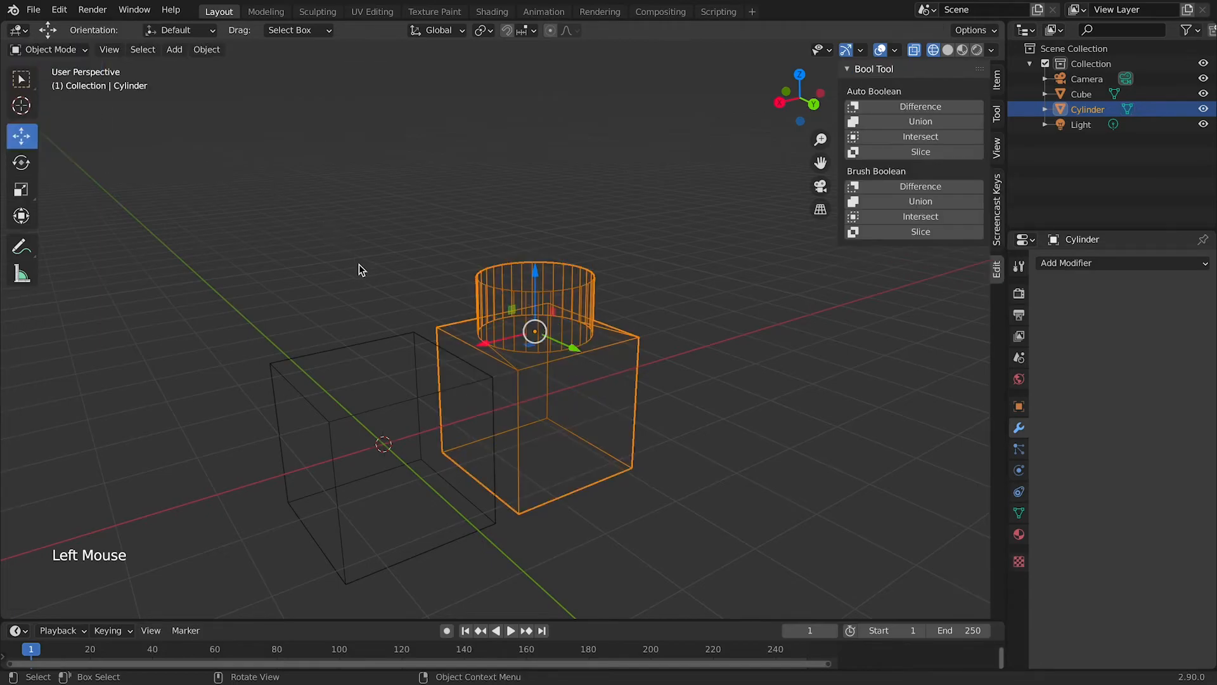
pyautogui.click(948, 51)
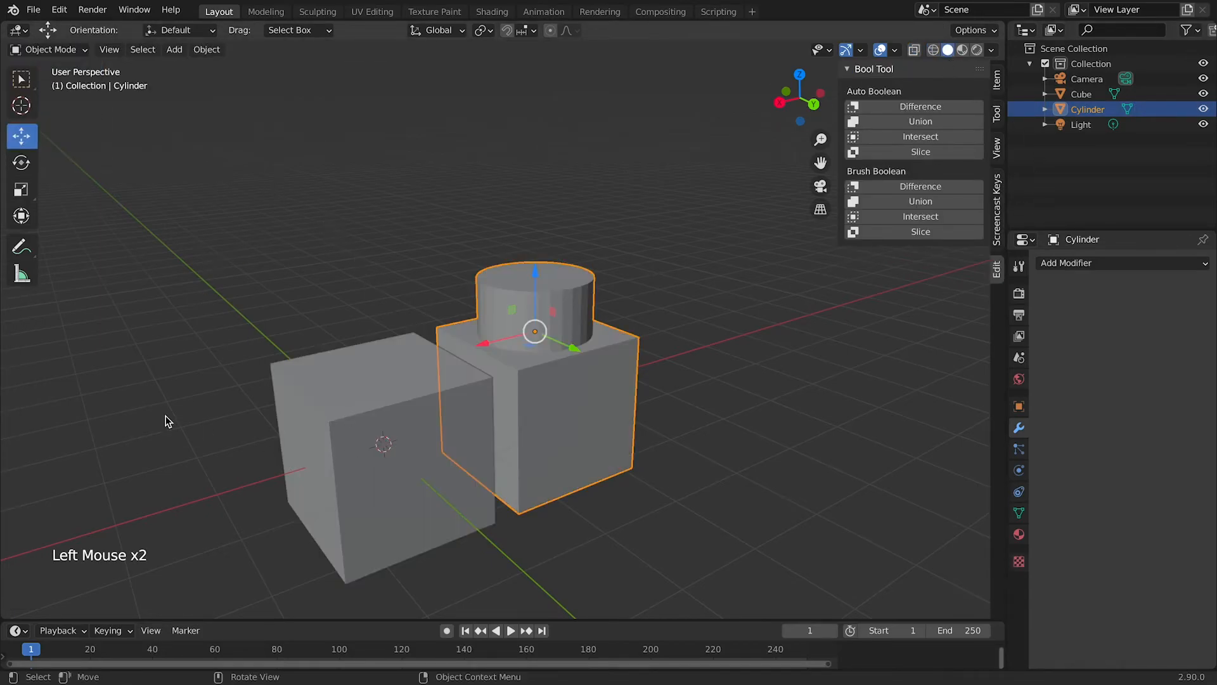
# Step: Select only the cube and the merged cylinder object, leaving out the camera and light, and delete them
pyautogui.press('a')
pyautogui.scroll(-5, 340, 437)
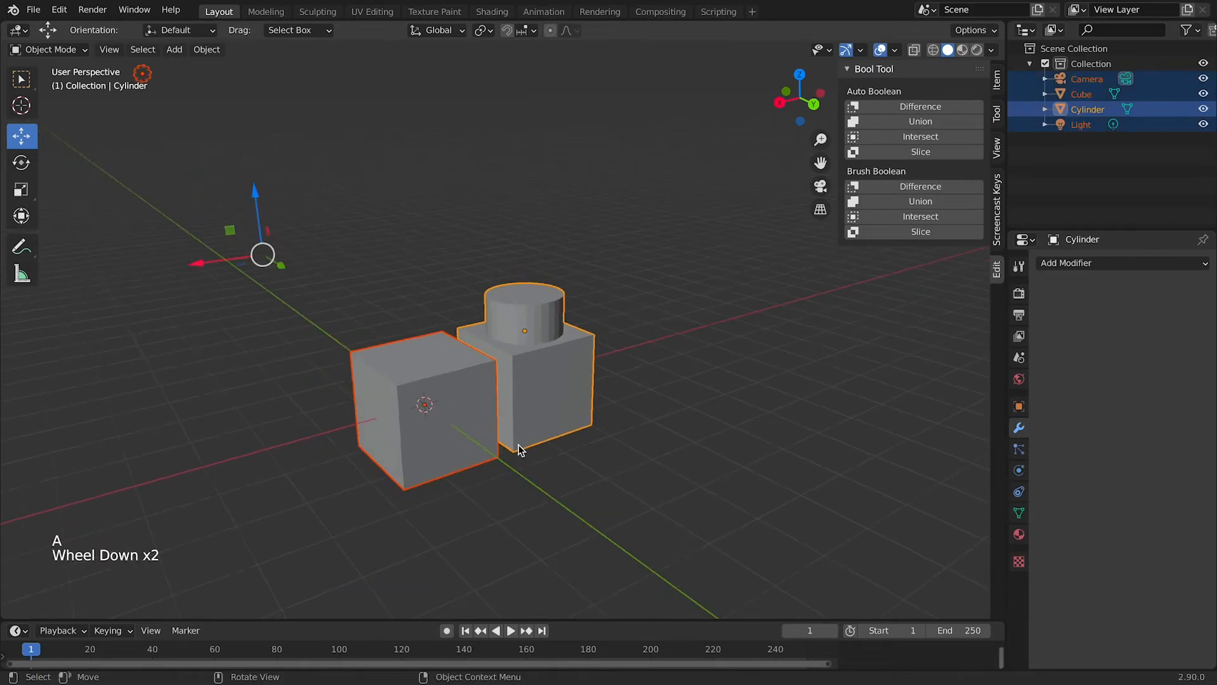
pyautogui.click(523, 242)
pyautogui.moveTo(421, 277); pyautogui.dragTo(599, 420)
pyautogui.press('x')
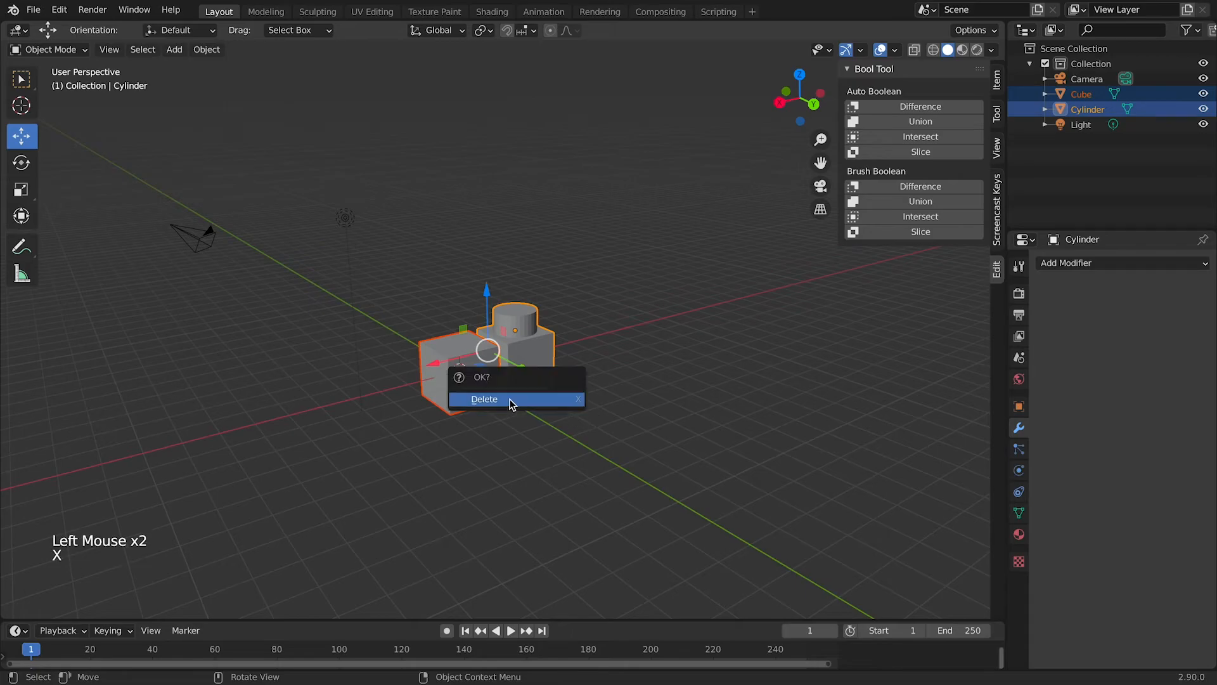
pyautogui.click(501, 399)
pyautogui.scroll(3, 509, 402)
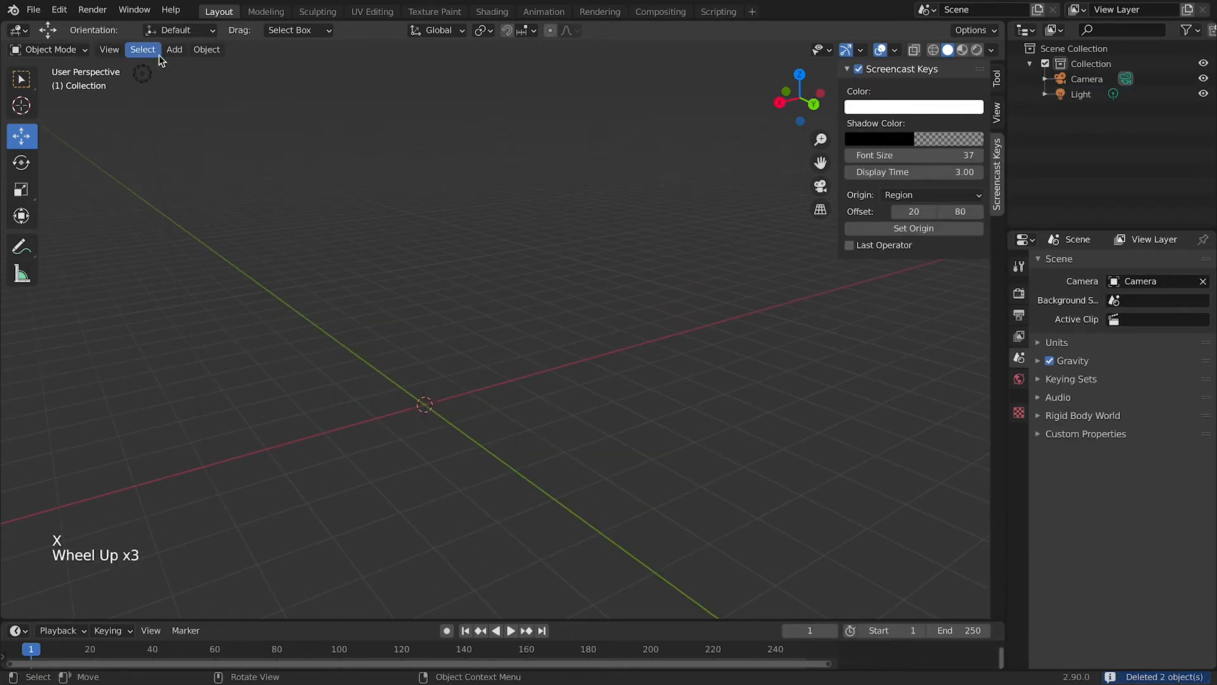
# Step: Add two mesh cylinders at the origin and raise the second one along Z, leaving a gap above the first
pyautogui.click(175, 49)
pyautogui.moveTo(215, 67)
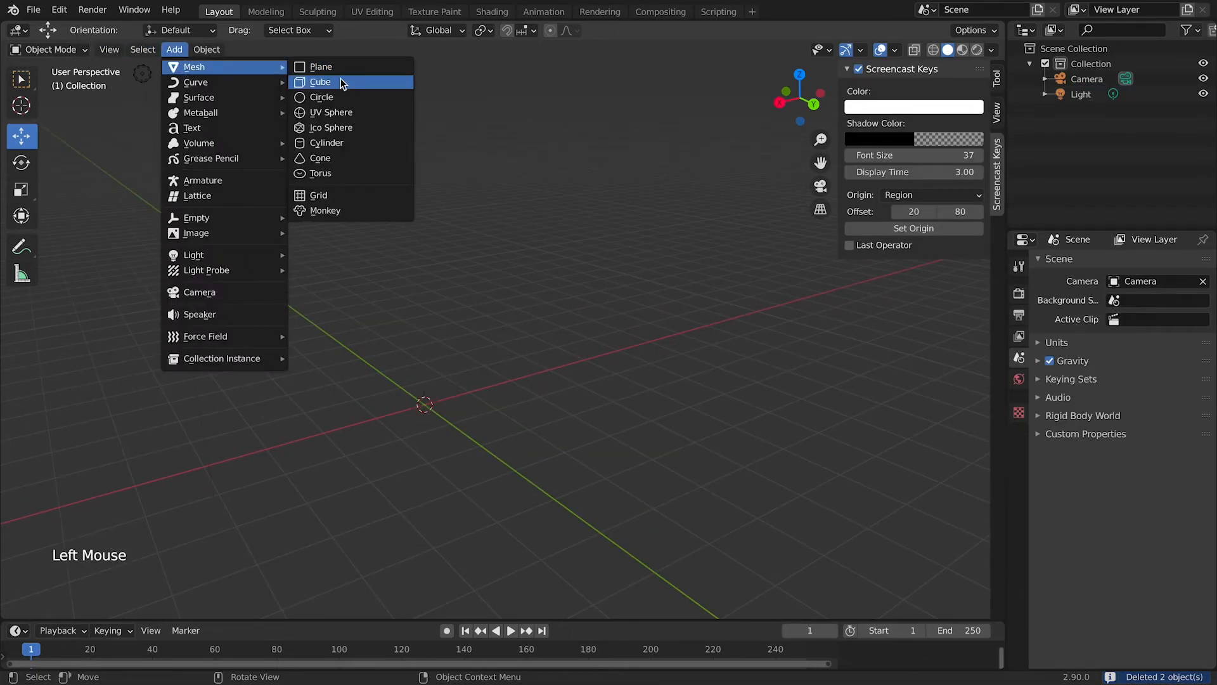
pyautogui.click(340, 142)
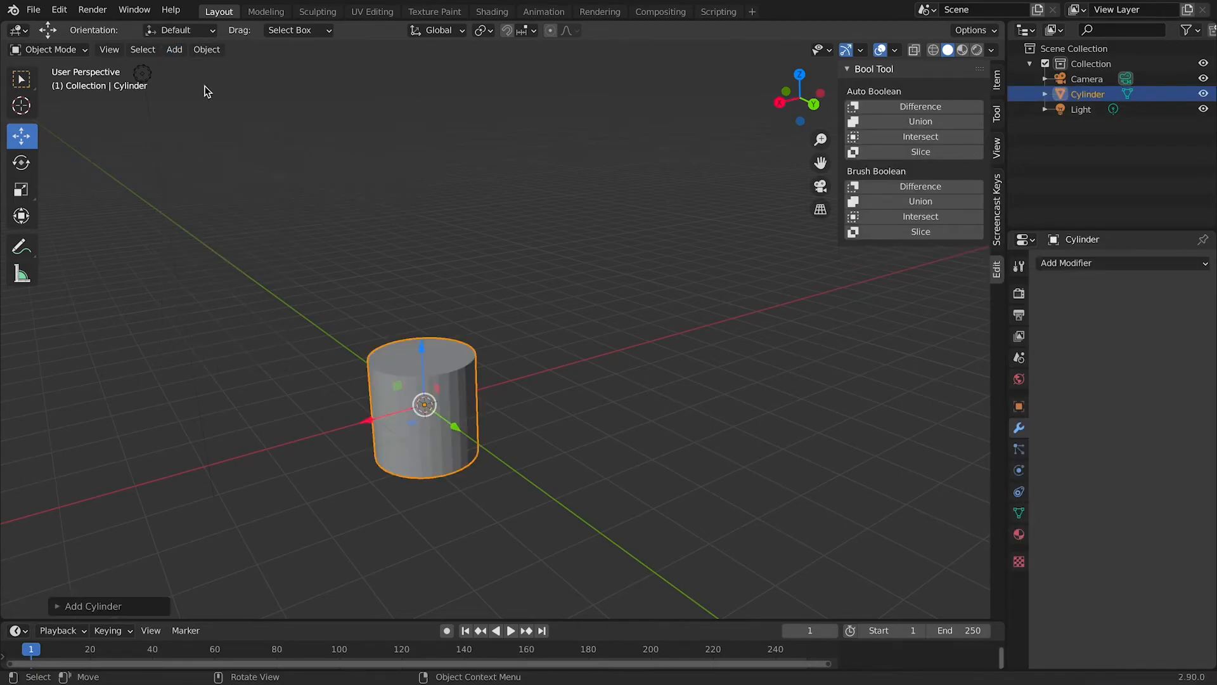
pyautogui.click(175, 50)
pyautogui.click(175, 51)
pyautogui.moveTo(190, 66)
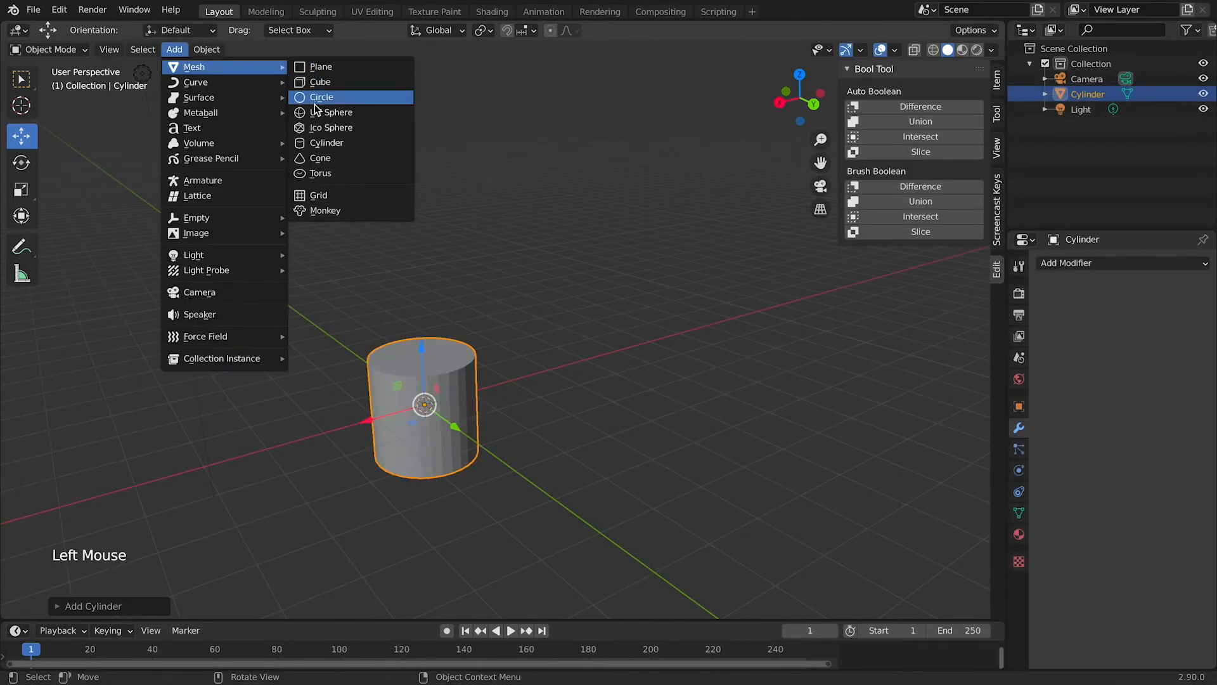
pyautogui.click(317, 143)
pyautogui.moveTo(419, 350); pyautogui.dragTo(415, 194)
pyautogui.scroll(2, 415, 290)
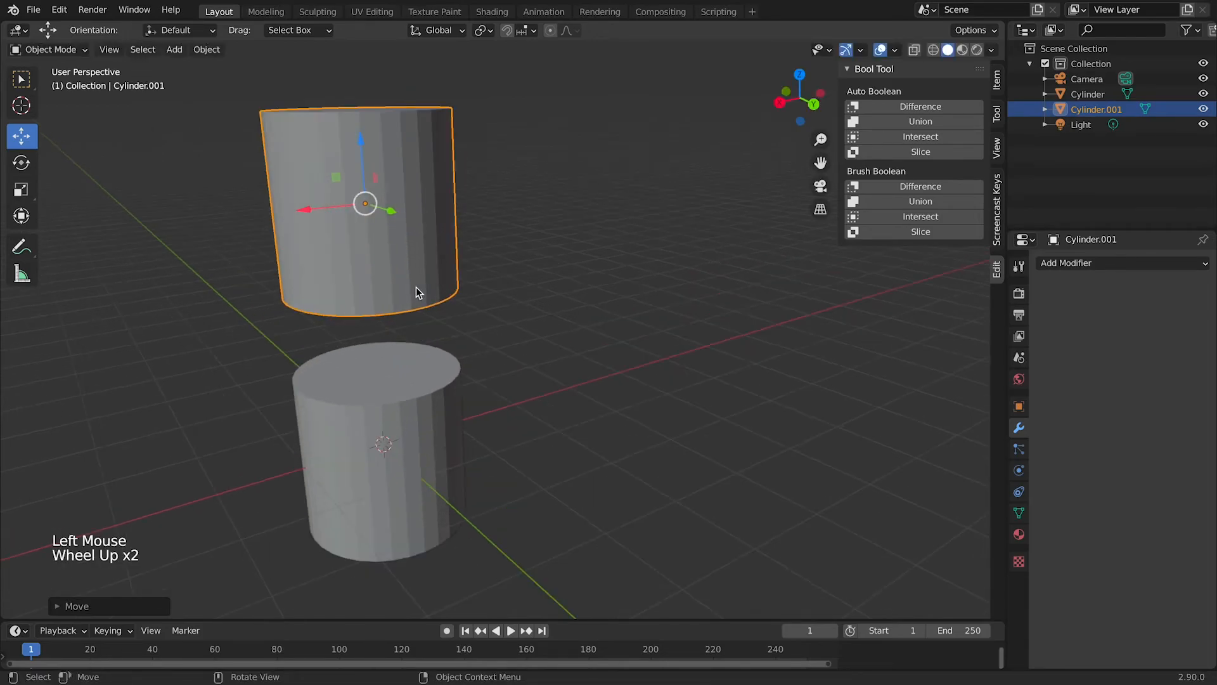
# Step: Join the upper and lower cylinders into a single object, with the lower one as the active object
pyautogui.moveTo(416, 288); pyautogui.dragTo(459, 265, button='middle')
pyautogui.keyDown('shift'); pyautogui.click(448, 409); pyautogui.keyUp('shift')
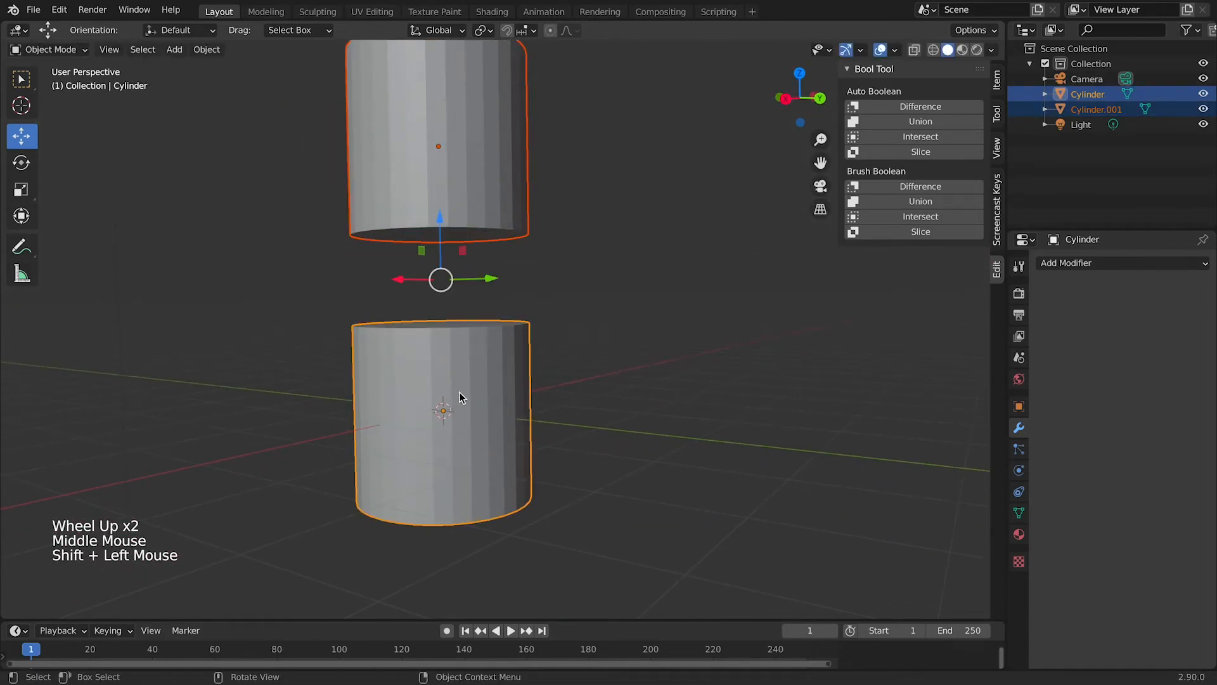
pyautogui.press('super+j')
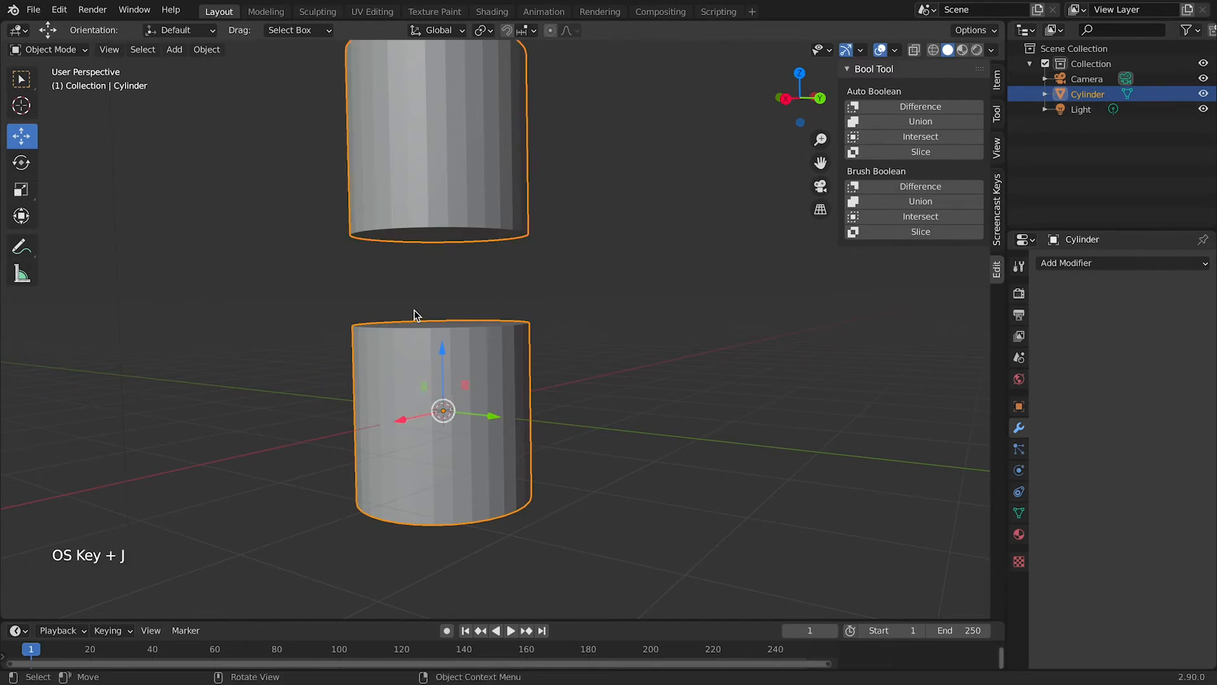
pyautogui.scroll(-2, 419, 316)
pyautogui.moveTo(415, 316); pyautogui.dragTo(457, 208, button='middle')
# Step: In Edit Mode, delete the two cap faces that face each other across the gap, and switch to edge selection
pyautogui.press('Tab')
pyautogui.scroll(2, 429, 356)
pyautogui.click(135, 51)
pyautogui.click(470, 345)
pyautogui.keyDown('shift'); pyautogui.click(462, 155); pyautogui.keyUp('shift')
pyautogui.moveTo(462, 156); pyautogui.dragTo(467, 215, button='middle')
pyautogui.press('x')
pyautogui.click(462, 196)
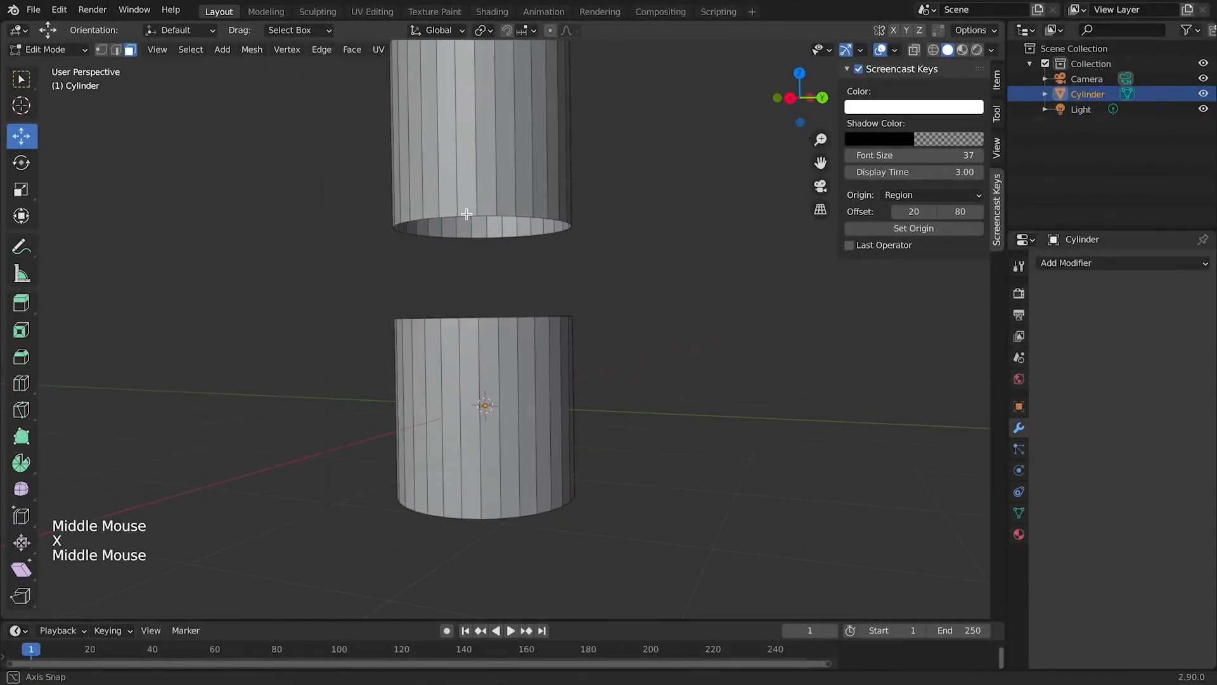
pyautogui.click(118, 50)
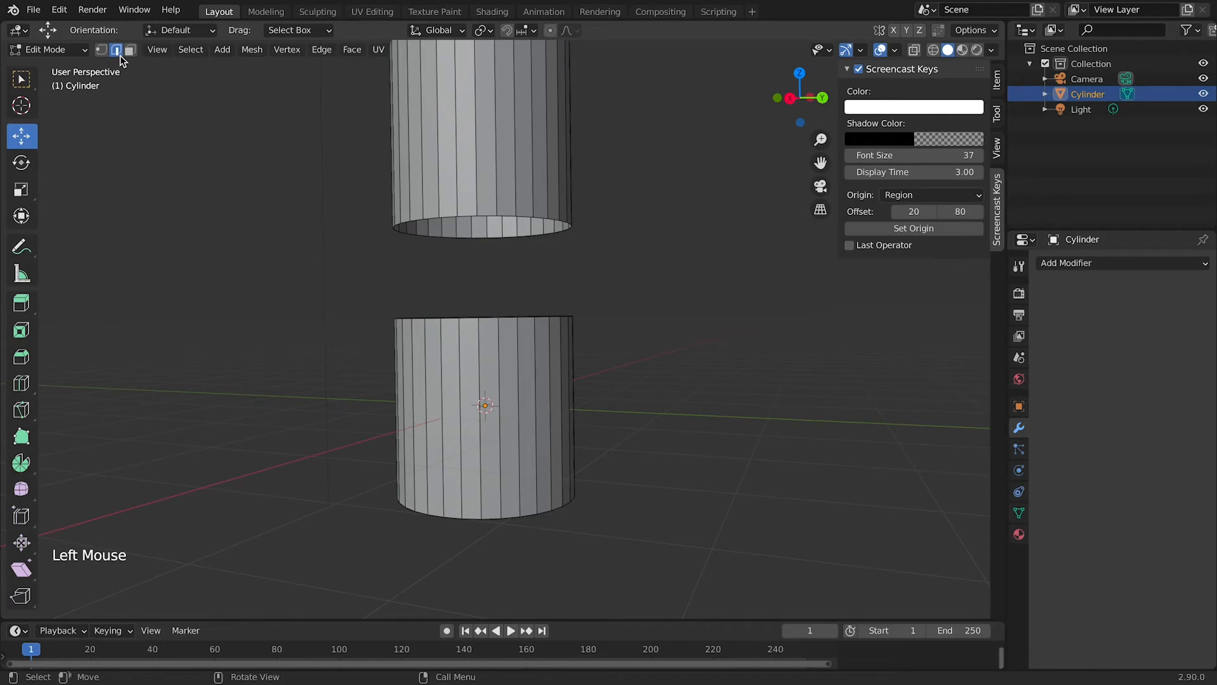
pyautogui.scroll(2, 337, 177)
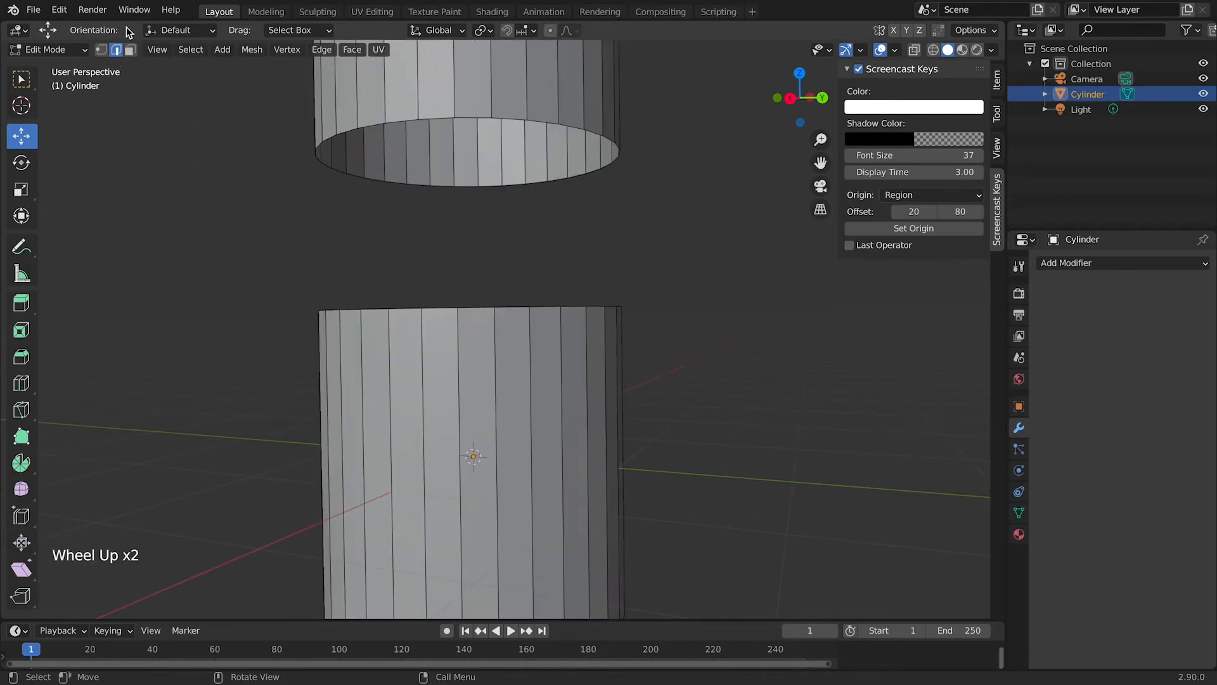
# Step: Check the Emulate 3 Button Mouse modifier options in the Input preferences, then save the preferences and close them
pyautogui.click(59, 9)
pyautogui.click(86, 227)
pyautogui.click(31, 208)
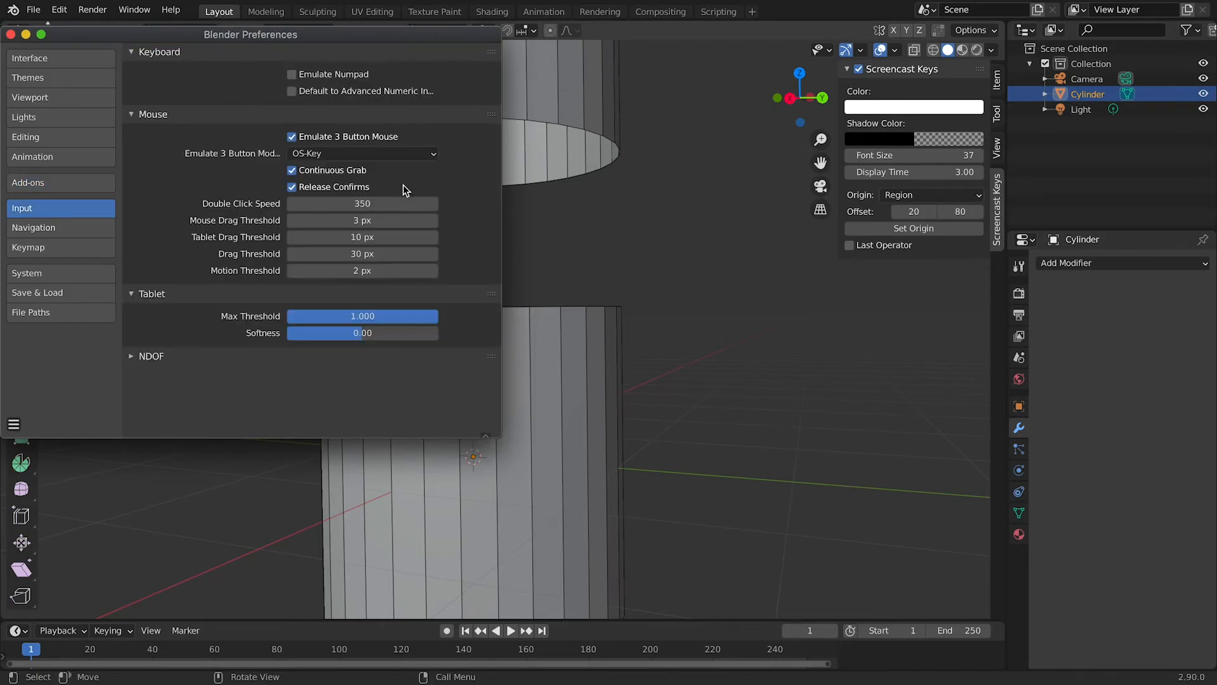
pyautogui.click(320, 153)
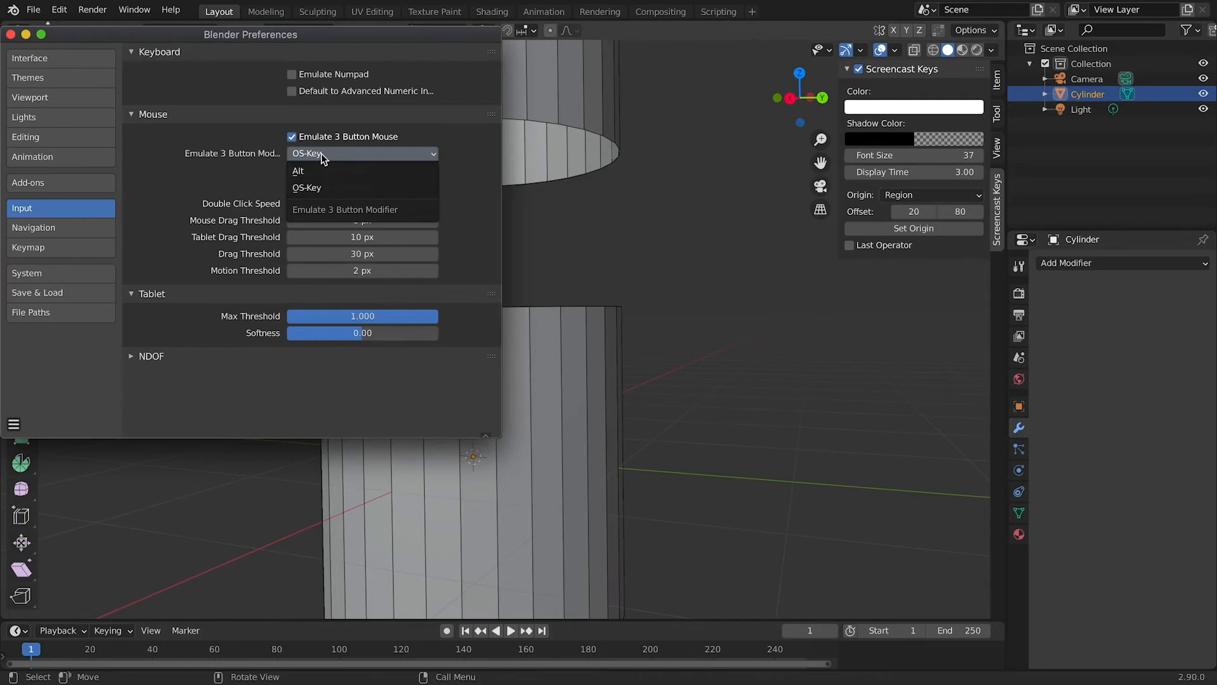
pyautogui.click(14, 423)
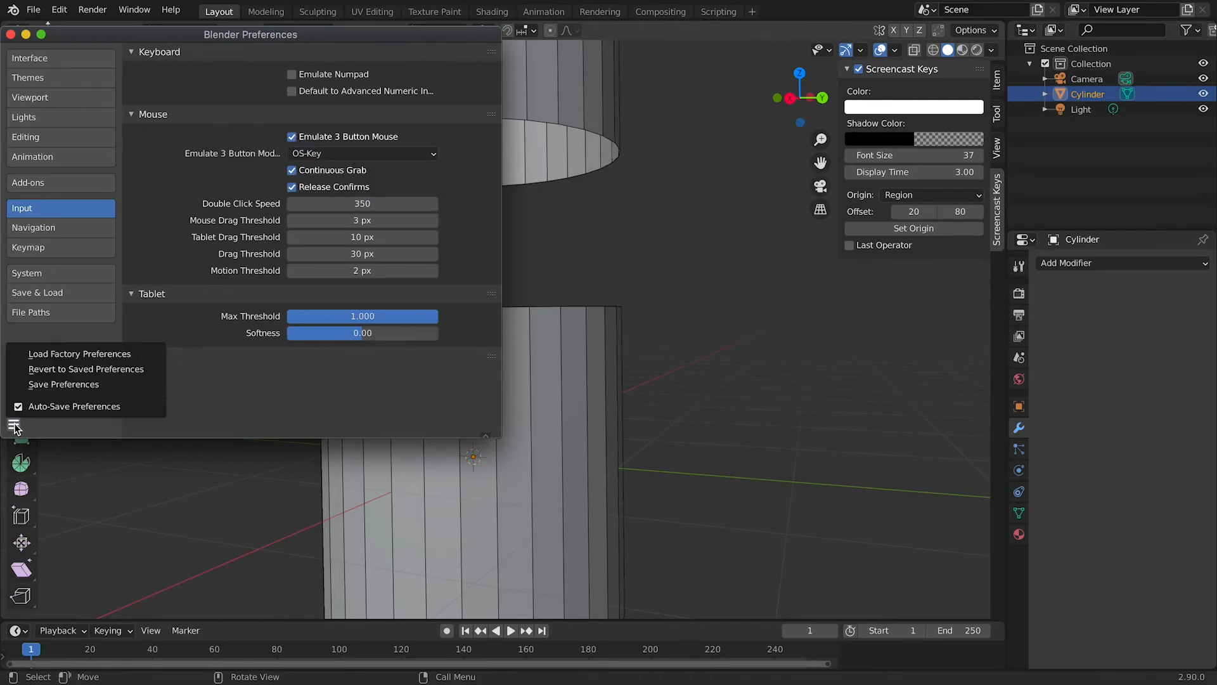
pyautogui.click(32, 384)
pyautogui.click(11, 34)
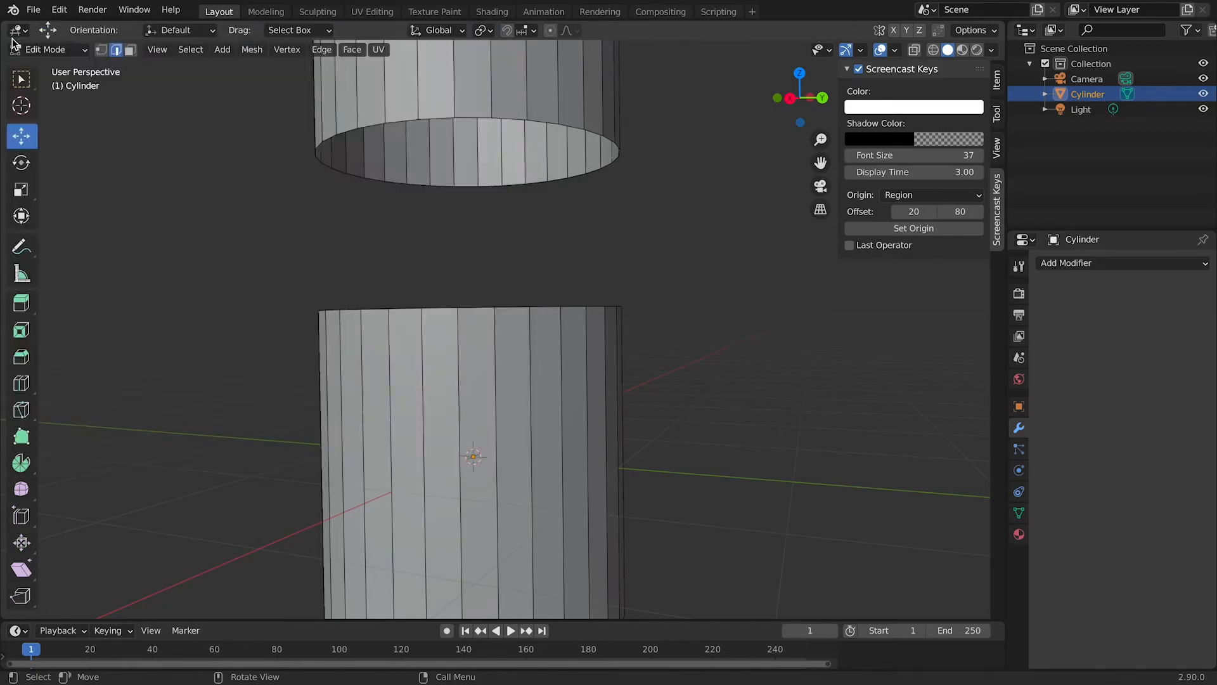
# Step: Select the open rim edge loops on both sides of the gap between the two cylinder parts
pyautogui.click(402, 121)
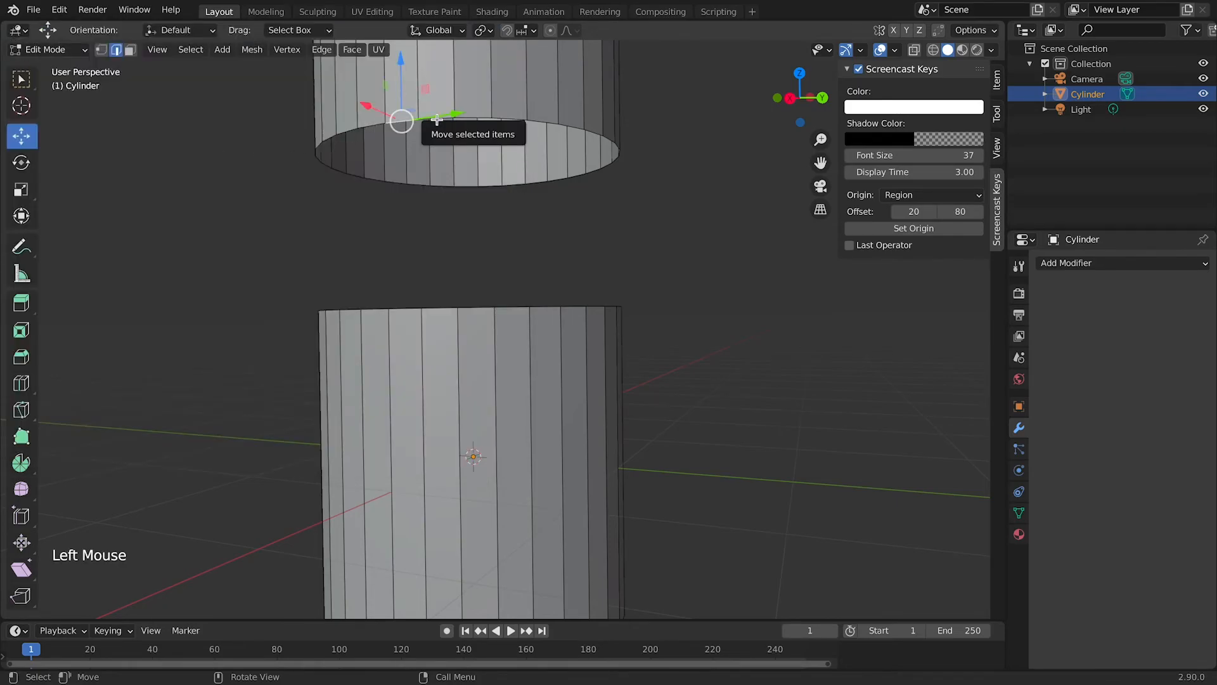
pyautogui.press('alt')
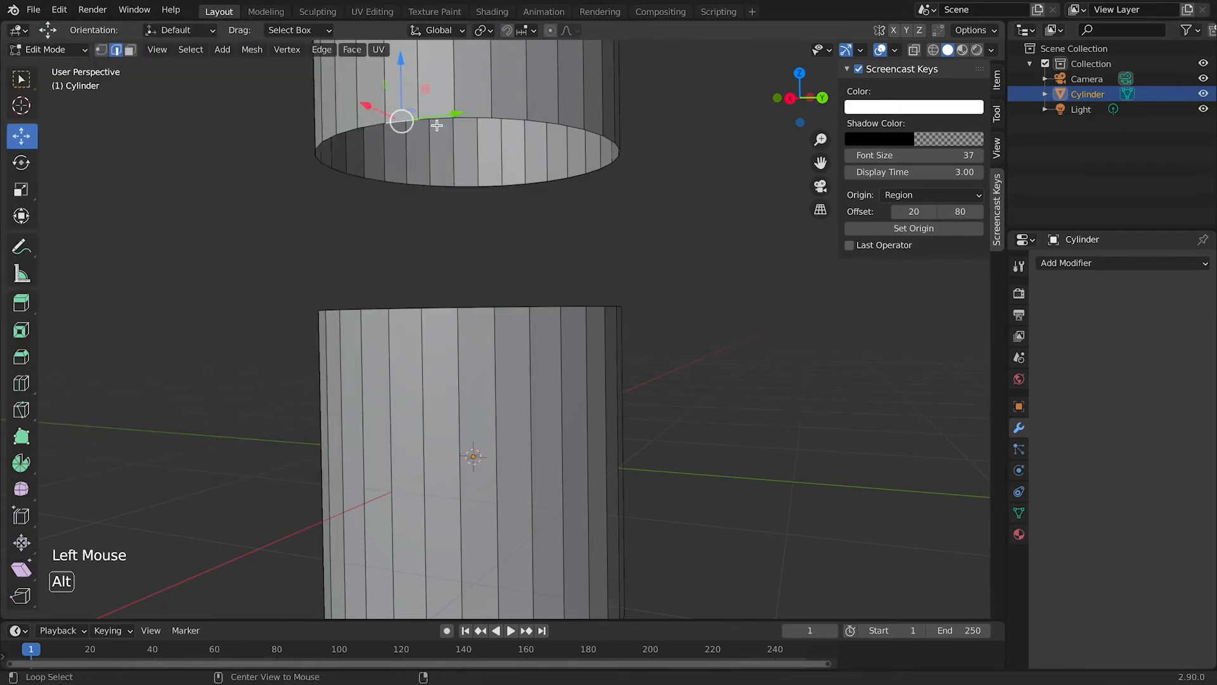
pyautogui.keyDown('alt'); pyautogui.click(476, 118); pyautogui.keyUp('alt')
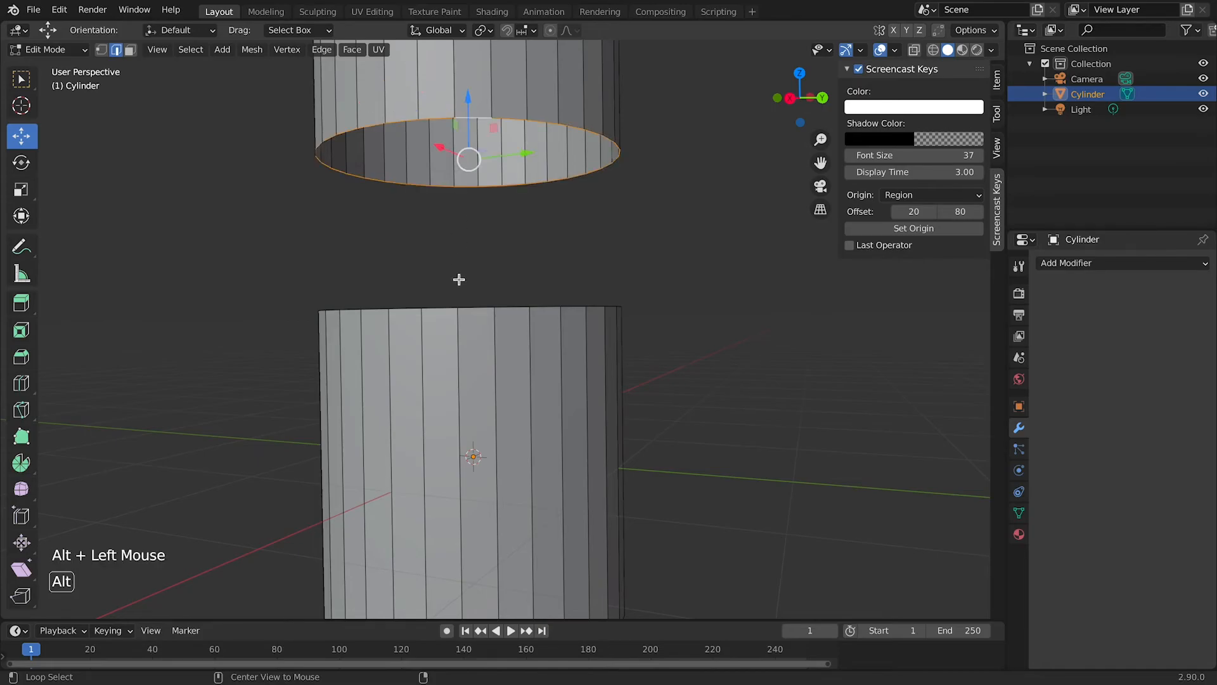
pyautogui.moveTo(448, 321); pyautogui.dragTo(451, 359, button='middle')
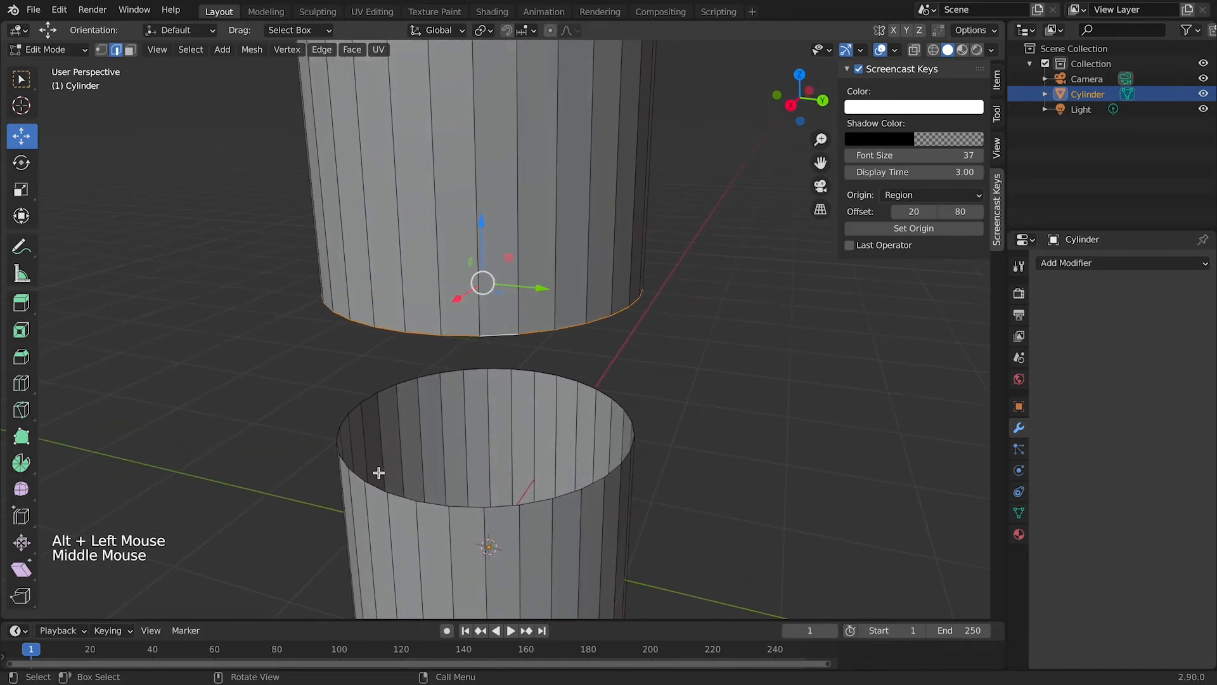
pyautogui.click(398, 499)
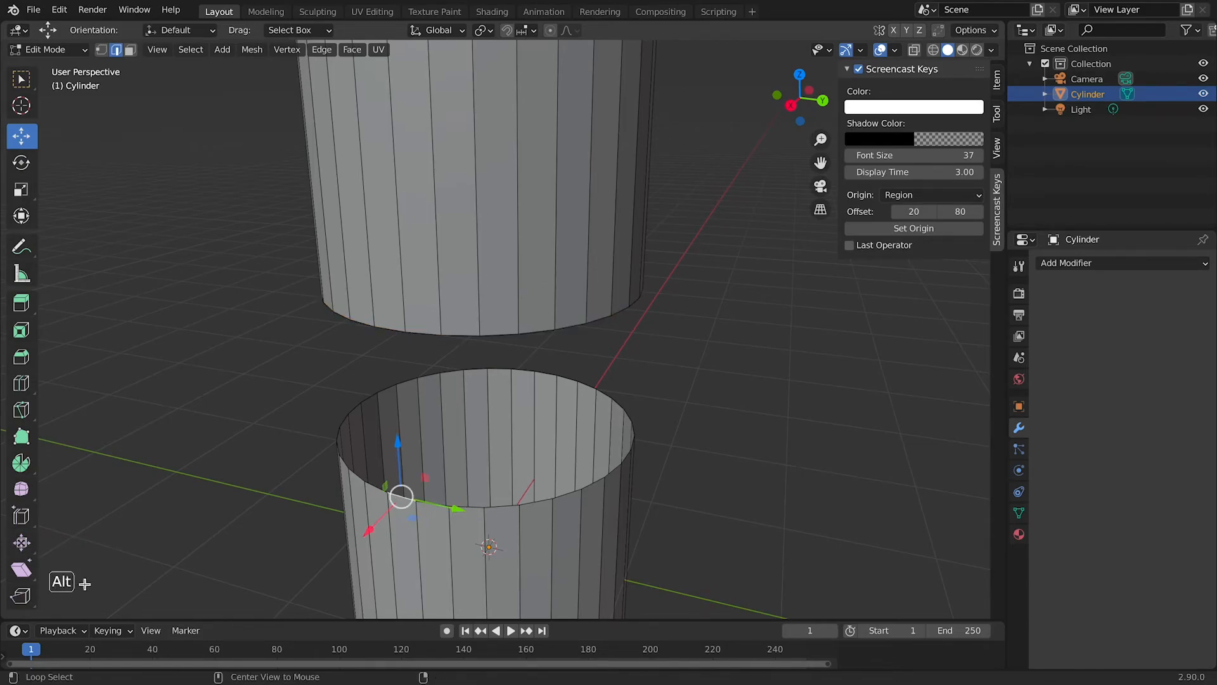
pyautogui.keyDown('alt'); pyautogui.click(499, 505); pyautogui.keyUp('alt')
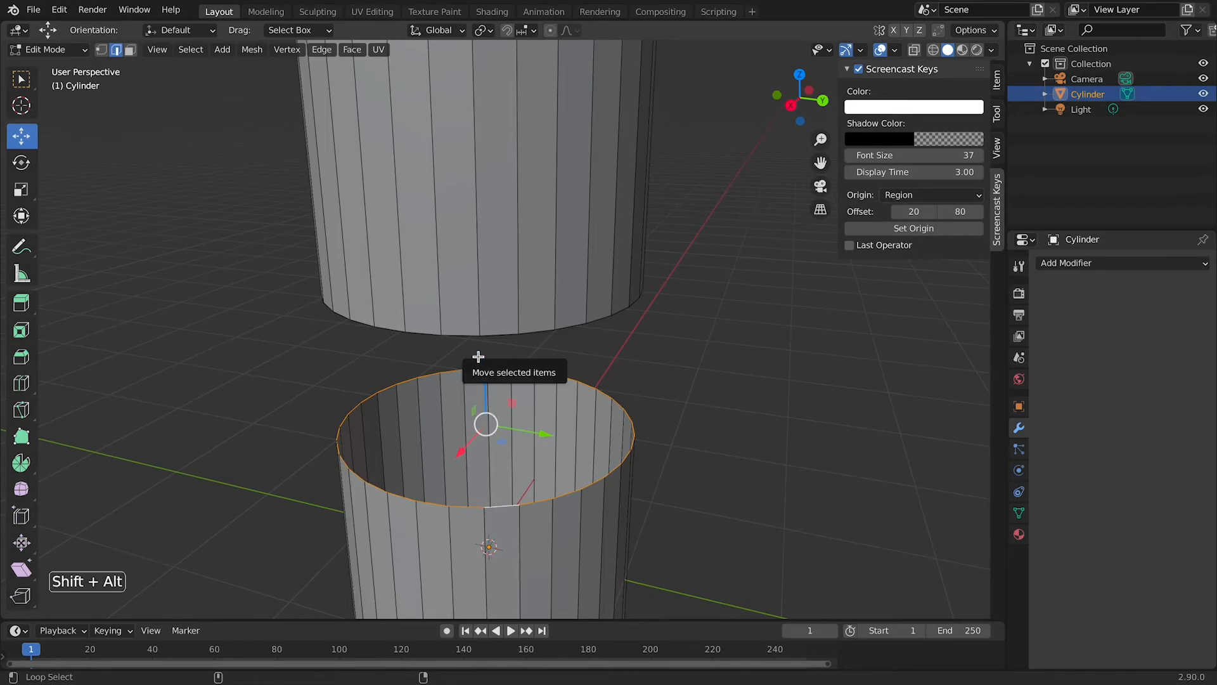
pyautogui.keyDown('alt'); pyautogui.keyDown('shift'); pyautogui.click(459, 335); pyautogui.keyUp('shift'); pyautogui.keyUp('alt')
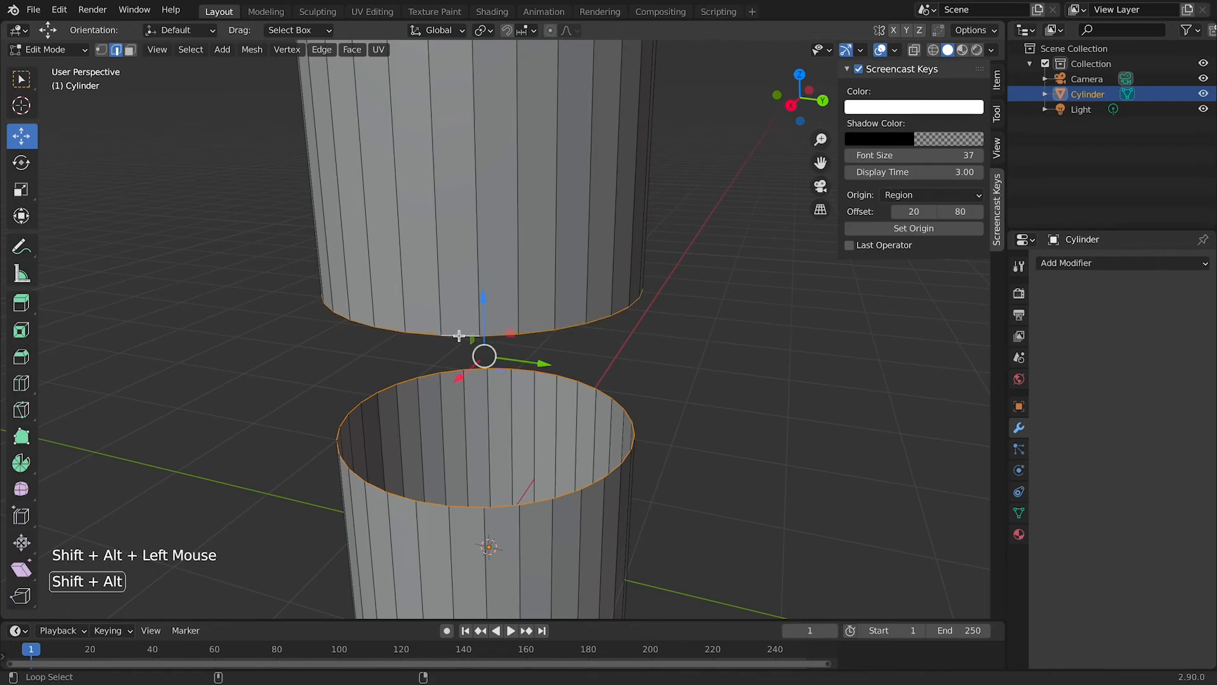
pyautogui.moveTo(473, 349)
pyautogui.mouseDown(button='middle')
pyautogui.moveTo(551, 353)
pyautogui.moveTo(492, 328)
pyautogui.moveTo(481, 348)
pyautogui.mouseUp(button='middle')
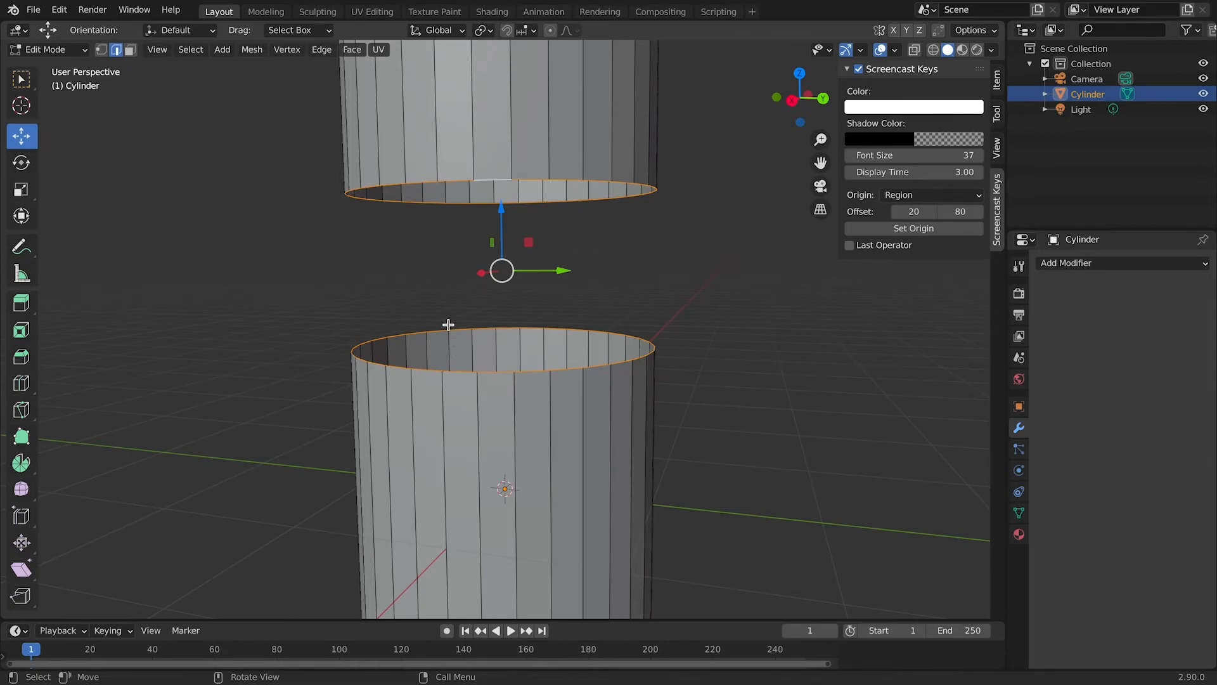
# Step: Try Bridge Edge Loops on the two selected rims and undo the bridge
pyautogui.press('F3')
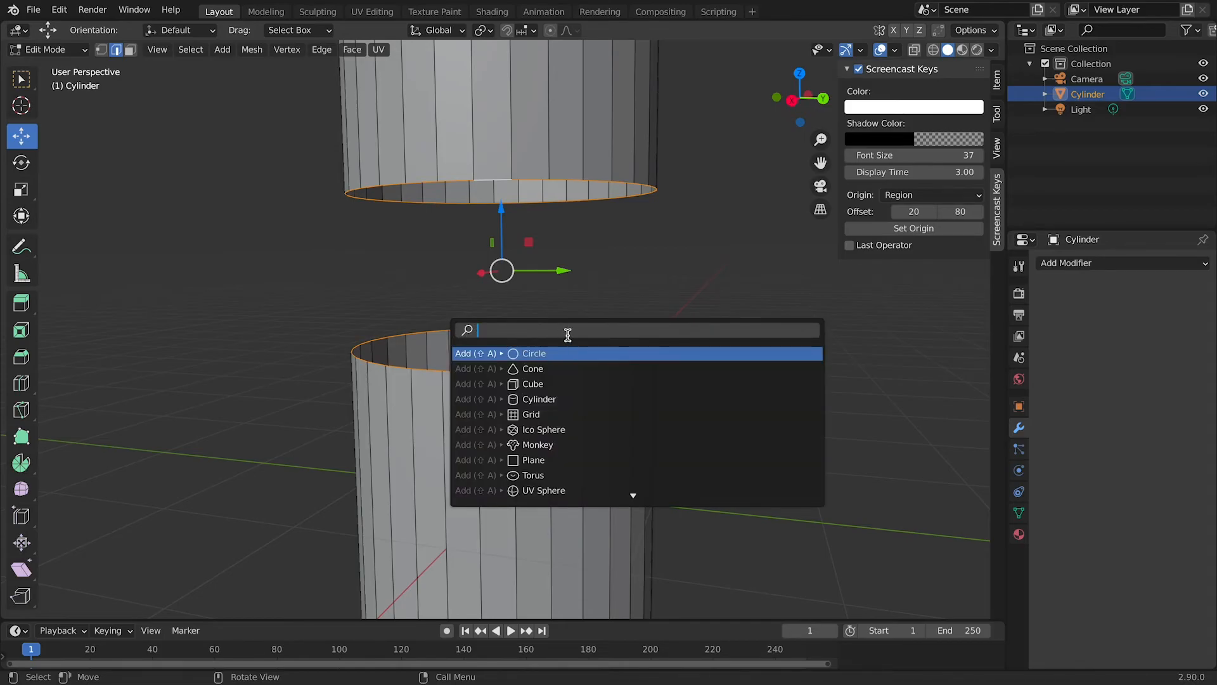
pyautogui.write('br')
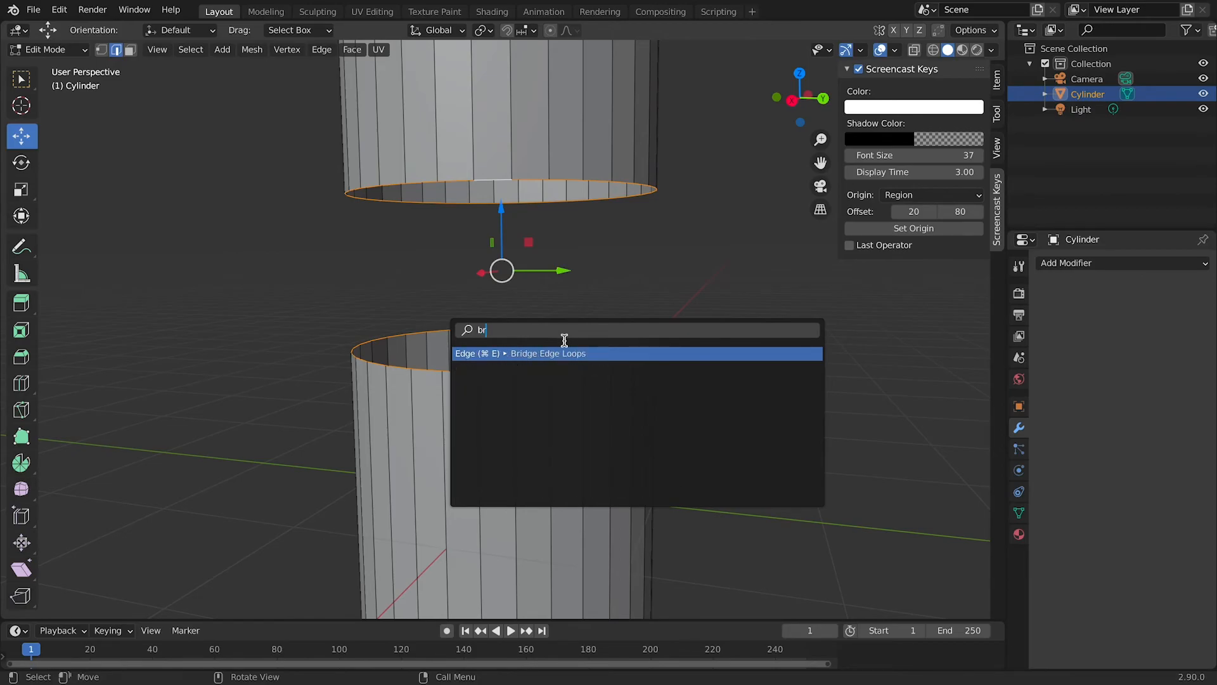
pyautogui.click(599, 353)
pyautogui.moveTo(598, 351); pyautogui.dragTo(630, 353, button='middle')
pyautogui.press('super')
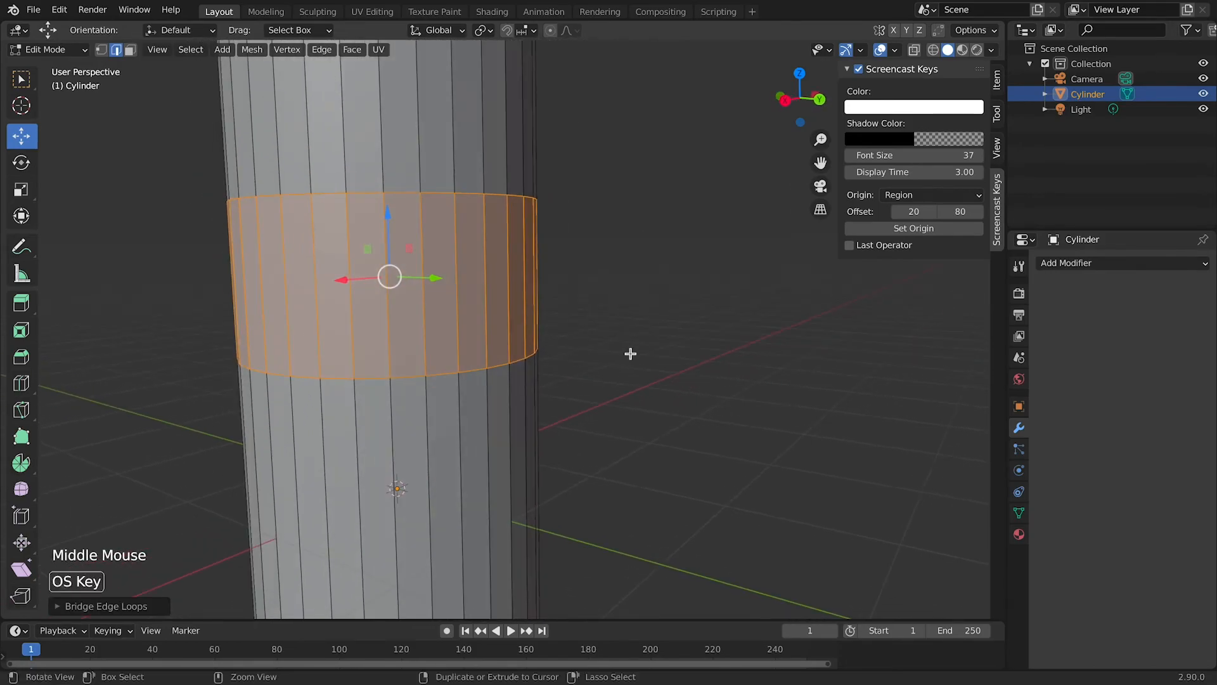
pyautogui.press('super+z')
# Step: Connect the two selected rims across the gap with Bridge Edge Loops
pyautogui.rightClick(508, 279)
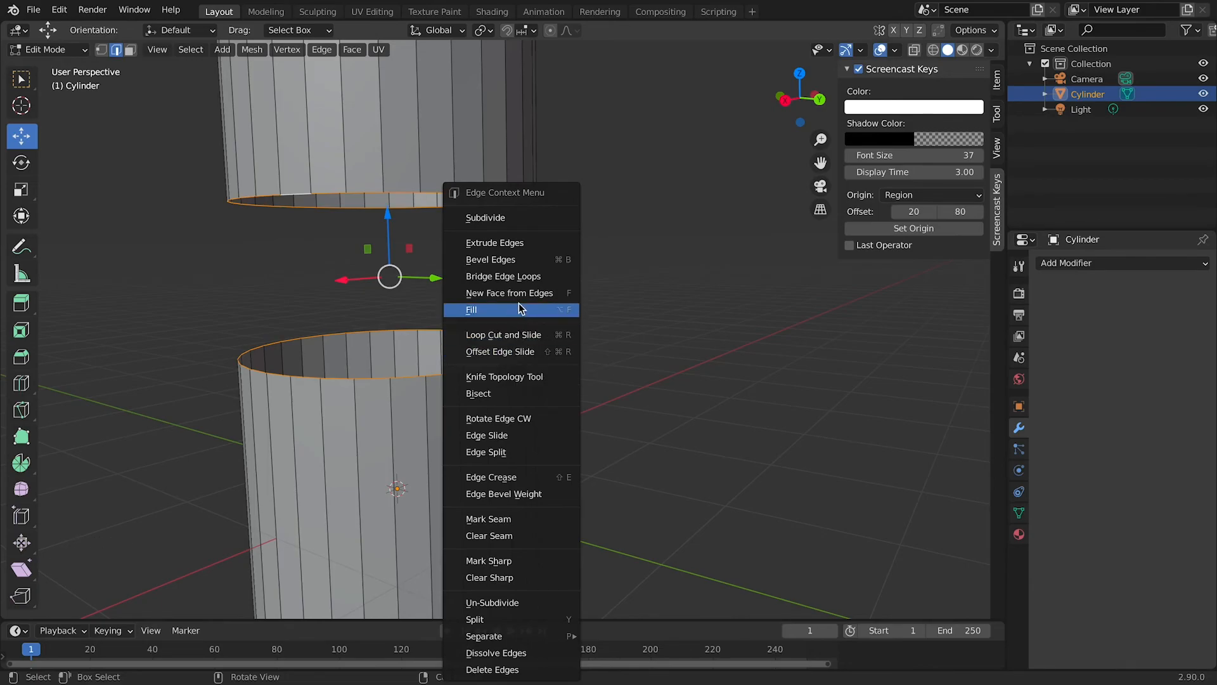
pyautogui.rightClick(401, 173)
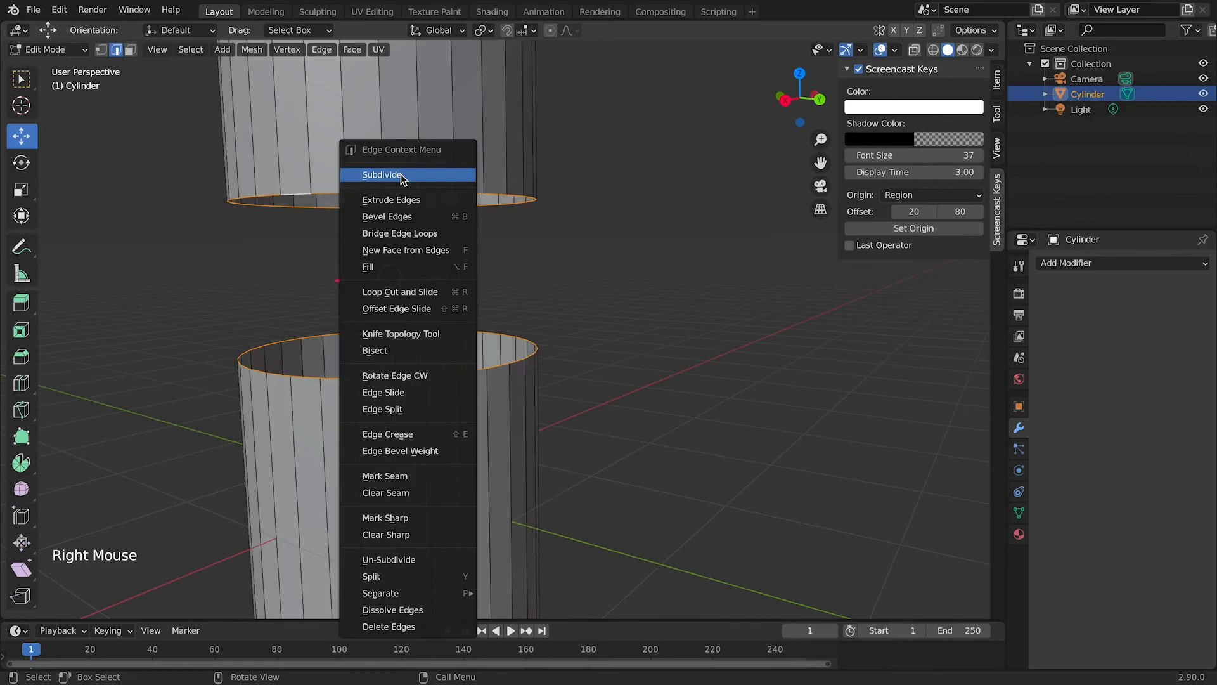
pyautogui.click(424, 235)
pyautogui.moveTo(374, 318); pyautogui.dragTo(510, 251, button='middle')
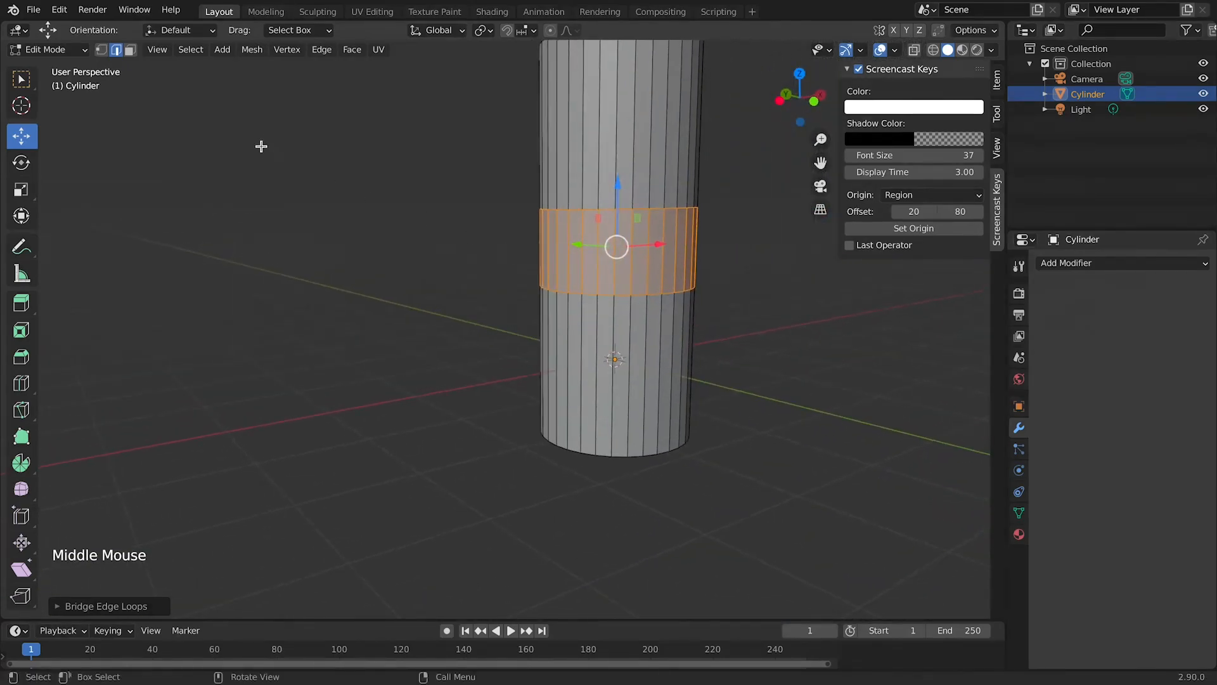
# Step: Switch the mesh selection mode through vertex and edge to face selection on the bridged band
pyautogui.click(101, 50)
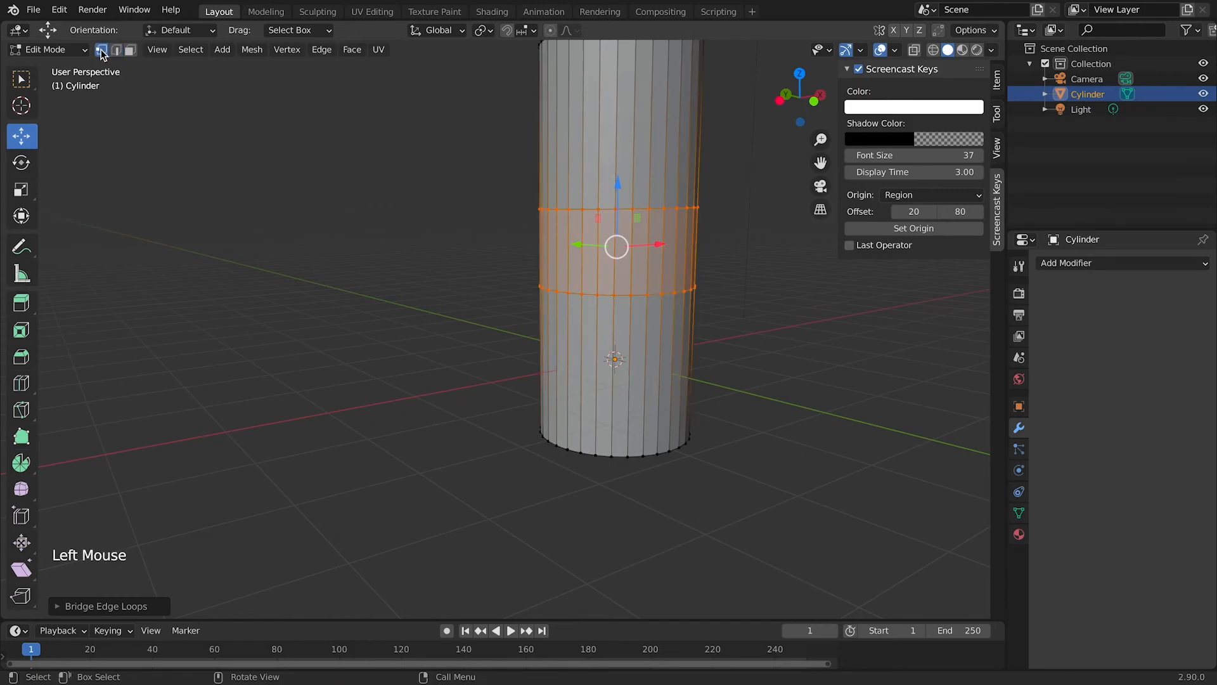
pyautogui.scroll(2, 101, 54)
pyautogui.click(115, 51)
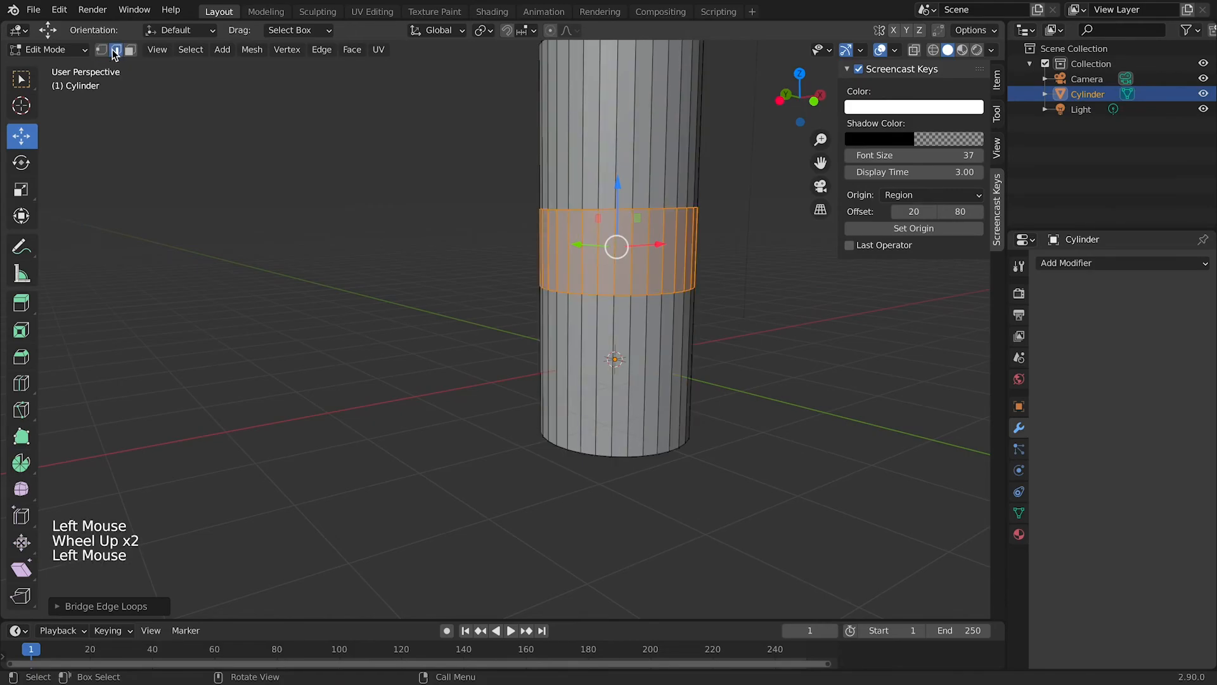
pyautogui.click(131, 51)
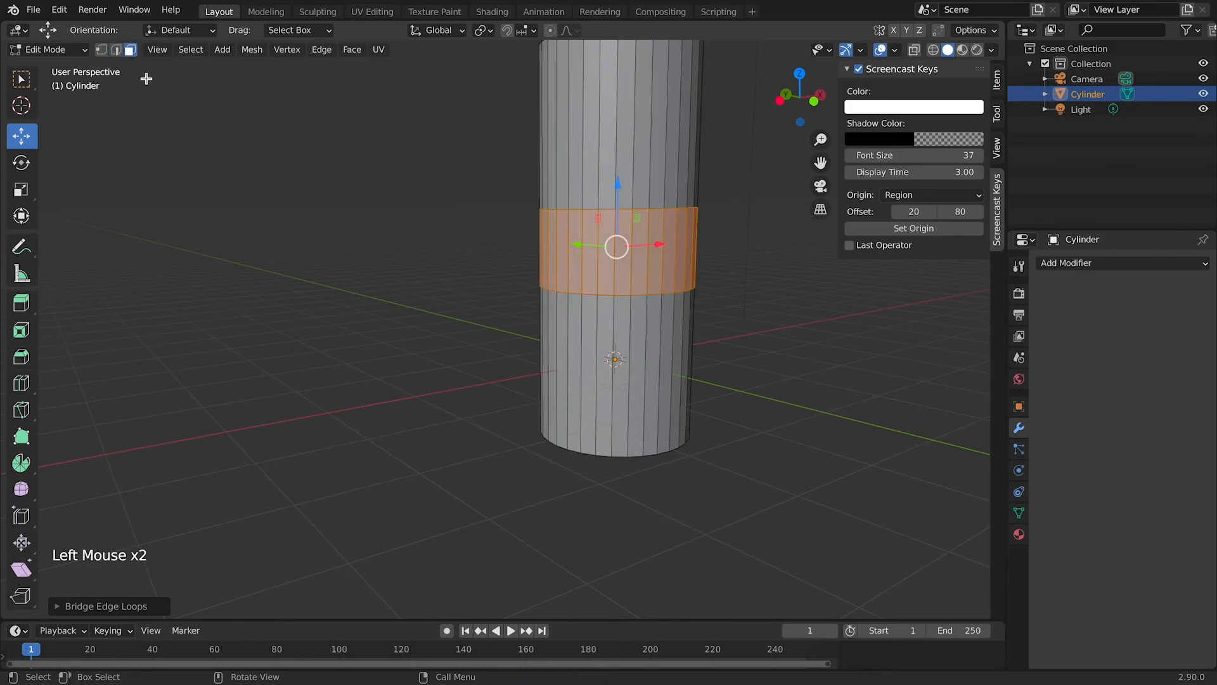
# Step: Examine the joined cylinder and its bridged middle band as a whole from a higher angle
pyautogui.moveTo(490, 423); pyautogui.dragTo(421, 399, button='middle')
pyautogui.scroll(-2, 422, 399)
pyautogui.scroll(2, 423, 400)
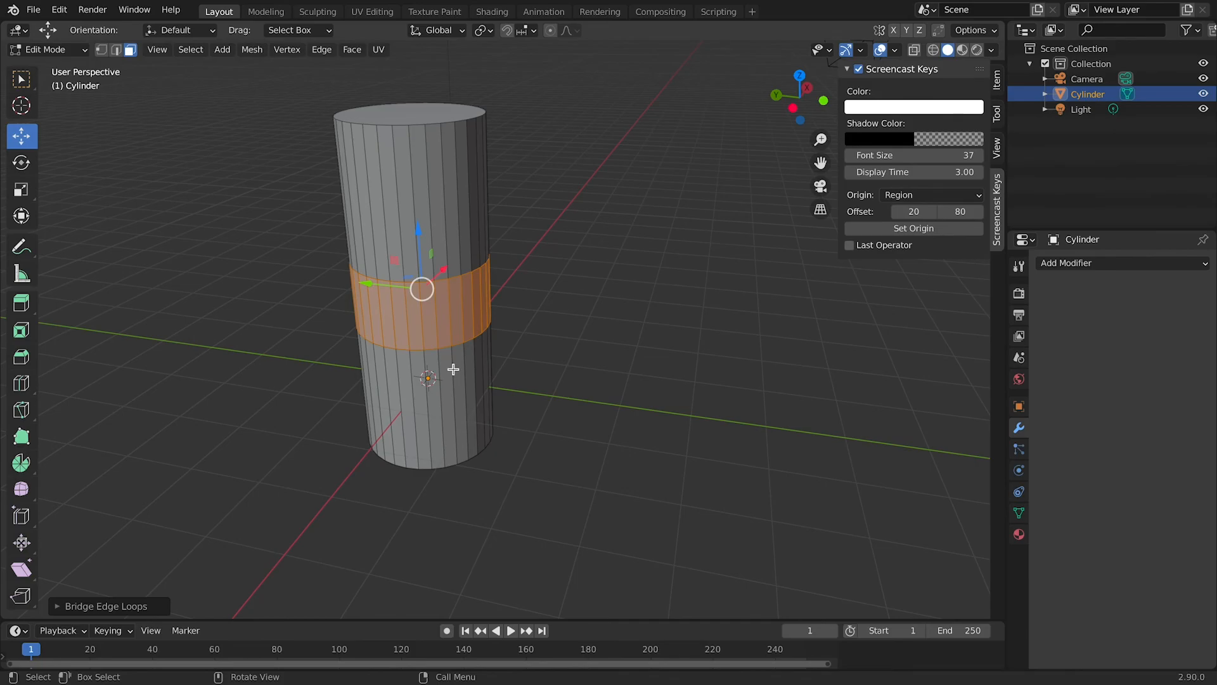
pyautogui.scroll(-2, 343, 179)
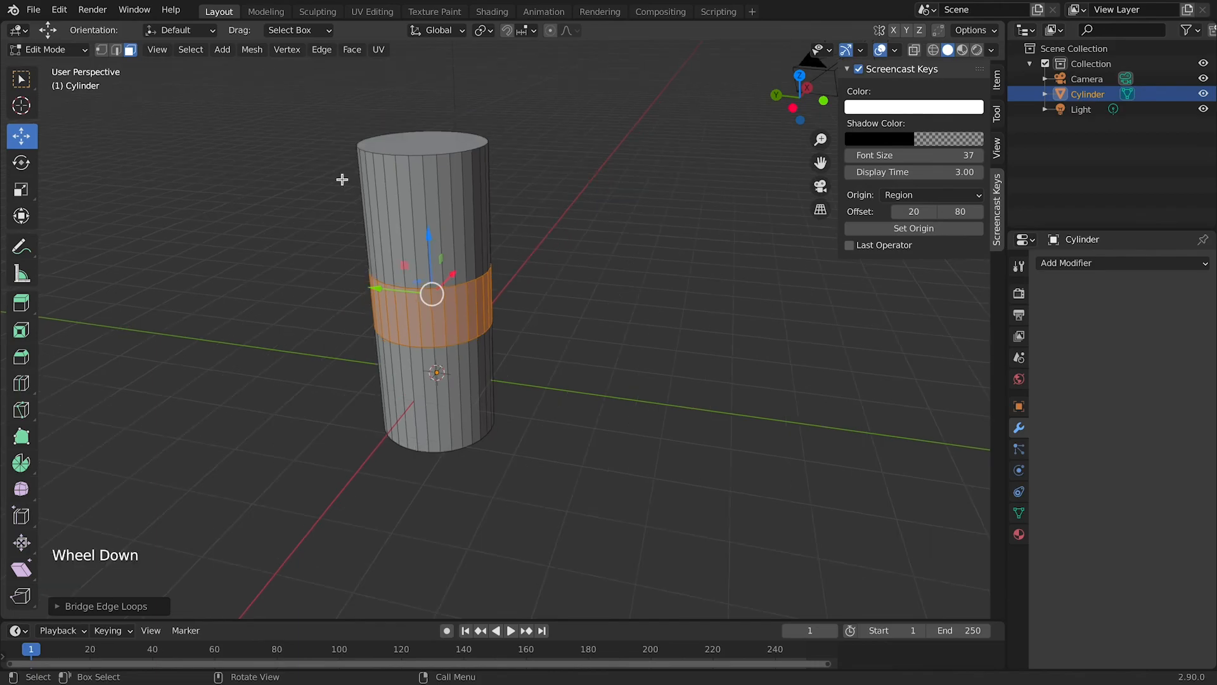
pyautogui.scroll(3, 356, 196)
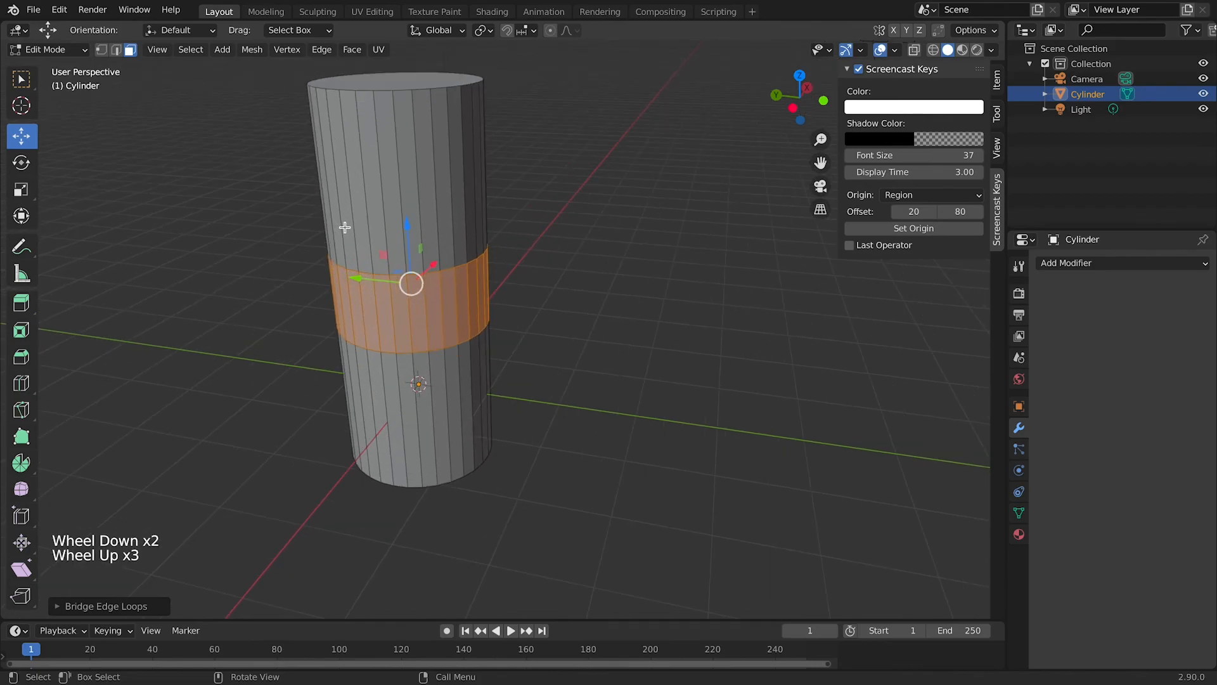
pyautogui.keyDown('shift'); pyautogui.moveTo(344, 227); pyautogui.dragTo(494, 364, button='middle'); pyautogui.keyUp('shift')
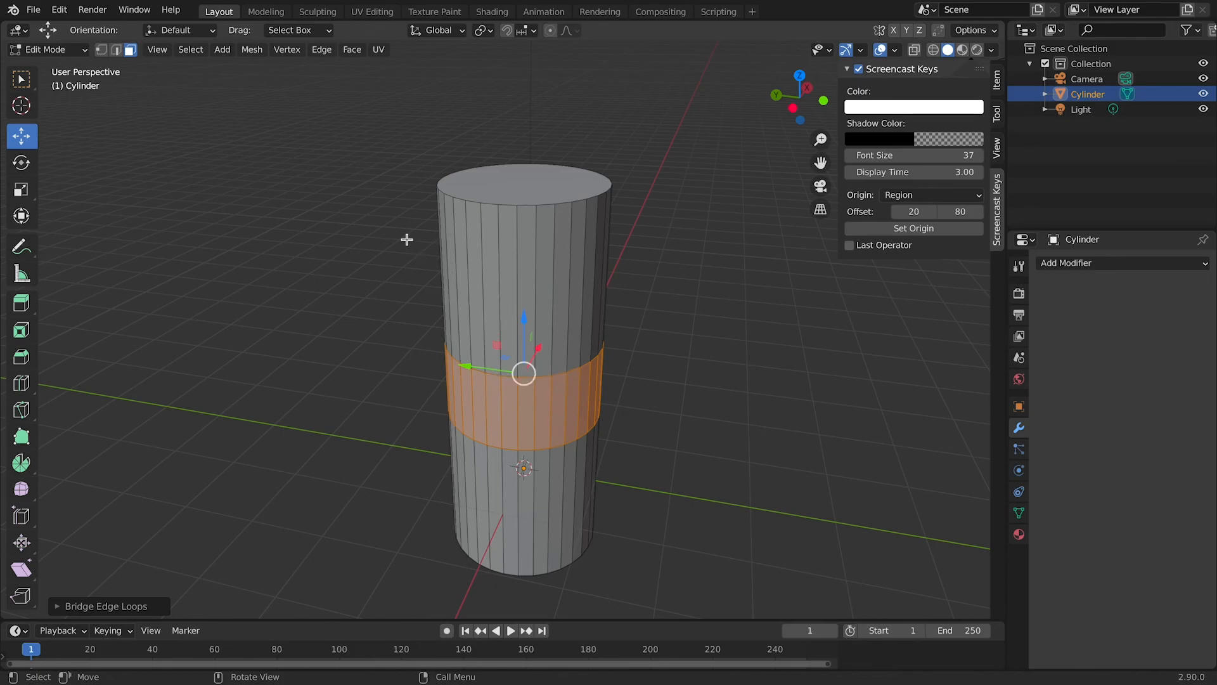
pyautogui.scroll(-2, 406, 239)
pyautogui.scroll(2, 406, 239)
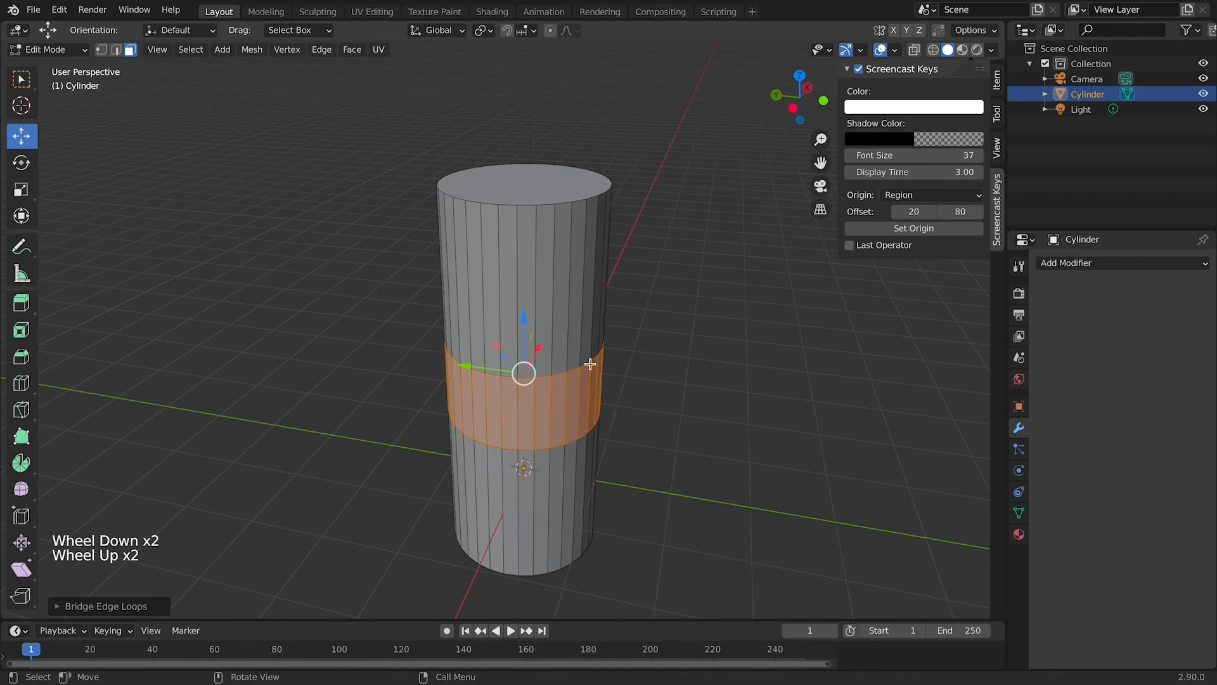
pyautogui.press('super')
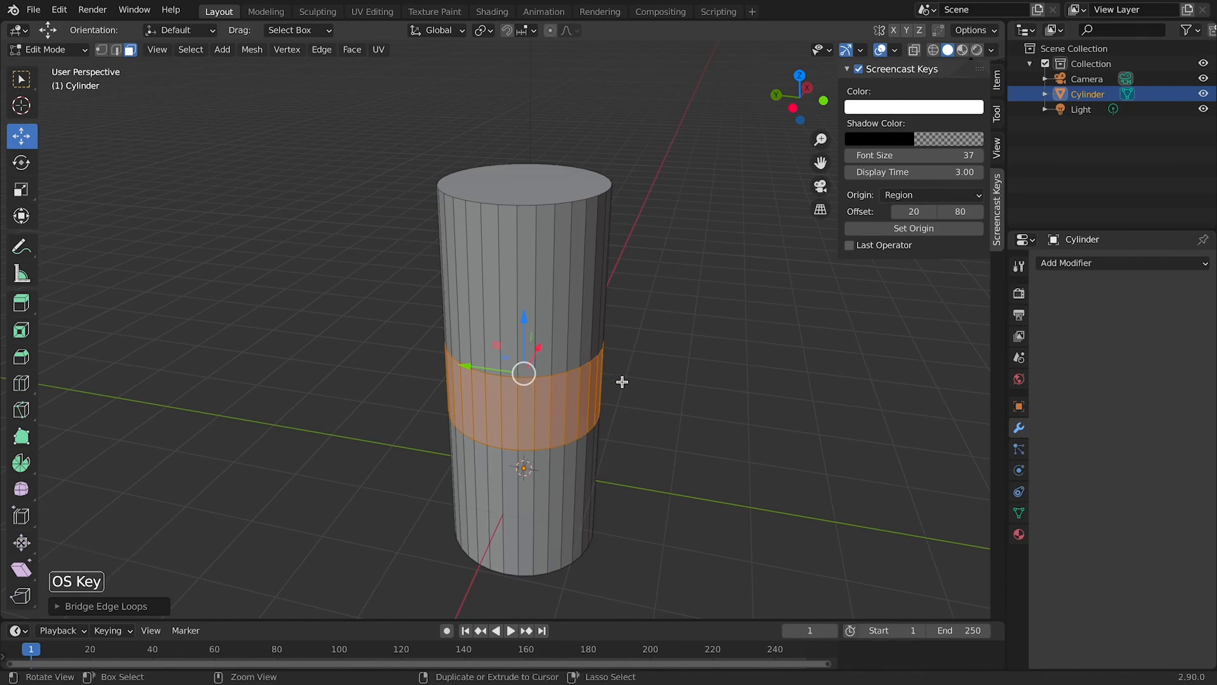